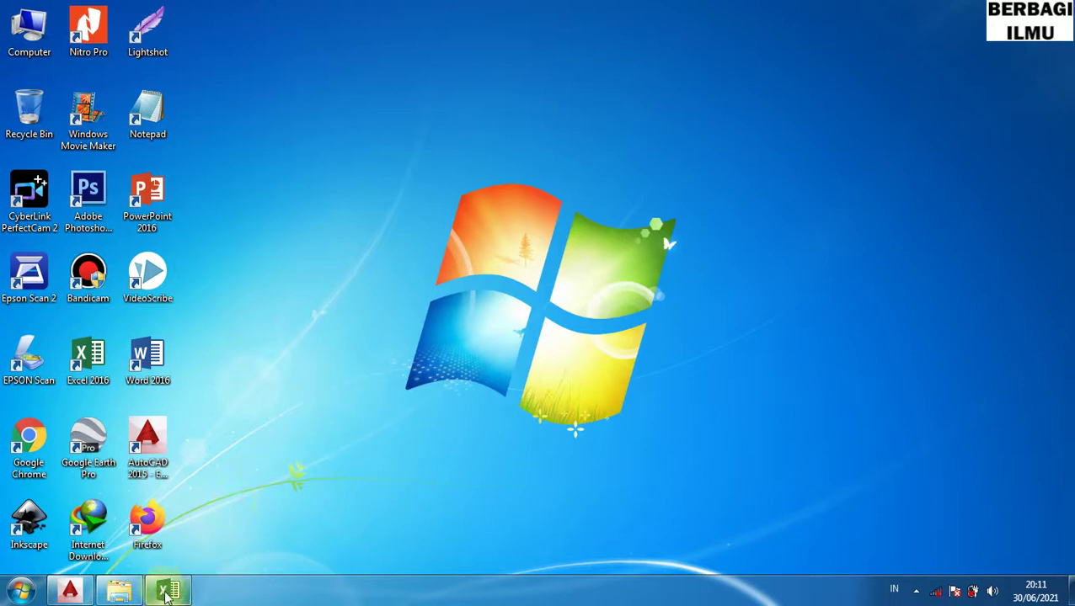
# Review the F1–F12 key function table in Excel, and switch to AutoCAD to look over the empty drawing.
pyautogui.moveTo(167, 594)
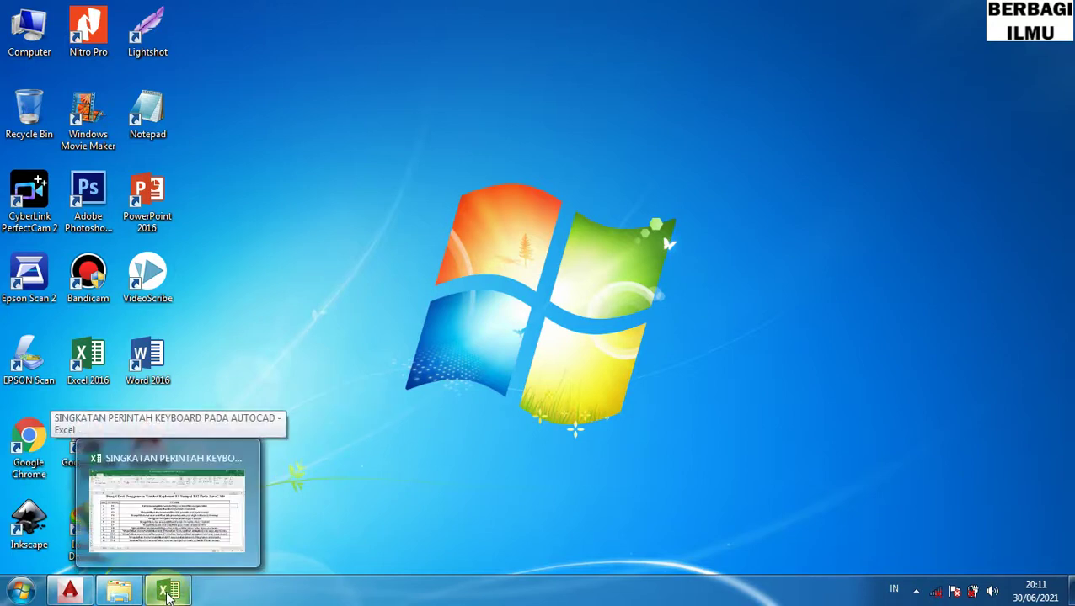
pyautogui.click(166, 594)
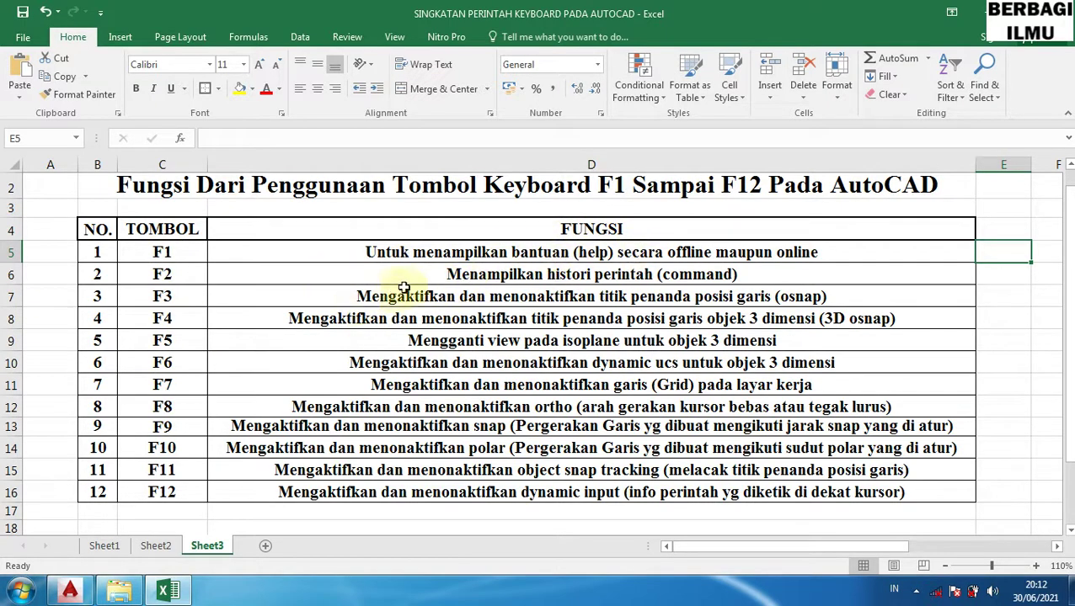
pyautogui.click(67, 594)
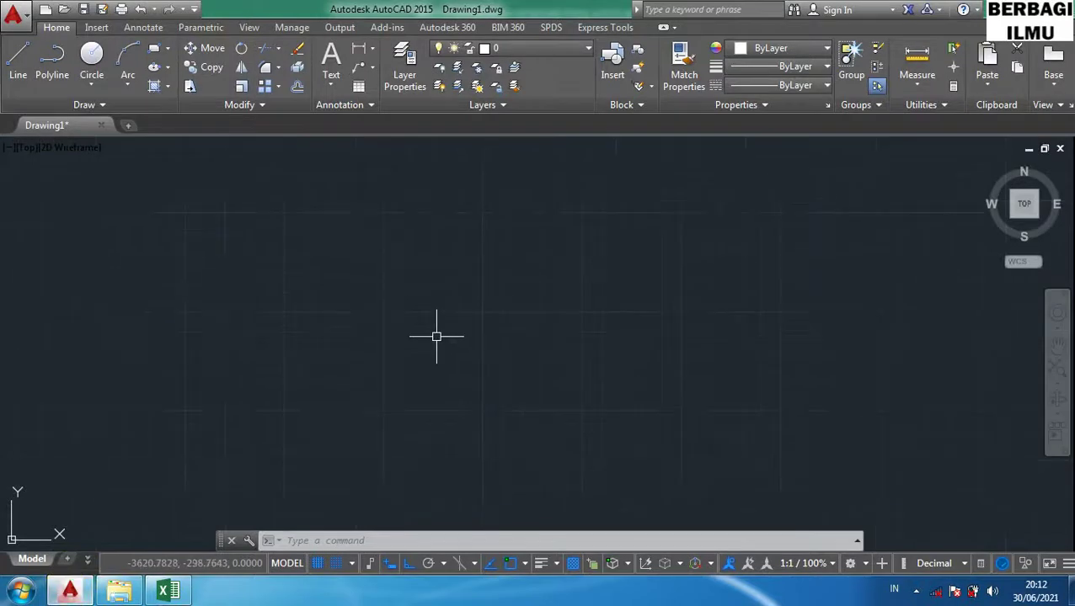
pyautogui.scroll(-3, 440, 346)
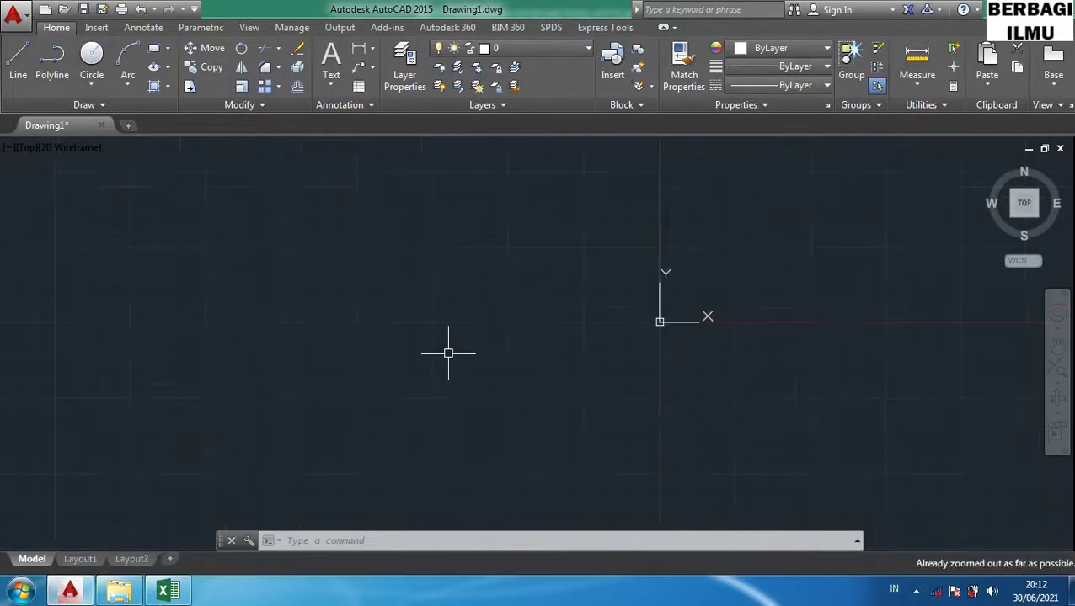
pyautogui.moveTo(626, 352); pyautogui.dragTo(280, 438, button='middle')
pyautogui.moveTo(521, 363); pyautogui.dragTo(286, 476, button='middle')
pyautogui.scroll(-3, 482, 385)
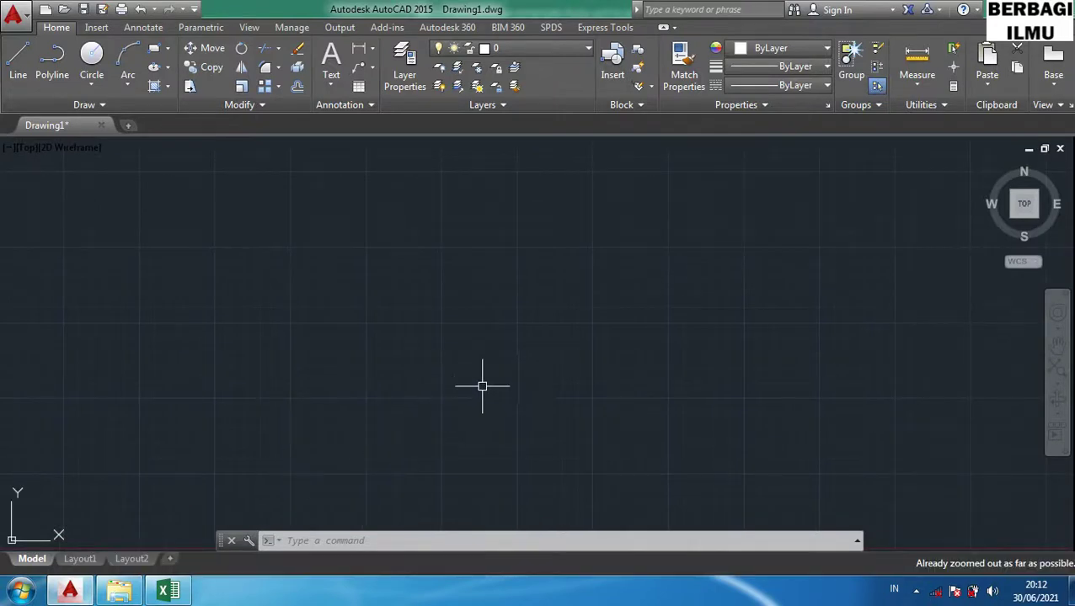
# Highlight the F1 row of the Excel table, and try to open offline Help in AutoCAD.
pyautogui.click(177, 594)
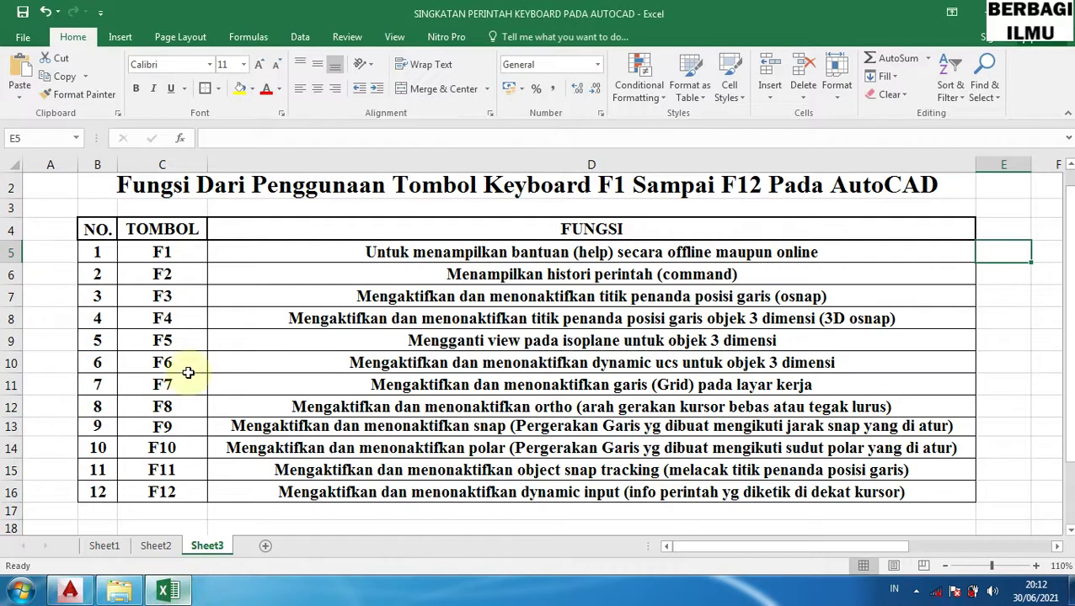
pyautogui.click(5, 253)
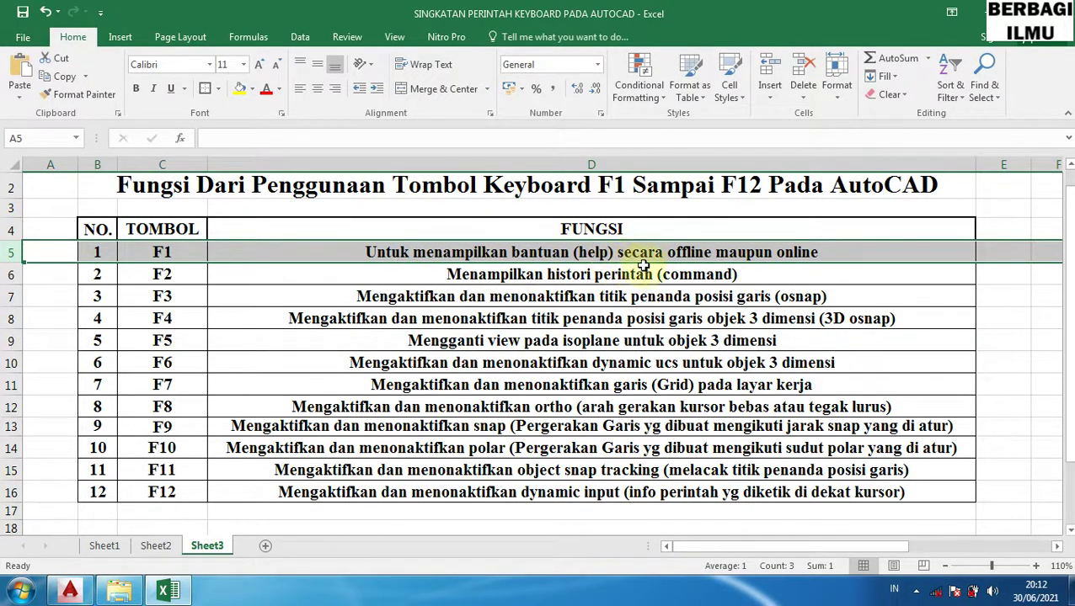
pyautogui.click(72, 590)
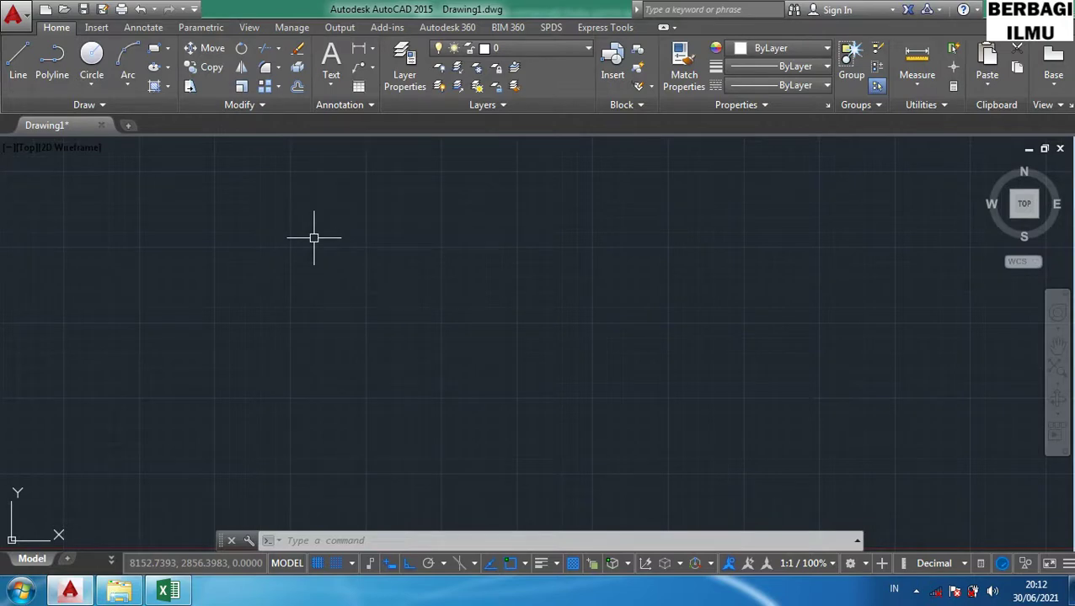
pyautogui.press('F1')
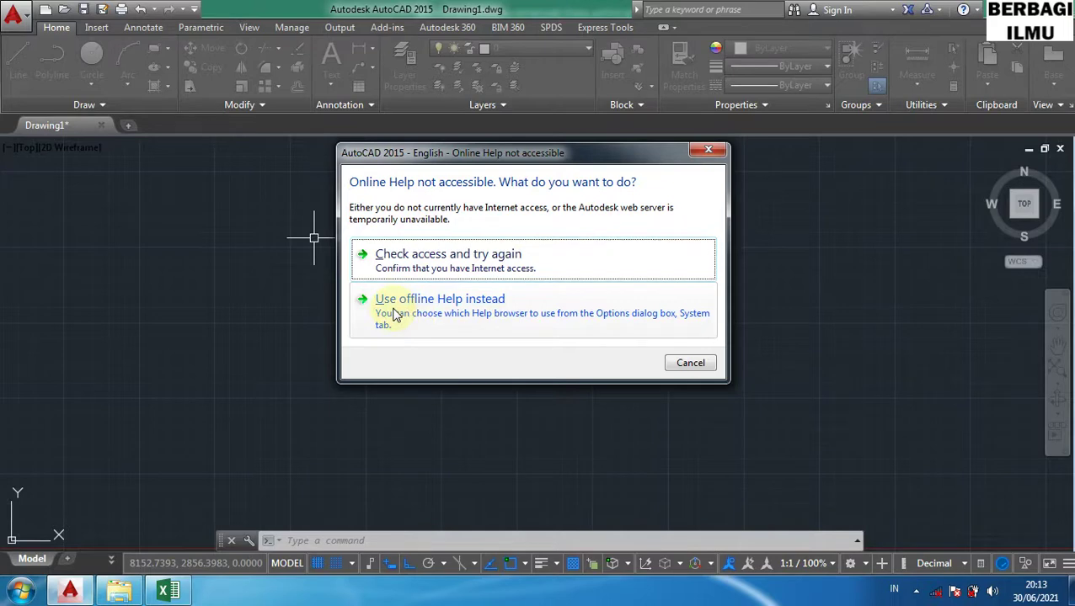
pyautogui.click(444, 309)
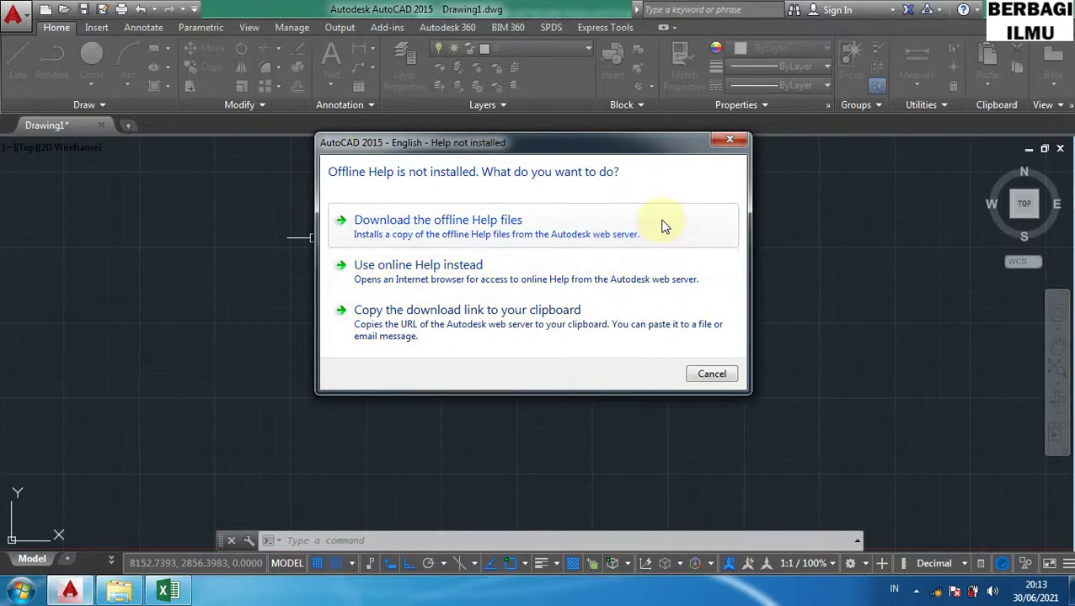
pyautogui.click(729, 142)
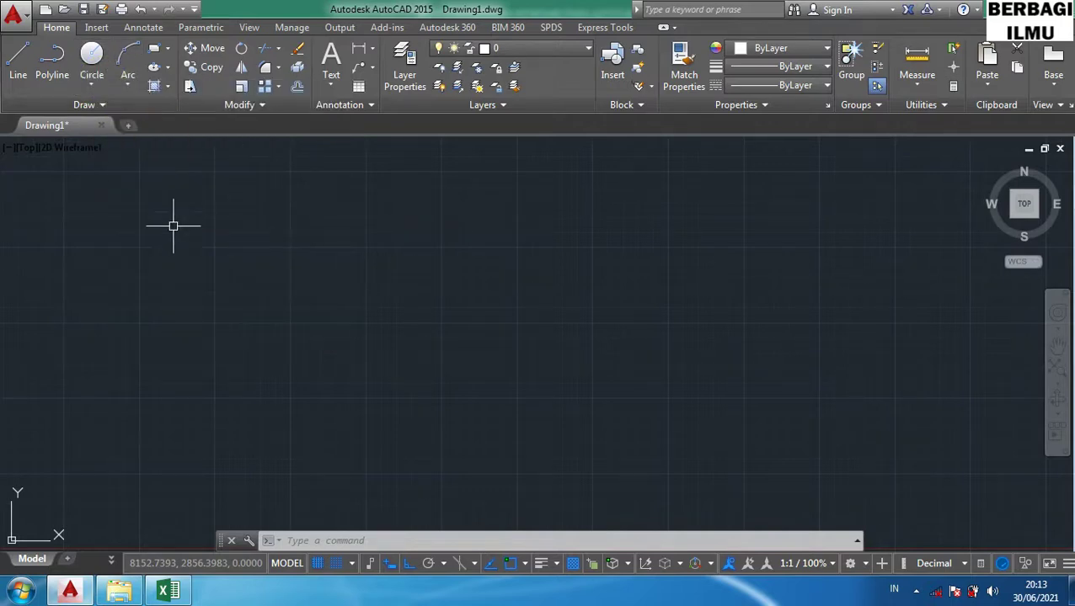
# Switch to Excel and highlight the F2 row of the key function table.
pyautogui.click(170, 594)
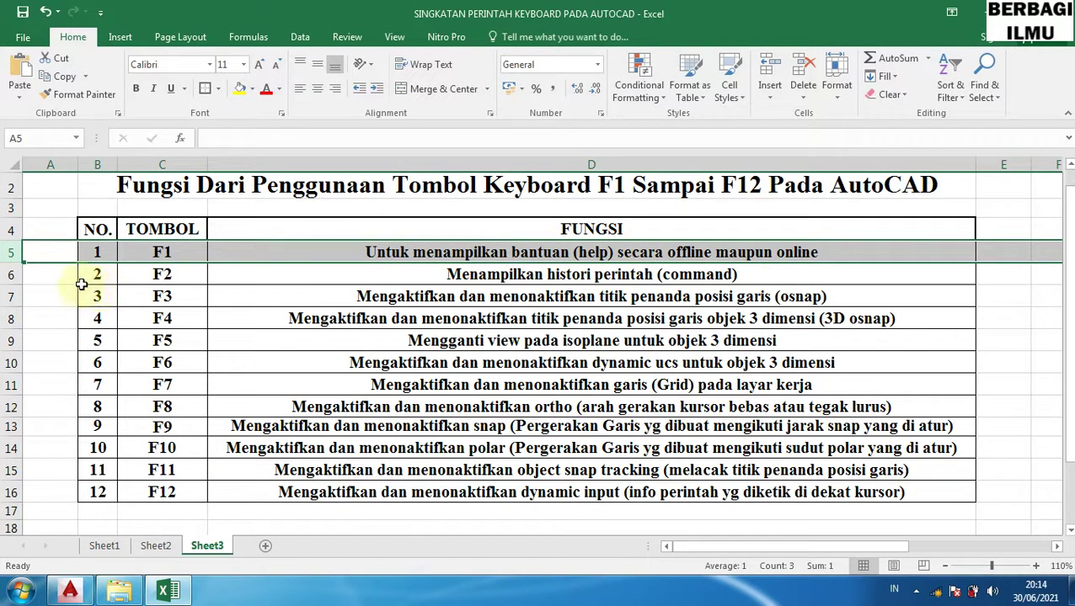
pyautogui.click(9, 275)
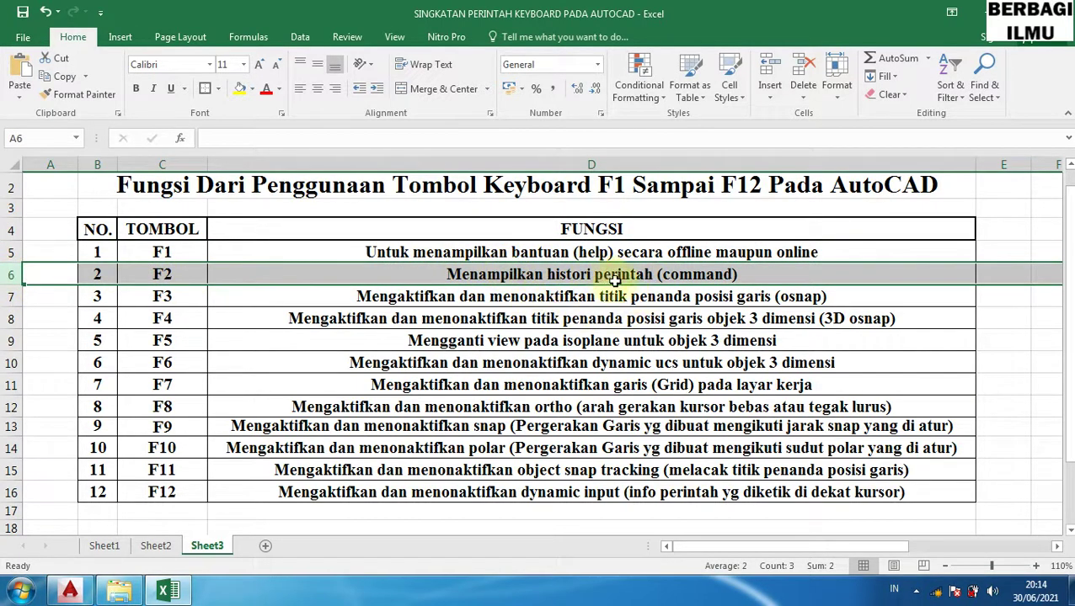
# Switch to AutoCAD, draw a small sample rectangle in the empty drawing with Rectangle, and erase it.
pyautogui.click(71, 589)
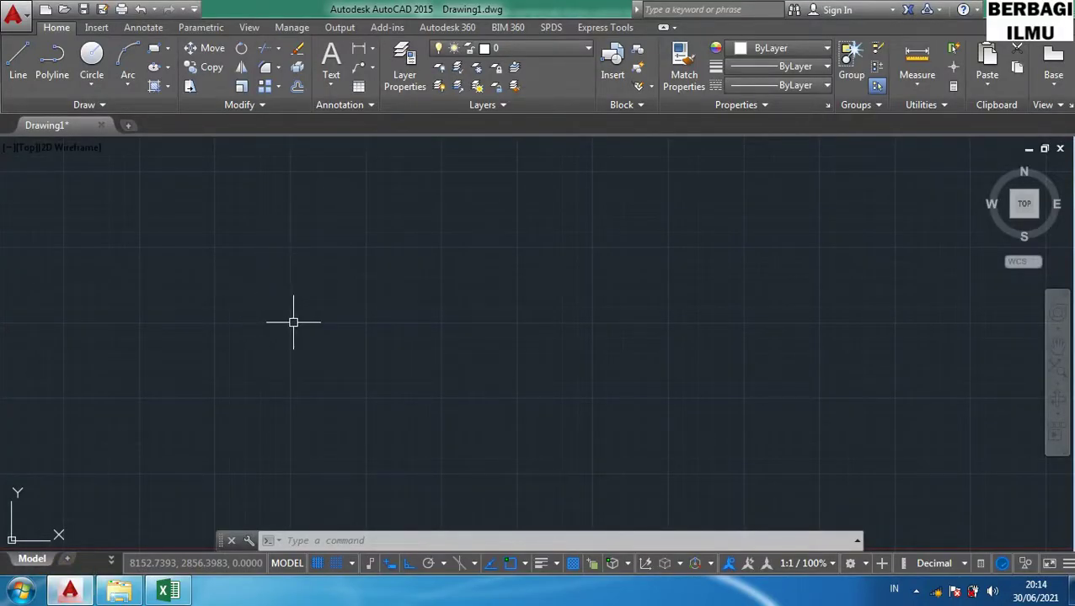
pyautogui.write('REC')
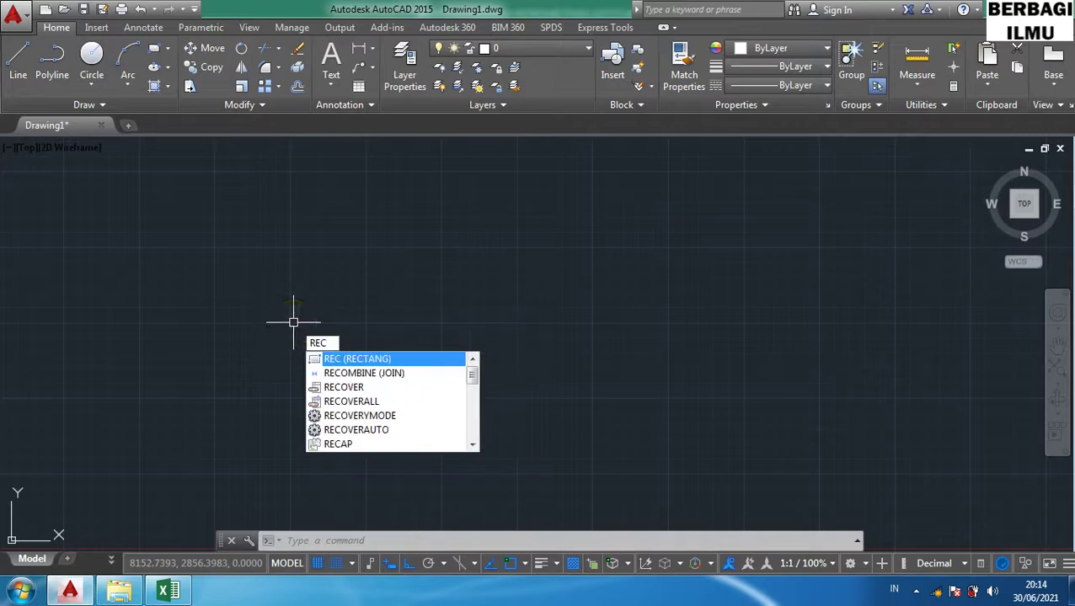
pyautogui.press('Return')
pyautogui.click(294, 323)
pyautogui.click(397, 383)
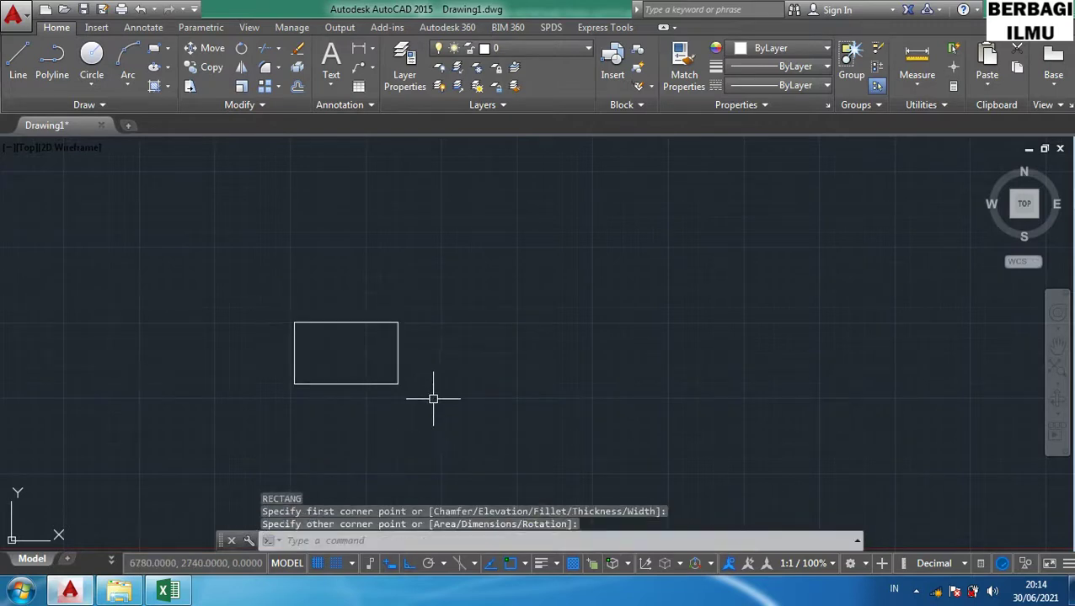
pyautogui.press('Escape')
pyautogui.click(501, 401)
pyautogui.click(288, 297)
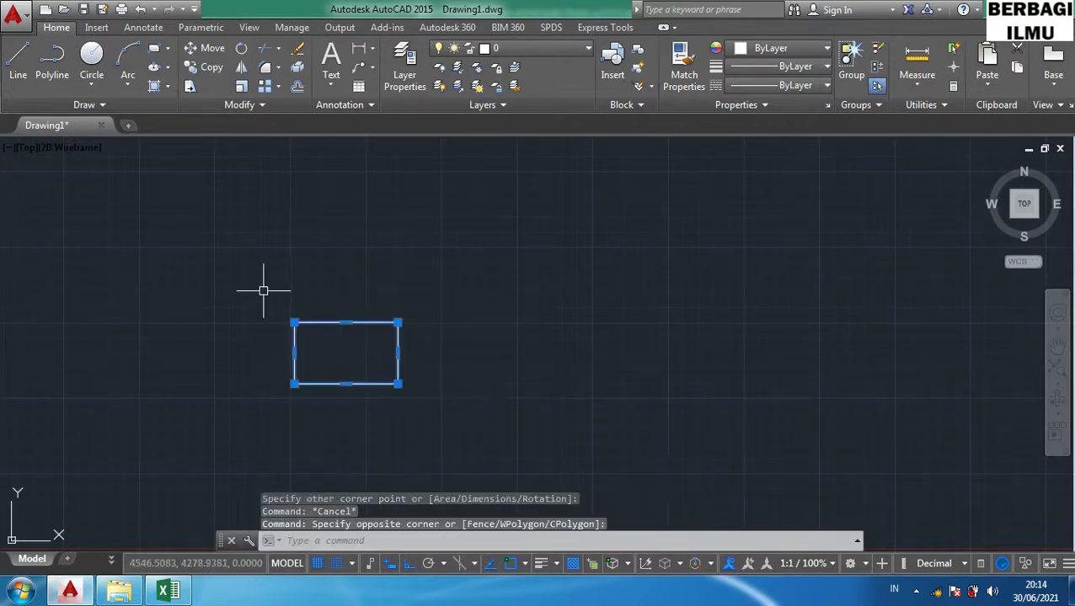
pyautogui.press('Delete')
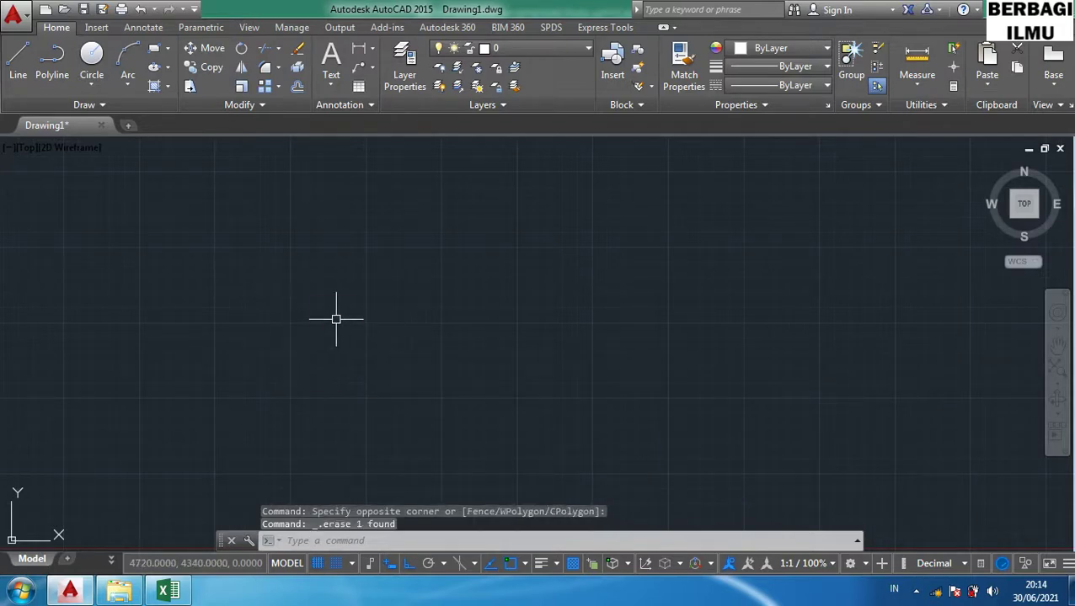
# Draw a large sample circle in the upper part of the drawing with Circle, and erase it.
pyautogui.write('c')
pyautogui.press('Return')
pyautogui.click(263, 251)
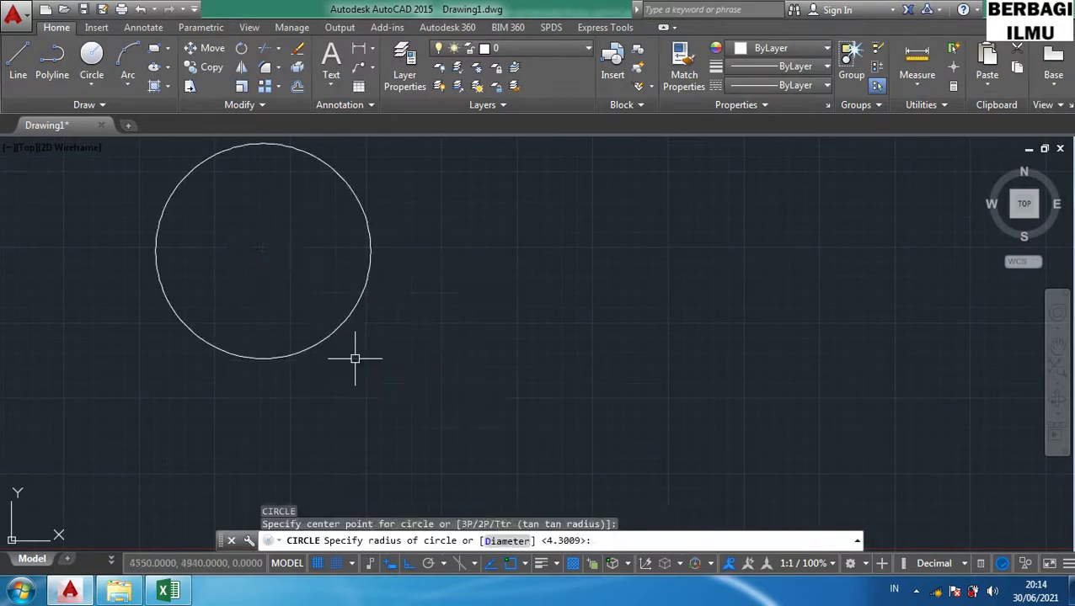
pyautogui.press('Return')
pyautogui.click(366, 368)
pyautogui.click(179, 254)
pyautogui.press('Delete')
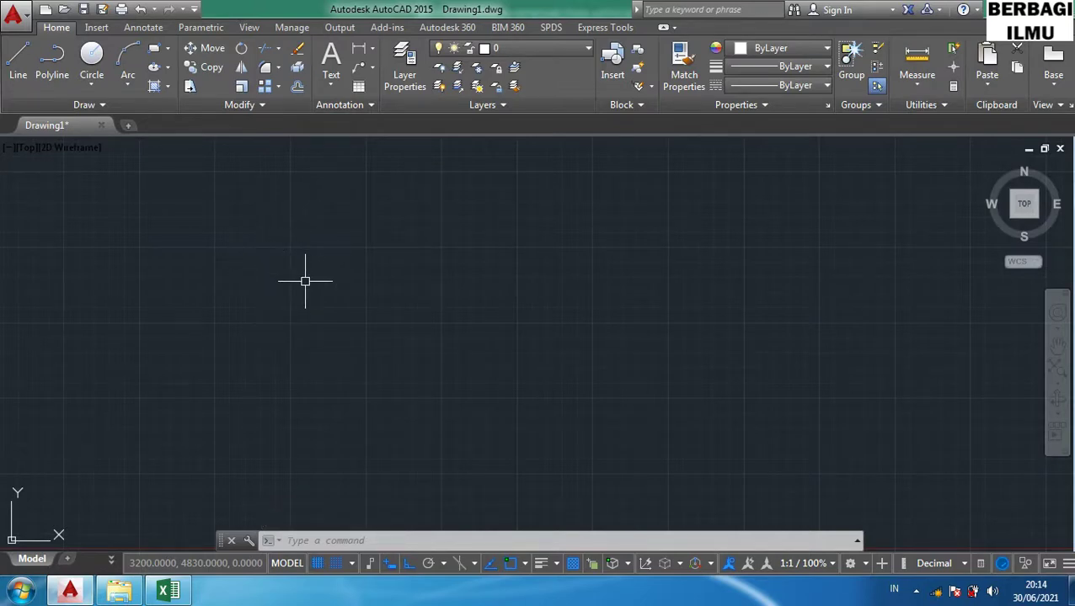
# View the command history and close it, and highlight the F3 row of the key function table in Excel.
pyautogui.press('F2')
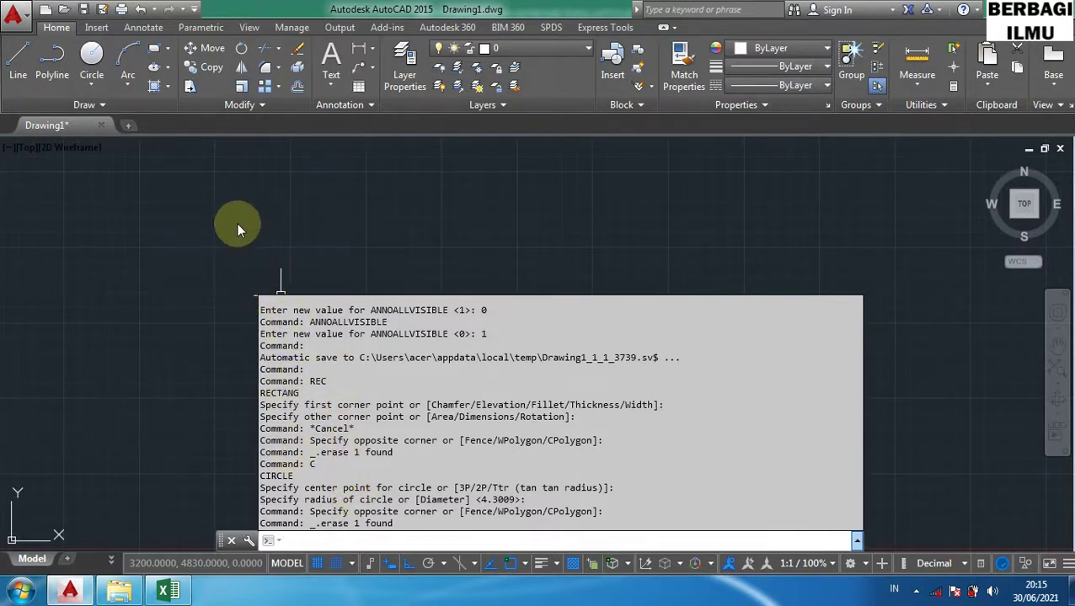
pyautogui.click(257, 232)
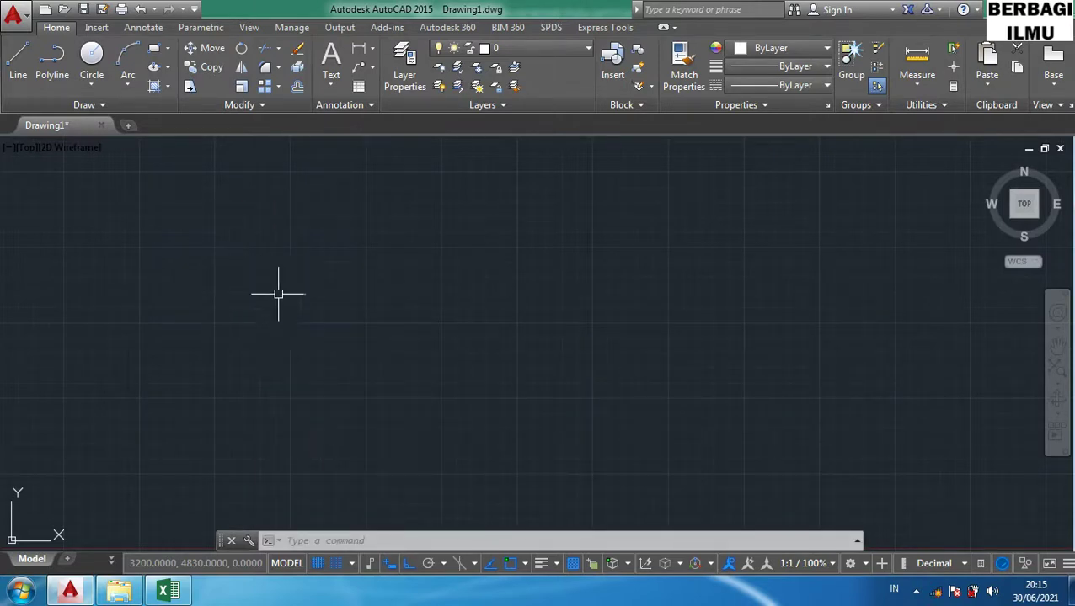
pyautogui.click(168, 590)
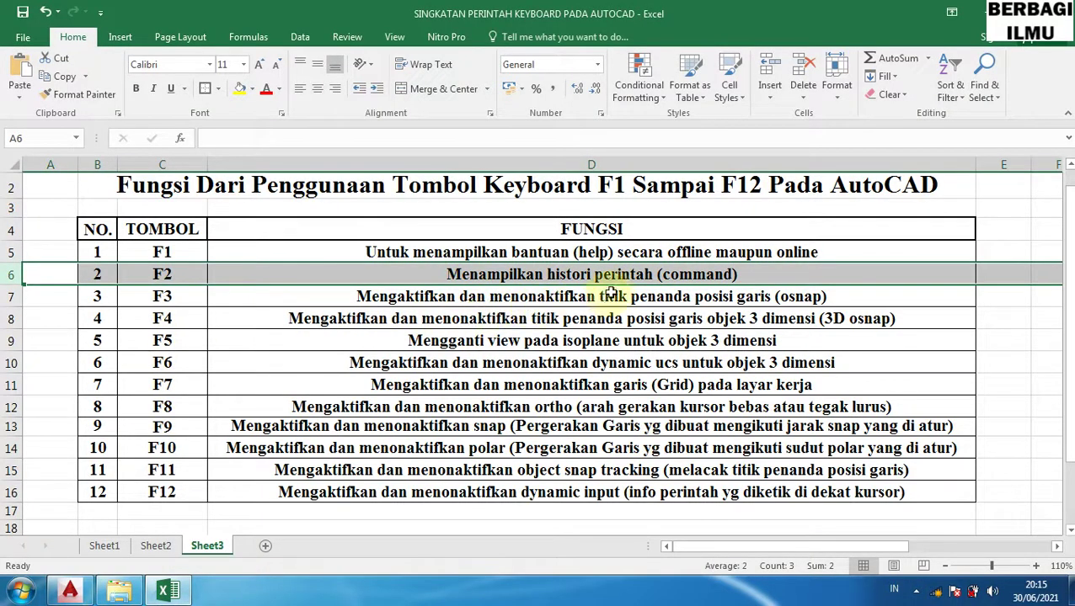
pyautogui.click(12, 295)
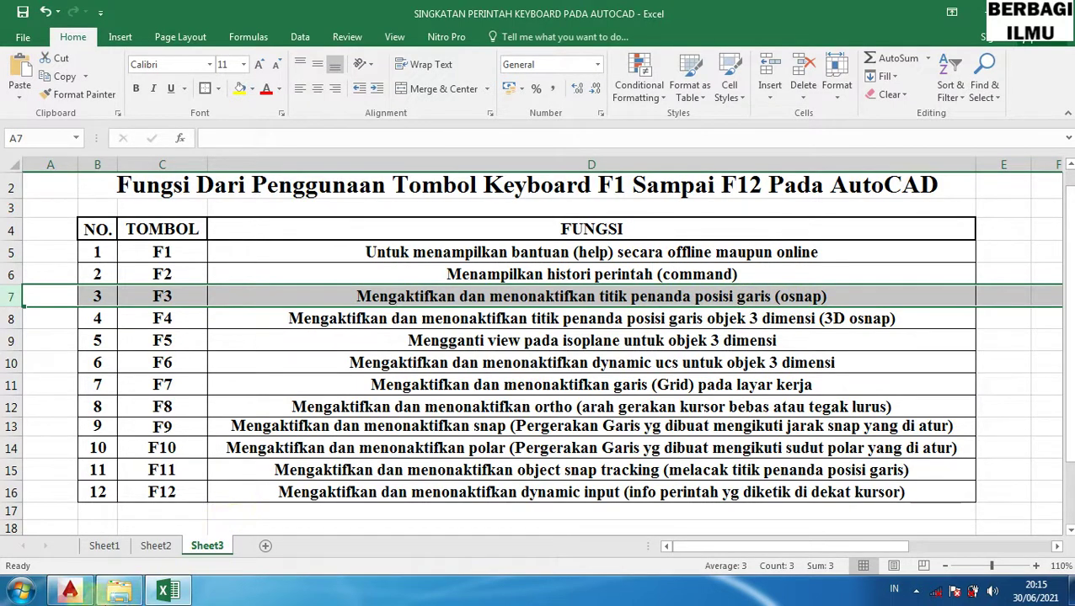
# Switch to AutoCAD and draw a rectangle about 4860 by 2780 units in the empty drawing.
pyautogui.click(76, 594)
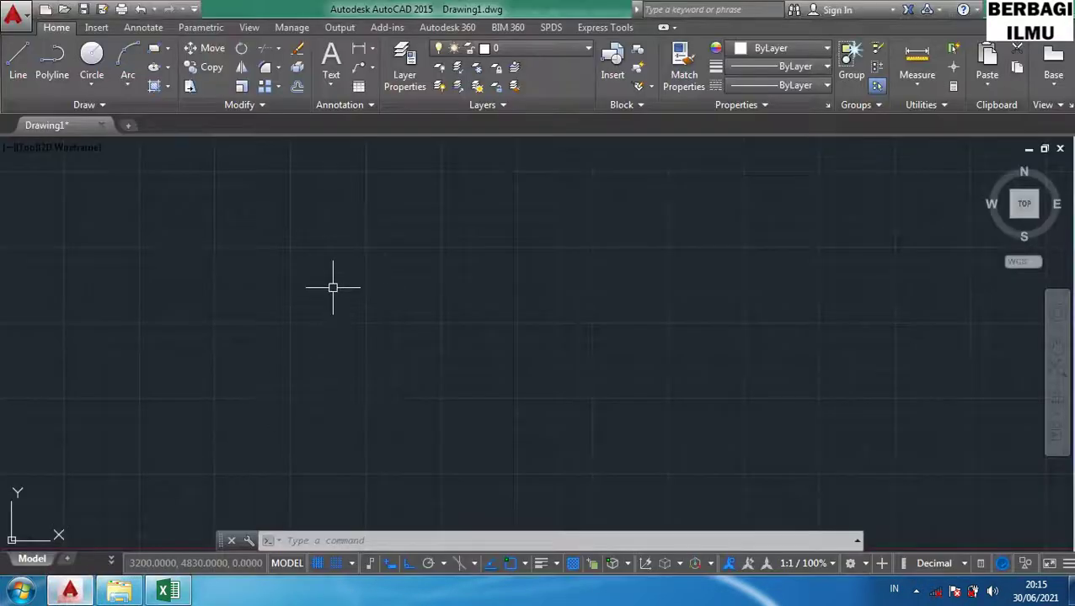
pyautogui.write('rec')
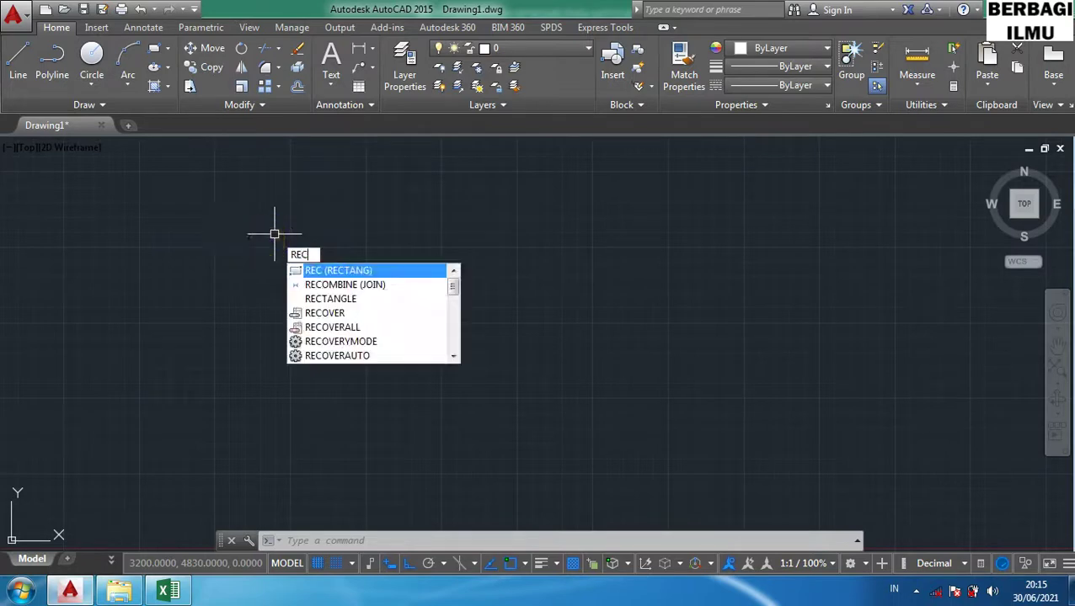
pyautogui.press('Return')
pyautogui.click(264, 242)
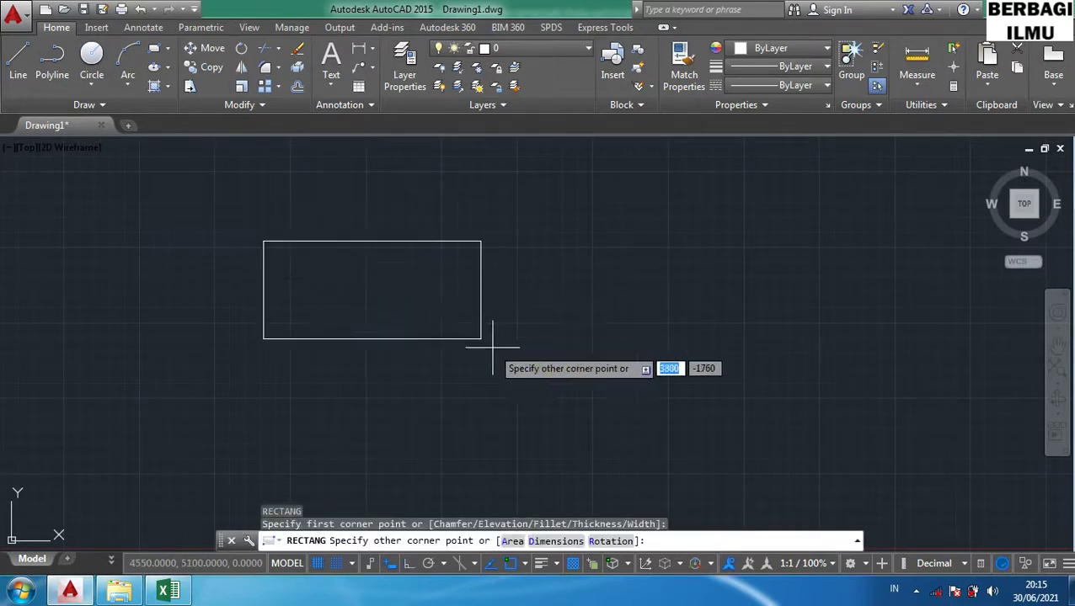
pyautogui.click(557, 409)
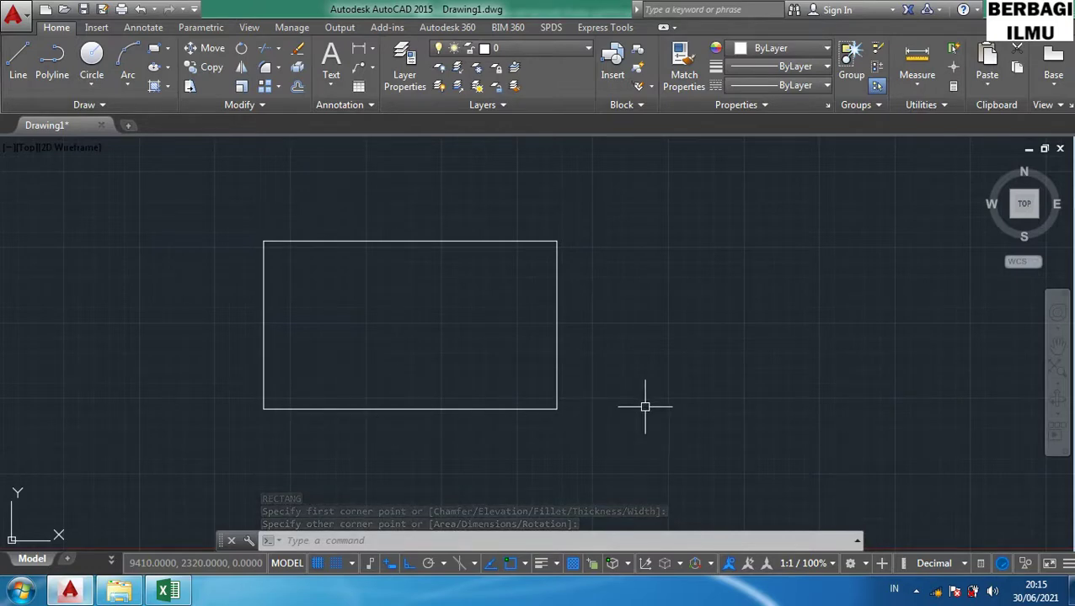
# Inspect the endpoint and extension snap markers at the rectangle's lower-right corner using the Line command, and leave it without drawing.
pyautogui.write('L')
pyautogui.press('Return')
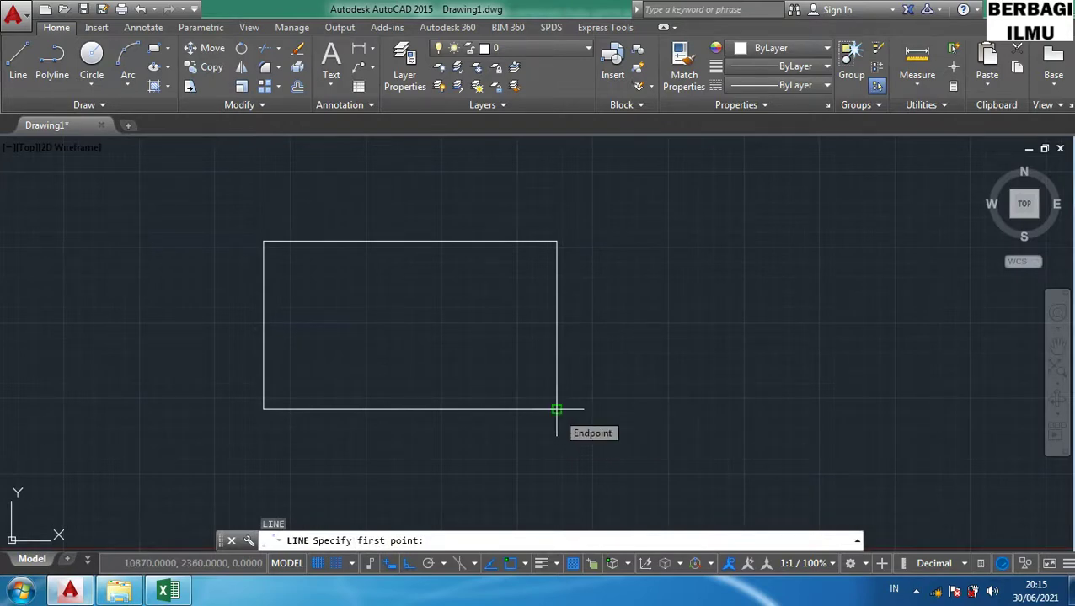
pyautogui.scroll(2, 557, 409)
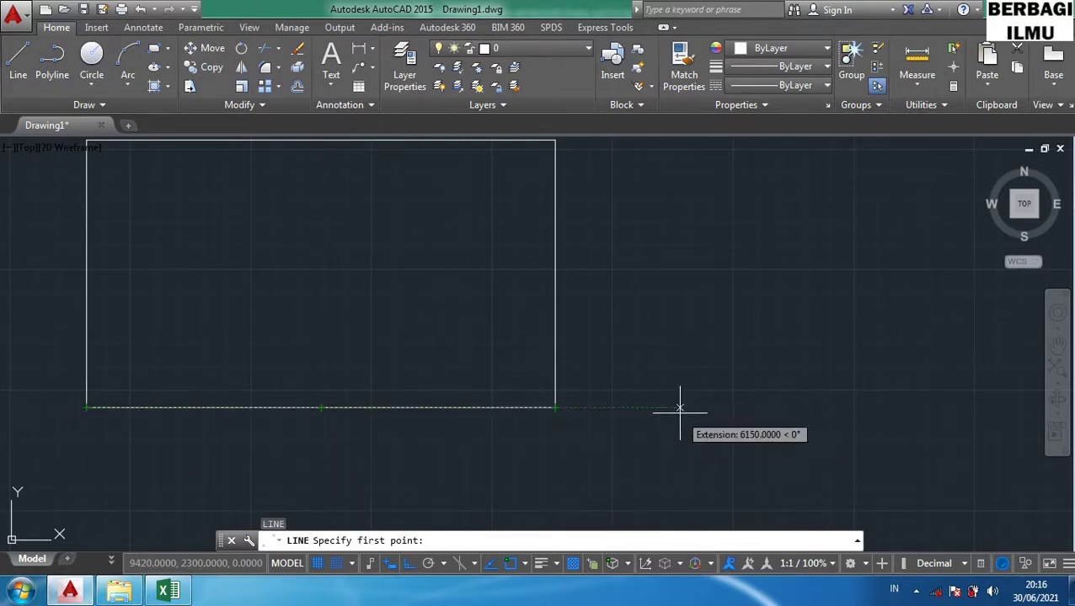
pyautogui.press('Escape')
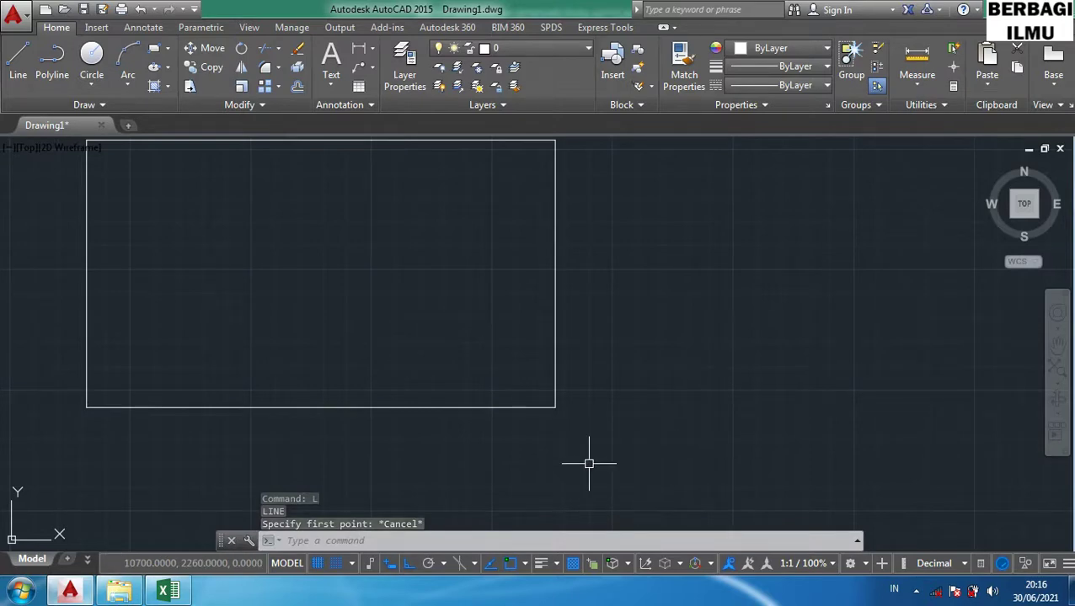
# Toggle object snap on and off several times, leaving it switched off.
pyautogui.press('F3')
pyautogui.press('F3')
pyautogui.press('F3')
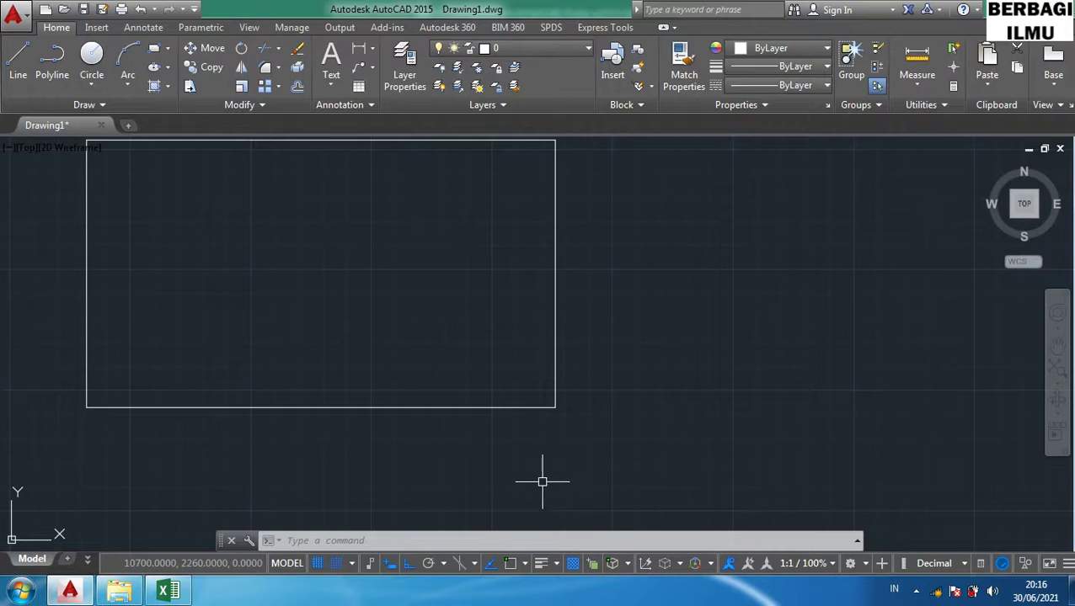
pyautogui.click(514, 568)
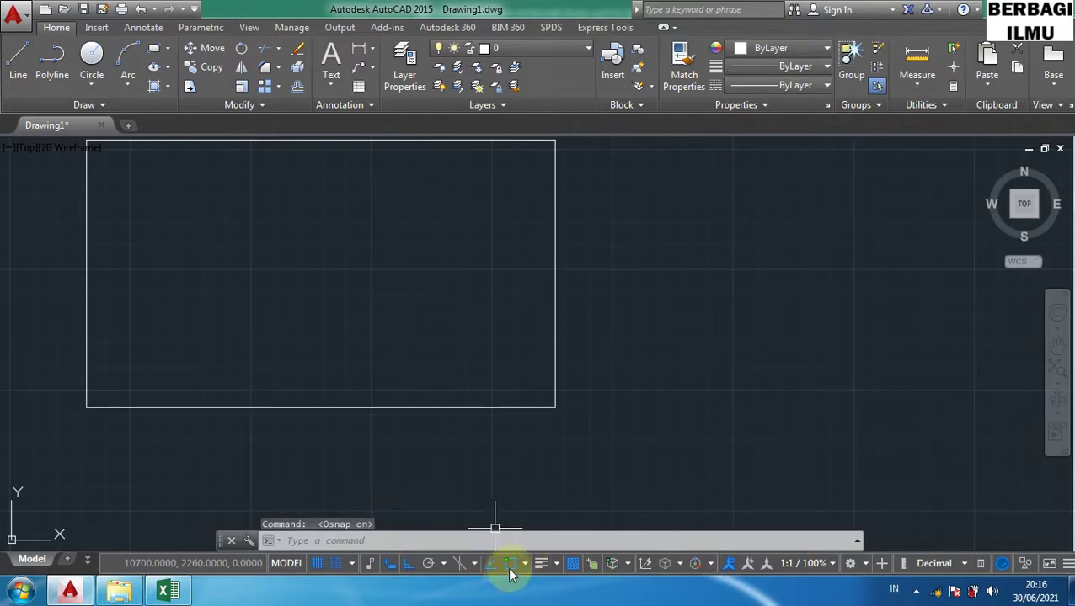
pyautogui.click(511, 566)
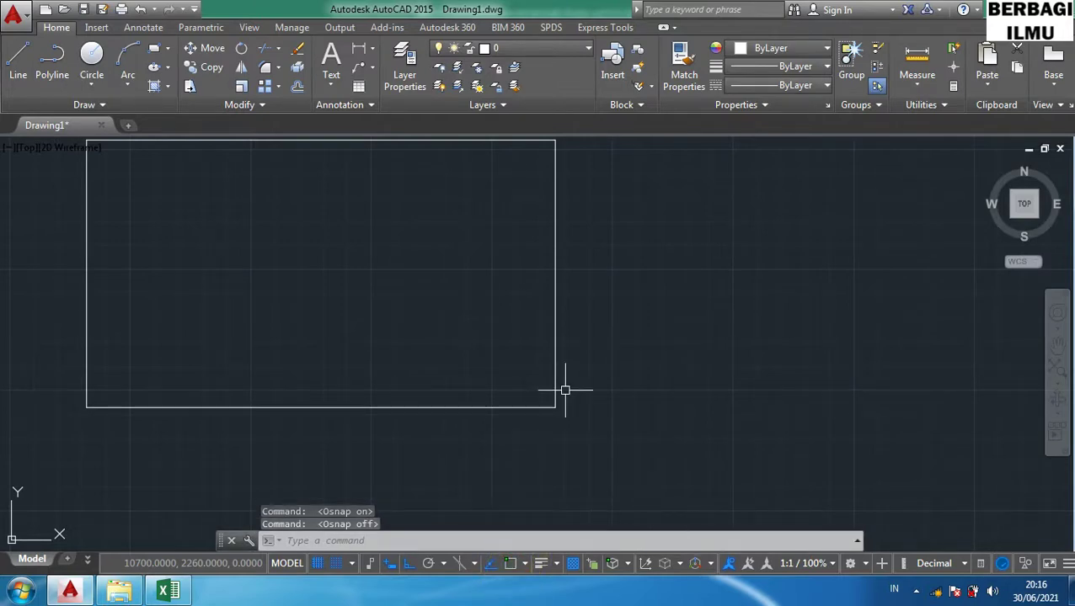
# Start the Line command and turn object snap on, and highlight the F4 row of the key function table in Excel.
pyautogui.write('l')
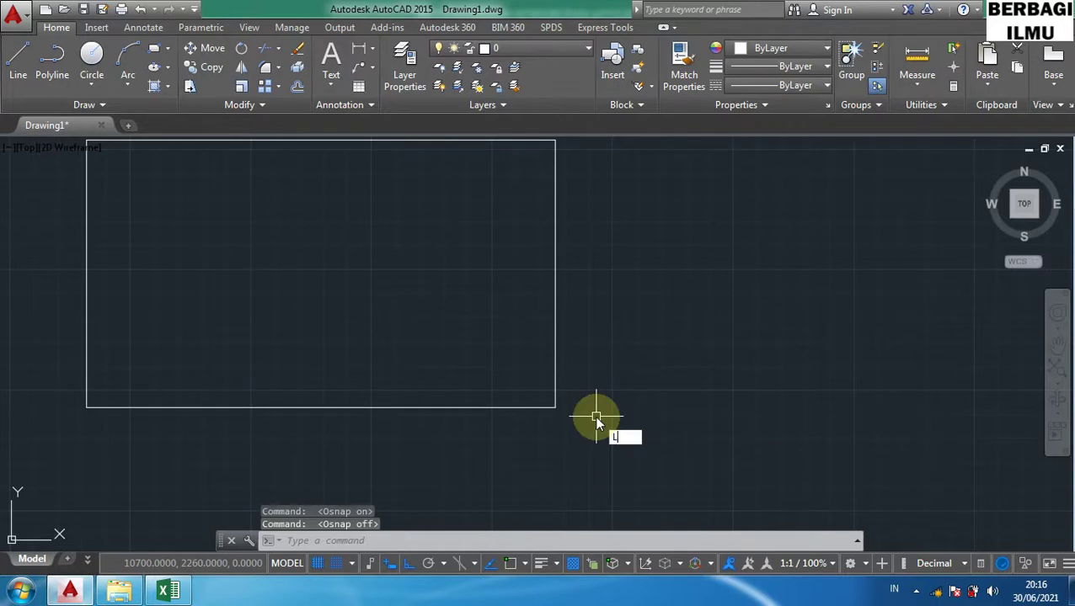
pyautogui.press('Return')
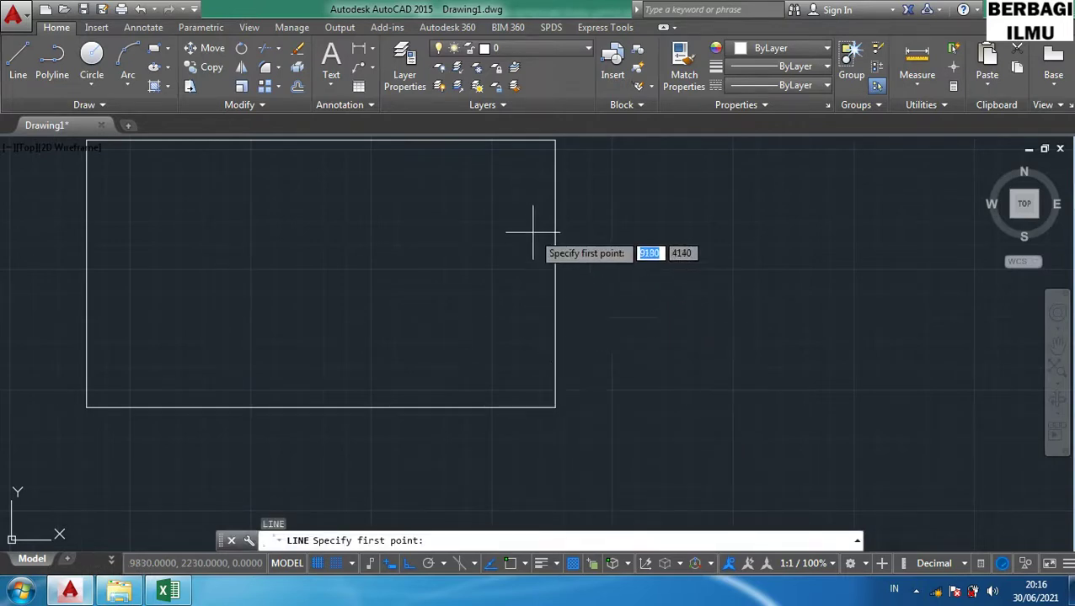
pyautogui.moveTo(592, 314); pyautogui.dragTo(601, 322, button='middle')
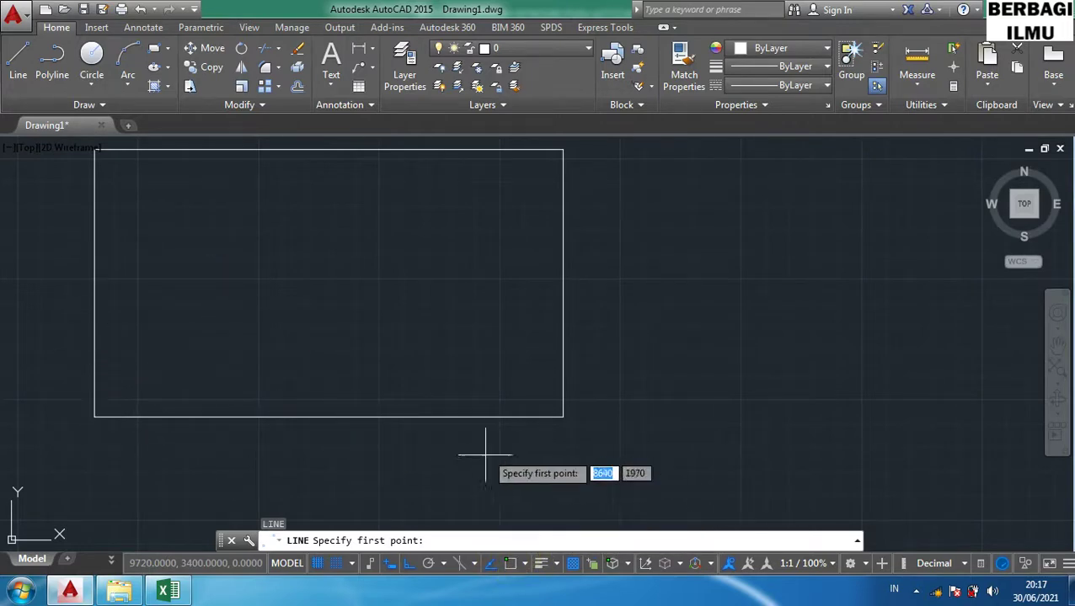
pyautogui.press('F3')
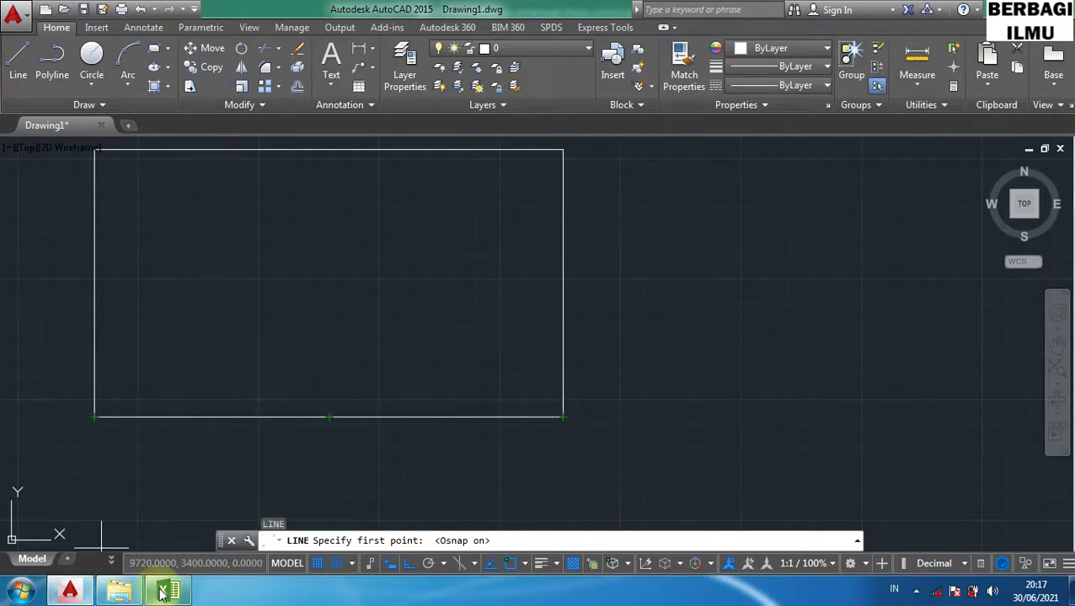
pyautogui.click(172, 485)
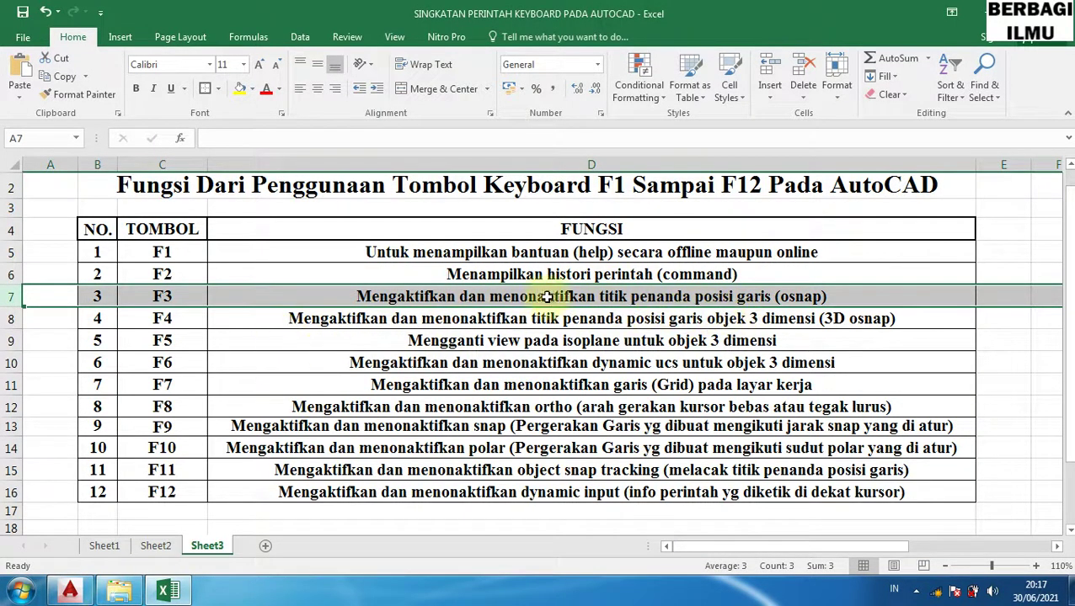
pyautogui.click(7, 318)
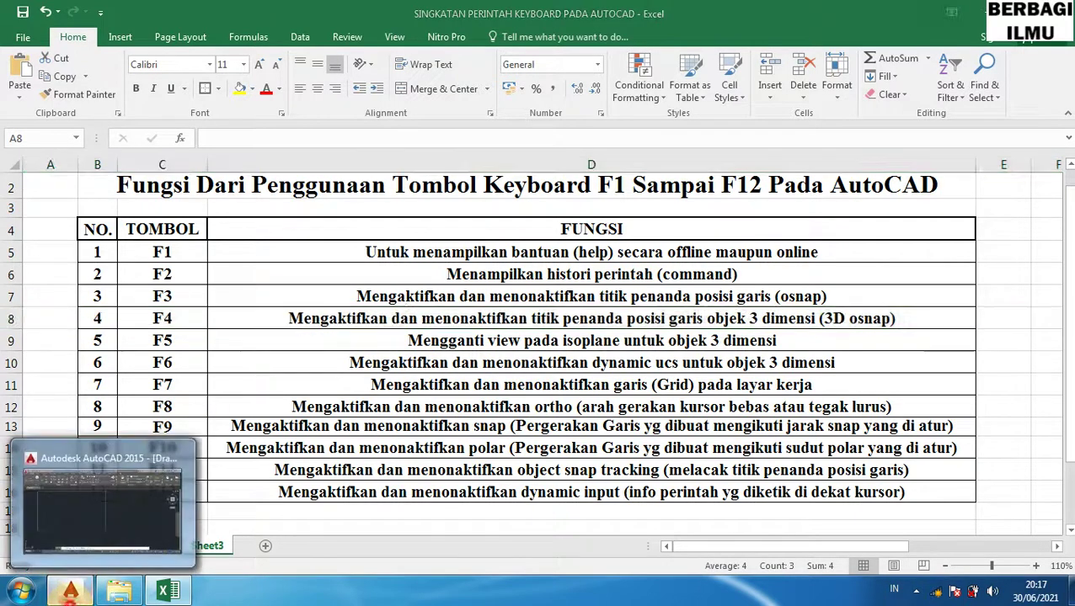
# Switch to AutoCAD, toggle 3D object snap on and off, and highlight the F5 row of the key function table in Excel.
pyautogui.click(70, 589)
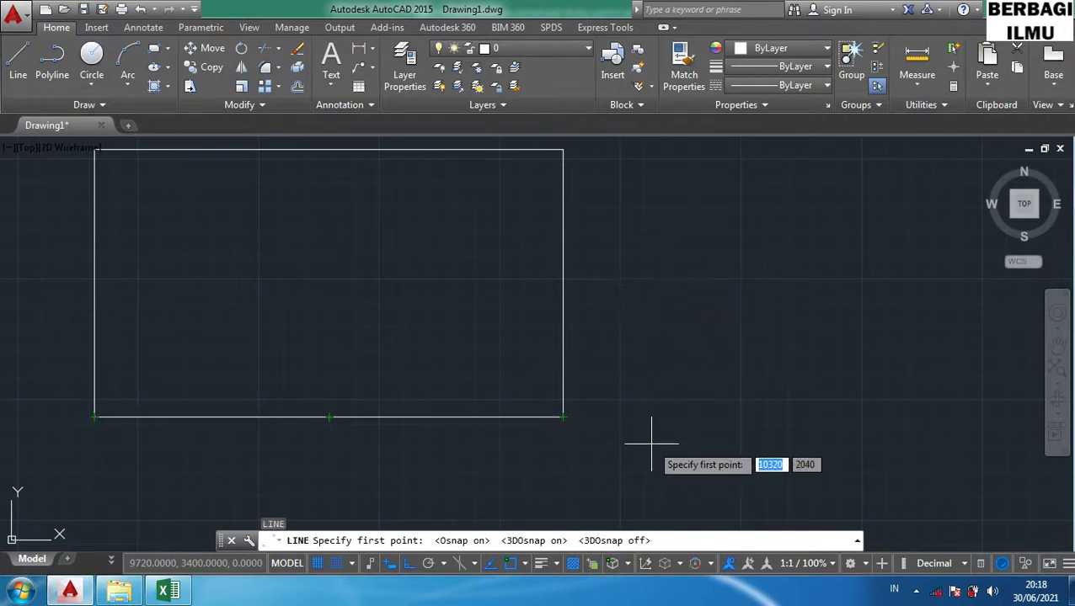
pyautogui.click(612, 565)
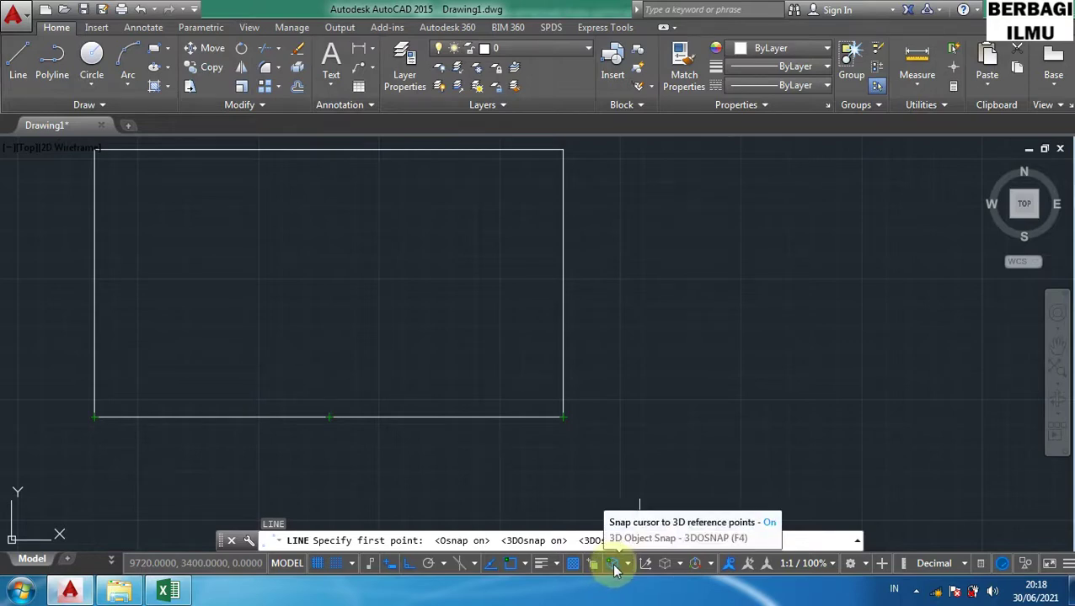
pyautogui.click(613, 566)
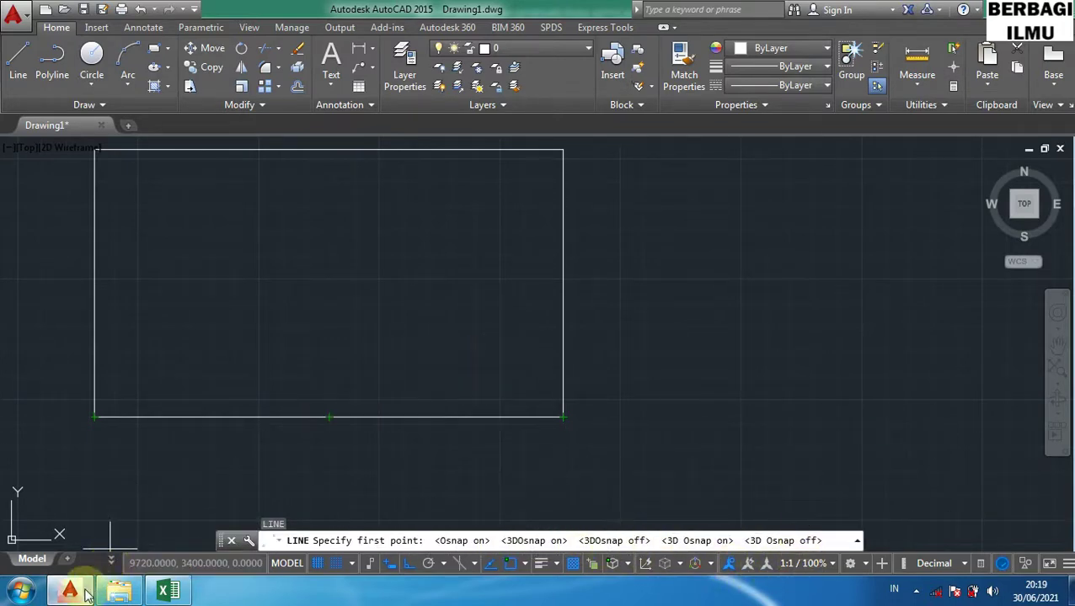
pyautogui.moveTo(87, 595)
pyautogui.click(166, 591)
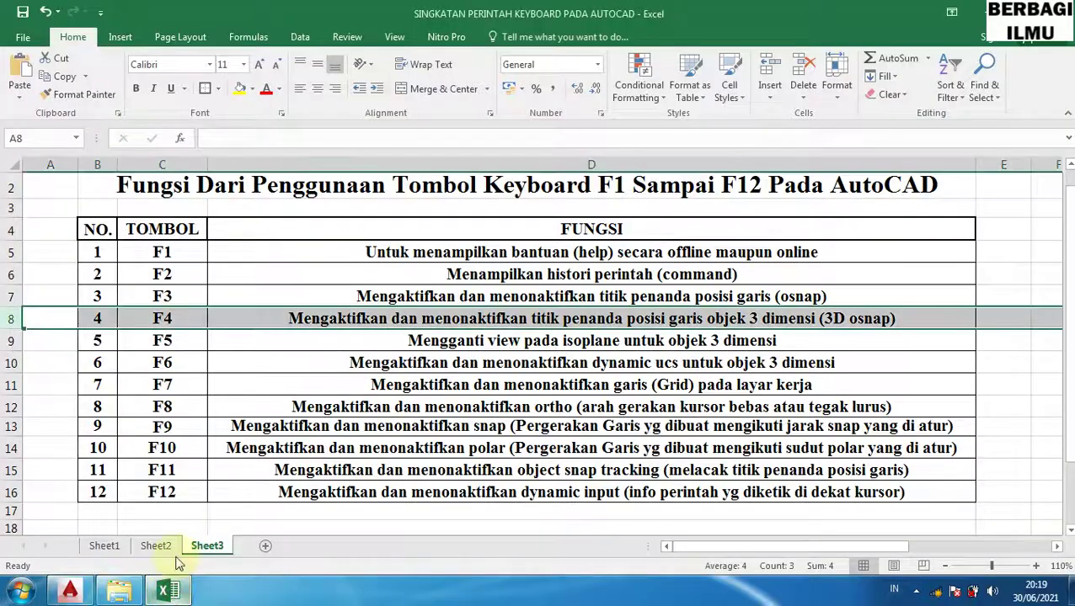
pyautogui.click(8, 341)
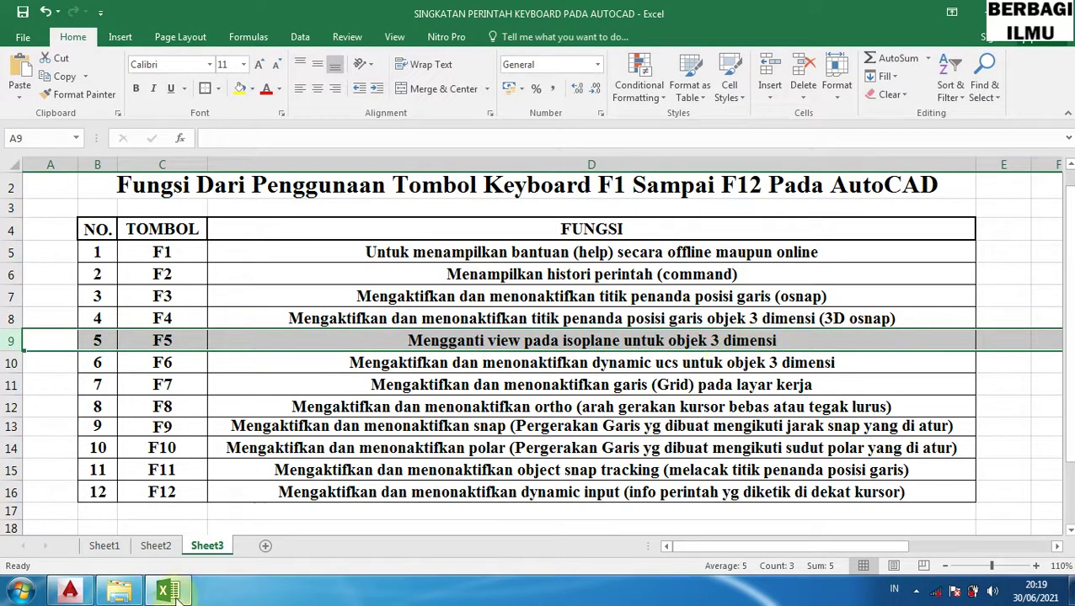
# Back in AutoCAD, leave the Line command and cycle the isoplane through Top, Right and Left, and highlight the F6 row in Excel.
pyautogui.click(67, 592)
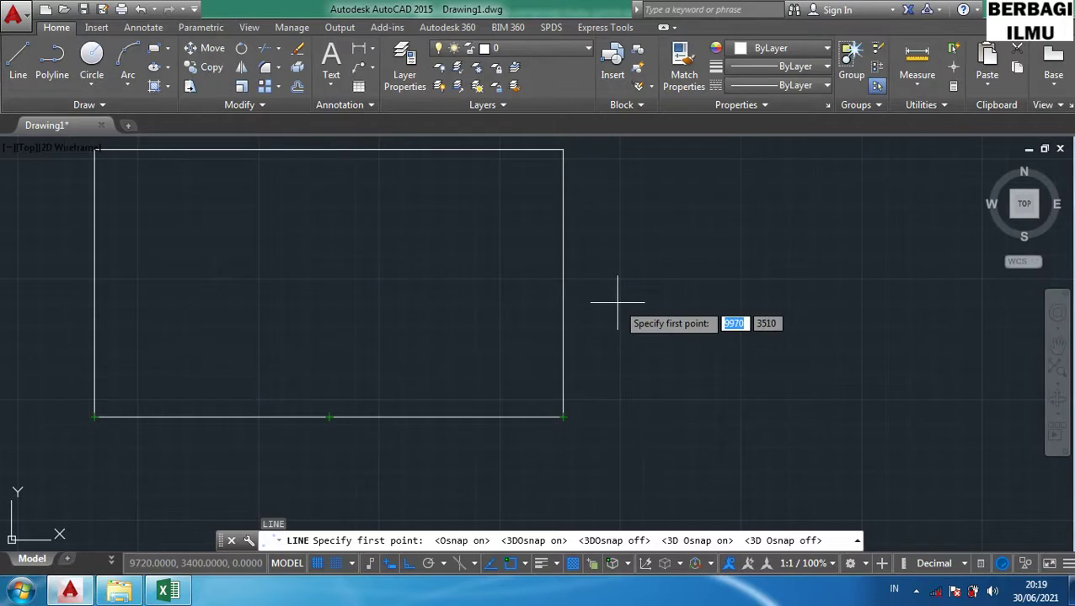
pyautogui.press('Escape')
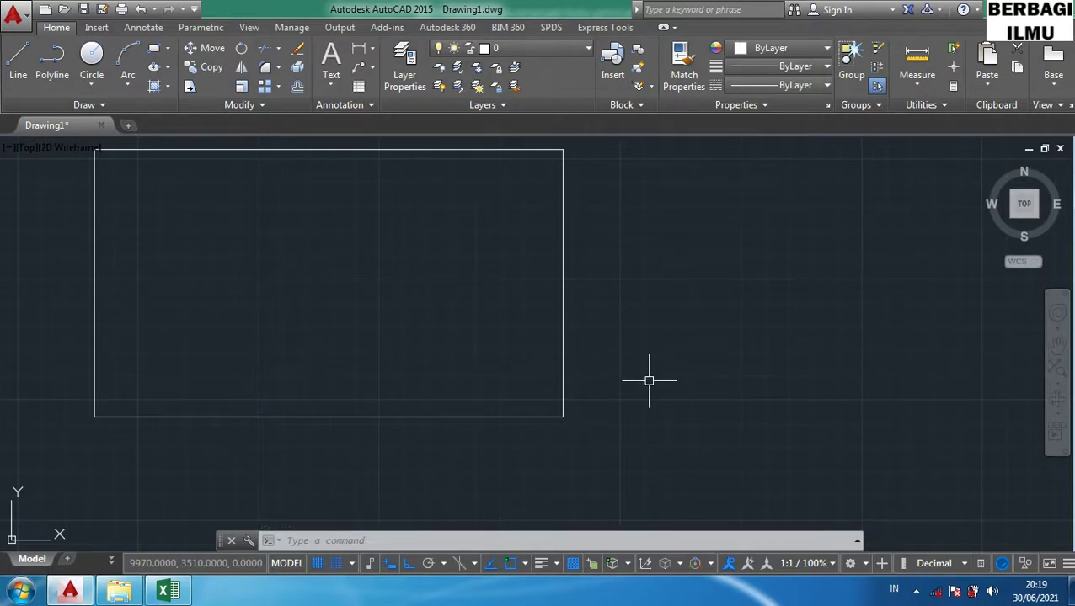
pyautogui.press('F5')
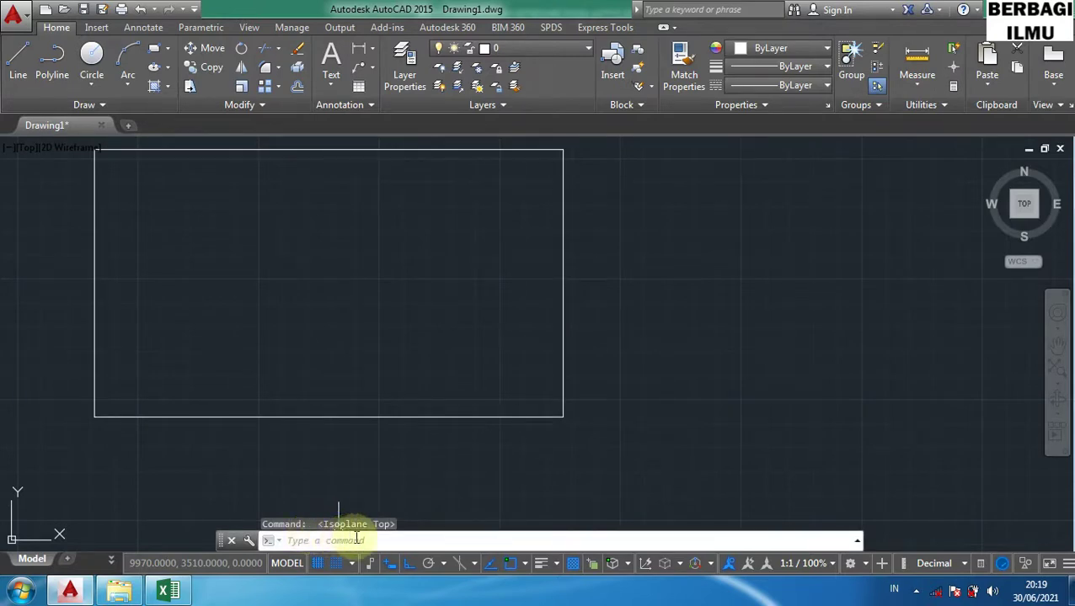
pyautogui.press('F5')
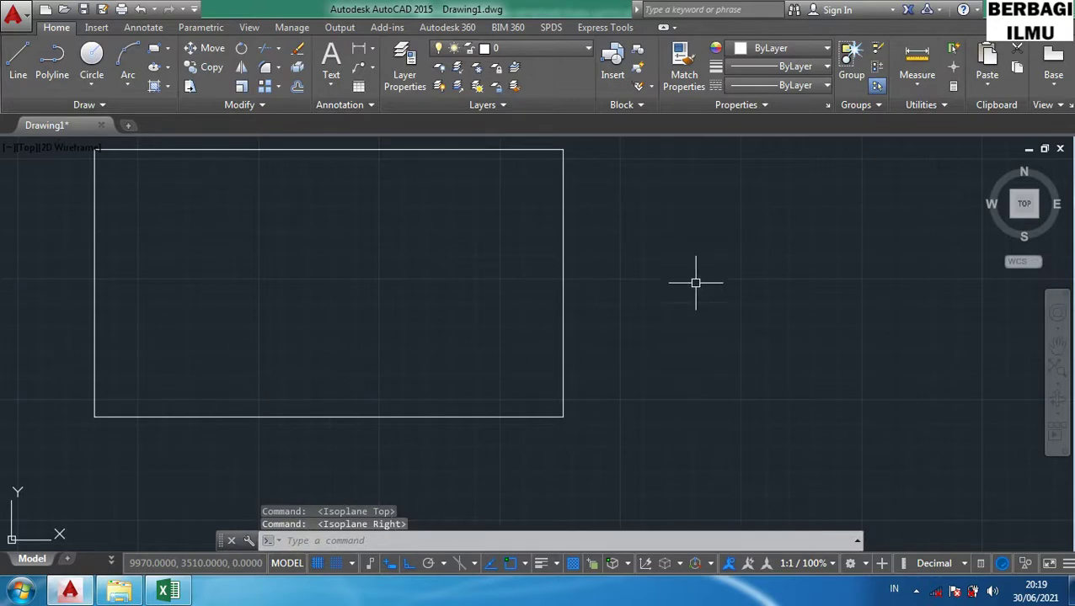
pyautogui.press('F5')
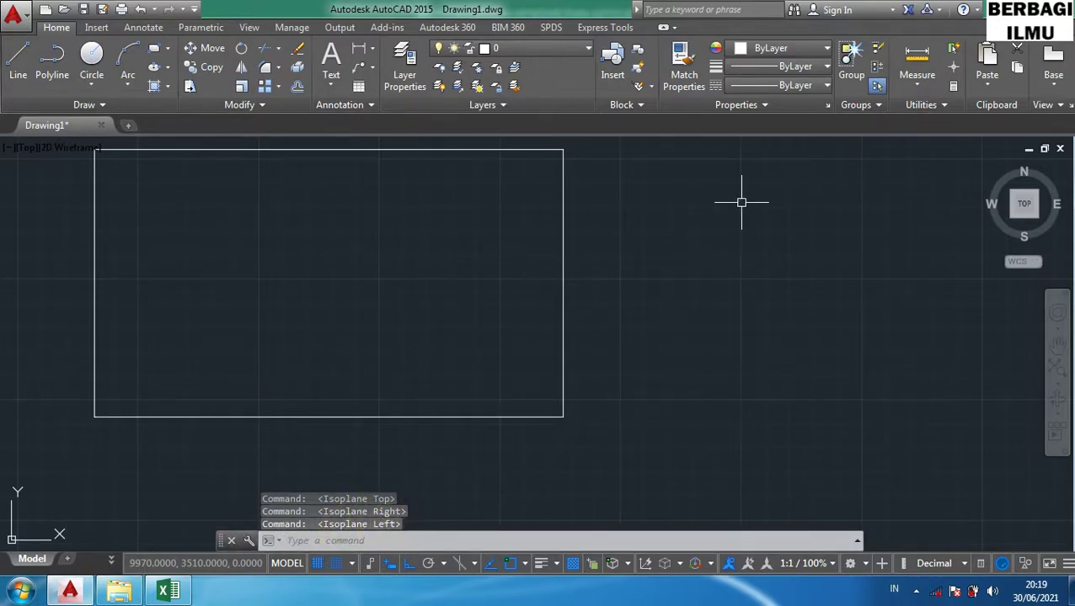
pyautogui.press('F5')
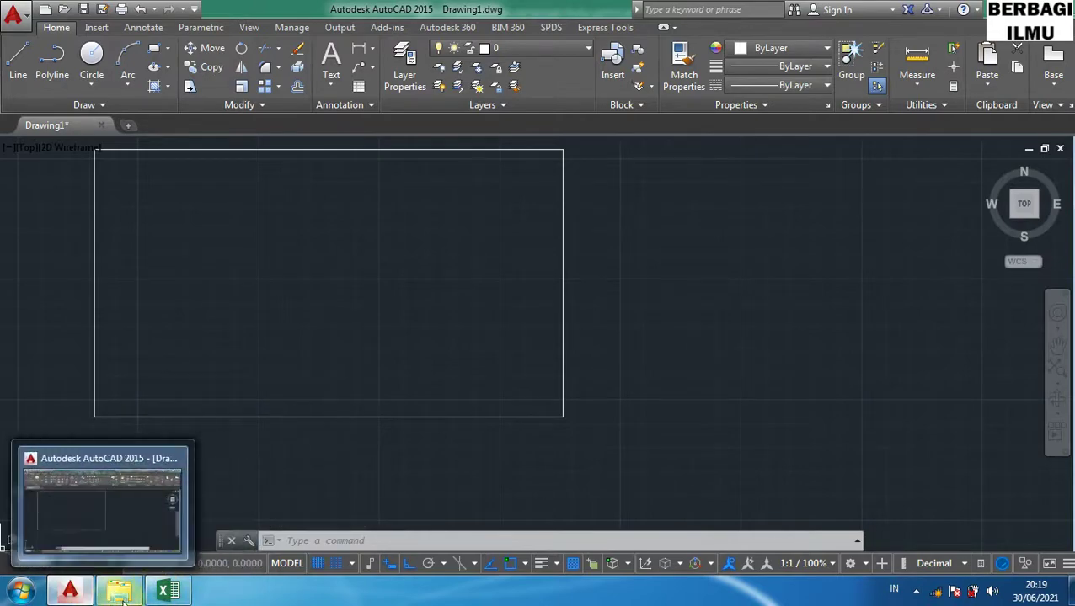
pyautogui.click(168, 505)
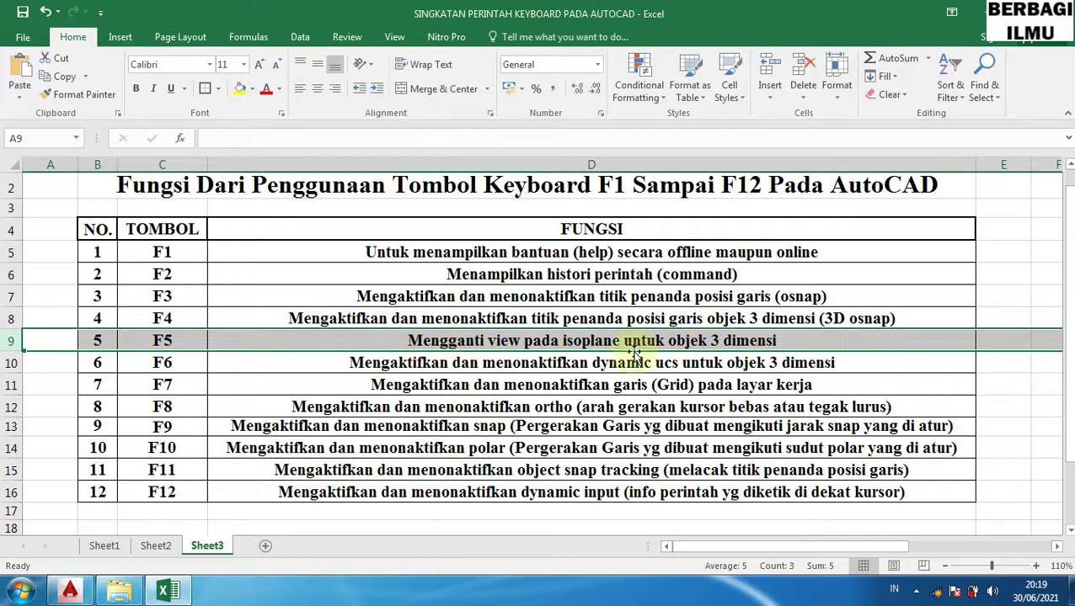
pyautogui.click(11, 362)
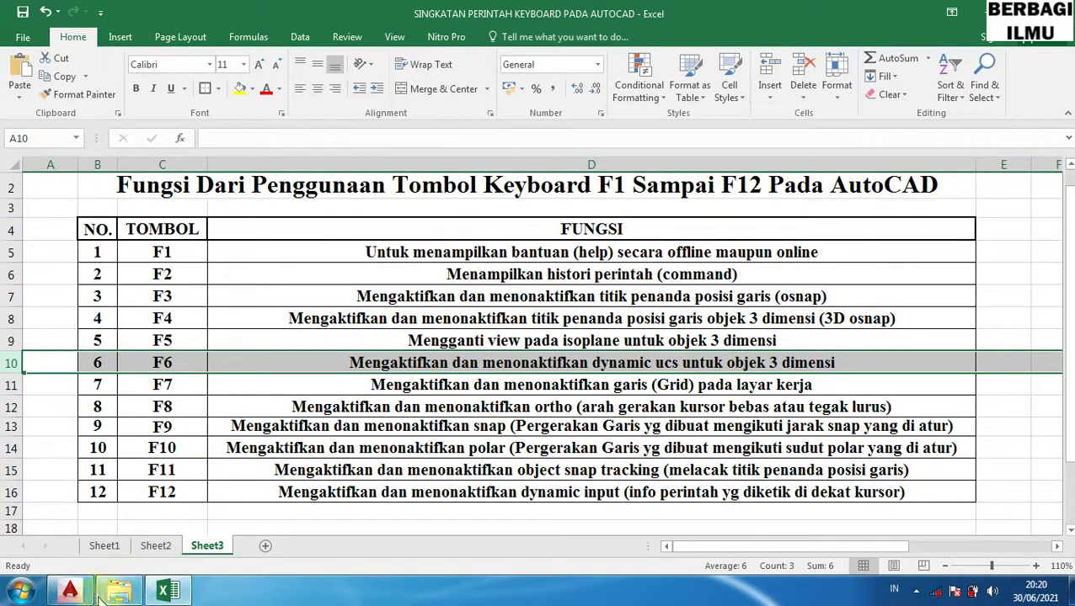
# Toggle Dynamic UCS on and off twice in AutoCAD, and highlight the F7 row of the key function table in Excel.
pyautogui.moveTo(71, 589)
pyautogui.click(101, 506)
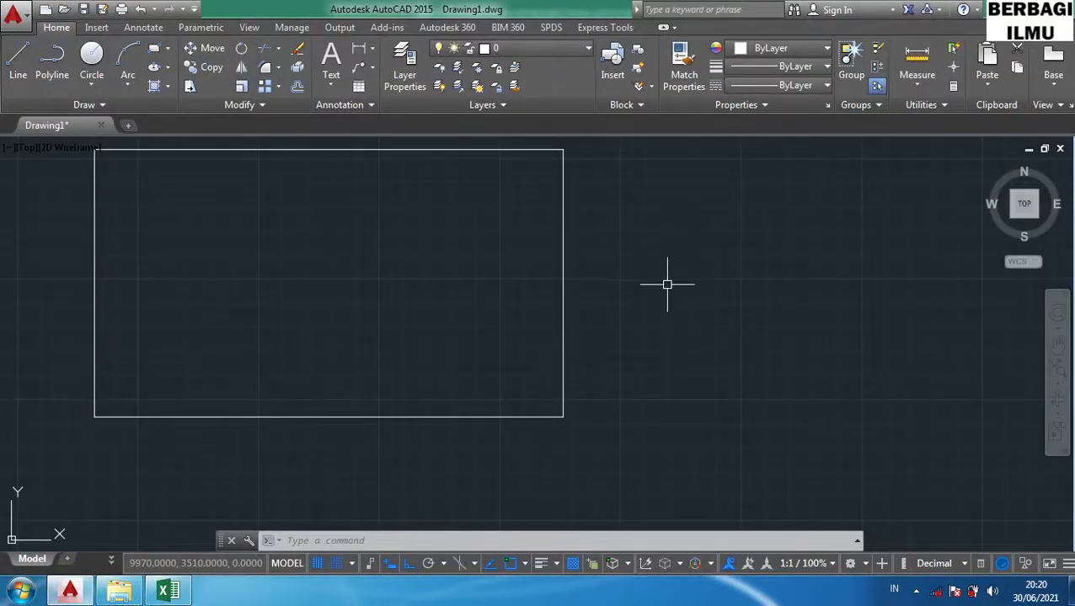
pyautogui.press('F6')
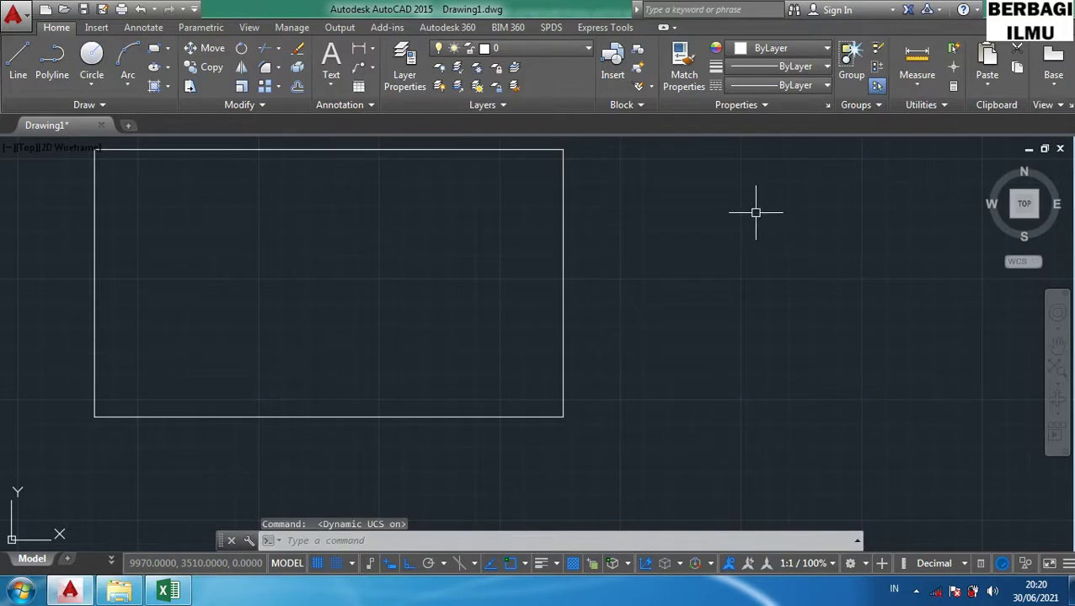
pyautogui.press('F6')
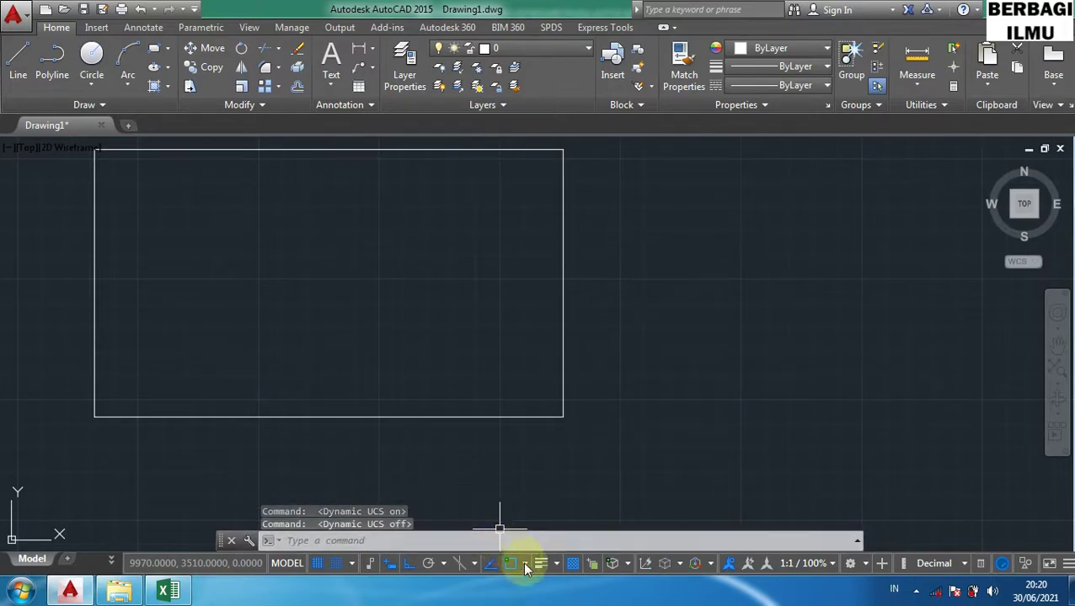
pyautogui.click(647, 570)
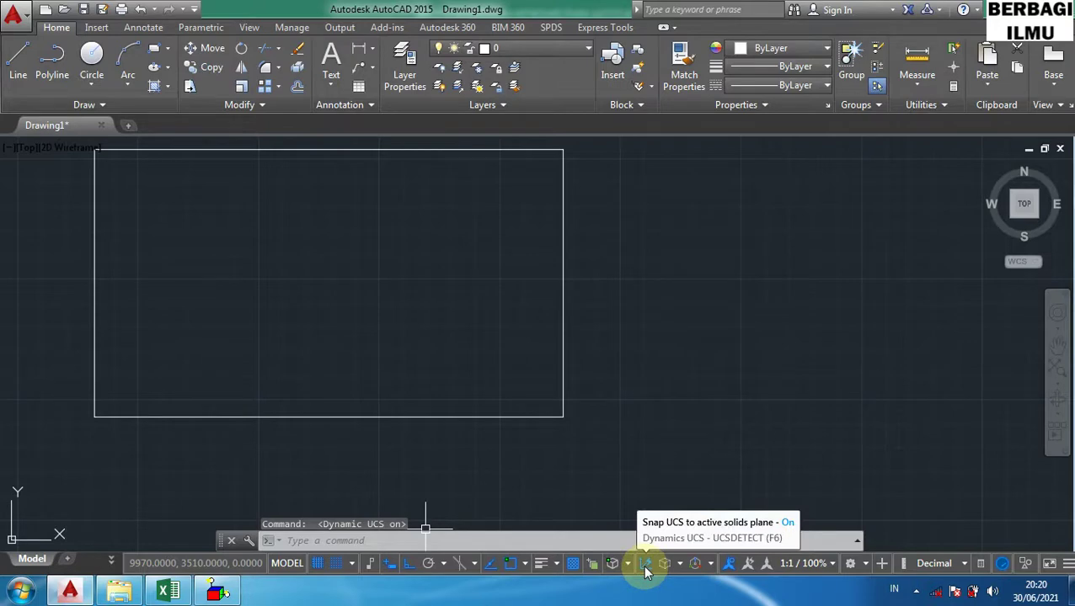
pyautogui.click(647, 570)
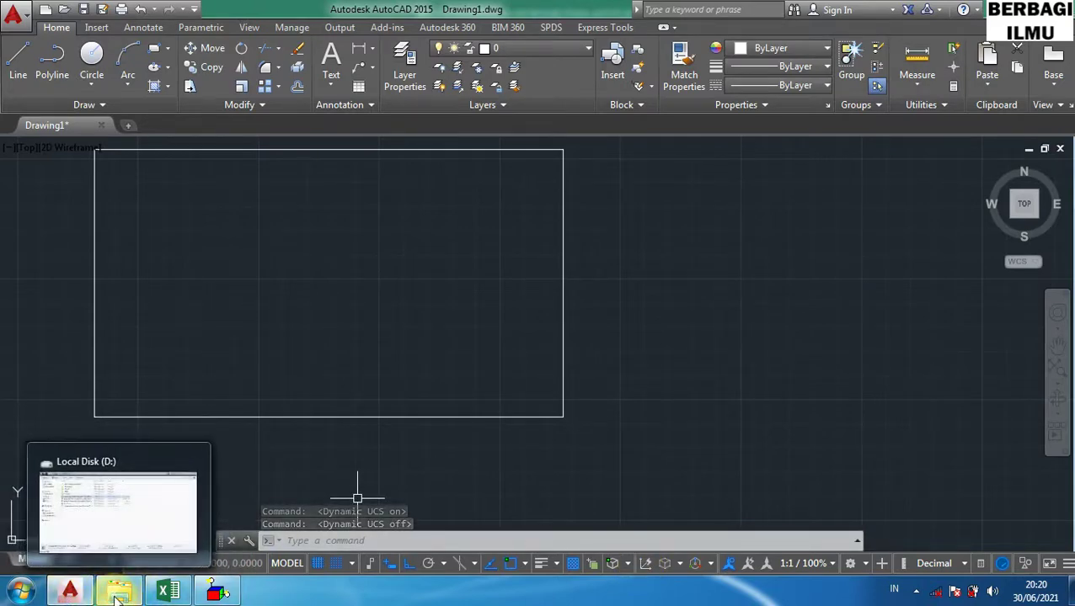
pyautogui.click(168, 592)
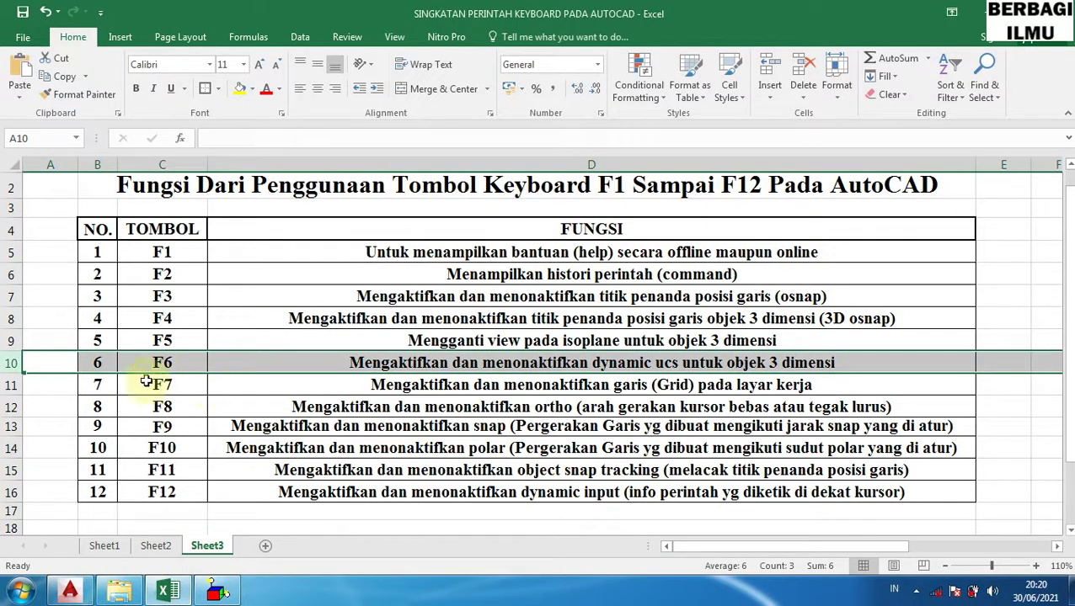
pyautogui.click(8, 384)
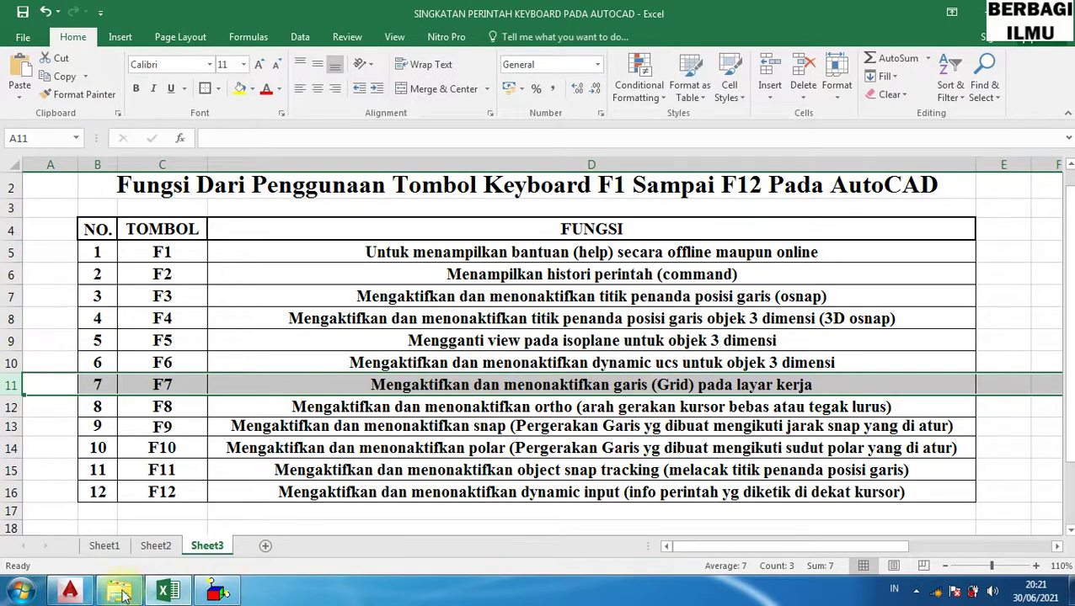
# Switch to AutoCAD and delete the rectangle from the drawing.
pyautogui.click(70, 591)
pyautogui.scroll(-2, 250, 357)
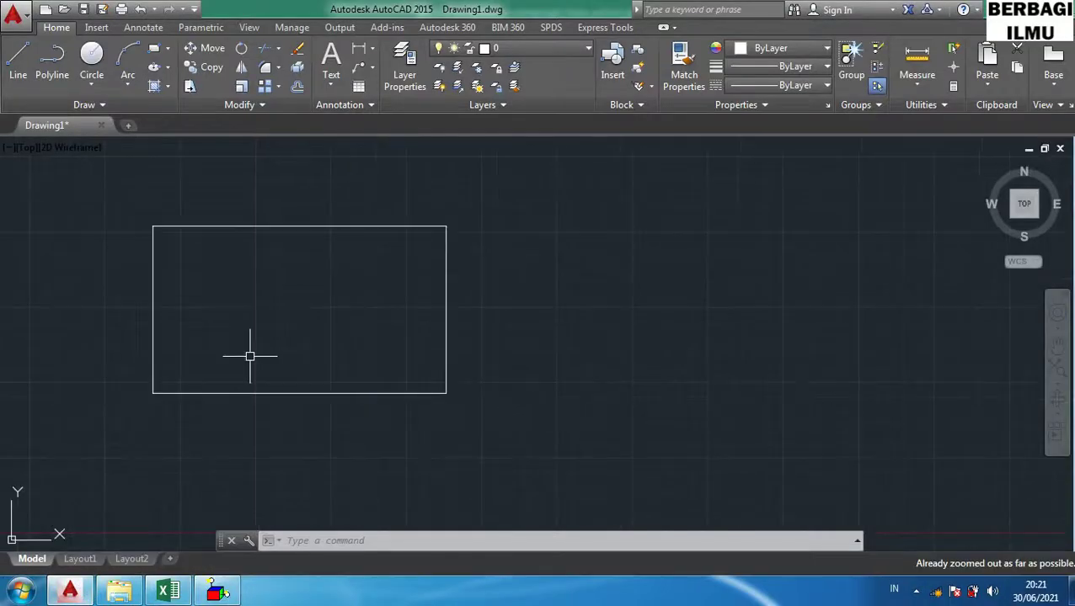
pyautogui.click(460, 430)
pyautogui.click(427, 392)
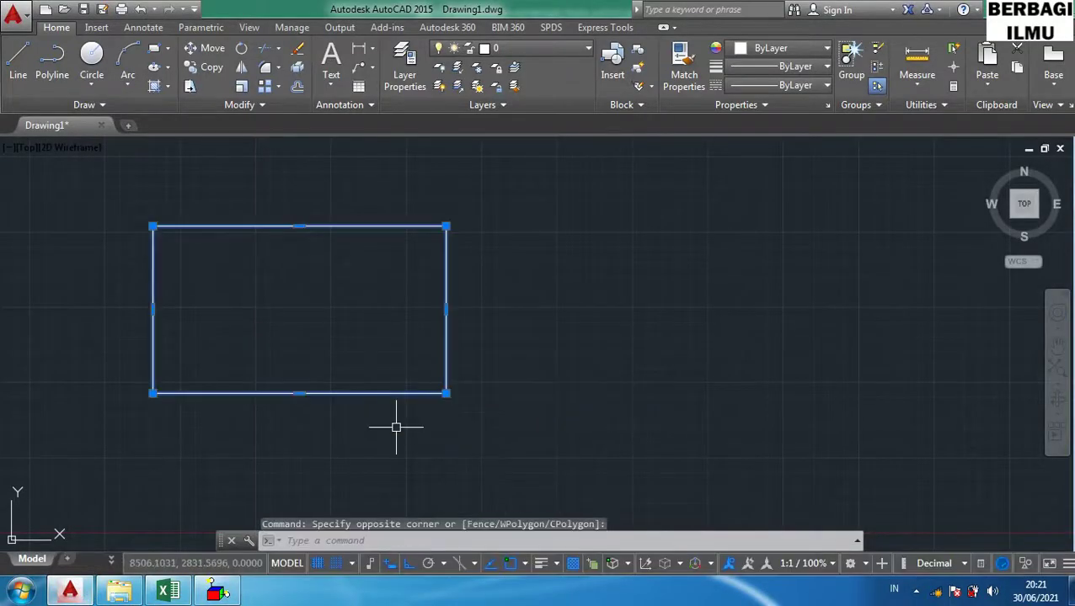
pyautogui.press('Delete')
pyautogui.scroll(-1, 379, 322)
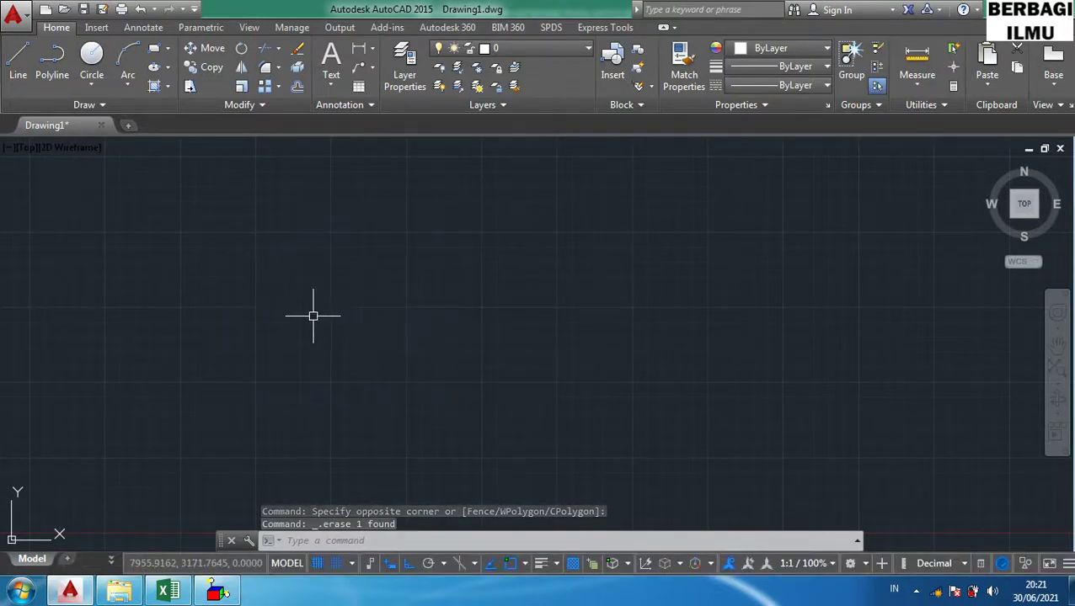
pyautogui.rightClick(278, 246)
pyautogui.click(213, 229)
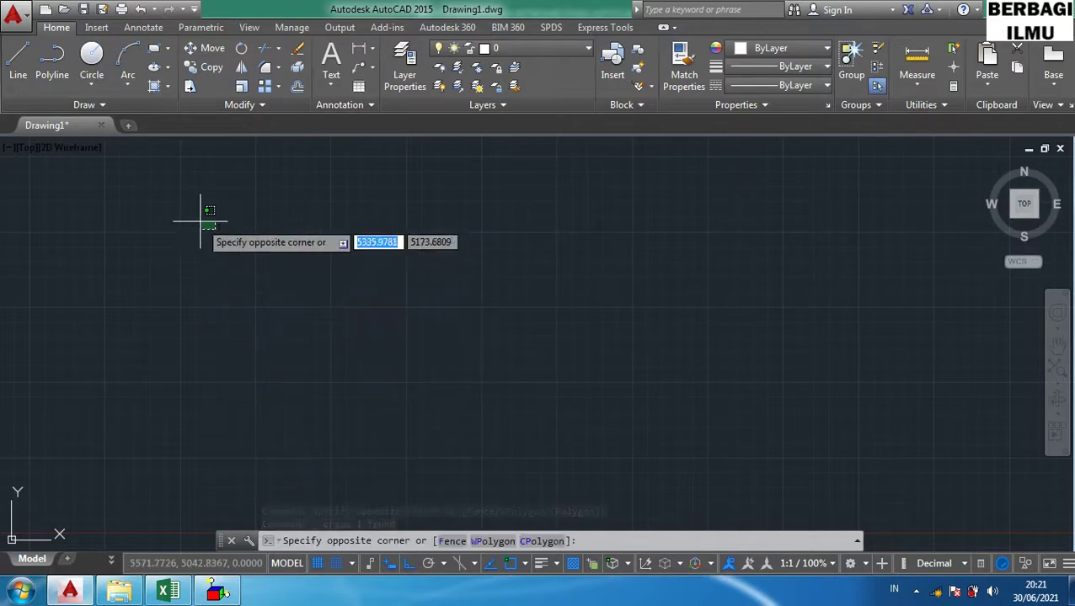
pyautogui.press('Escape')
# Set the 2D model space uniform background color to White in the drawing options.
pyautogui.rightClick(192, 220)
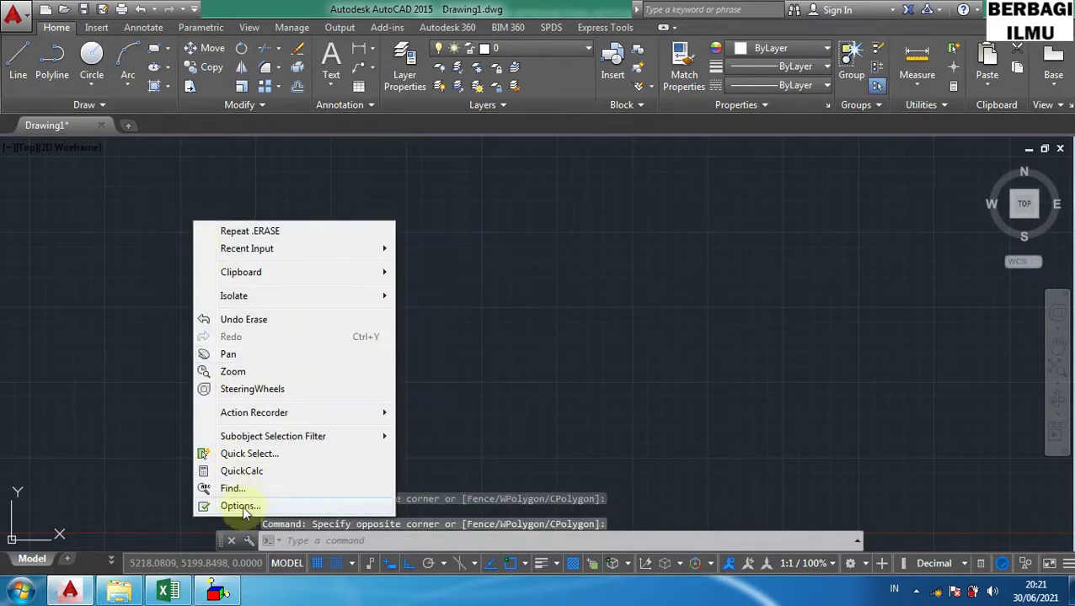
pyautogui.click(243, 507)
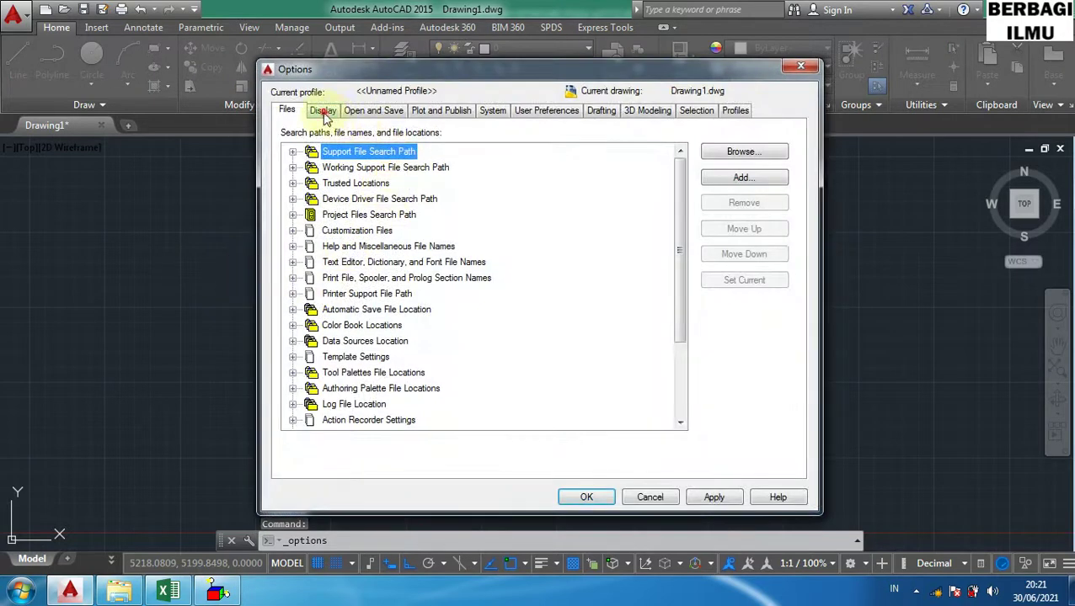
pyautogui.click(323, 112)
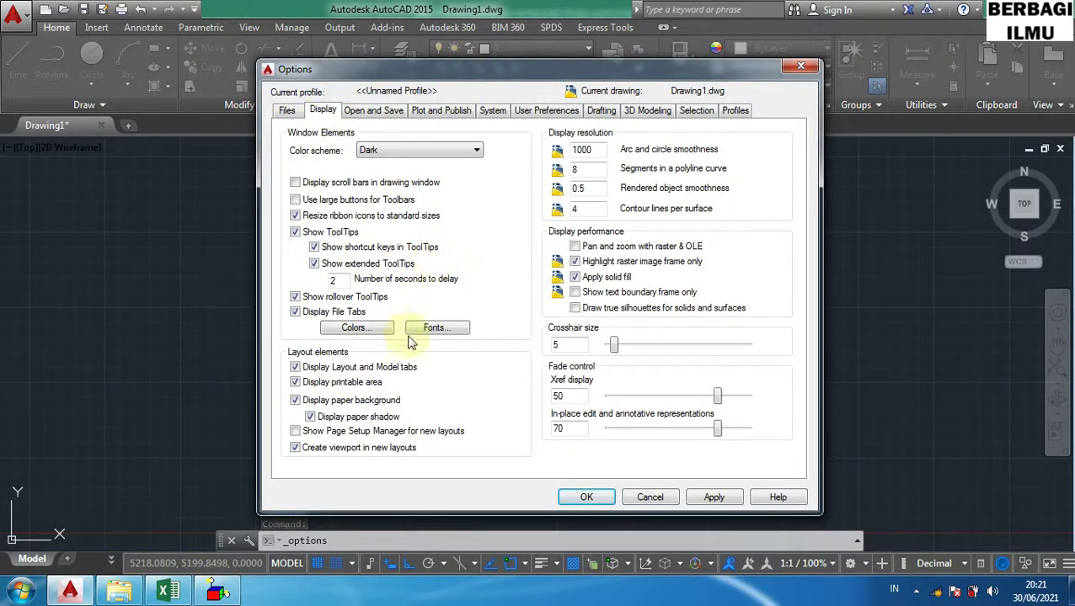
pyautogui.click(357, 330)
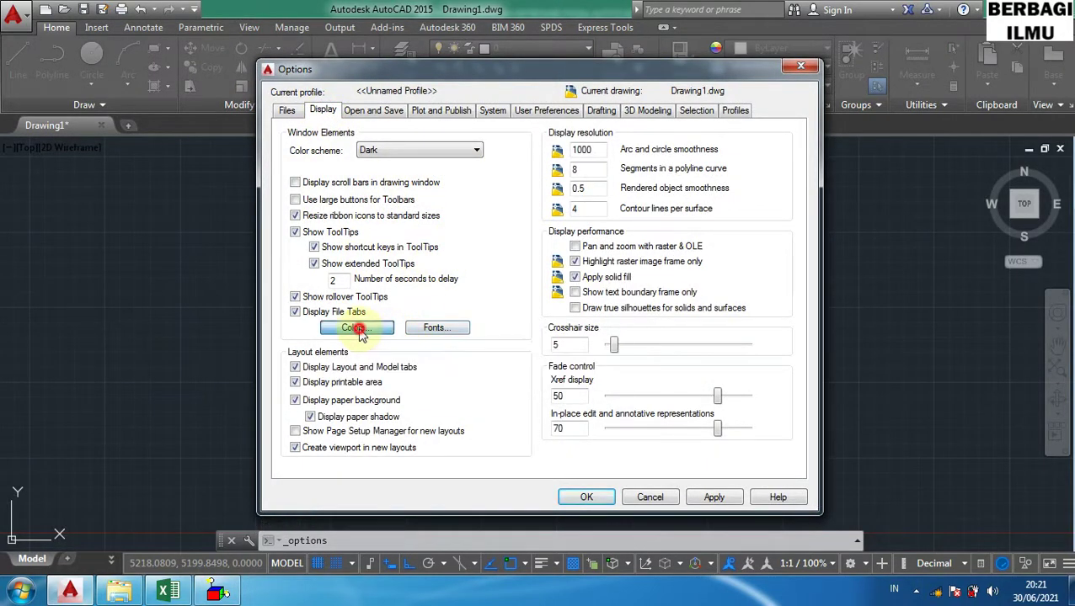
pyautogui.click(660, 123)
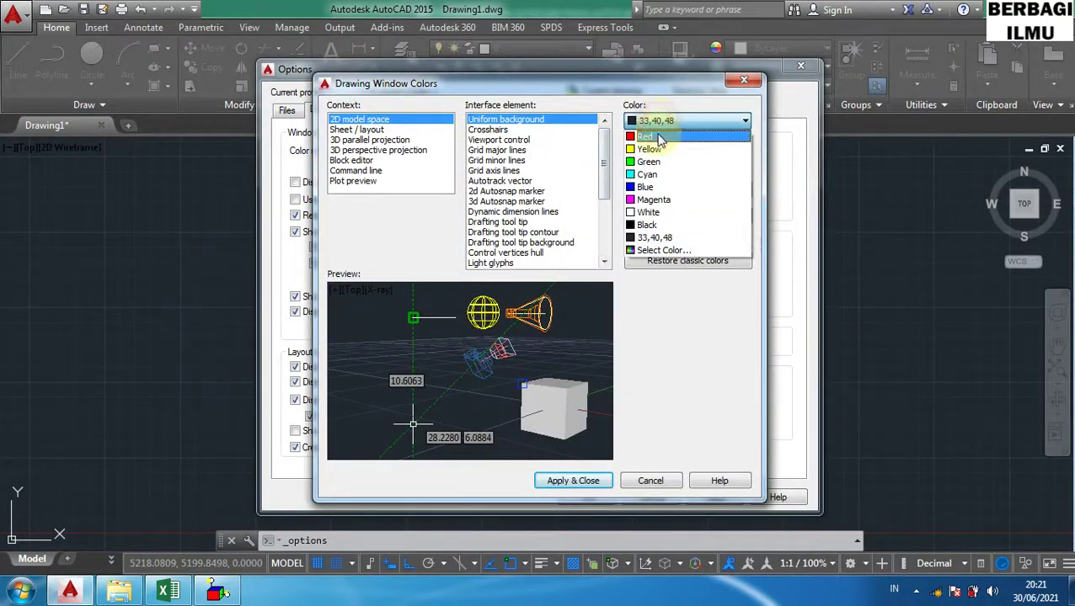
pyautogui.click(647, 211)
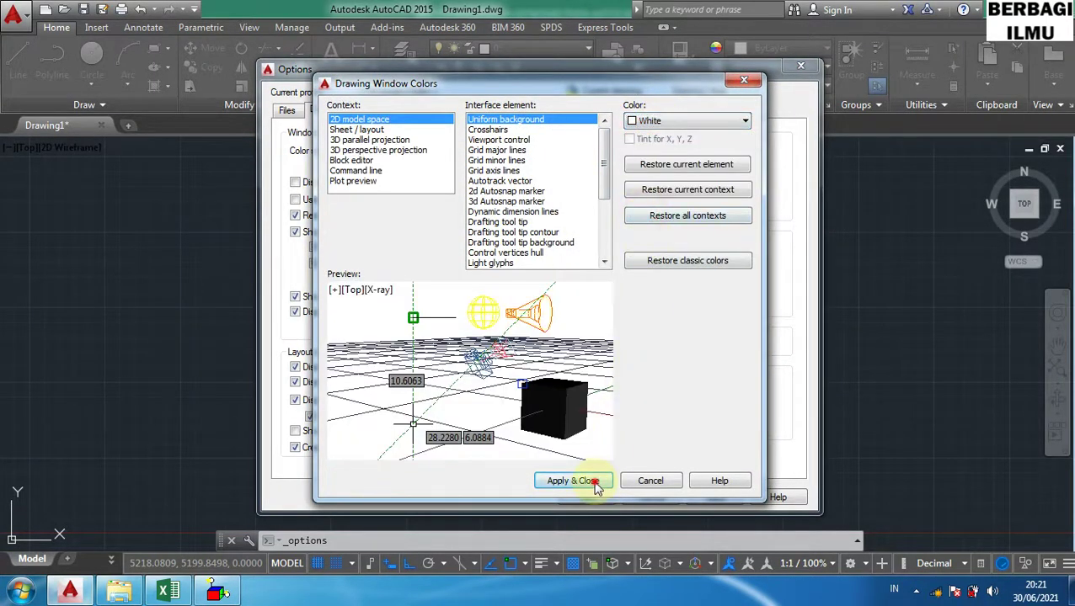
pyautogui.click(579, 479)
pyautogui.click(586, 497)
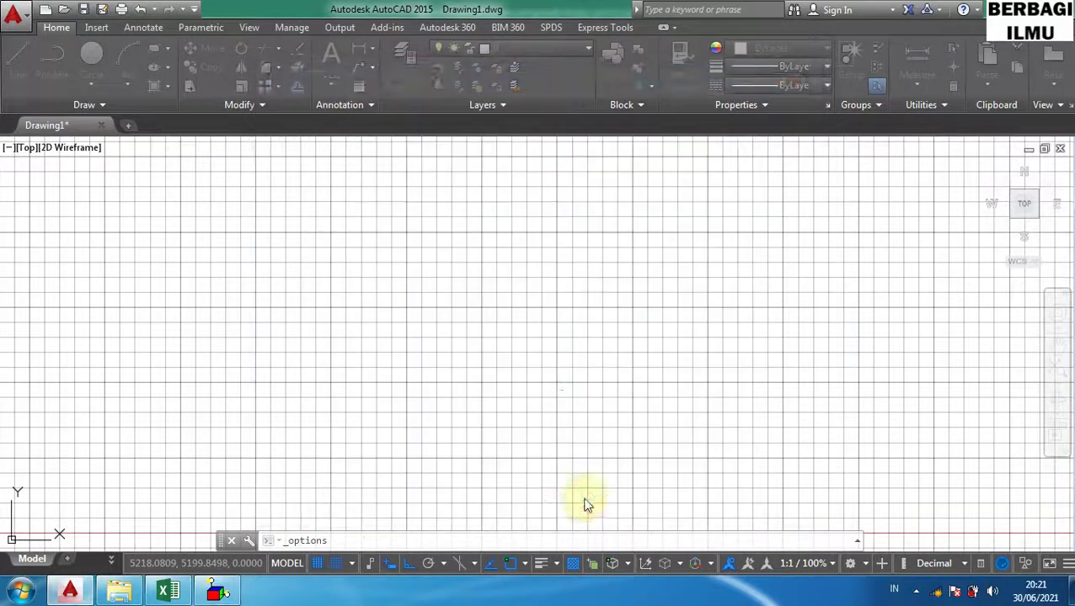
# Toggle the drawing grid off and on twice, viewing it at different zoom levels.
pyautogui.scroll(-6, 504, 298)
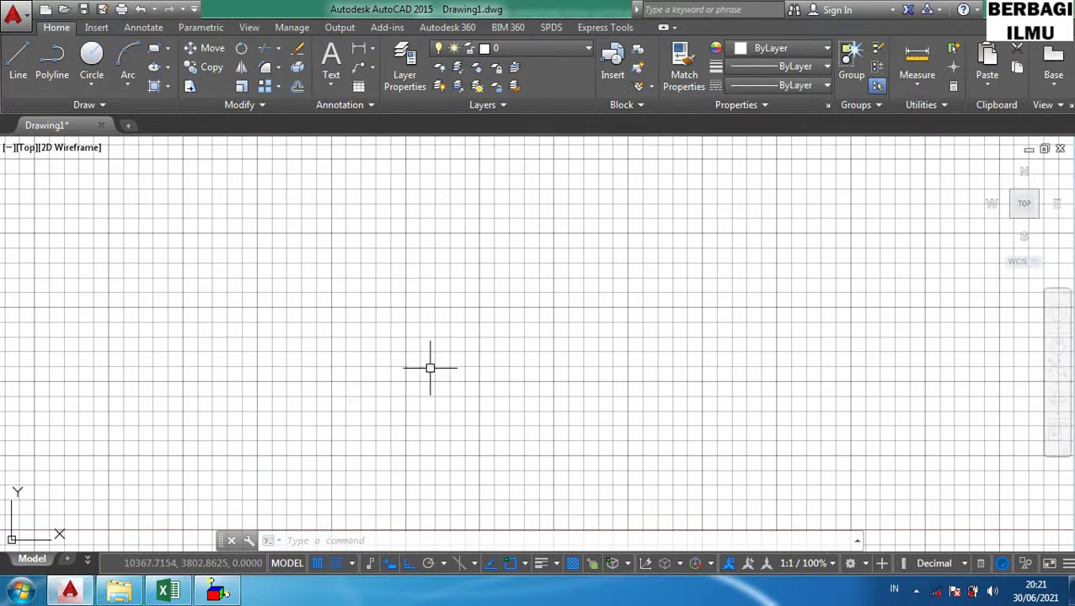
pyautogui.press('F7')
pyautogui.scroll(-2, 314, 325)
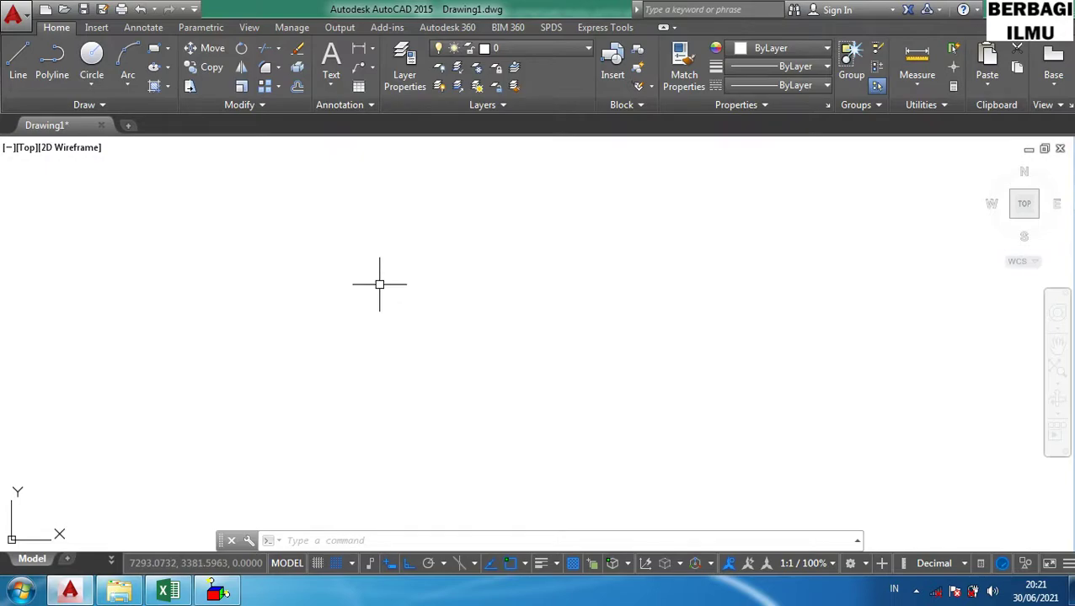
pyautogui.press('F7')
pyautogui.scroll(-2, 295, 295)
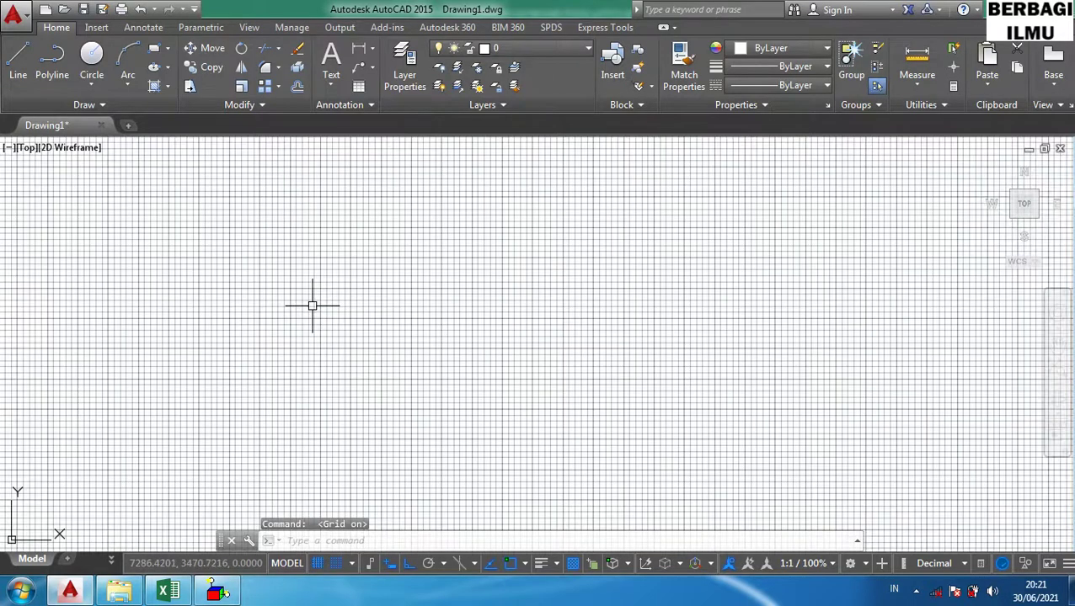
pyautogui.scroll(3, 312, 306)
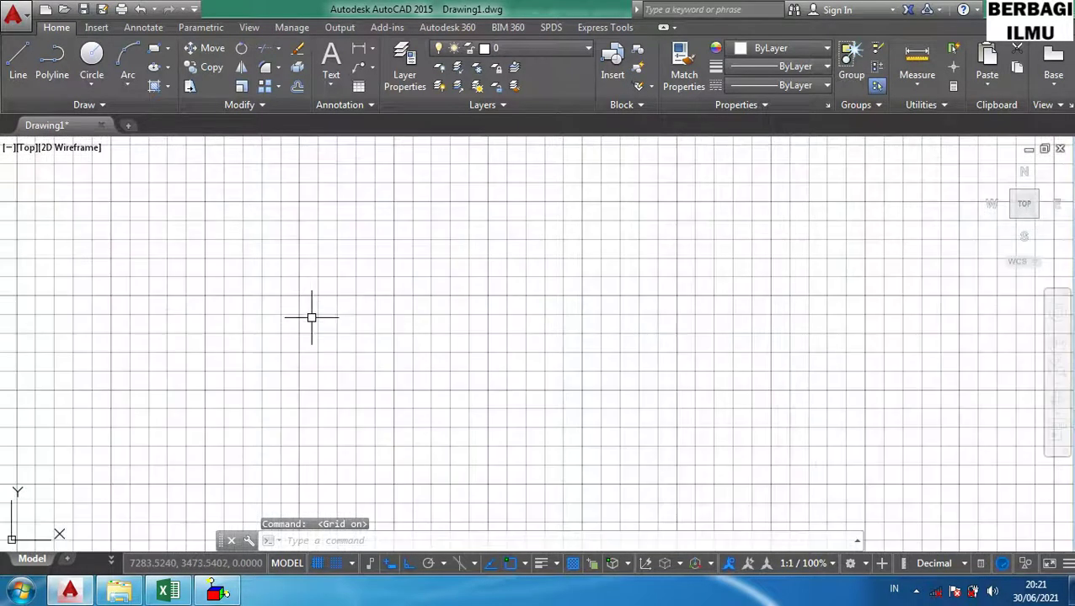
pyautogui.scroll(-1, 302, 376)
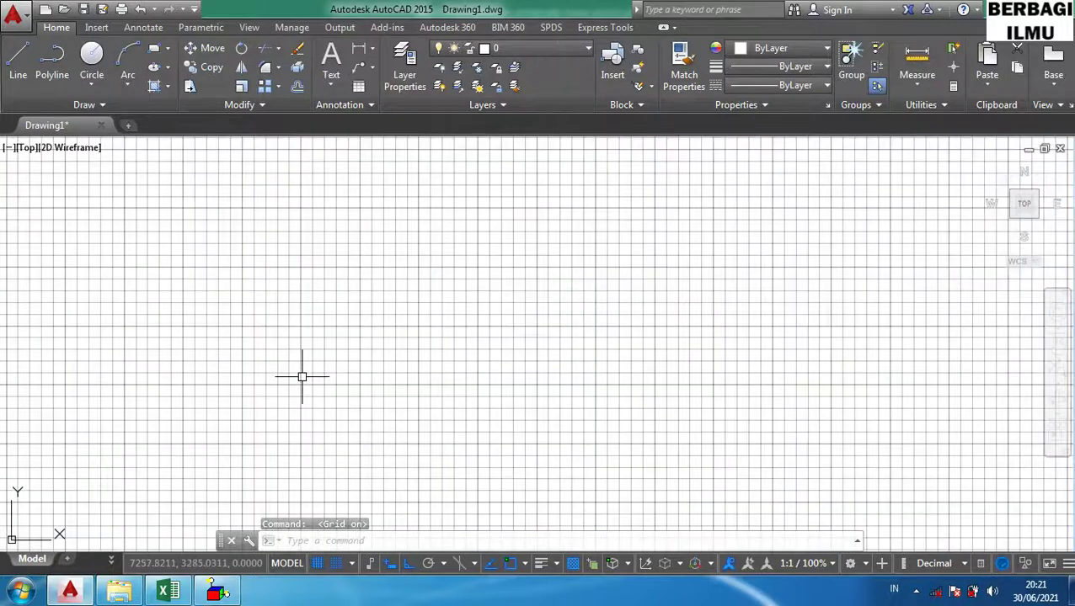
pyautogui.click(316, 563)
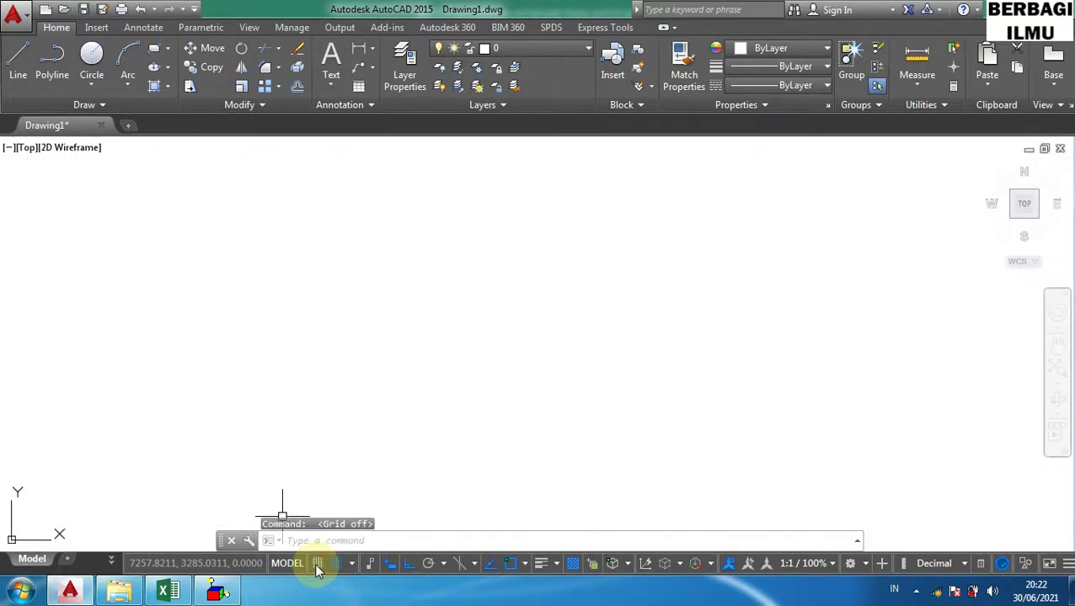
pyautogui.click(316, 564)
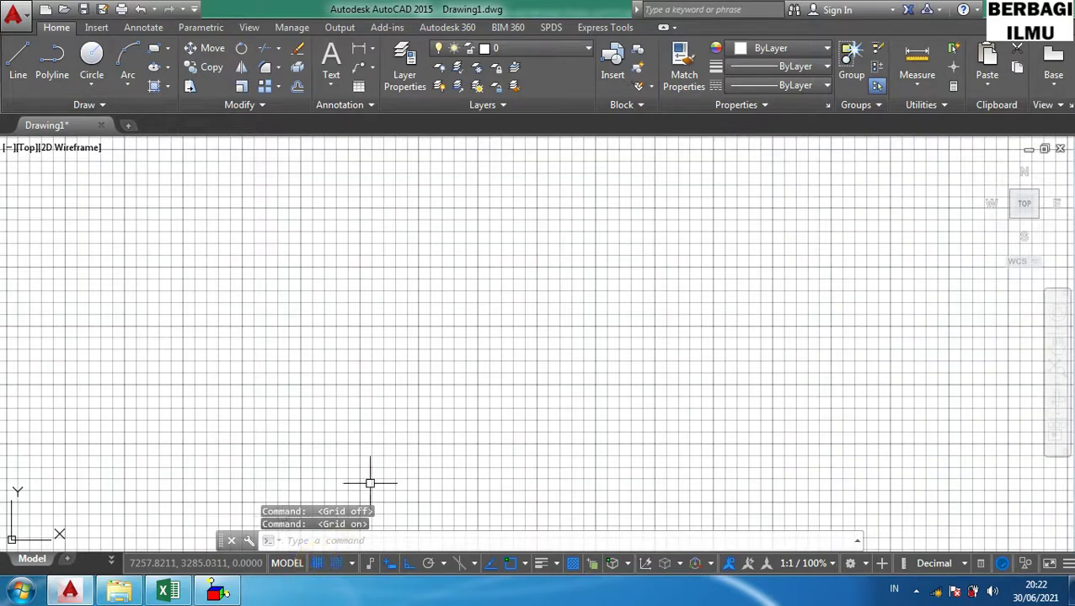
pyautogui.scroll(-2, 416, 318)
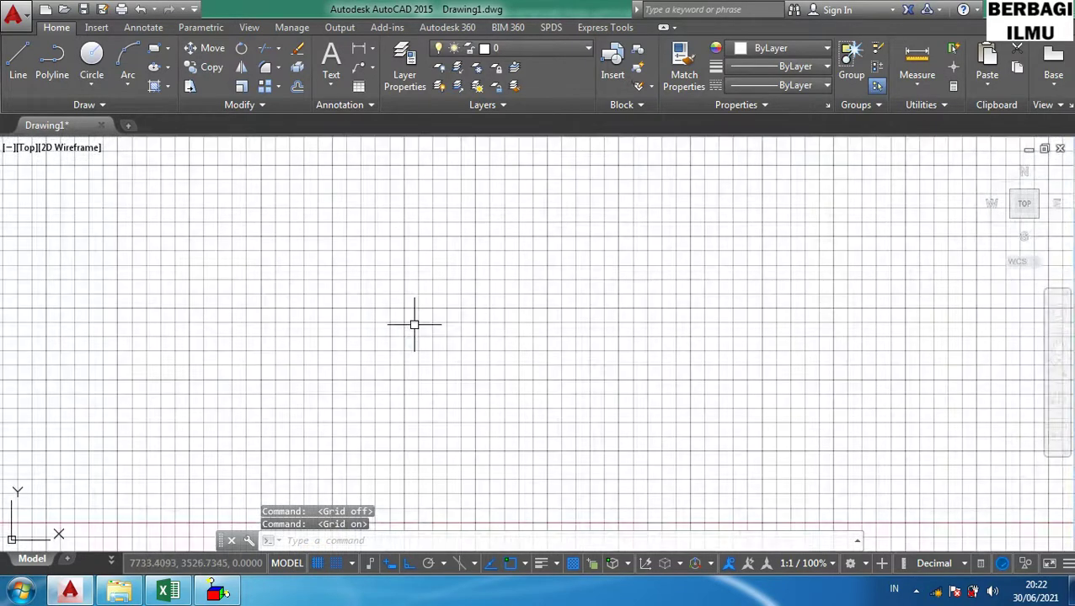
pyautogui.scroll(-2, 413, 329)
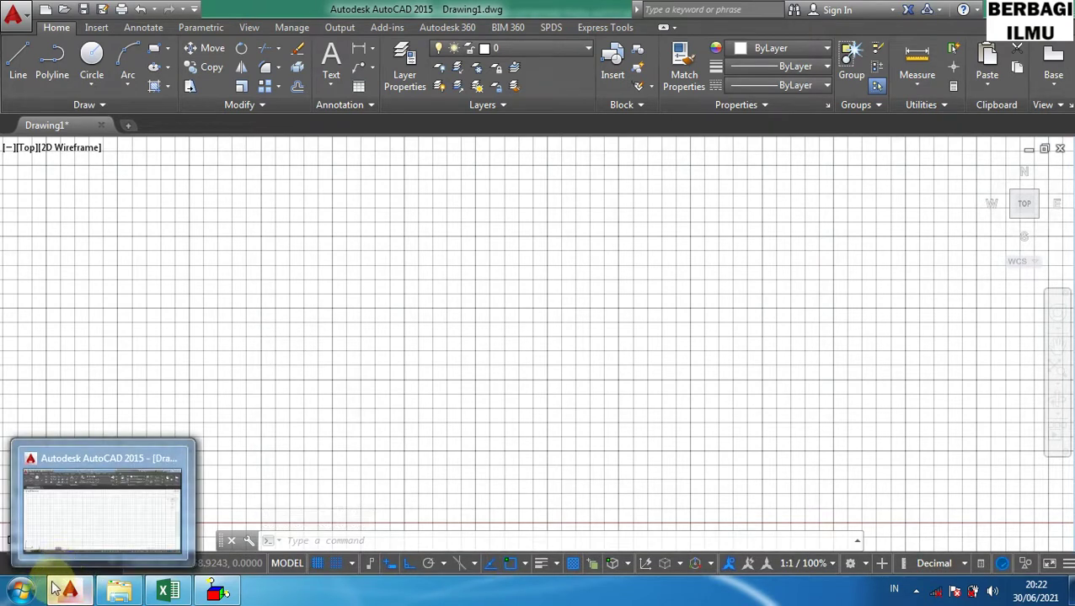
# Switch to Excel, highlight the F8 row of the key function table, and return to AutoCAD.
pyautogui.moveTo(128, 597)
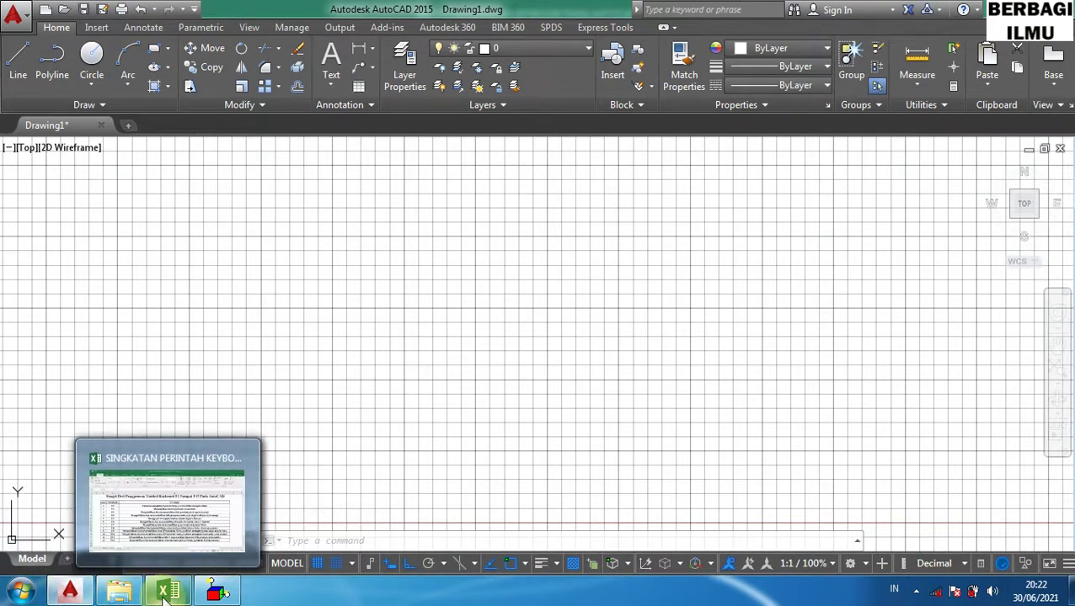
pyautogui.click(97, 461)
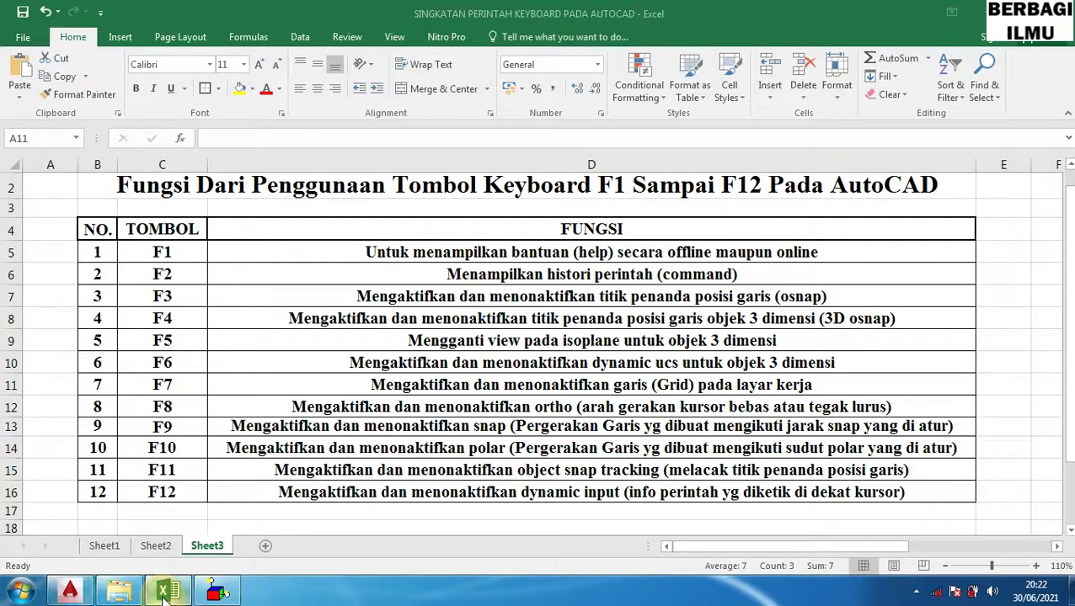
pyautogui.click(11, 408)
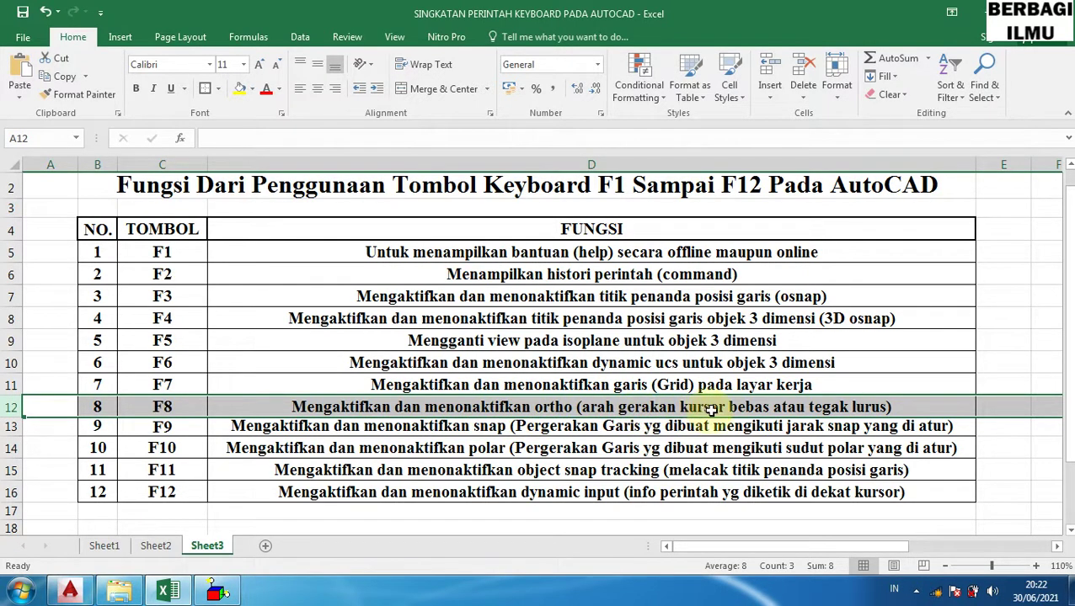
pyautogui.click(168, 591)
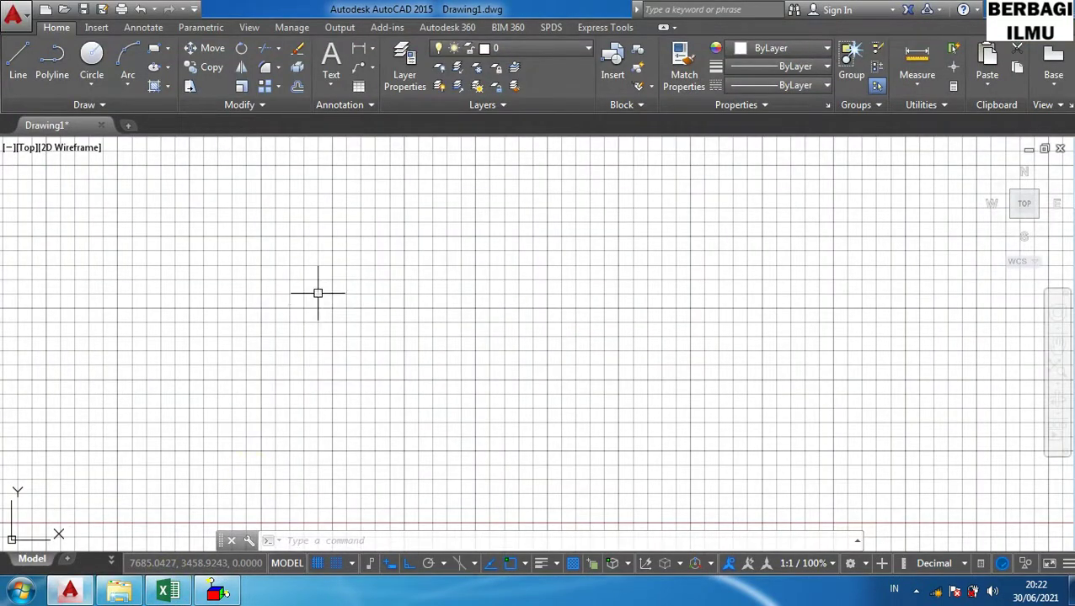
pyautogui.write('l')
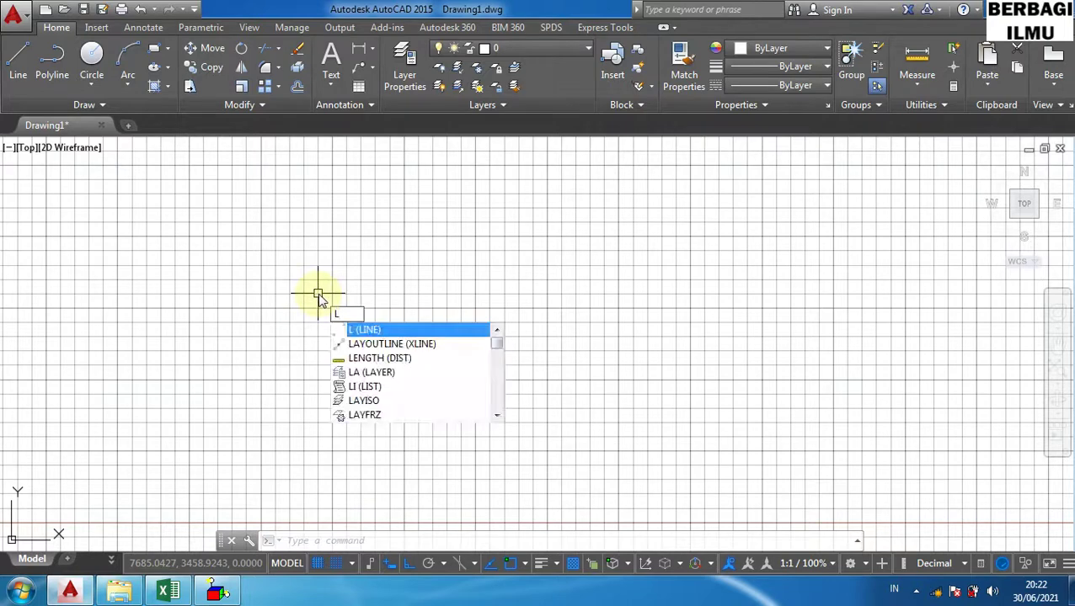
pyautogui.press('Return')
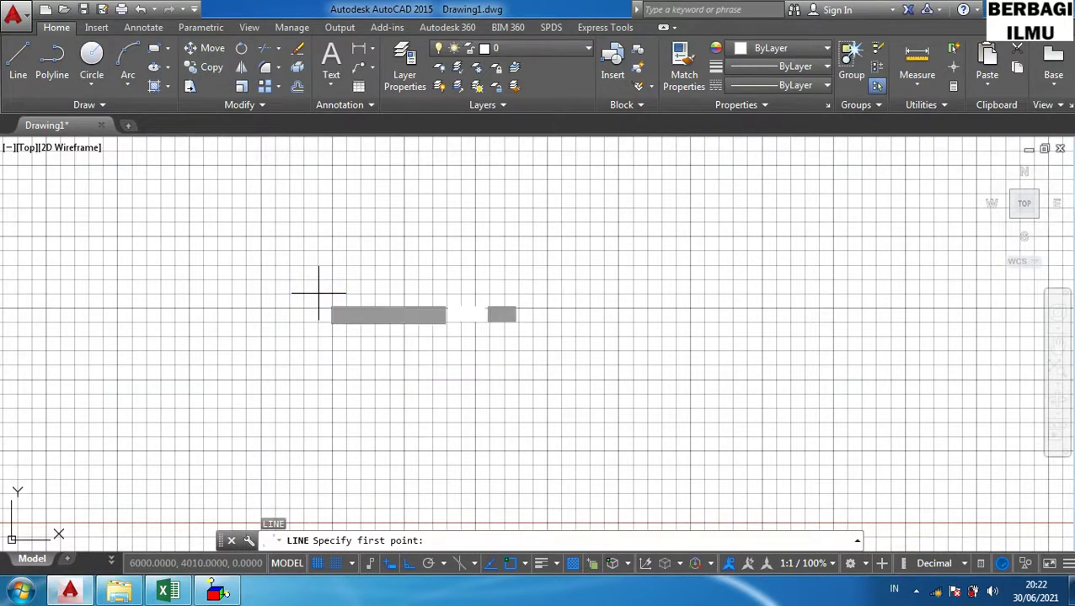
pyautogui.click(318, 294)
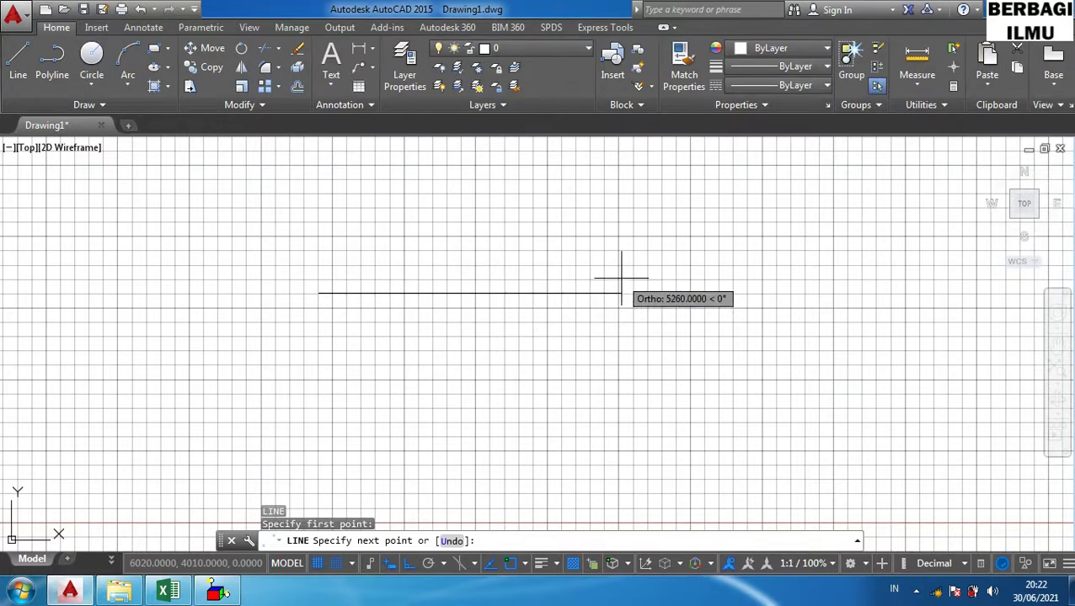
pyautogui.press('Escape')
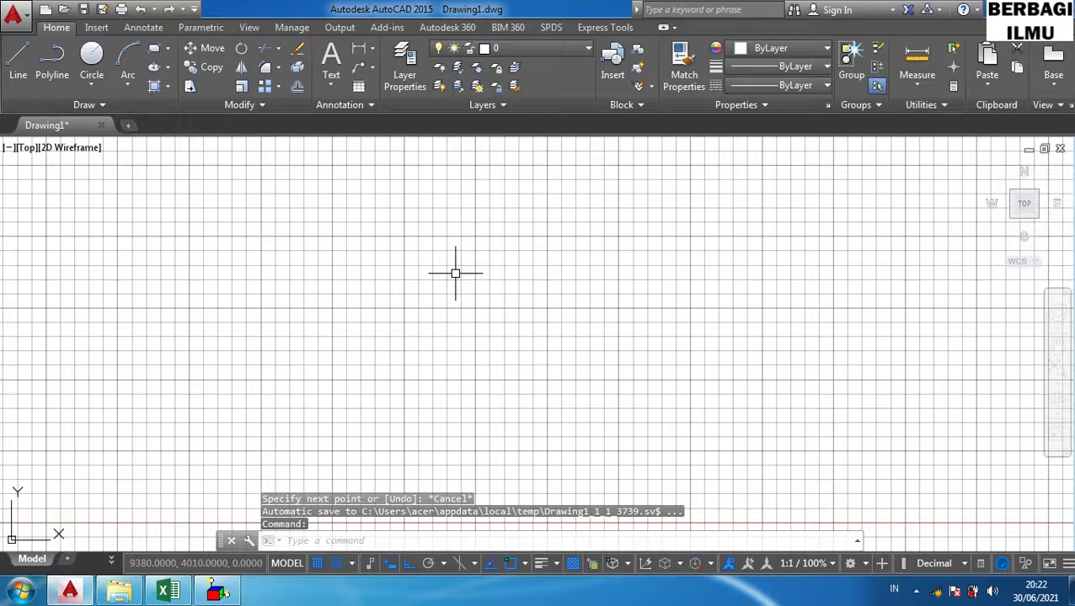
# Set the 2D model space uniform background color to Black in the drawing options.
pyautogui.rightClick(370, 255)
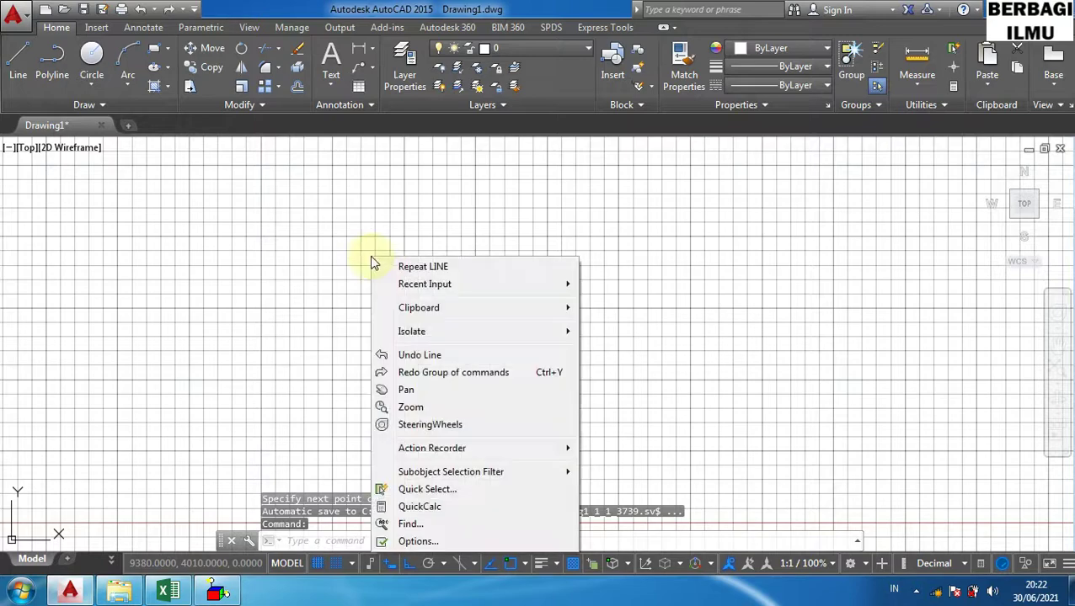
pyautogui.click(415, 541)
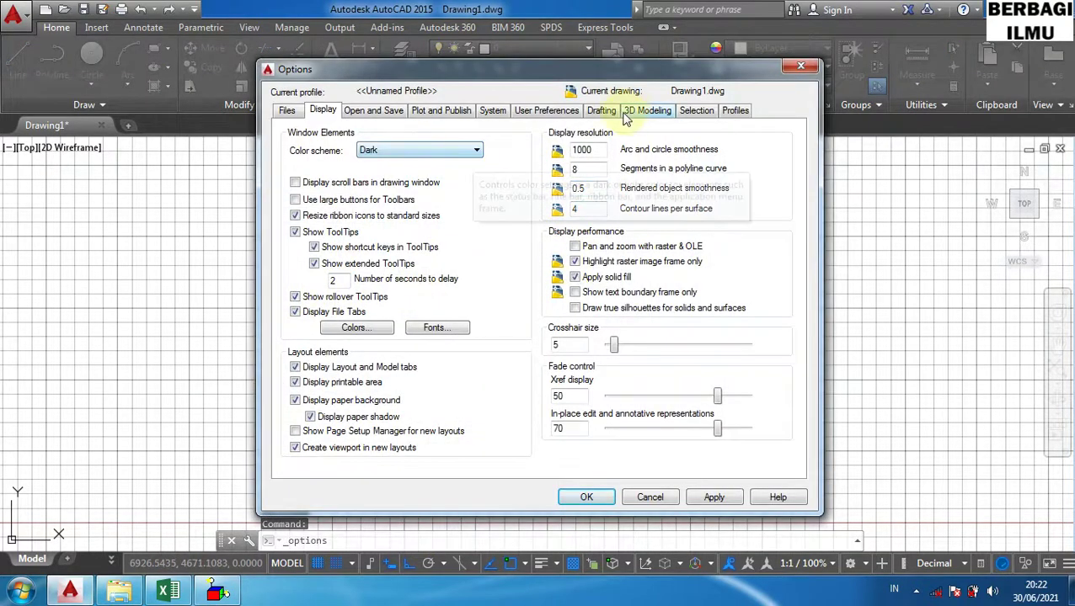
pyautogui.click(379, 330)
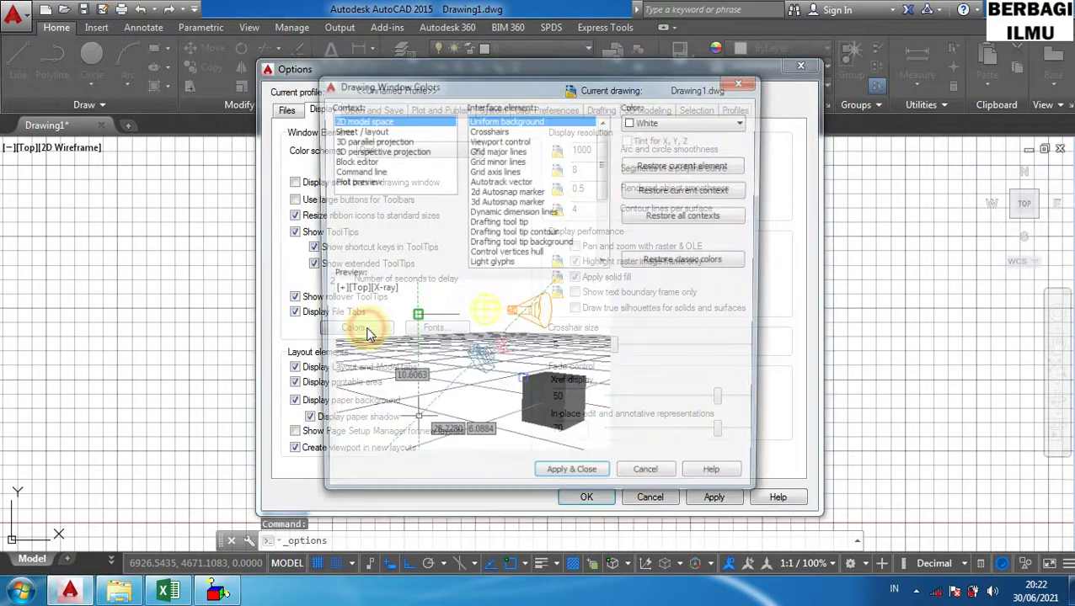
pyautogui.click(653, 122)
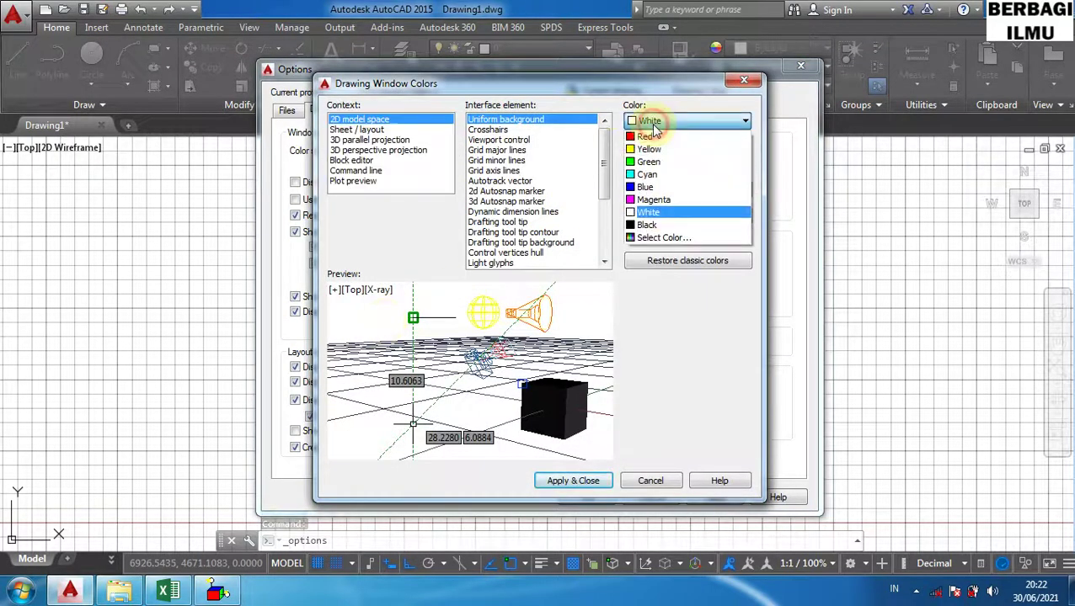
pyautogui.click(658, 222)
pyautogui.click(592, 485)
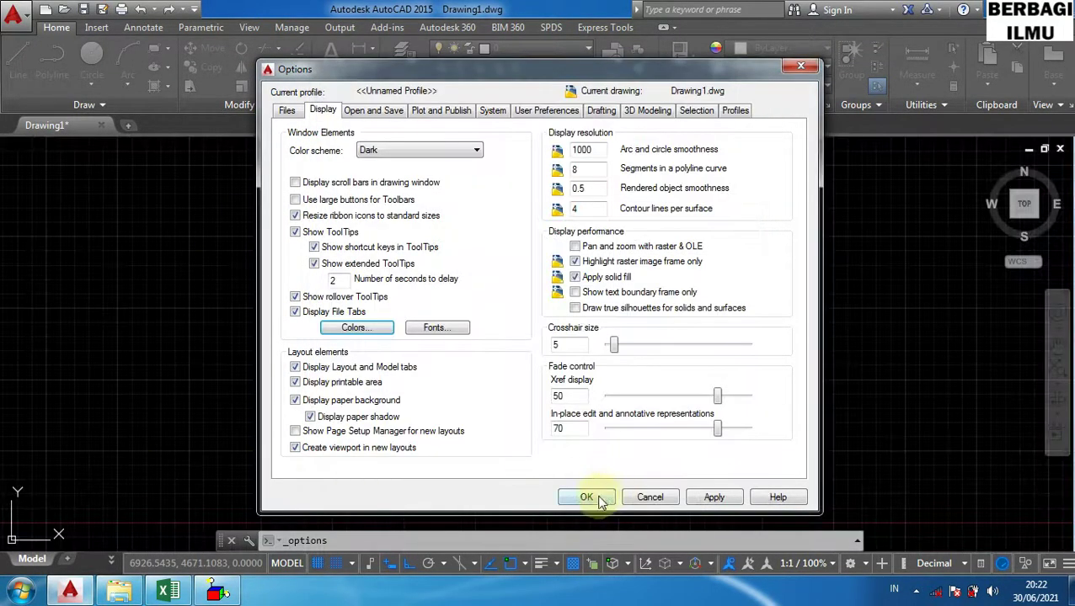
pyautogui.click(590, 497)
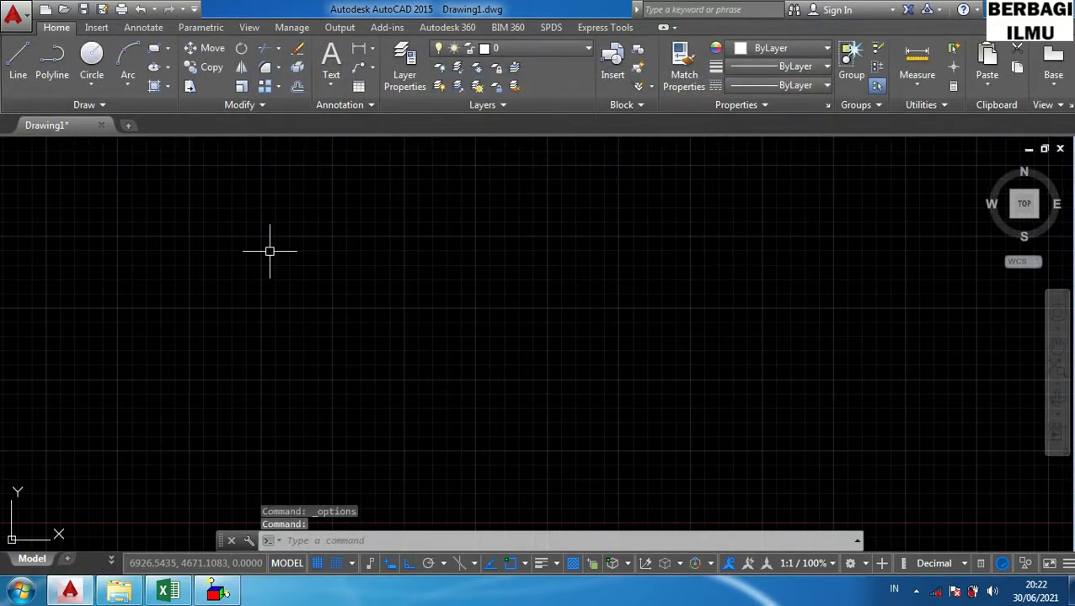
# Draw a single line, turning Ortho off after its first point so that it slopes slightly downward to its second point.
pyautogui.write('l')
pyautogui.press('Return')
pyautogui.click(252, 295)
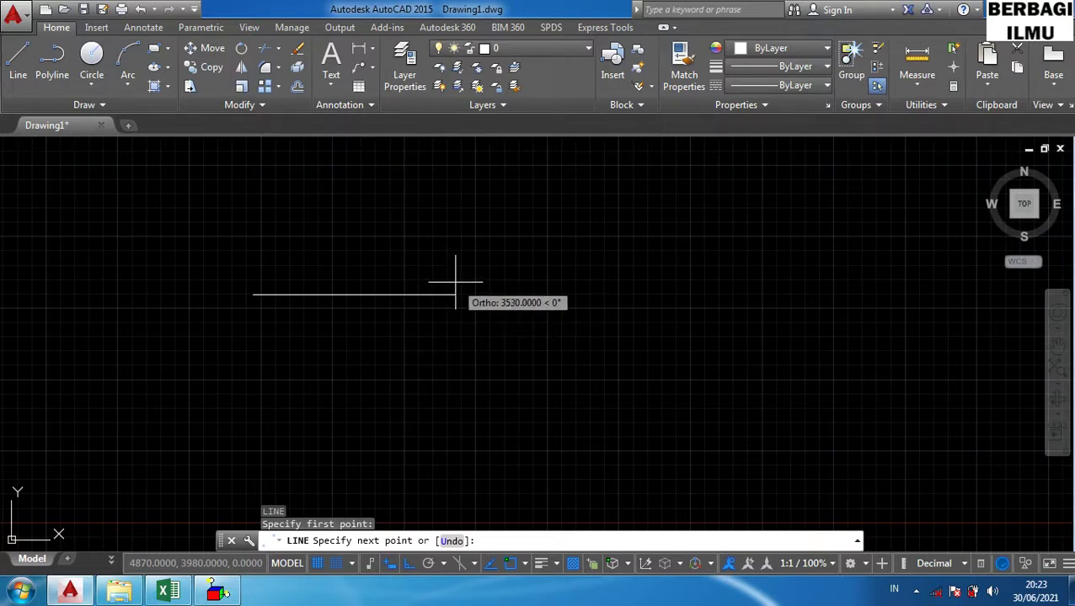
pyautogui.press('F8')
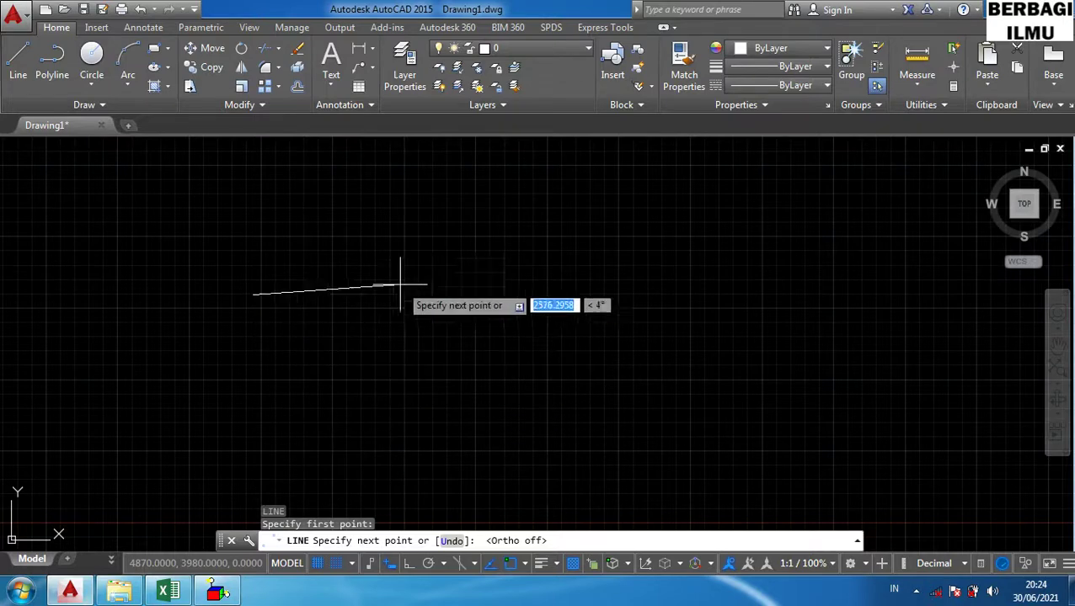
pyautogui.click(467, 327)
pyautogui.press('Escape')
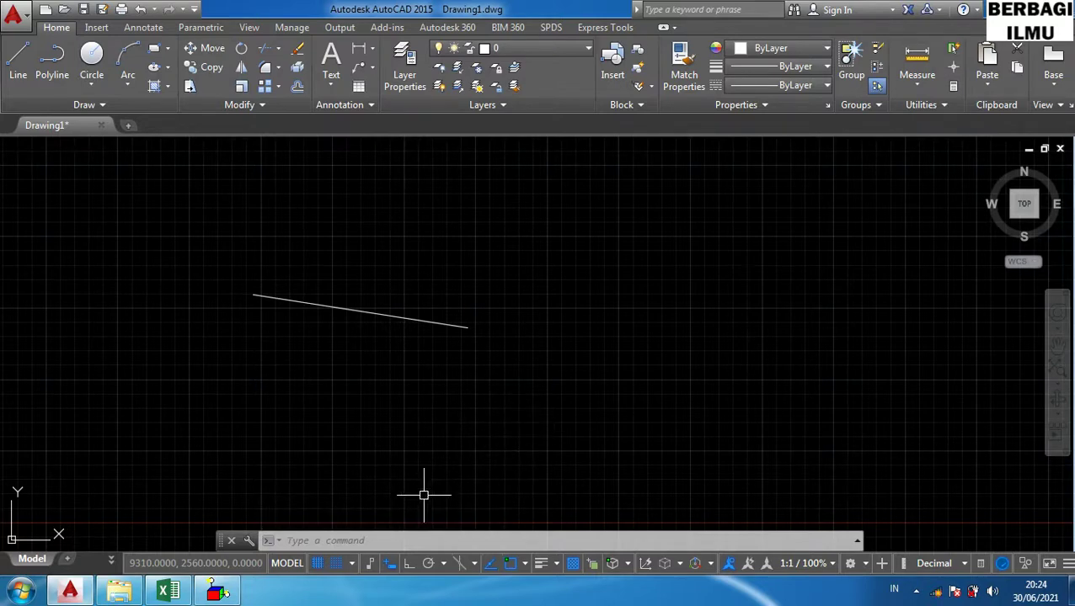
# Preview a line from a first point with Ortho on and with Ortho off, and cancel it before placing the second point.
pyautogui.click(407, 565)
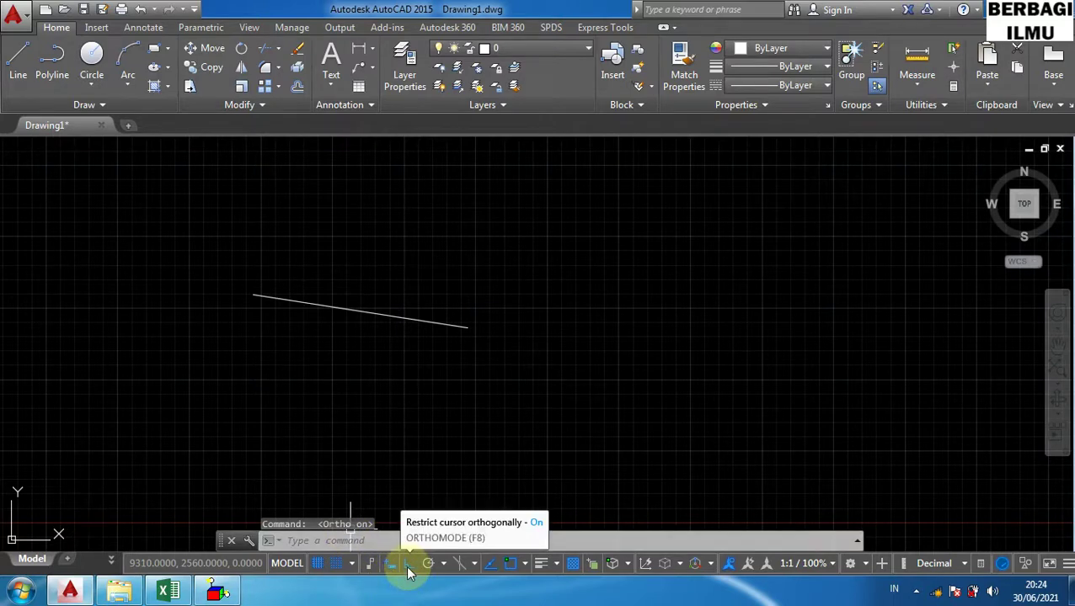
pyautogui.write('l')
pyautogui.press('Return')
pyautogui.click(601, 275)
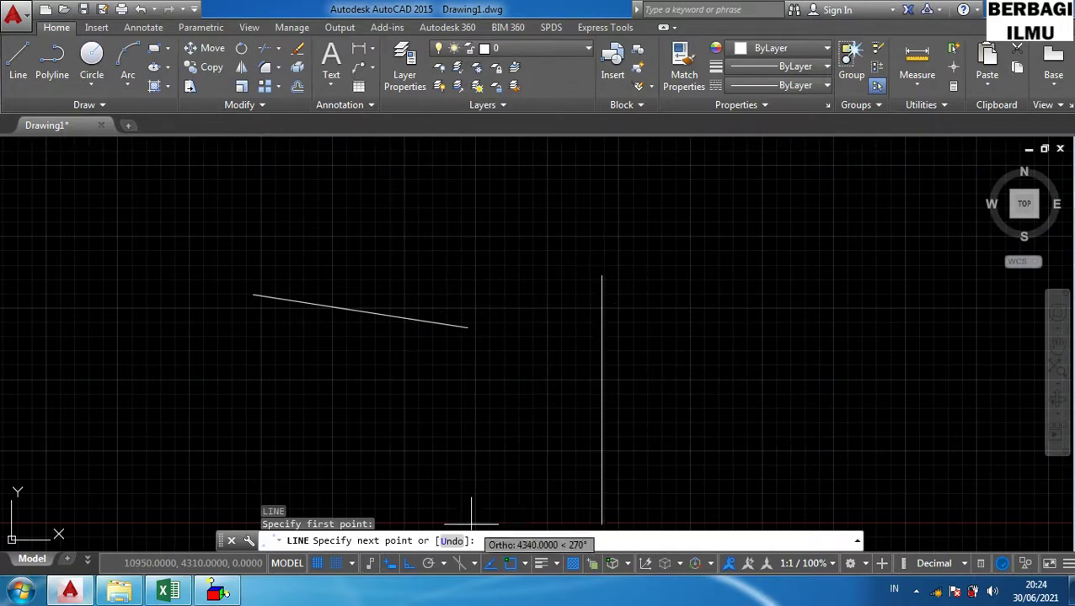
pyautogui.click(409, 566)
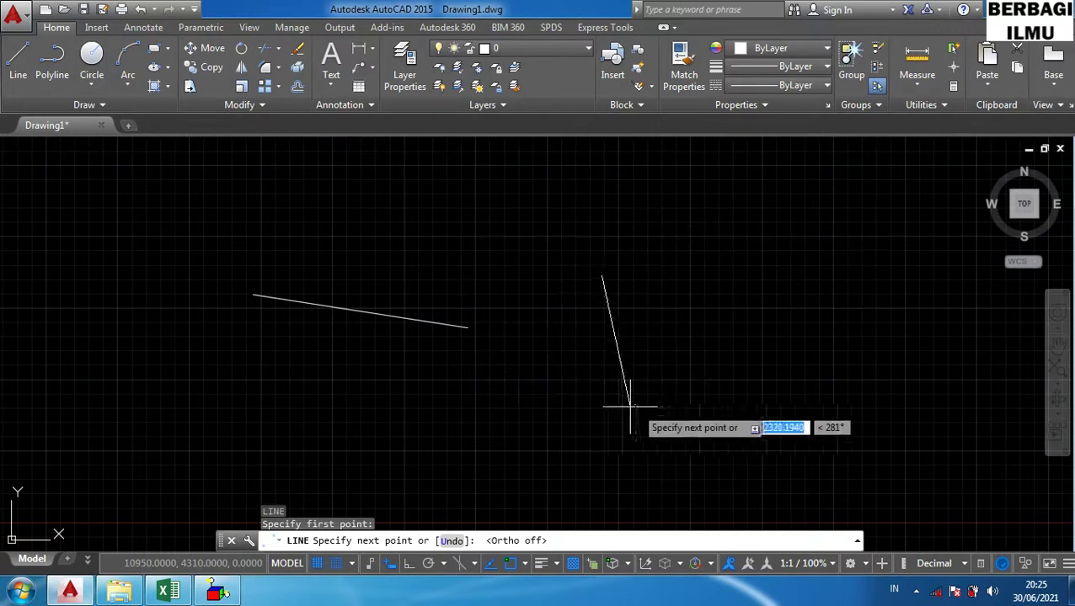
pyautogui.press('Escape')
# Erase the sloping line, selecting it with a crossing window.
pyautogui.click(636, 348)
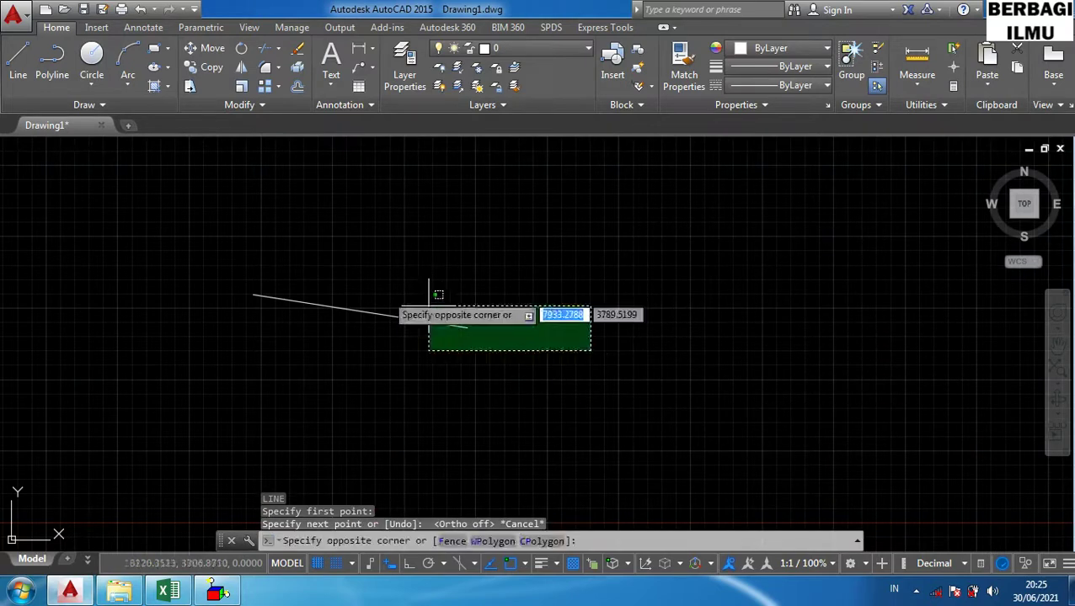
pyautogui.click(336, 285)
pyautogui.press('Delete')
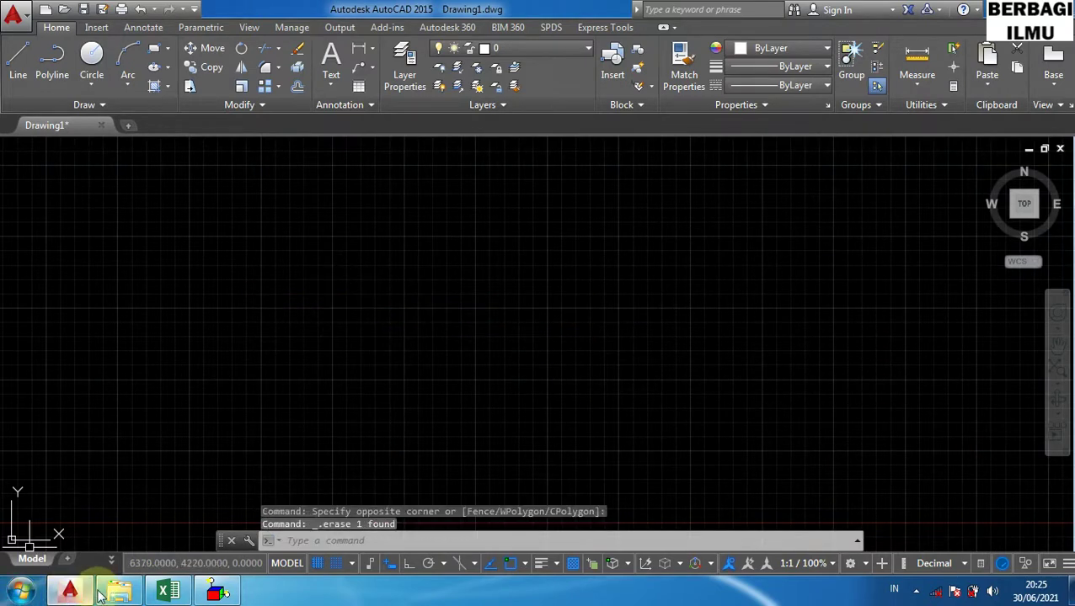
# Switch to Excel, highlight the F9 row of the key function table, and return to AutoCAD.
pyautogui.click(168, 595)
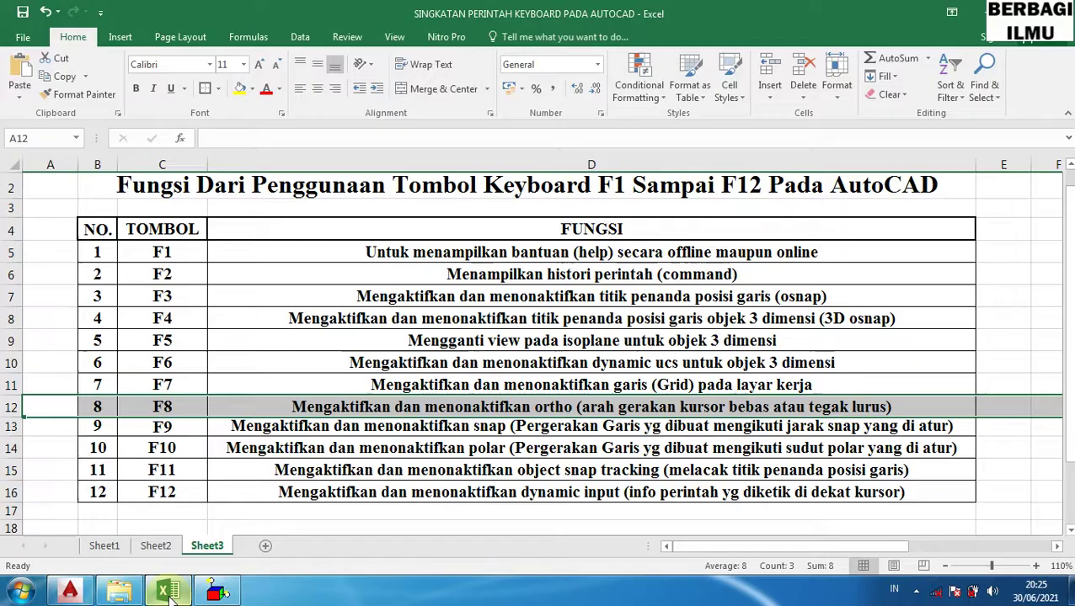
pyautogui.click(6, 426)
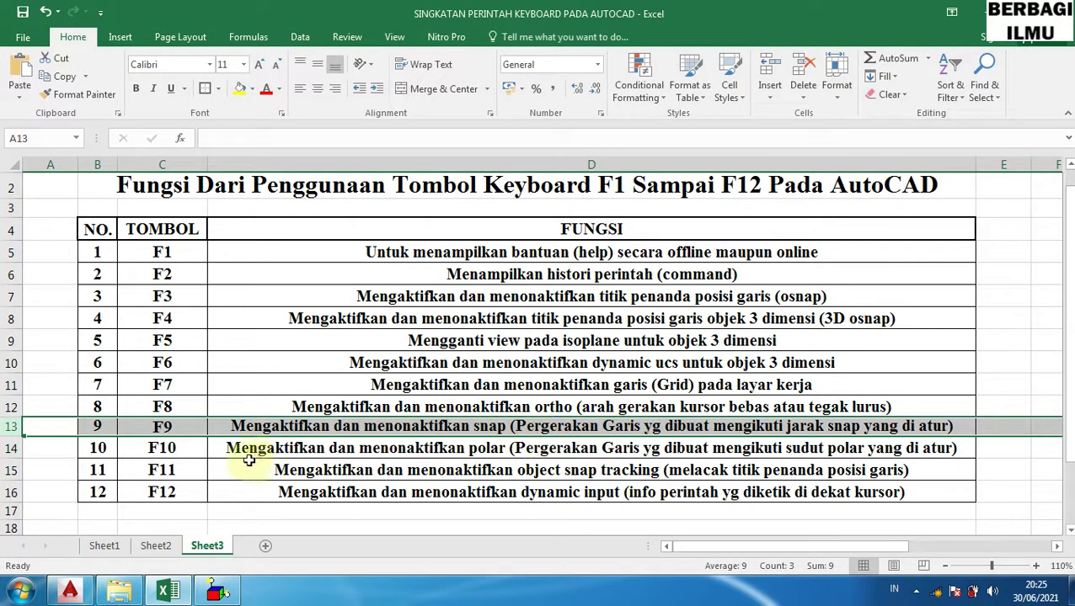
pyautogui.moveTo(168, 594)
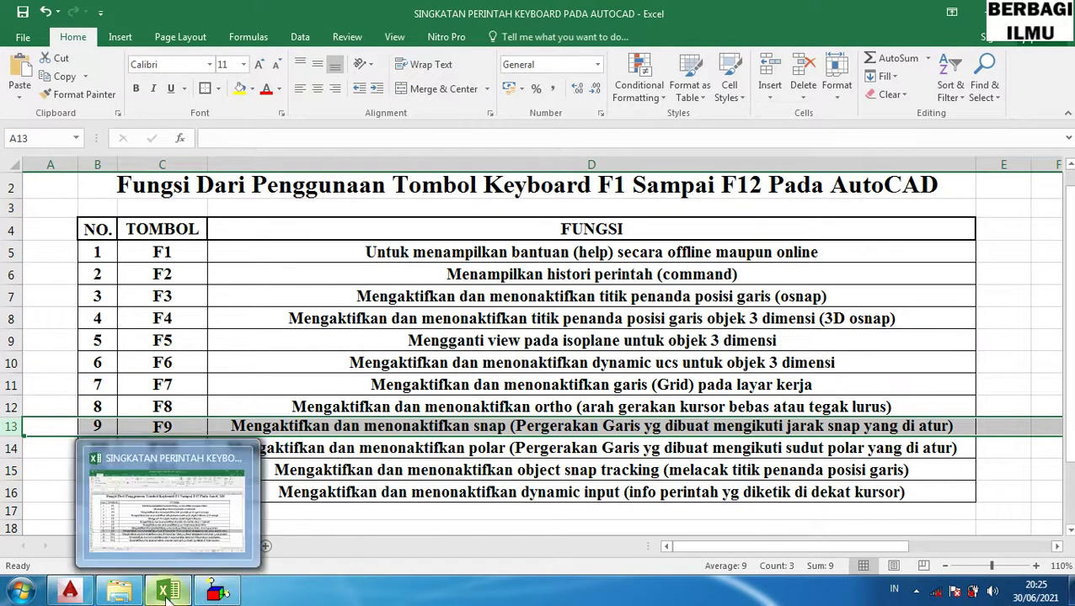
pyautogui.click(168, 594)
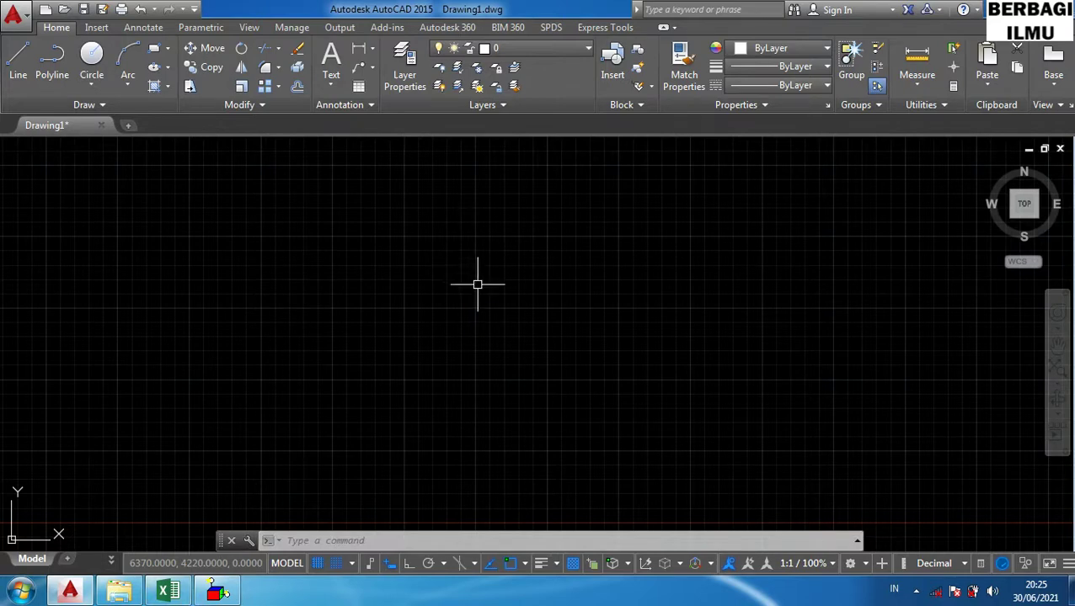
pyautogui.scroll(-3, 475, 288)
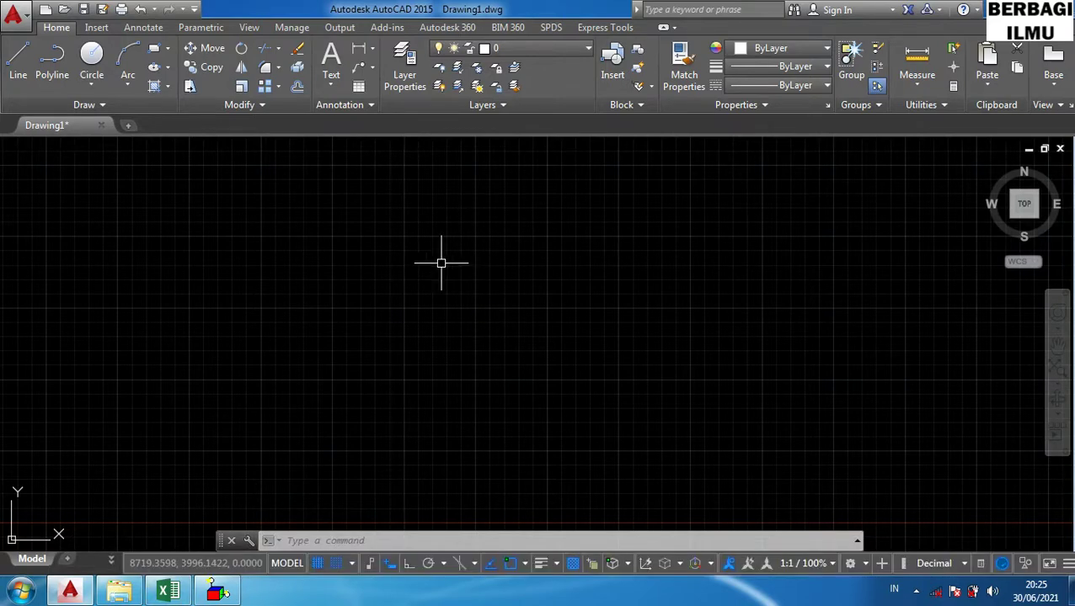
# Turn Snap off, preview a line moving freely from a first point, and cancel the command.
pyautogui.press('F9')
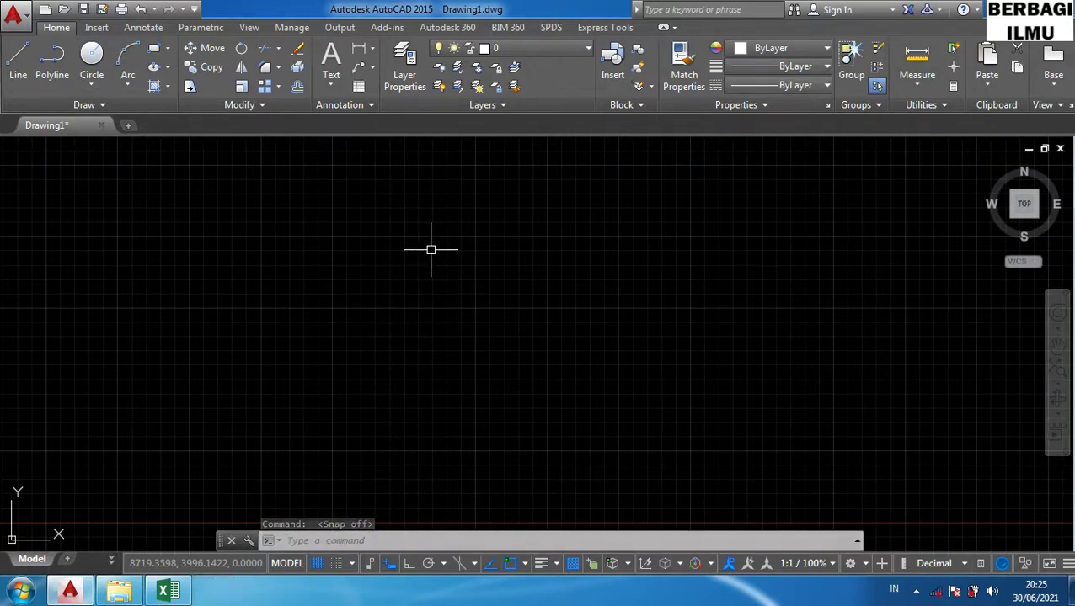
pyautogui.click(406, 330)
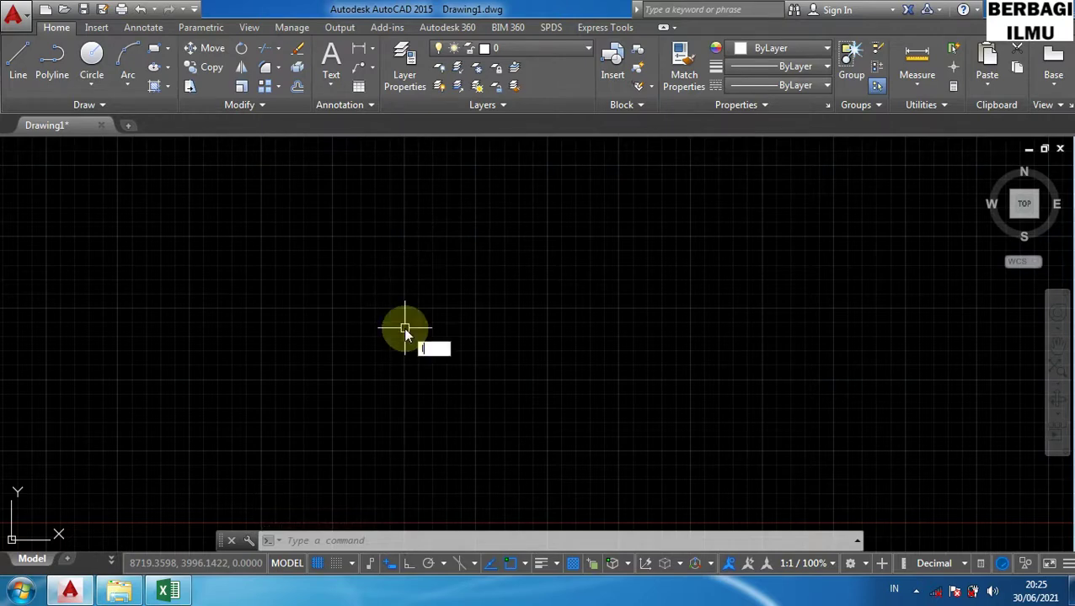
pyautogui.write('l')
pyautogui.press('Return')
pyautogui.click(405, 327)
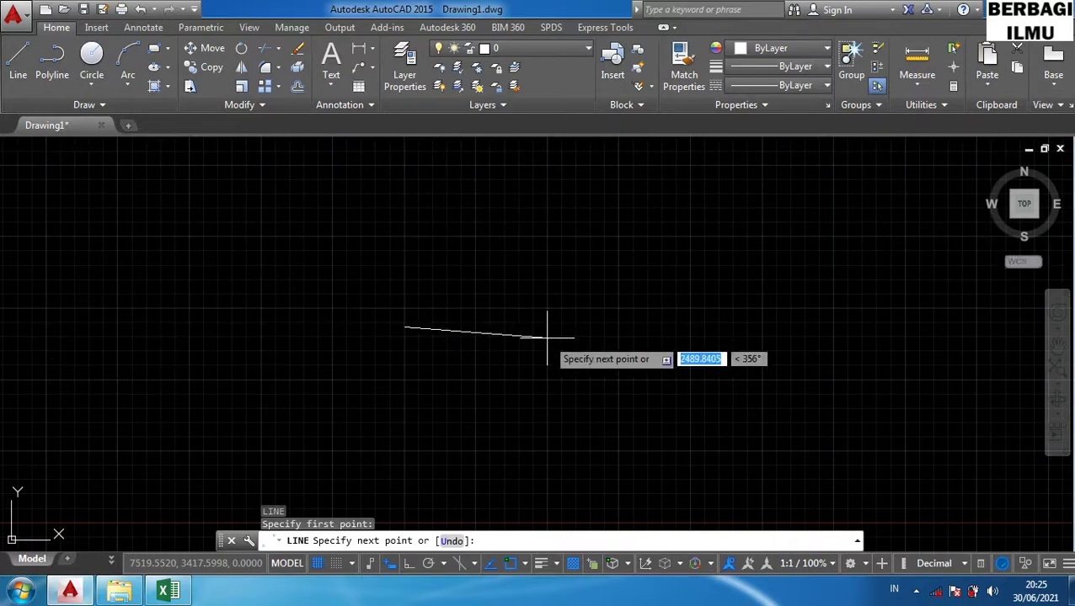
pyautogui.press('Escape')
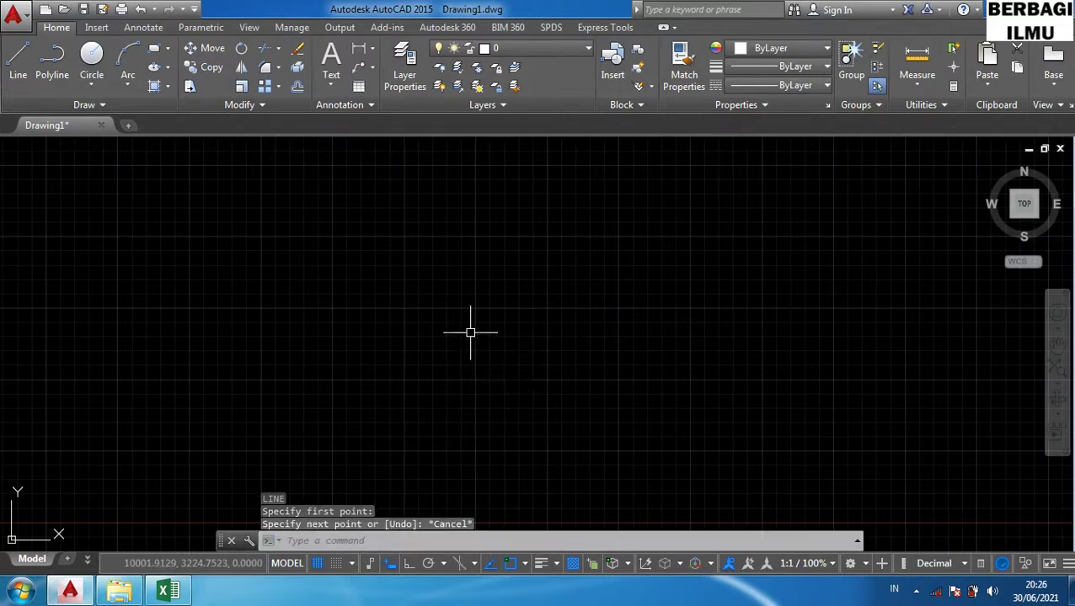
pyautogui.press('Escape')
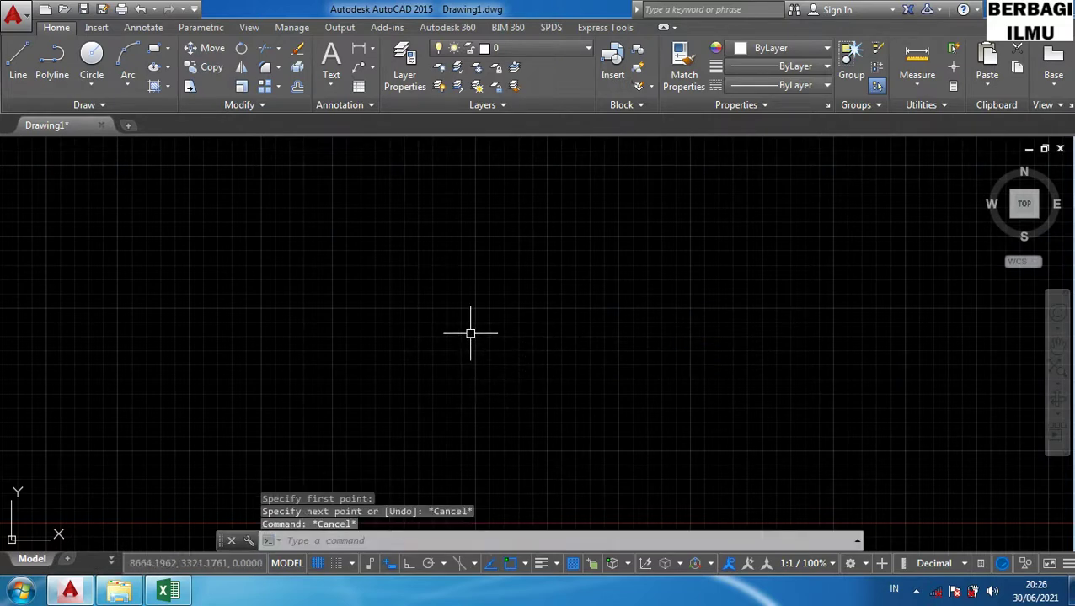
# Turn Snap on, preview a line from a first point with its end following the snap spacing, and cancel it.
pyautogui.press('F9')
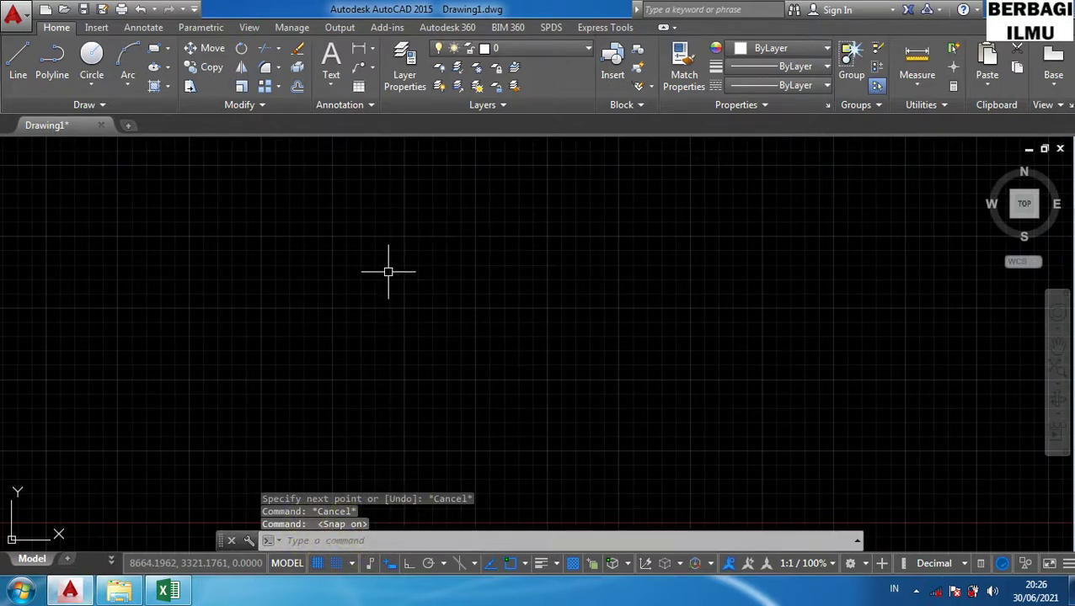
pyautogui.write('L')
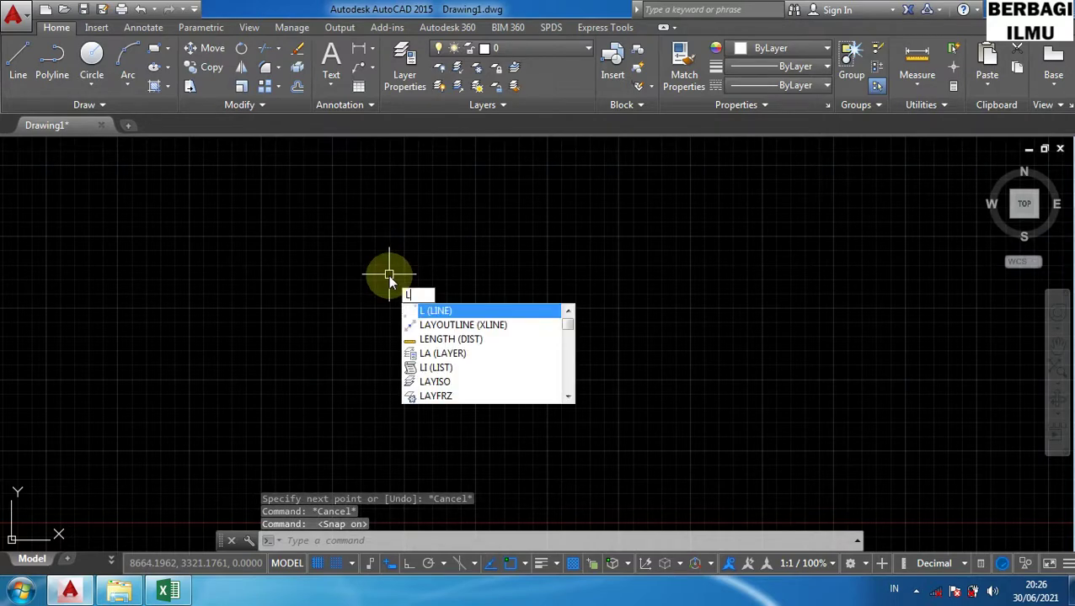
pyautogui.press('Return')
pyautogui.click(390, 327)
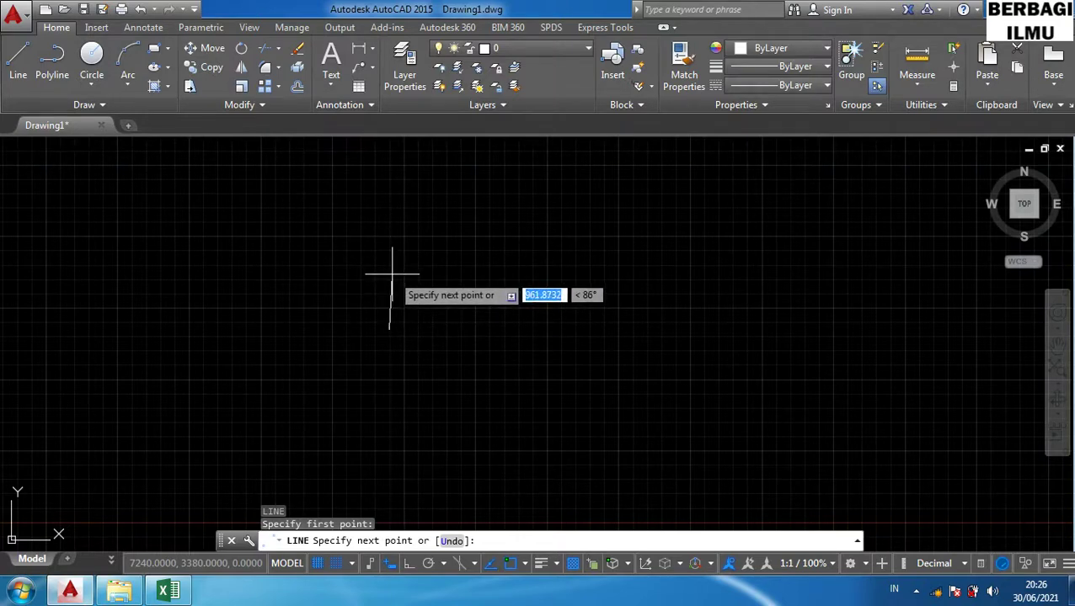
pyautogui.press('Escape')
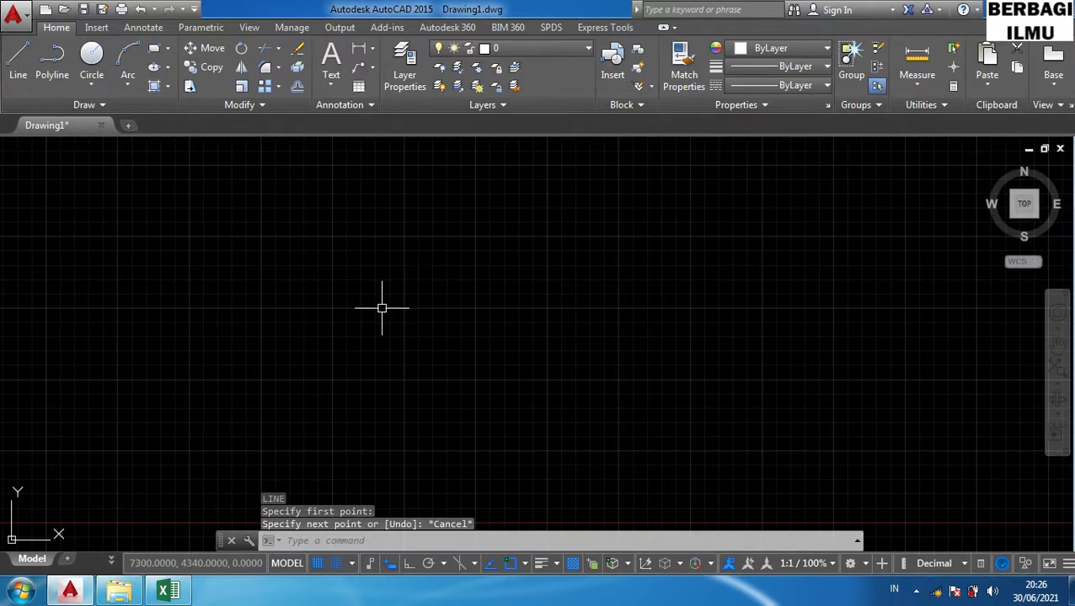
# Toggle Snap mode off and back on with the grid shown at close range.
pyautogui.scroll(5, 382, 308)
pyautogui.scroll(5, 365, 396)
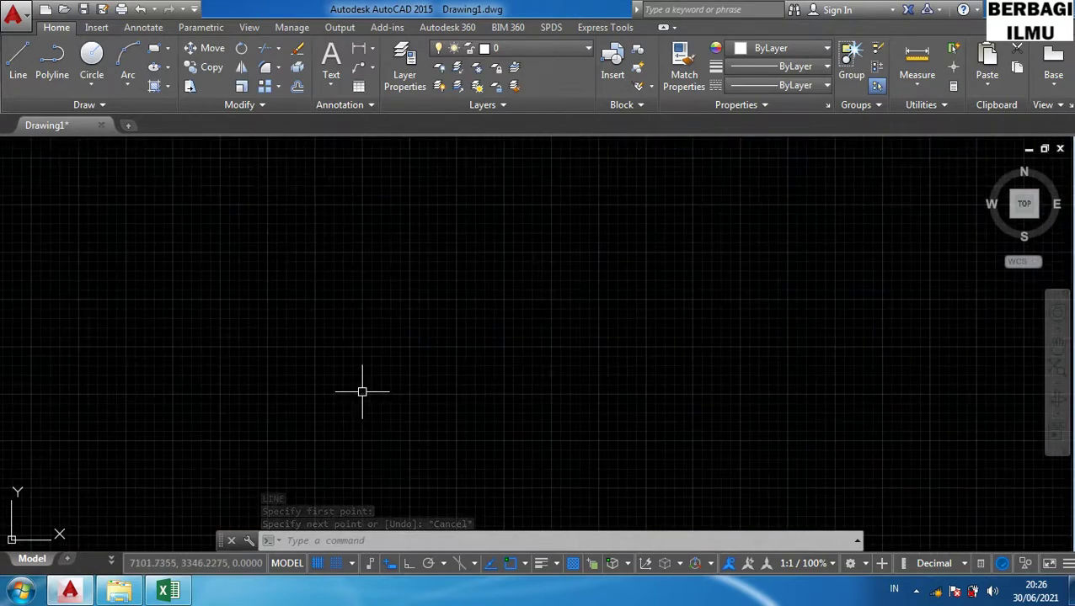
pyautogui.scroll(4, 362, 392)
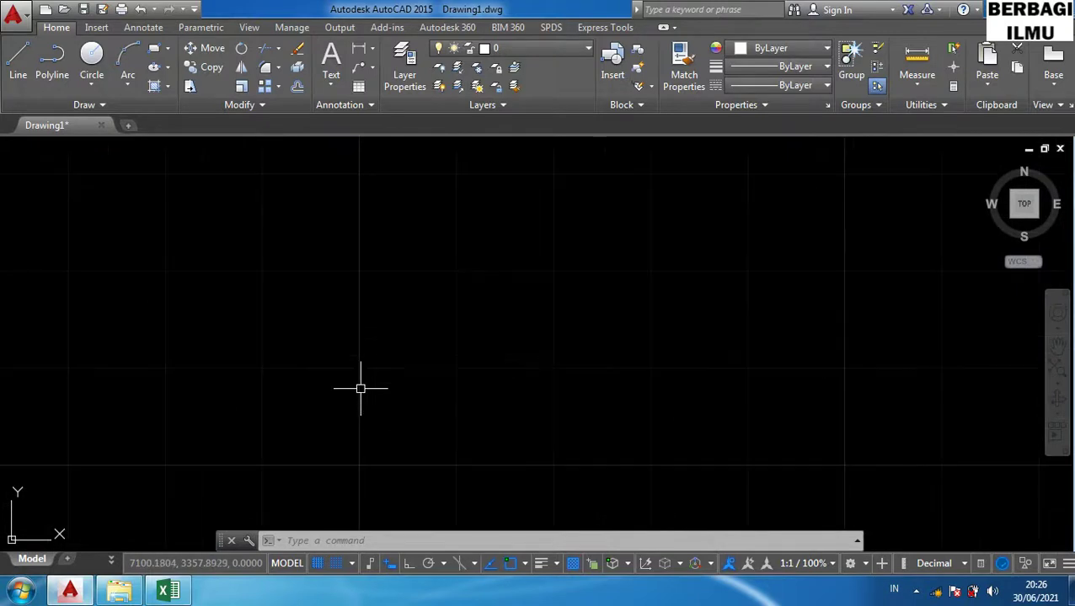
pyautogui.scroll(4, 425, 379)
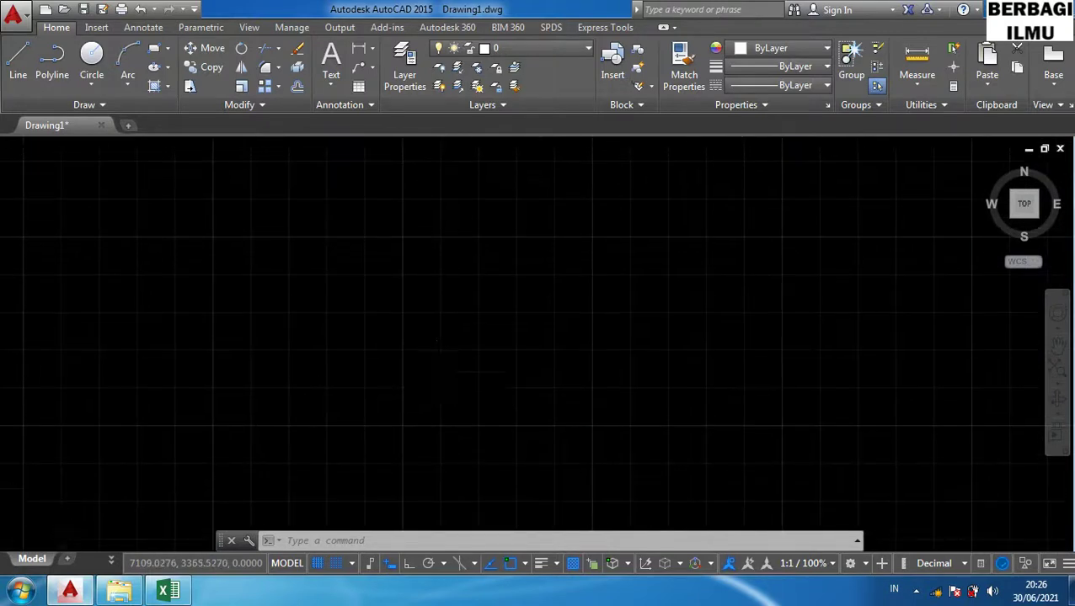
pyautogui.moveTo(436, 368); pyautogui.dragTo(427, 387, button='middle')
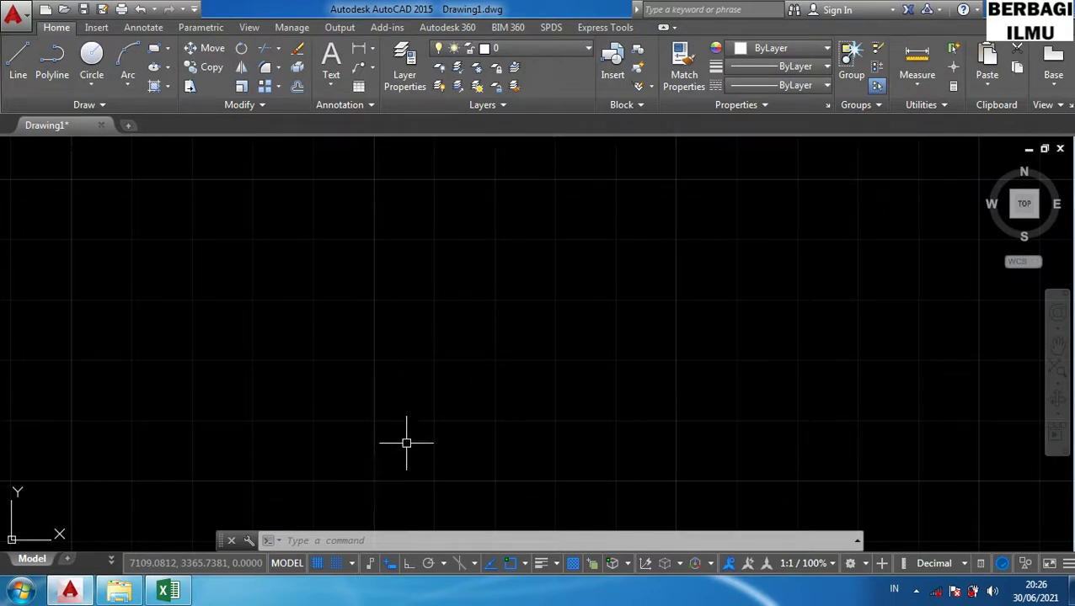
pyautogui.click(336, 565)
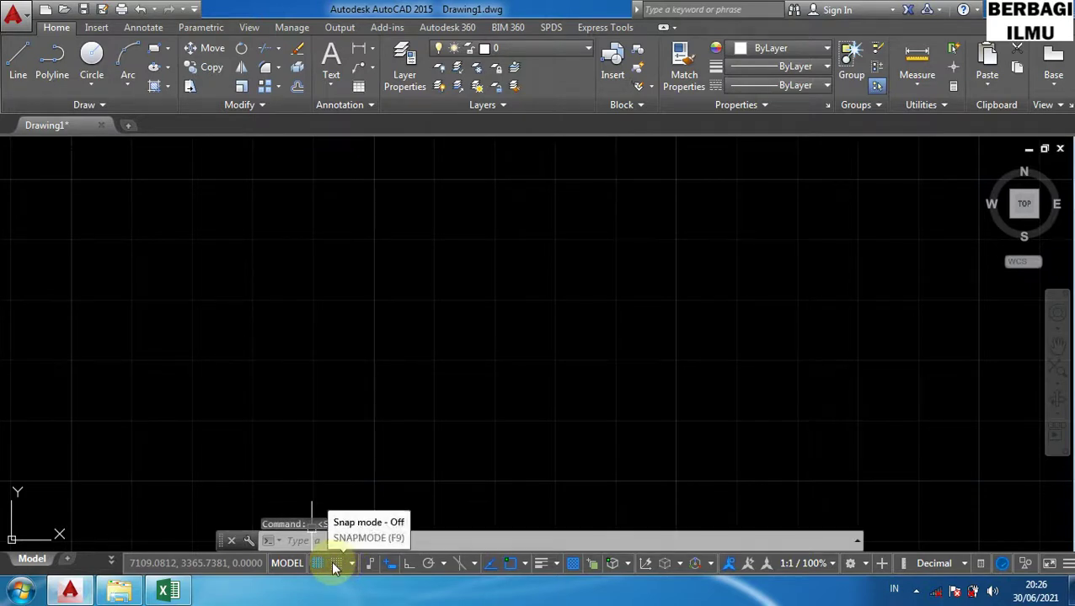
pyautogui.click(336, 565)
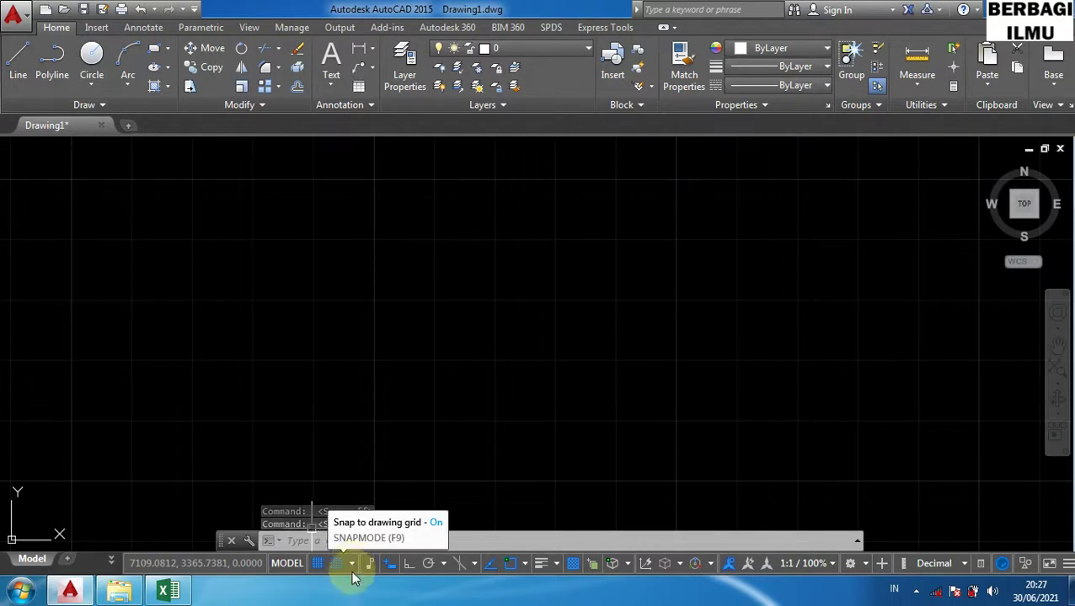
# Review the snap and grid spacing in the Drafting Settings and accept them as they are.
pyautogui.click(351, 562)
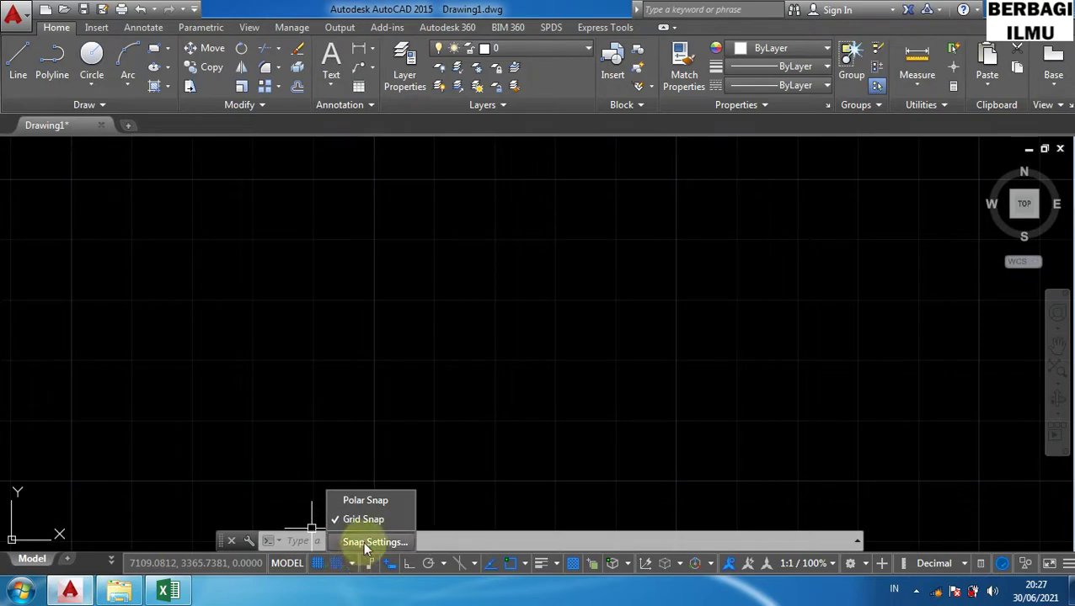
pyautogui.click(371, 543)
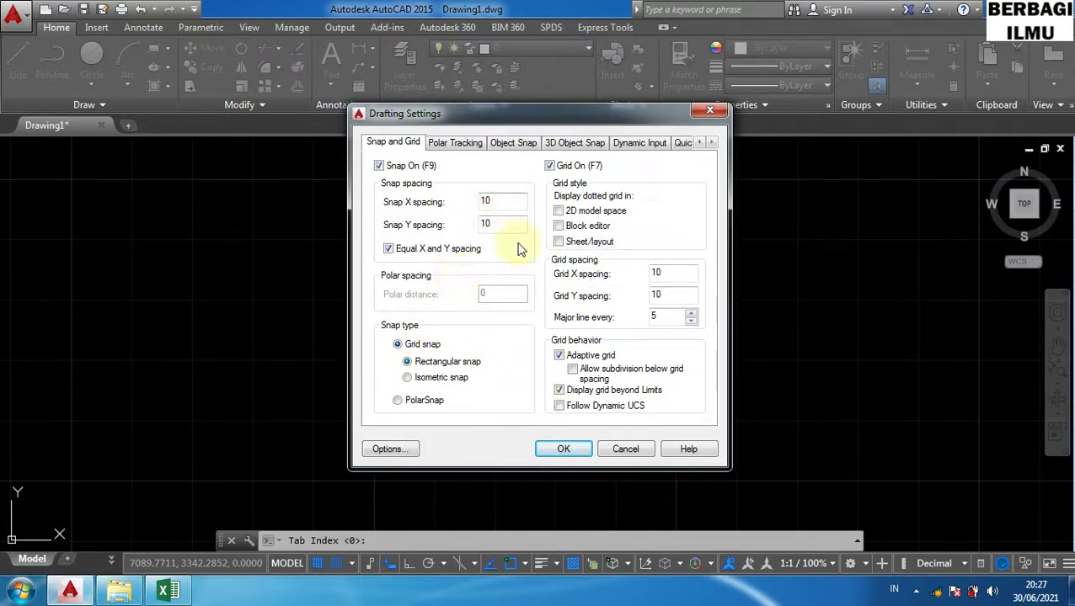
pyautogui.click(561, 448)
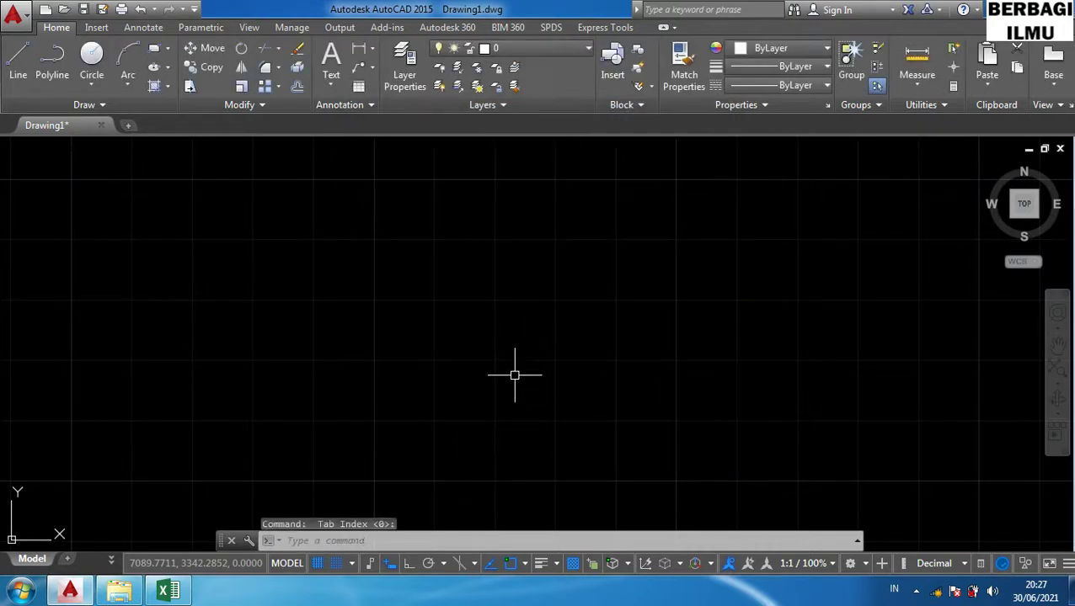
# With Snap on, draw connected lines 30 units up, 10 right, 10 down, 10 right, 10 up and 10 right.
pyautogui.write('l')
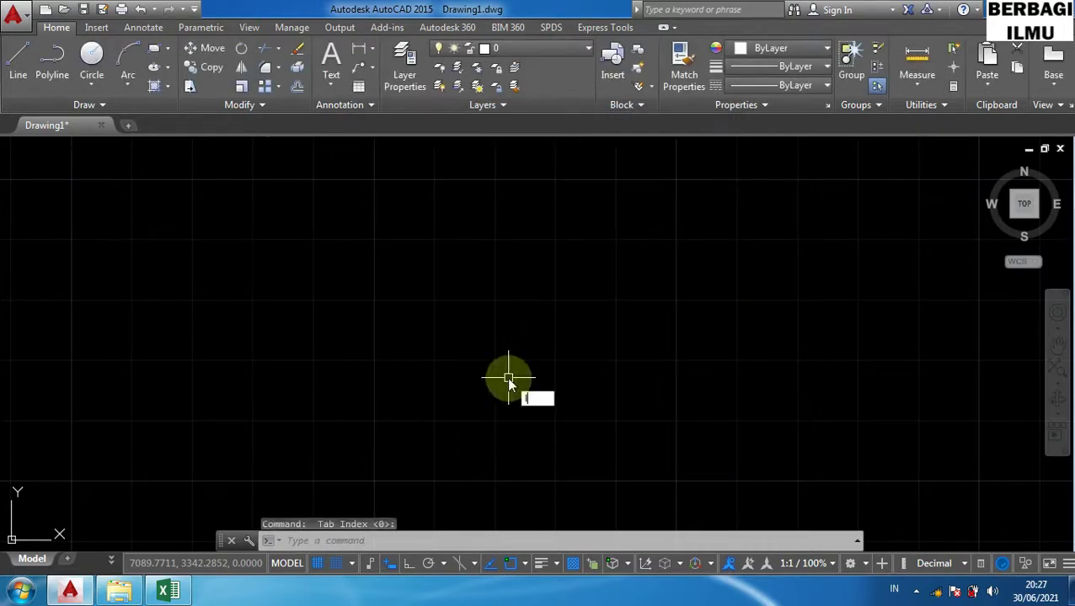
pyautogui.press('Return')
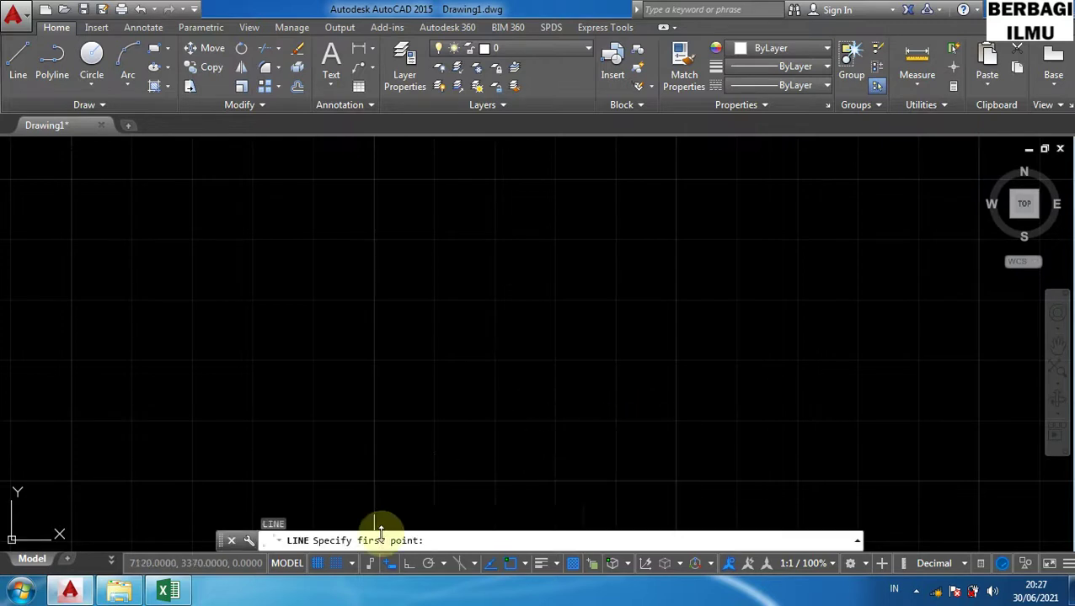
pyautogui.click(434, 420)
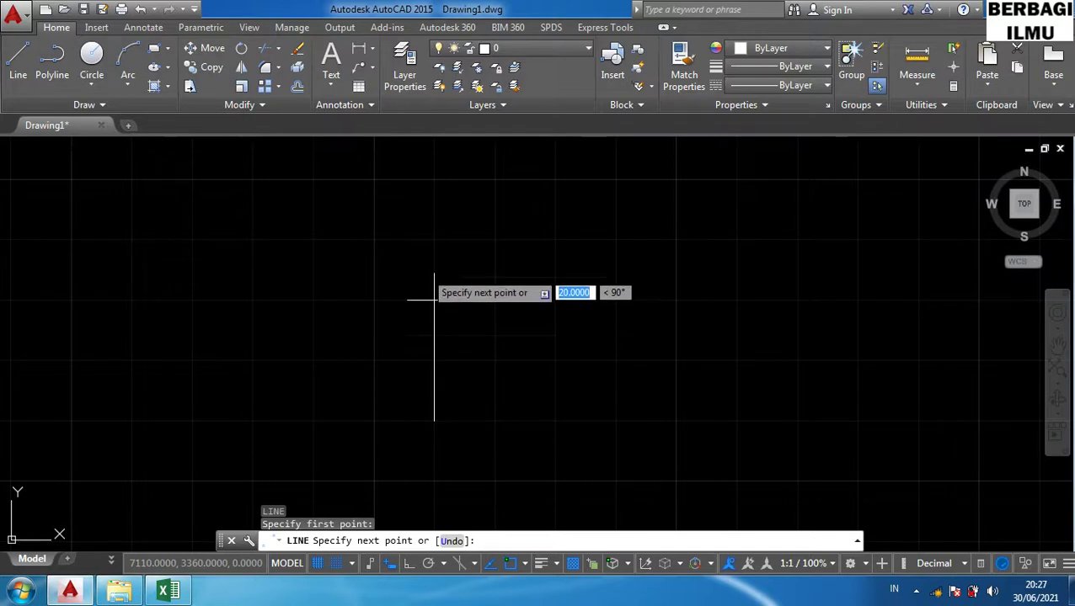
pyautogui.click(434, 240)
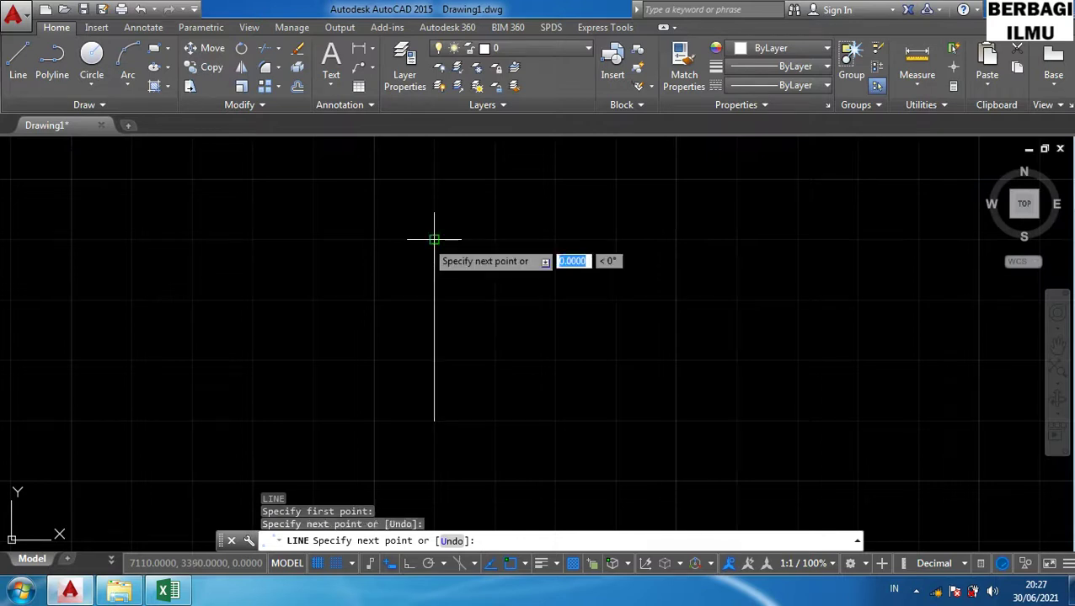
pyautogui.click(494, 240)
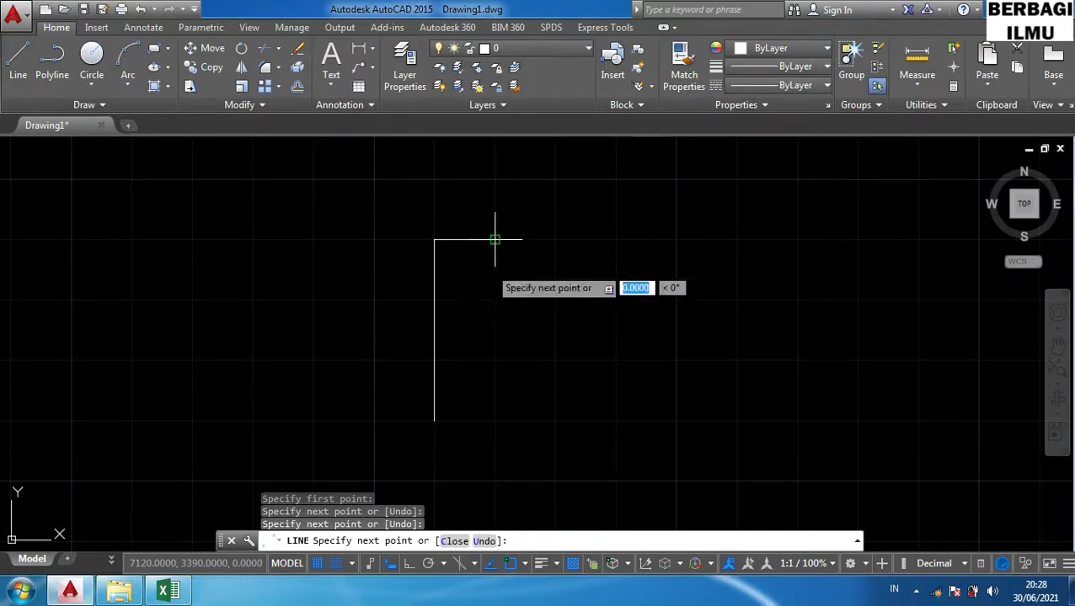
pyautogui.click(494, 300)
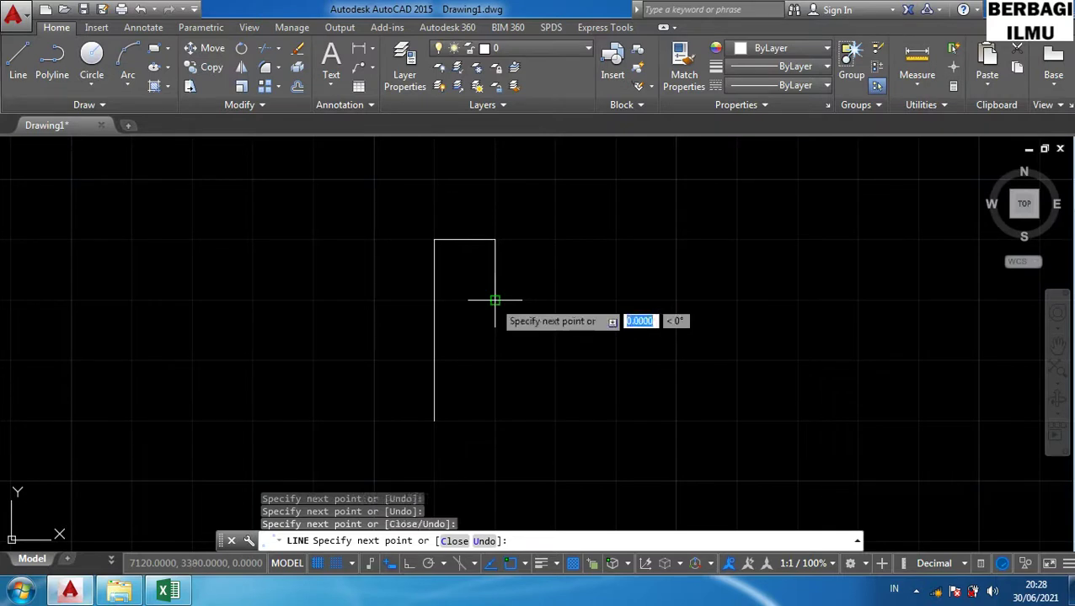
pyautogui.click(555, 300)
pyautogui.click(555, 240)
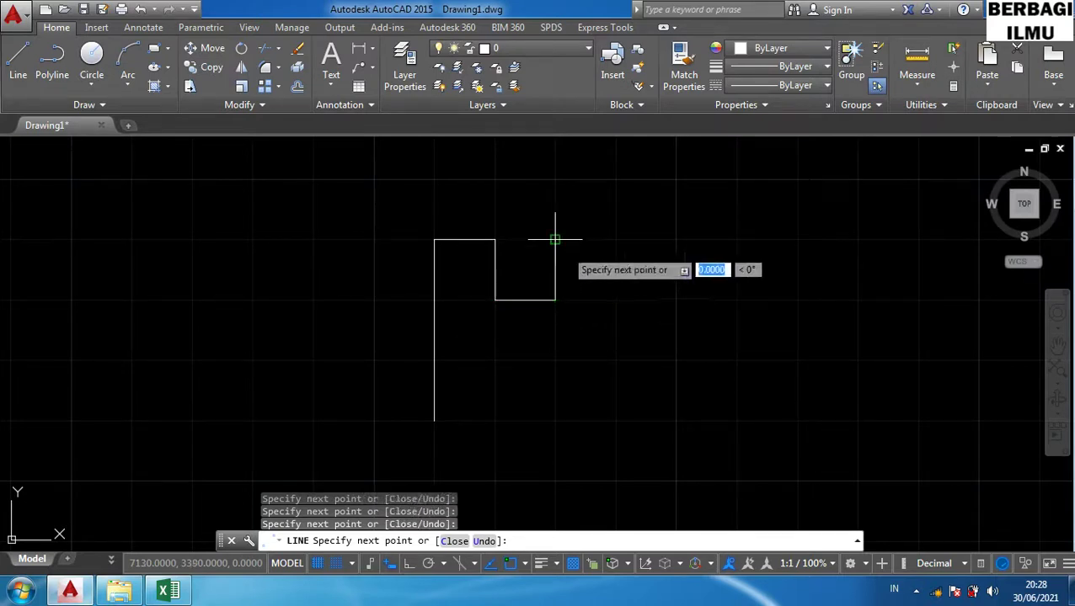
pyautogui.click(615, 240)
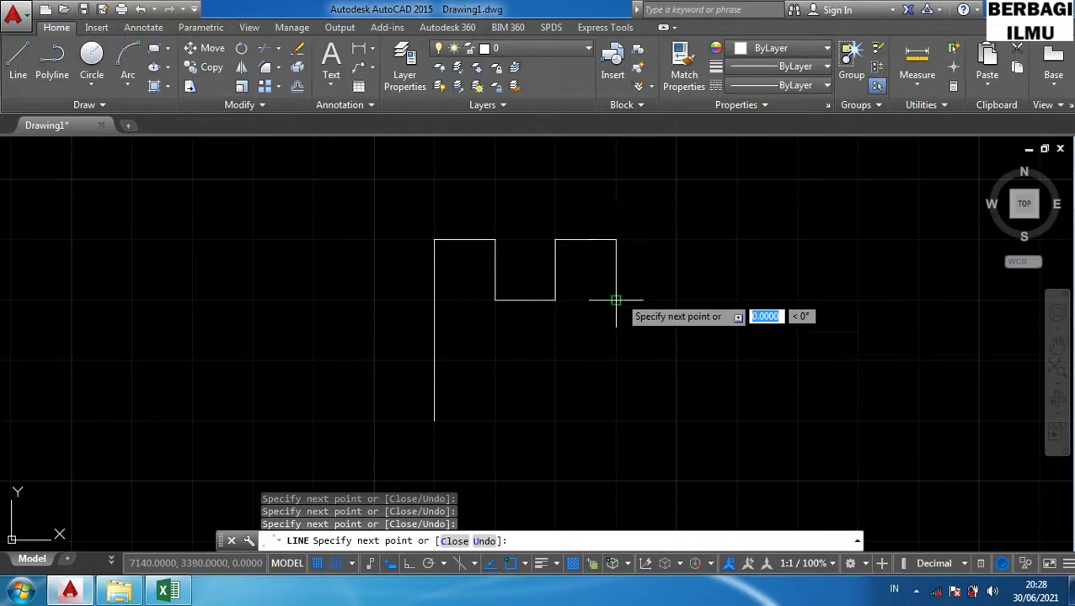
# Continue the outline 20 units down, 10 left, 10 down, 20 right, 10 down and 10 right, and end the line.
pyautogui.click(616, 361)
pyautogui.click(555, 360)
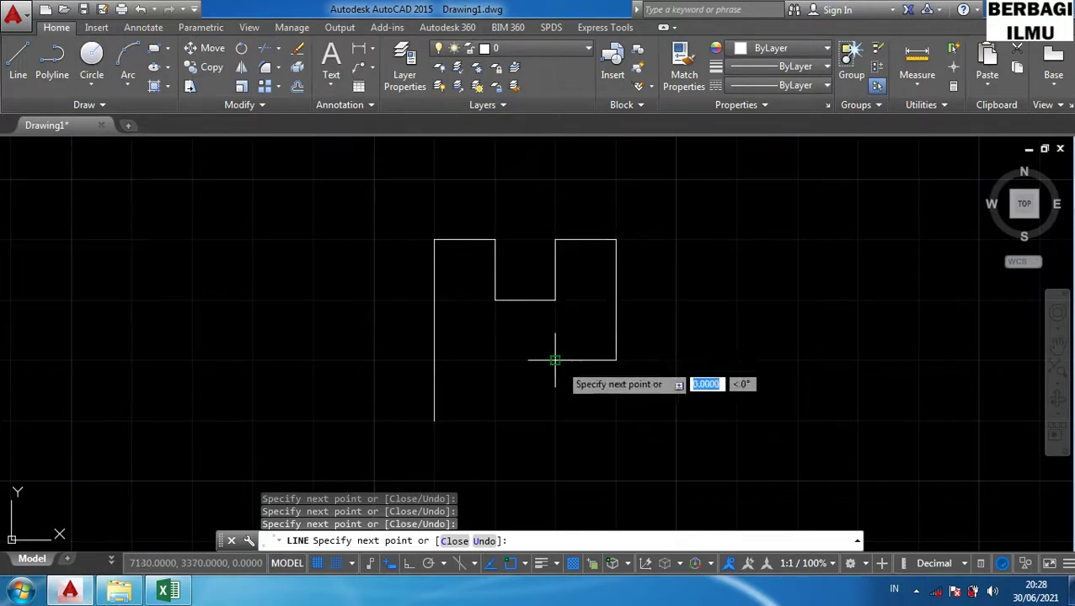
pyautogui.click(555, 421)
pyautogui.click(616, 421)
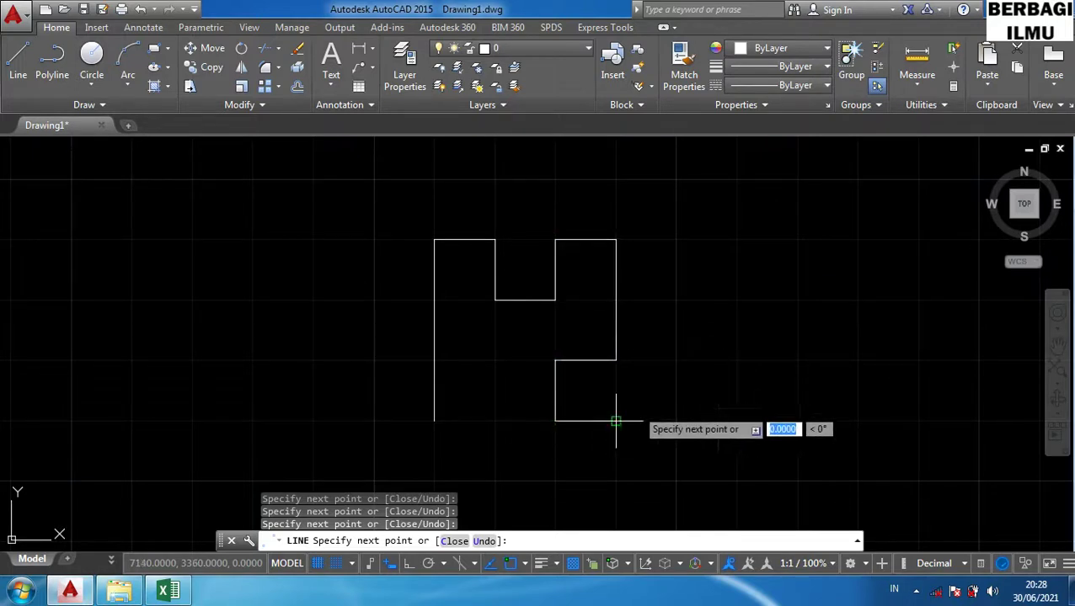
pyautogui.click(676, 421)
pyautogui.click(676, 481)
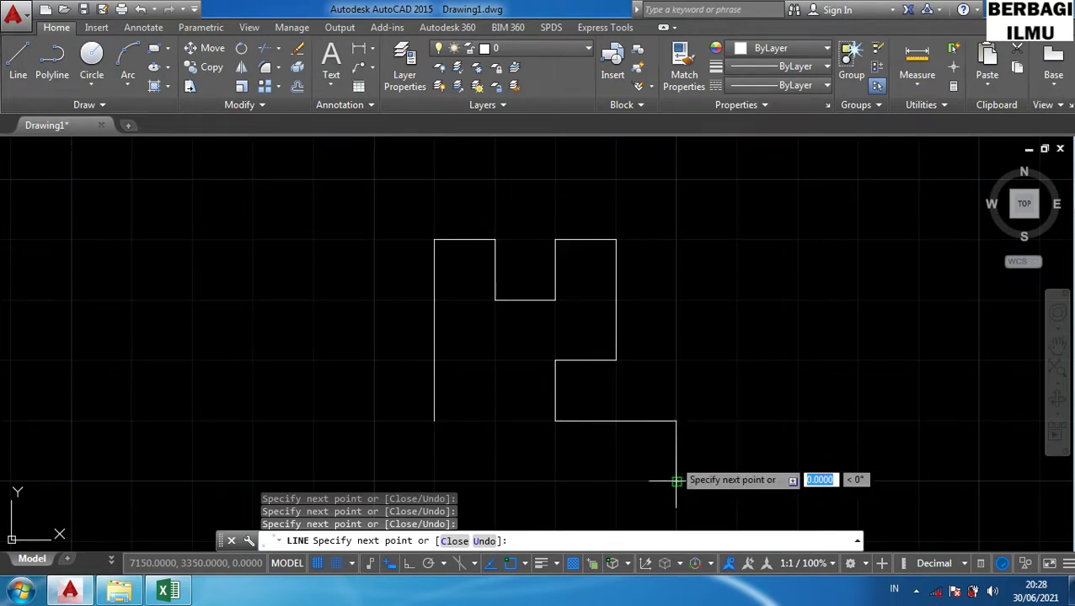
pyautogui.click(677, 482)
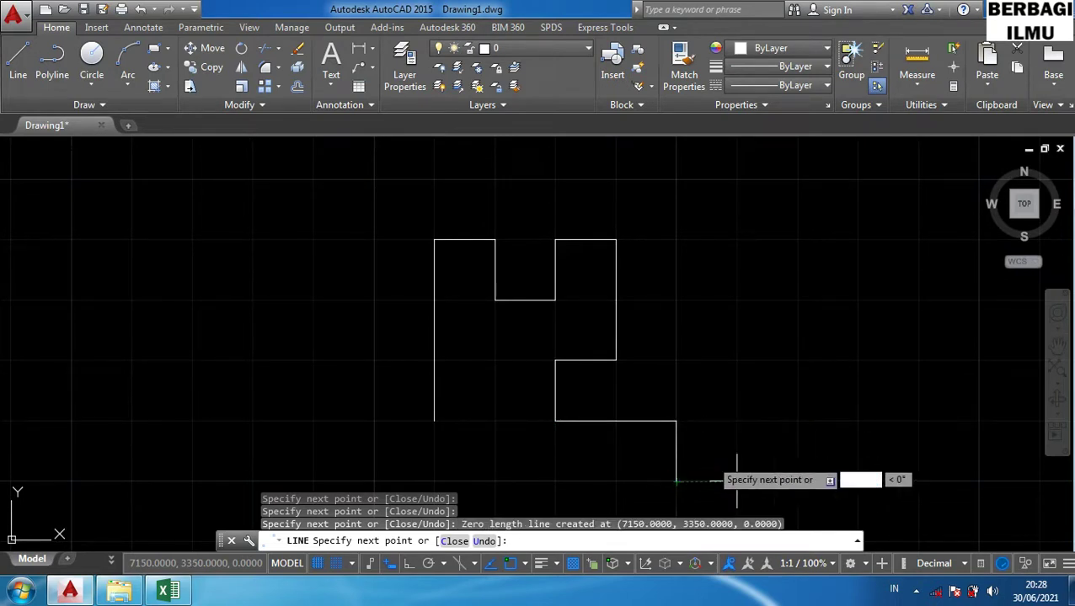
pyautogui.click(737, 481)
pyautogui.press('Return')
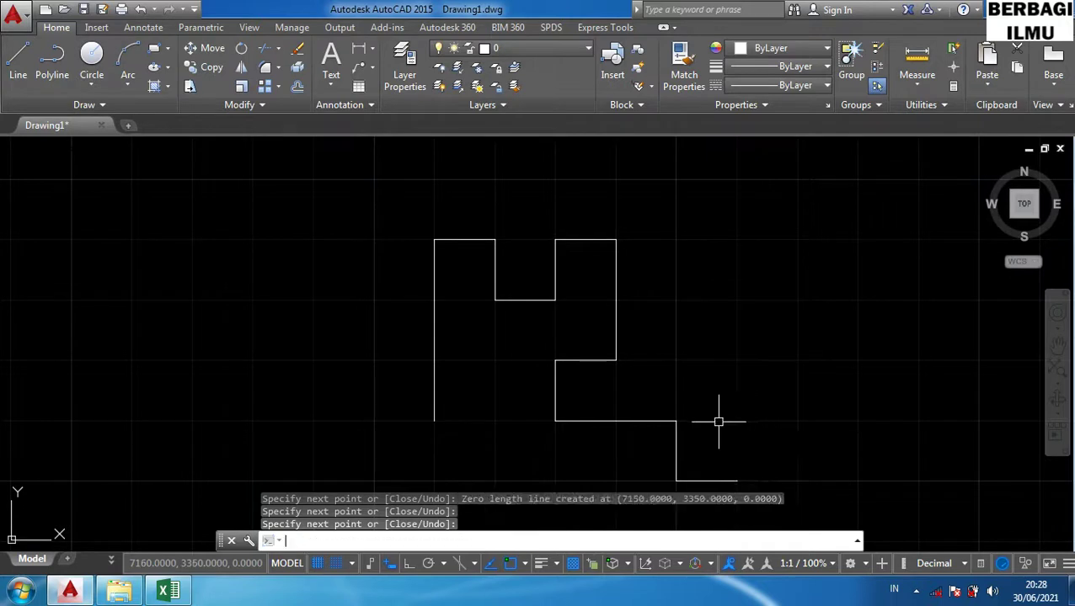
# Review the snap and grid spacing in the Drafting Settings again and close them without changes.
pyautogui.moveTo(615, 406)
pyautogui.mouseDown(button='middle')
pyautogui.moveTo(626, 381)
pyautogui.moveTo(491, 345)
pyautogui.mouseUp(button='middle')
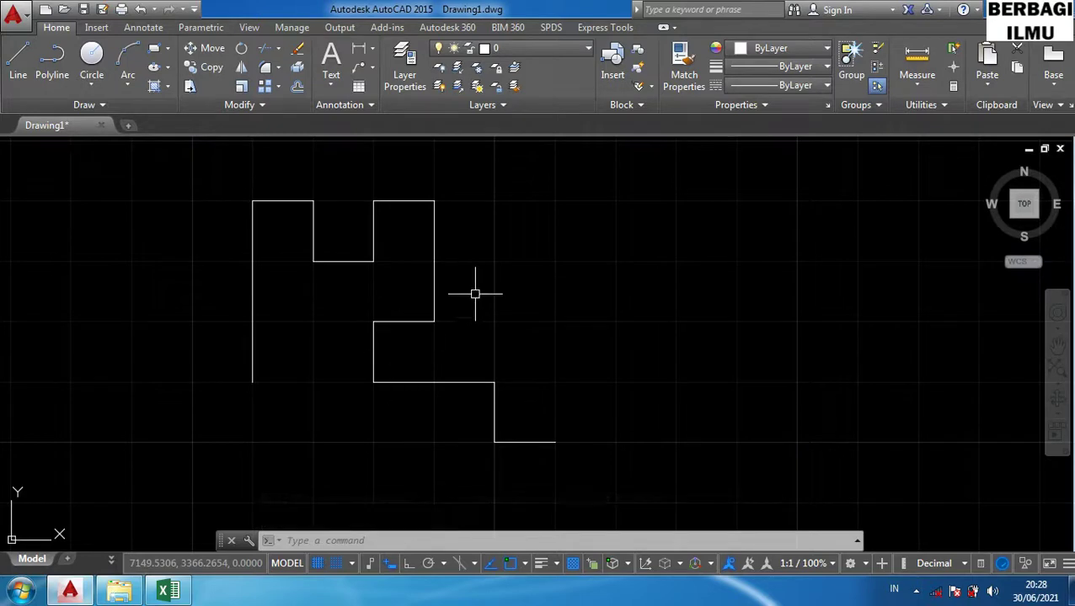
pyautogui.click(354, 568)
pyautogui.click(362, 475)
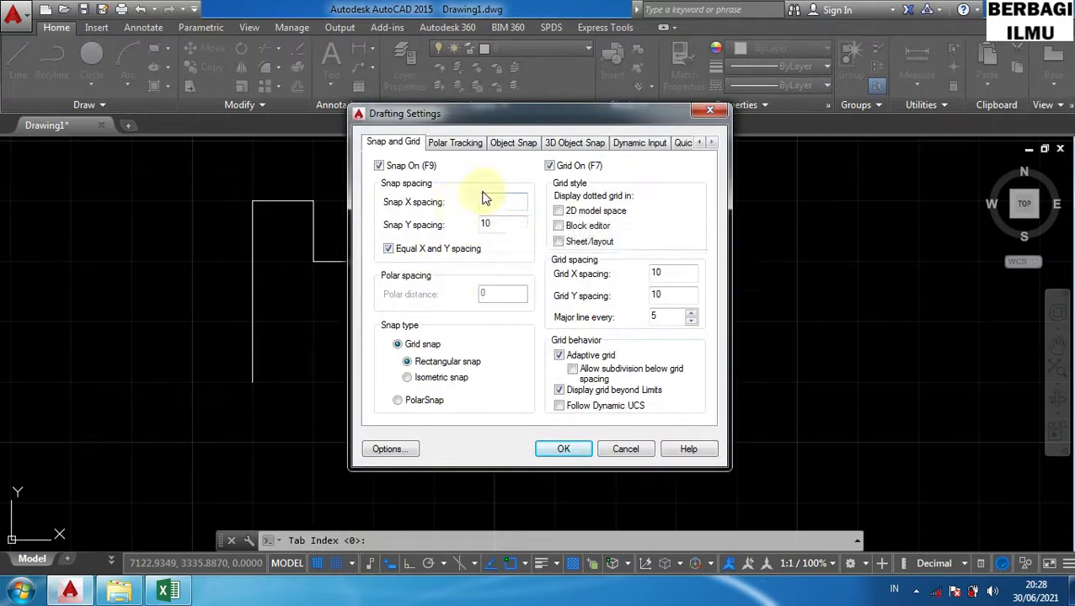
pyautogui.click(704, 113)
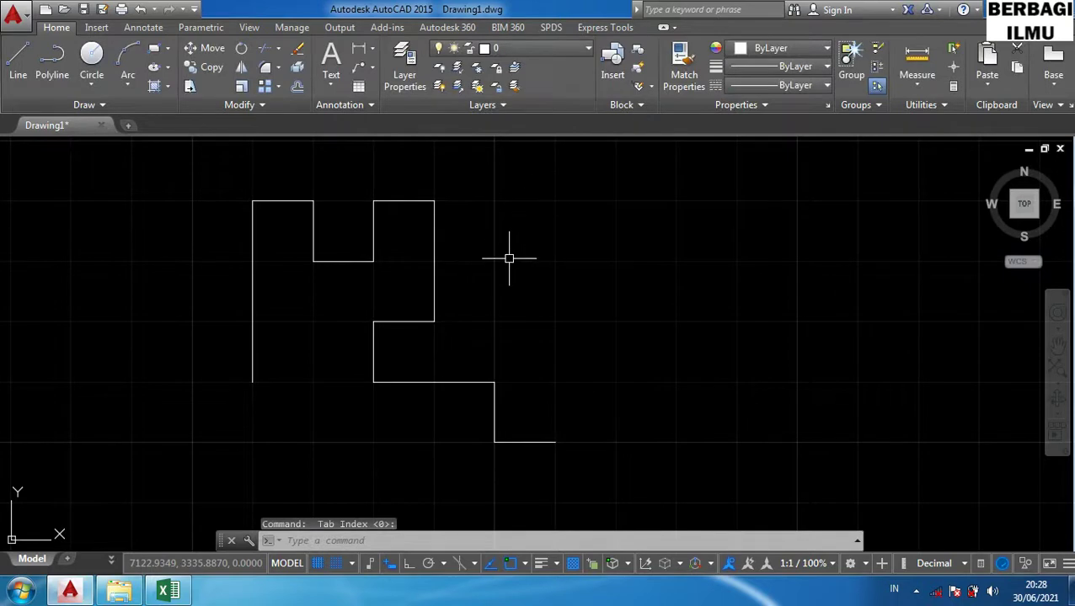
pyautogui.moveTo(506, 257); pyautogui.dragTo(497, 282, button='middle')
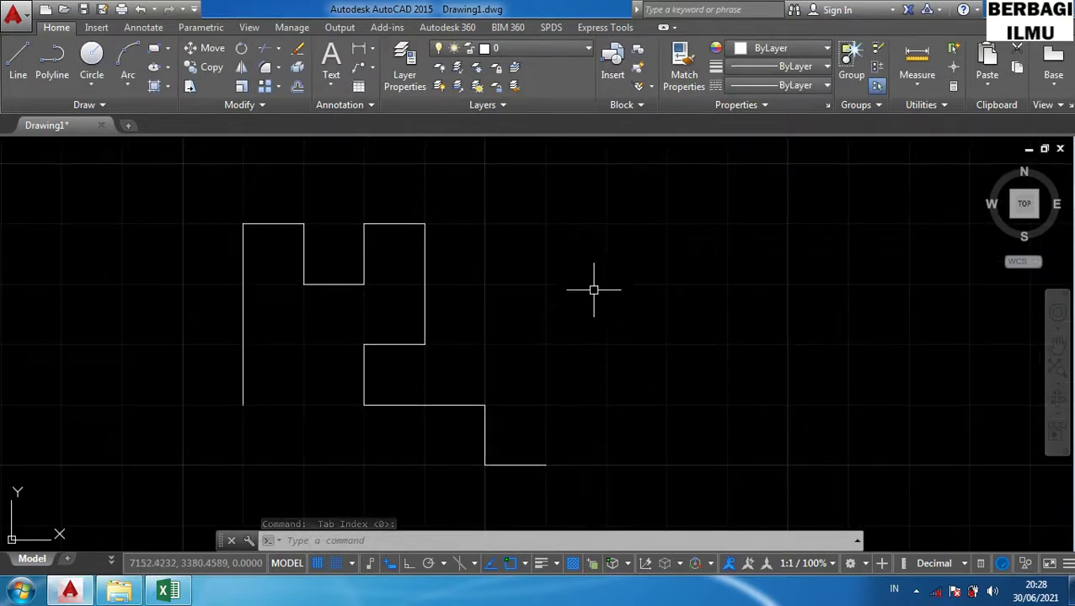
pyautogui.click(630, 464)
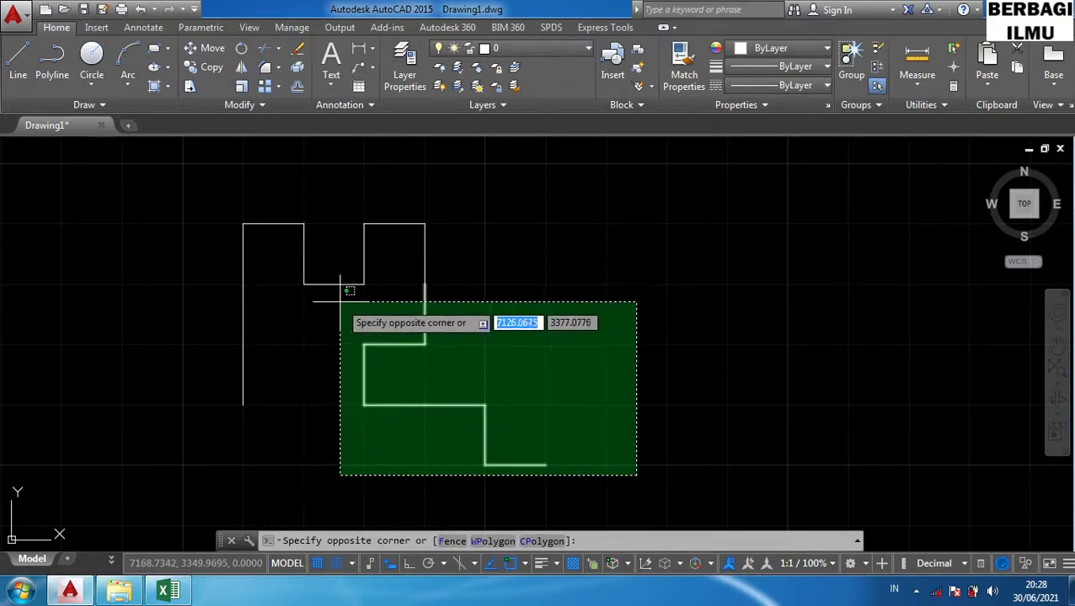
pyautogui.press('Escape')
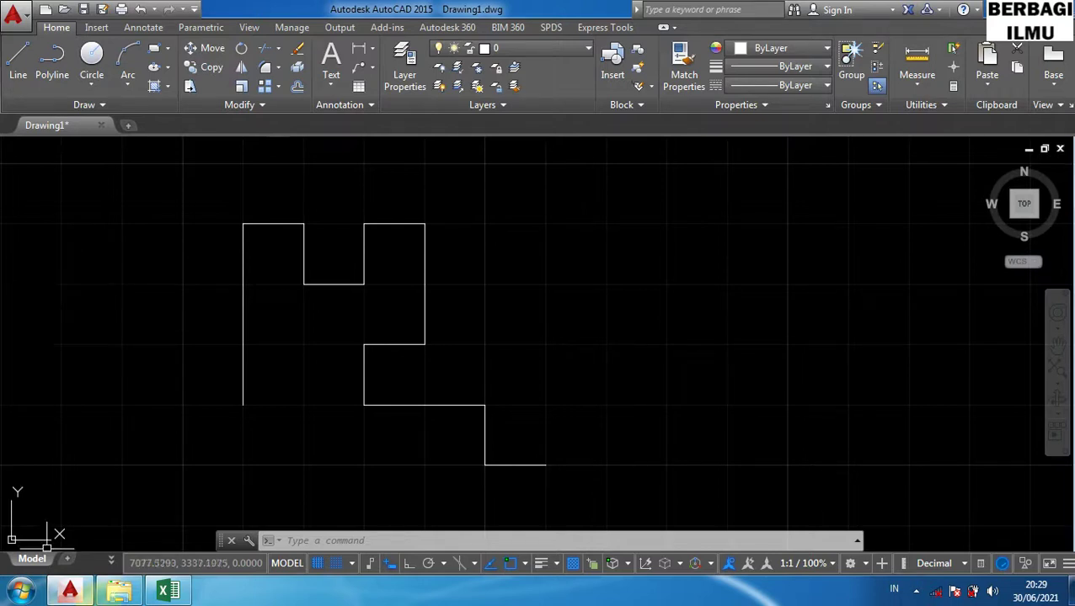
# Switch to Excel, highlight table row 14 describing the F10 key, and return to AutoCAD.
pyautogui.click(184, 593)
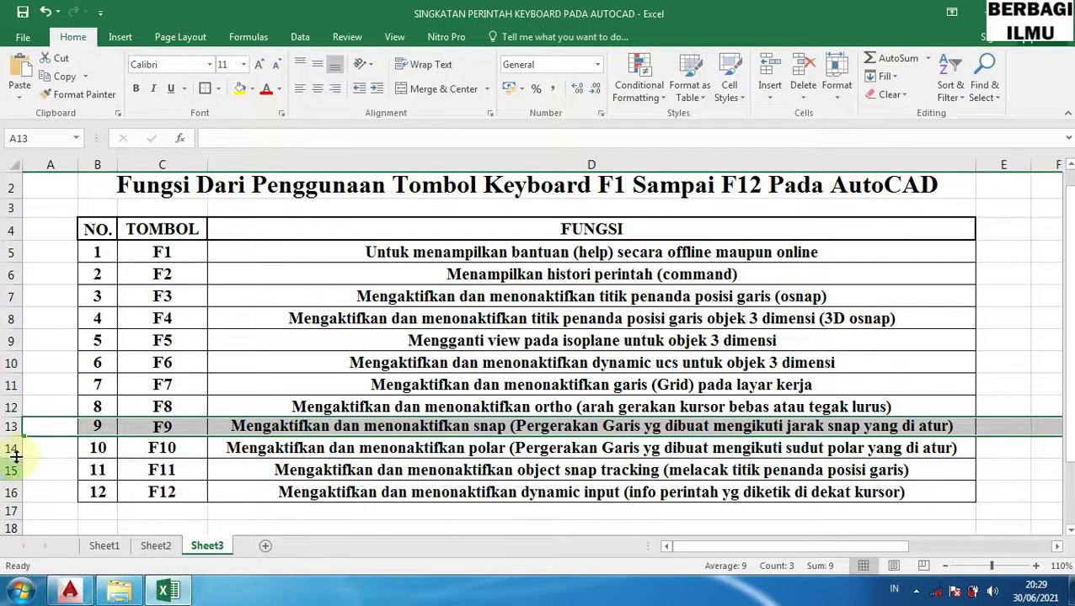
pyautogui.click(10, 452)
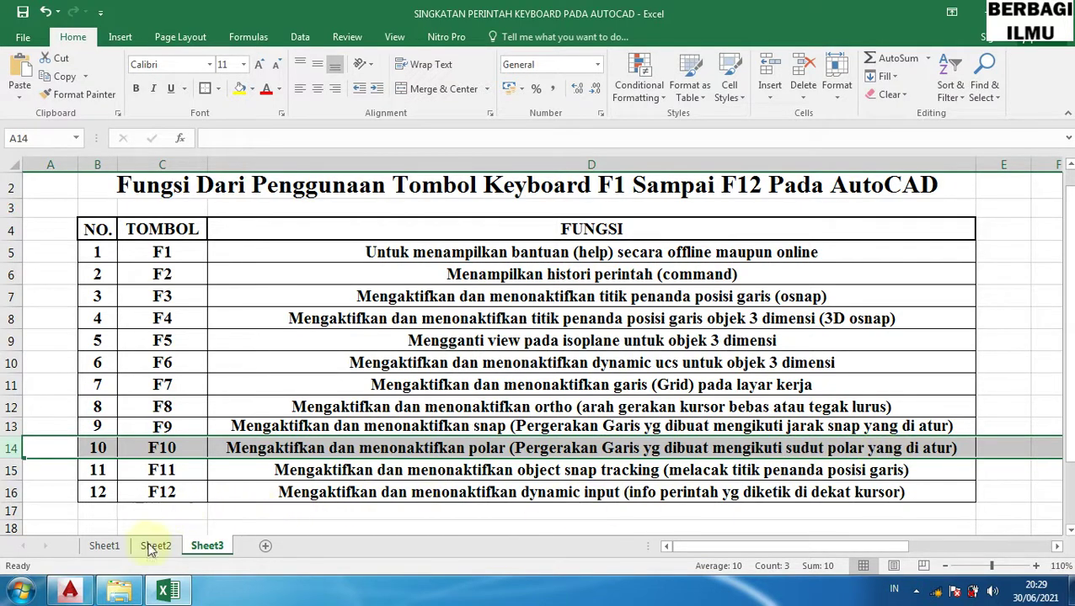
pyautogui.moveTo(167, 593)
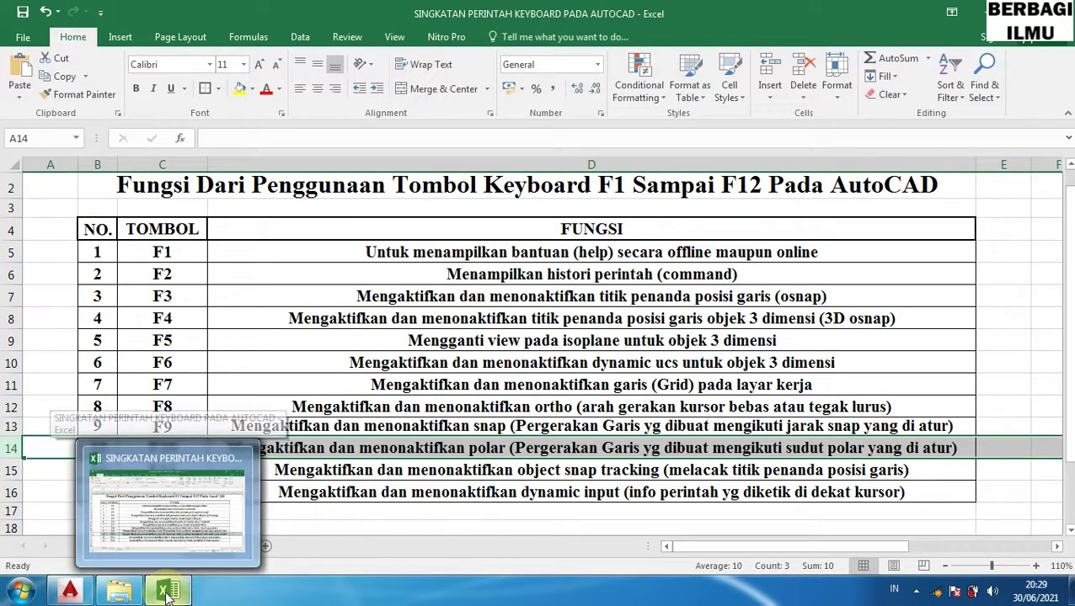
pyautogui.click(166, 592)
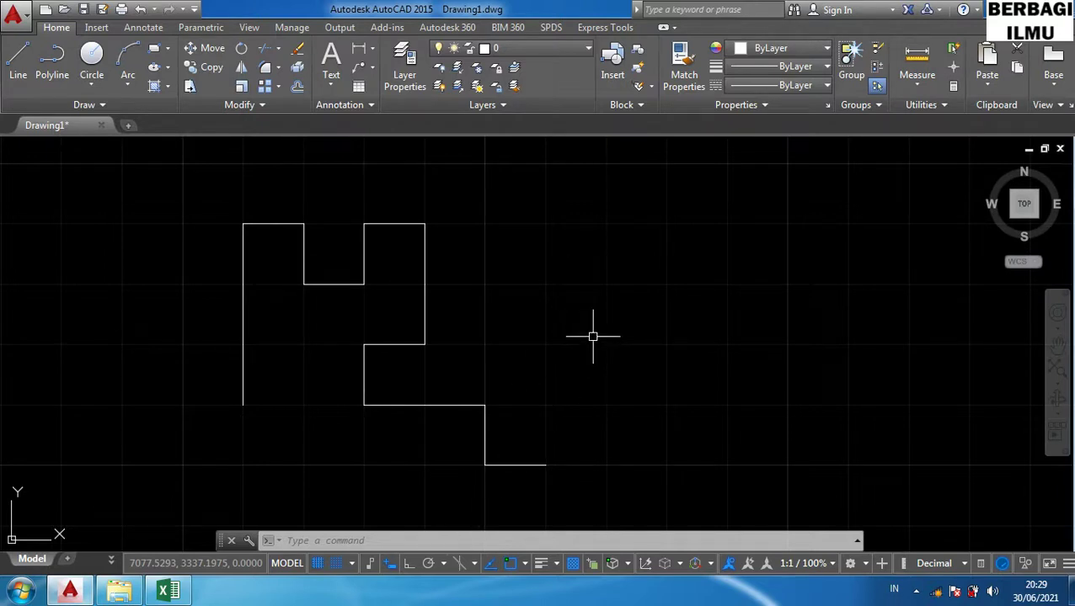
# Toggle Polar Tracking on and off twice, and look through its preset angle increments without changing the selection.
pyautogui.press('F10')
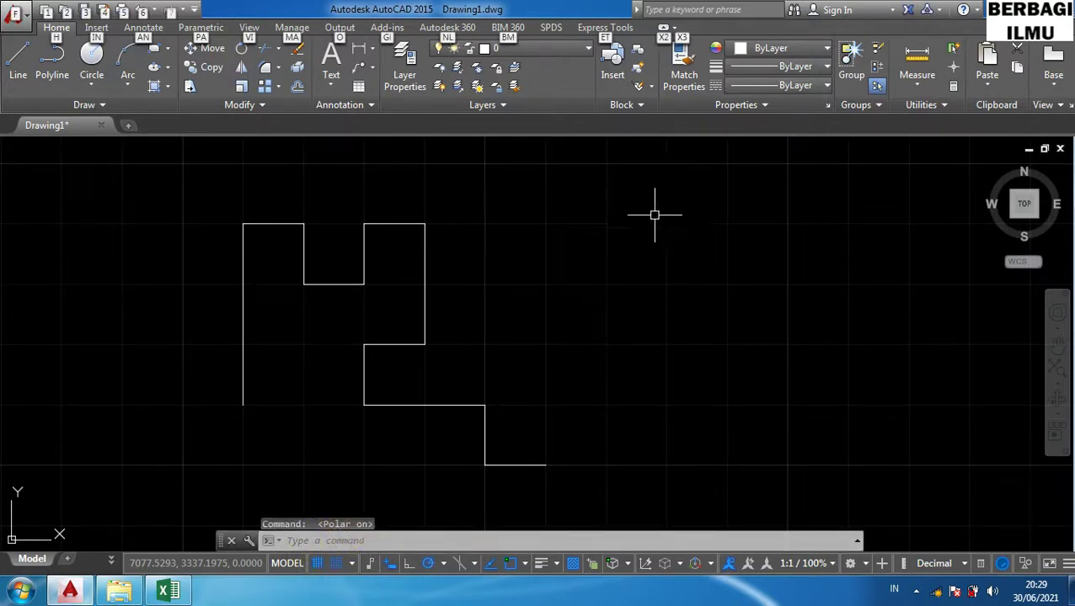
pyautogui.press('F10')
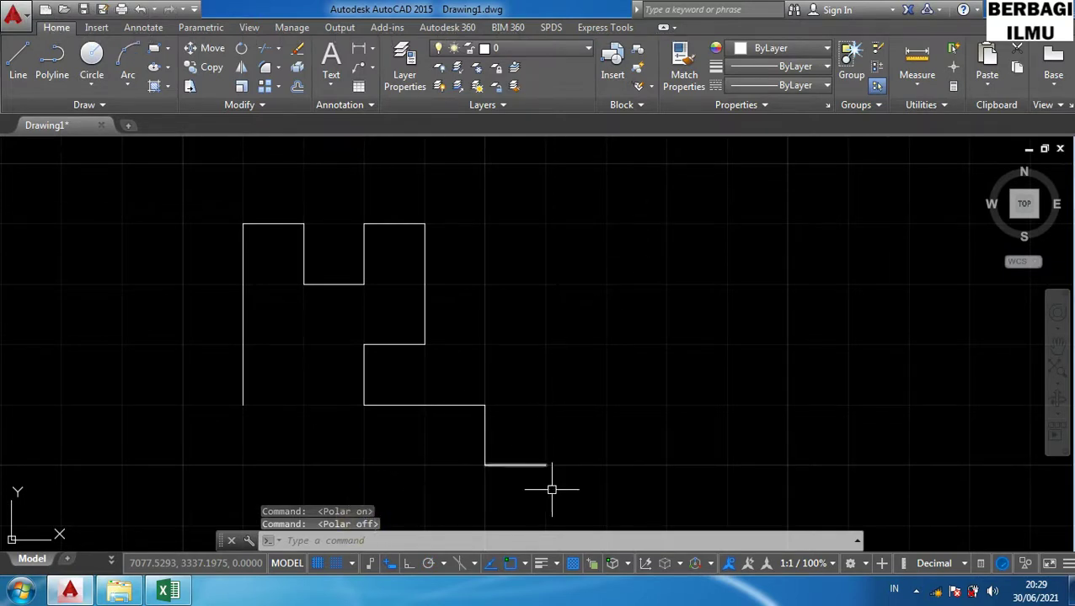
pyautogui.click(428, 565)
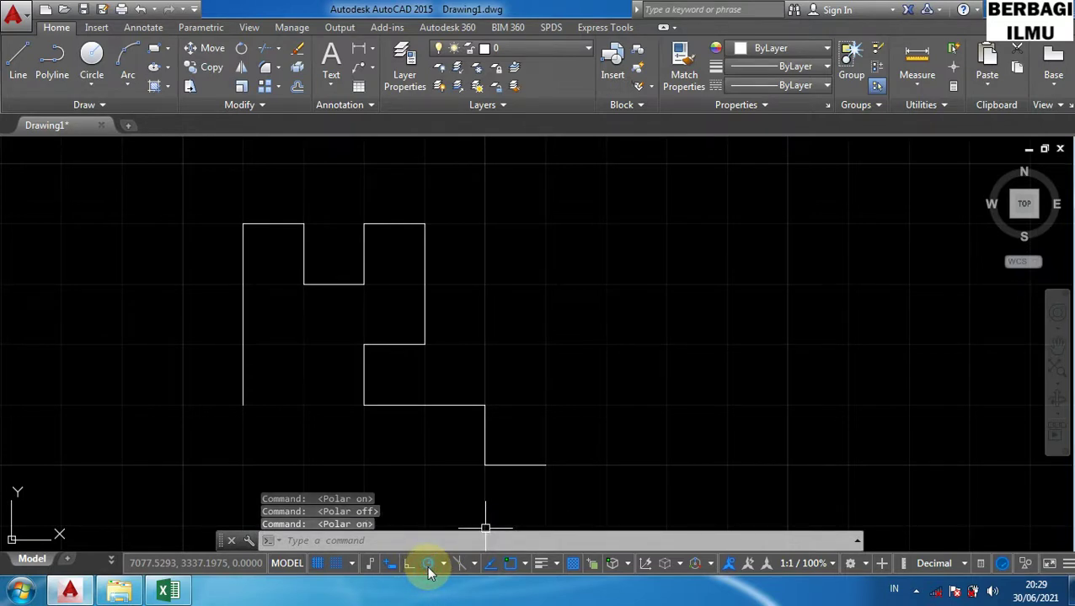
pyautogui.click(426, 564)
pyautogui.click(443, 564)
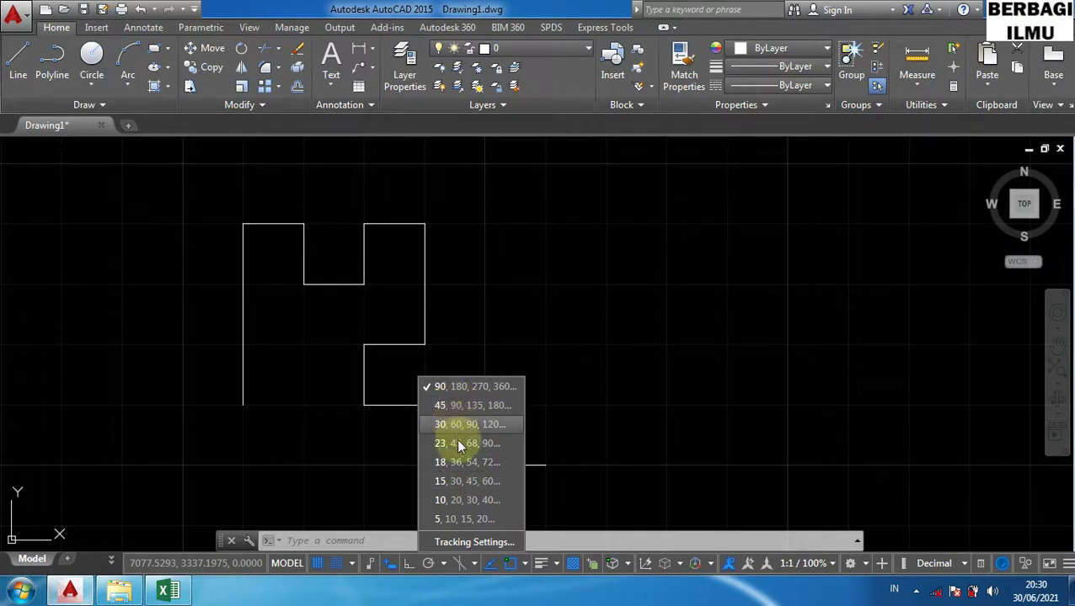
pyautogui.click(595, 349)
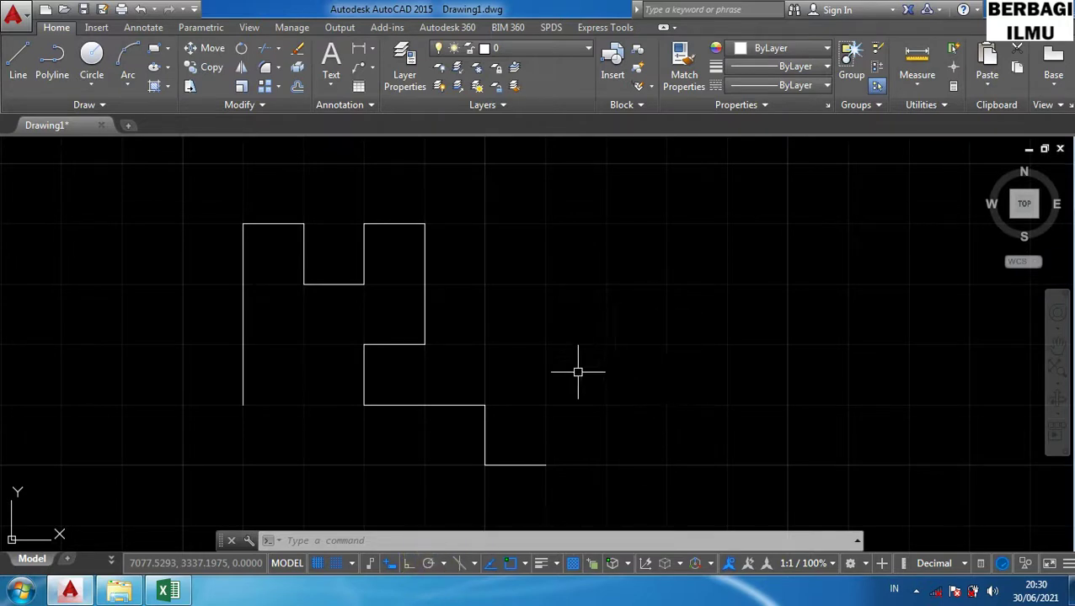
# Turn Polar Tracking on and draw a single vertical line 10 units long, to the right of the stepped outline.
pyautogui.press('F10')
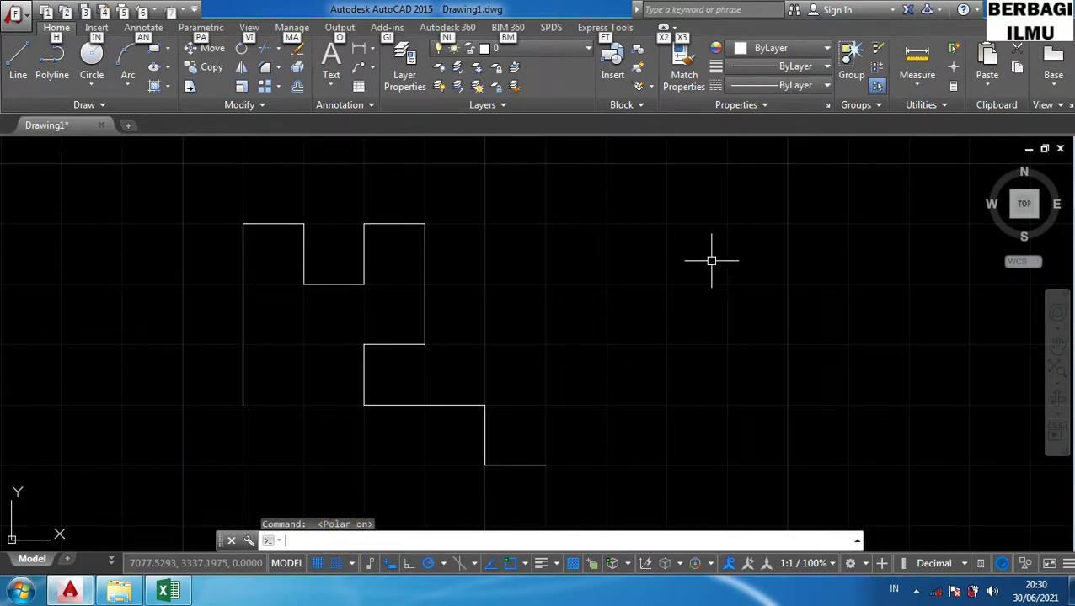
pyautogui.click(747, 261)
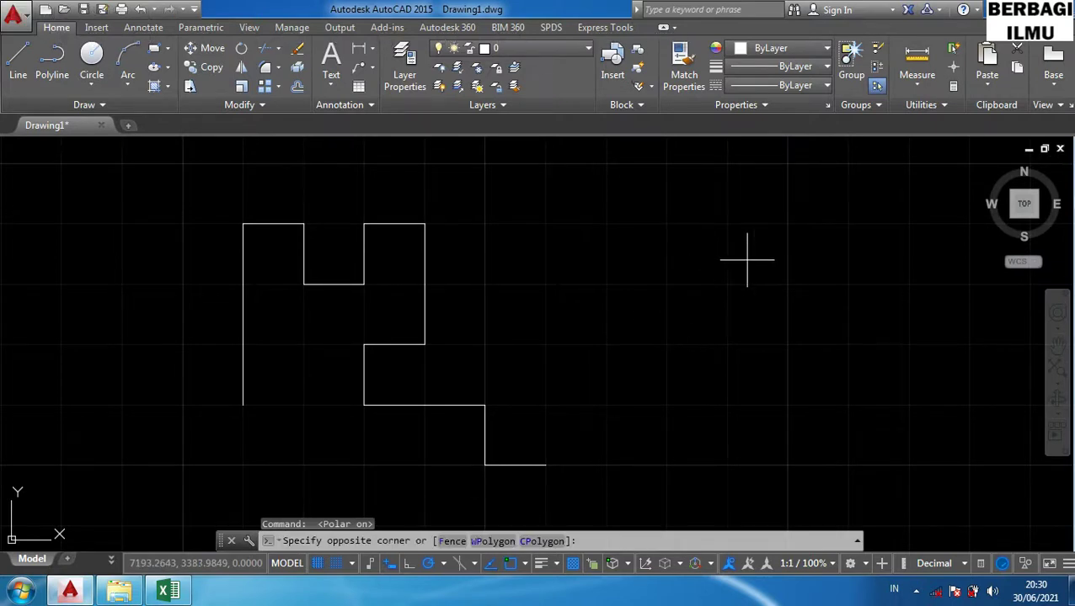
pyautogui.press('Escape')
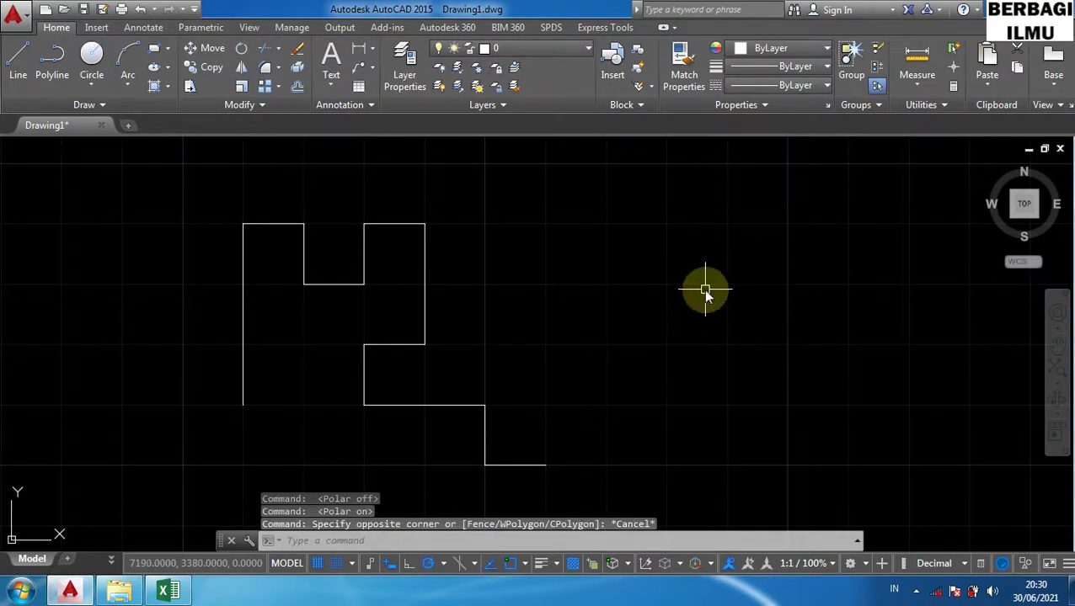
pyautogui.press('Return')
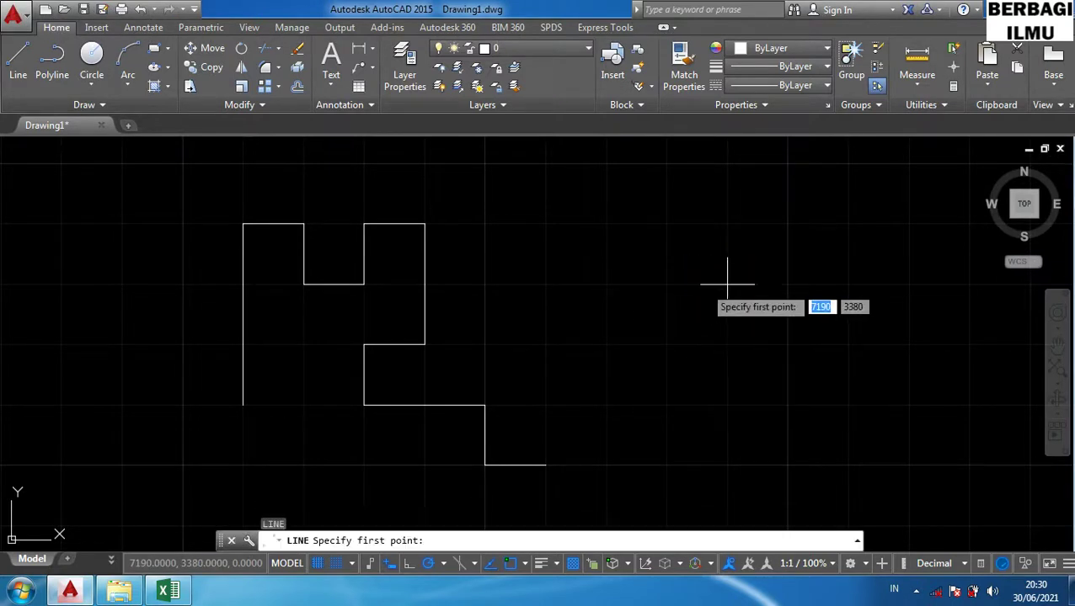
pyautogui.click(606, 344)
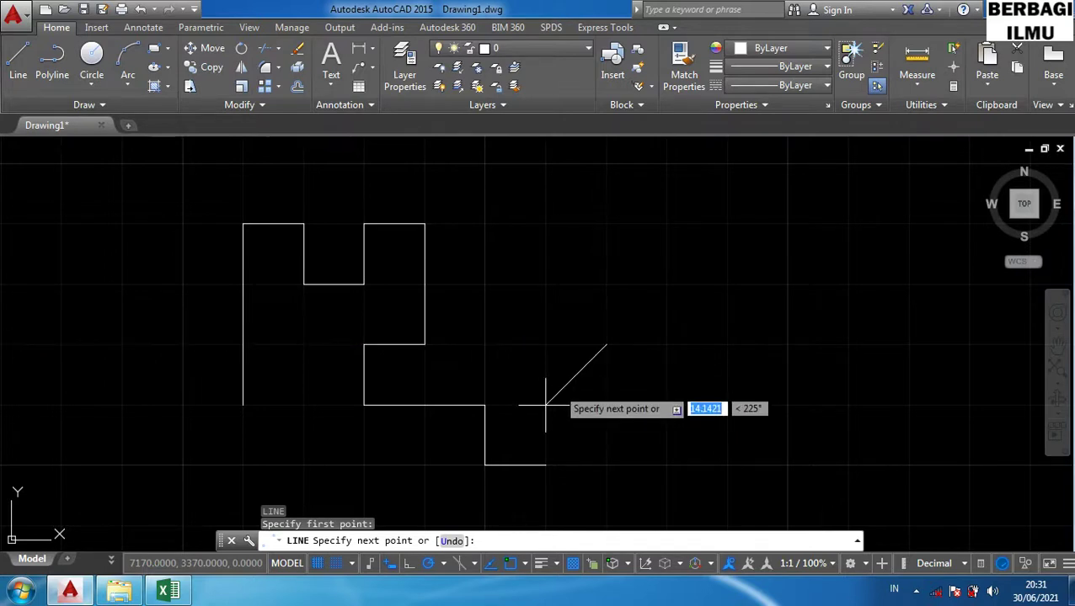
pyautogui.click(607, 405)
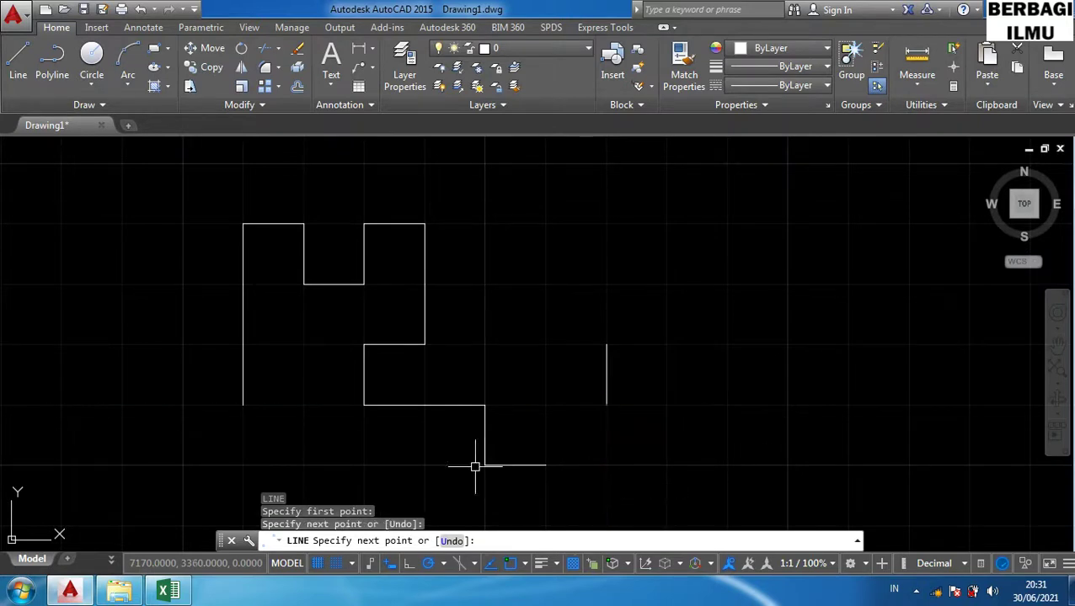
pyautogui.press('Escape')
pyautogui.click(389, 564)
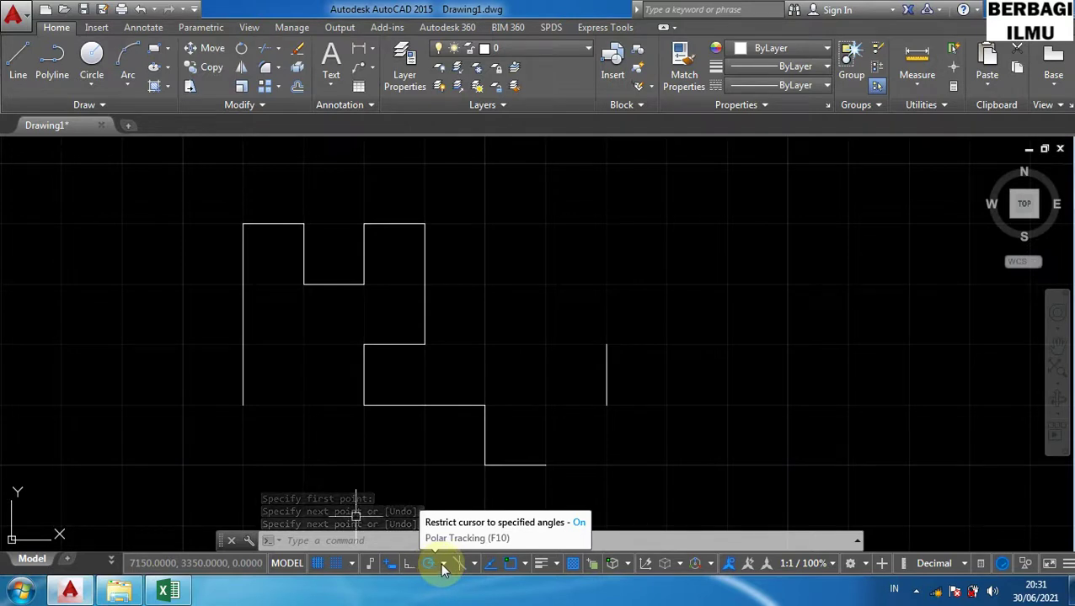
# Change the polar tracking angle increment to 45 degrees, and set it back to 90 degrees.
pyautogui.click(443, 563)
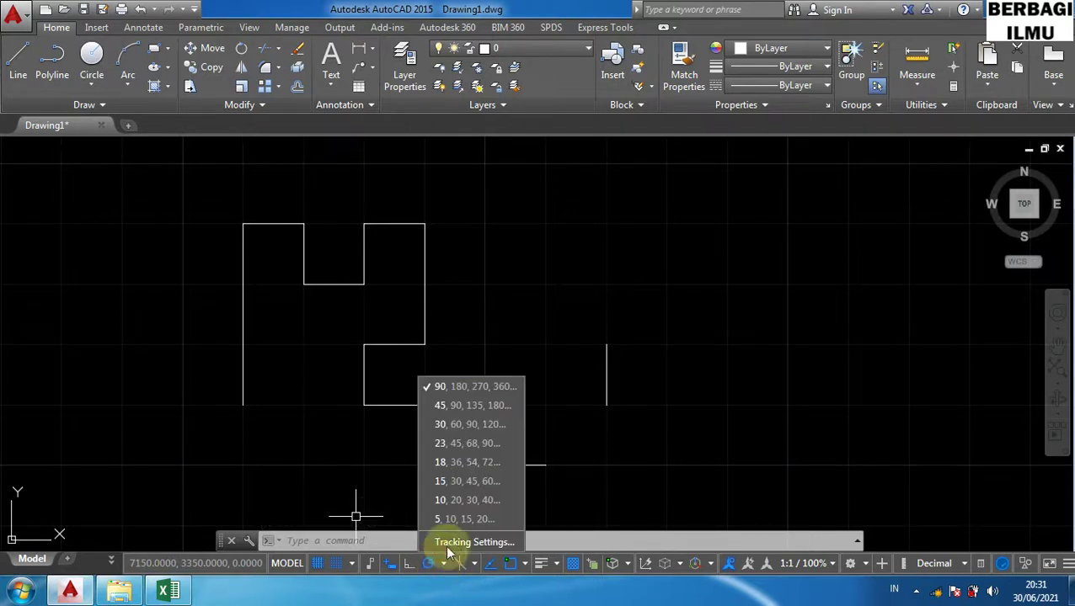
pyautogui.click(441, 405)
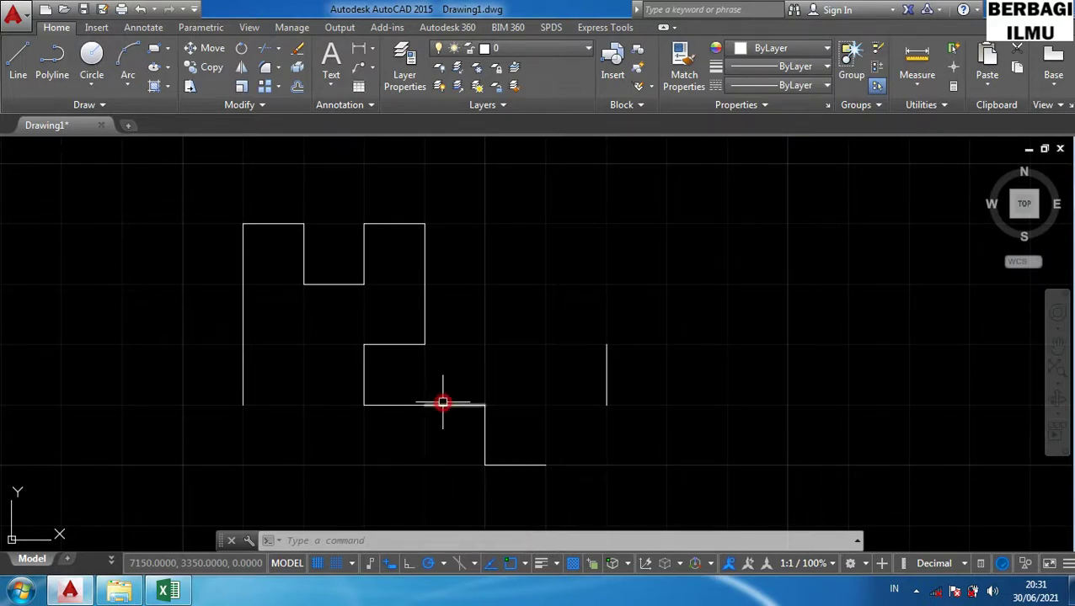
pyautogui.click(440, 564)
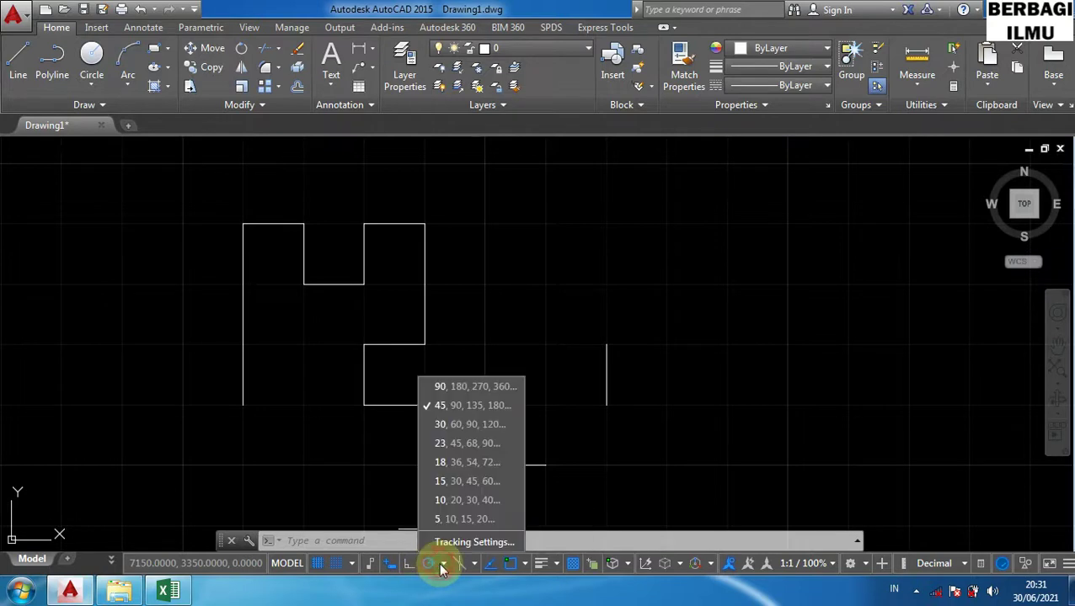
pyautogui.click(439, 385)
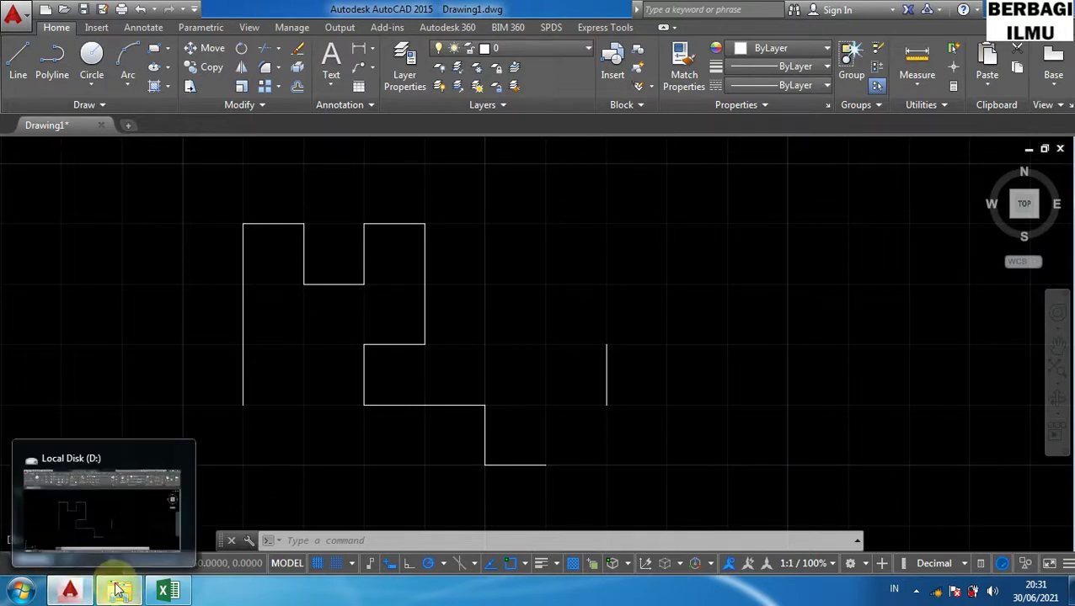
# Switch to Excel, highlight table row 15 describing the F11 key, and return to AutoCAD.
pyautogui.moveTo(71, 594)
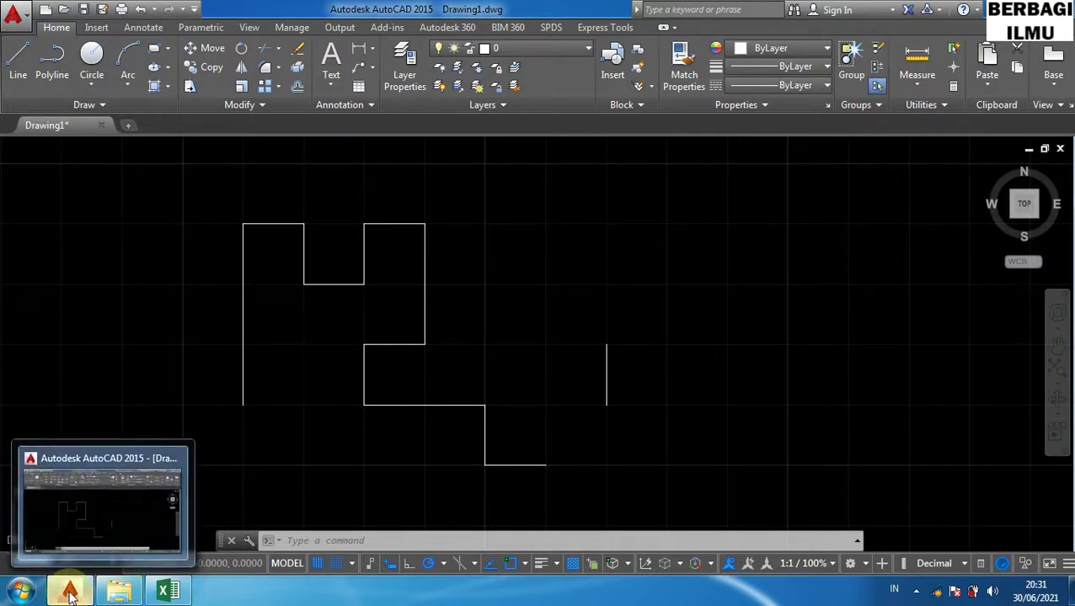
pyautogui.click(166, 593)
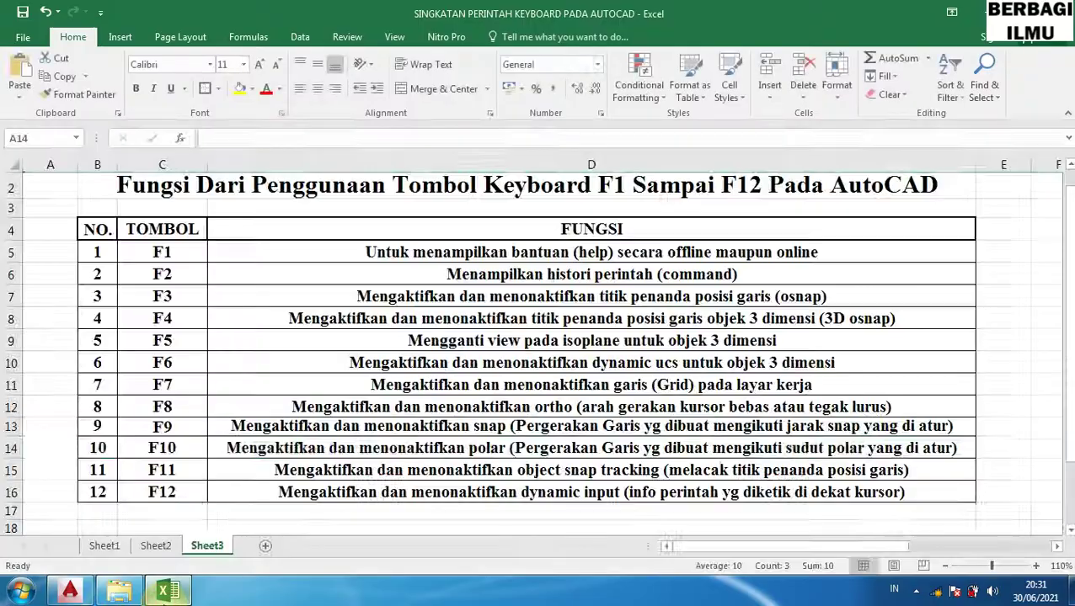
pyautogui.click(10, 470)
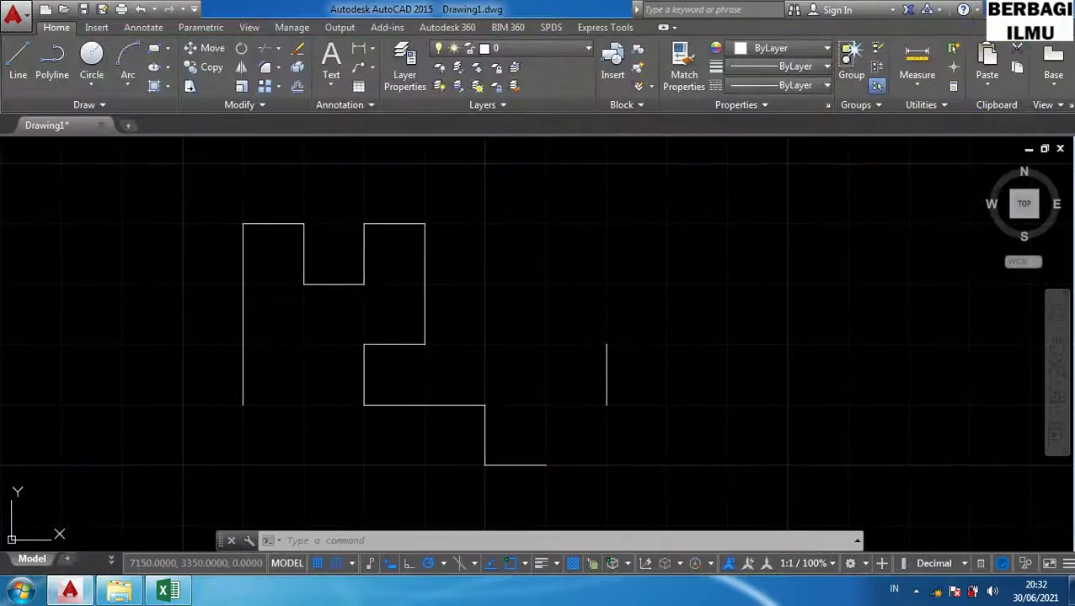
# Erase the single vertical line to the right of the stepped outline.
pyautogui.moveTo(774, 286); pyautogui.dragTo(811, 271, button='middle')
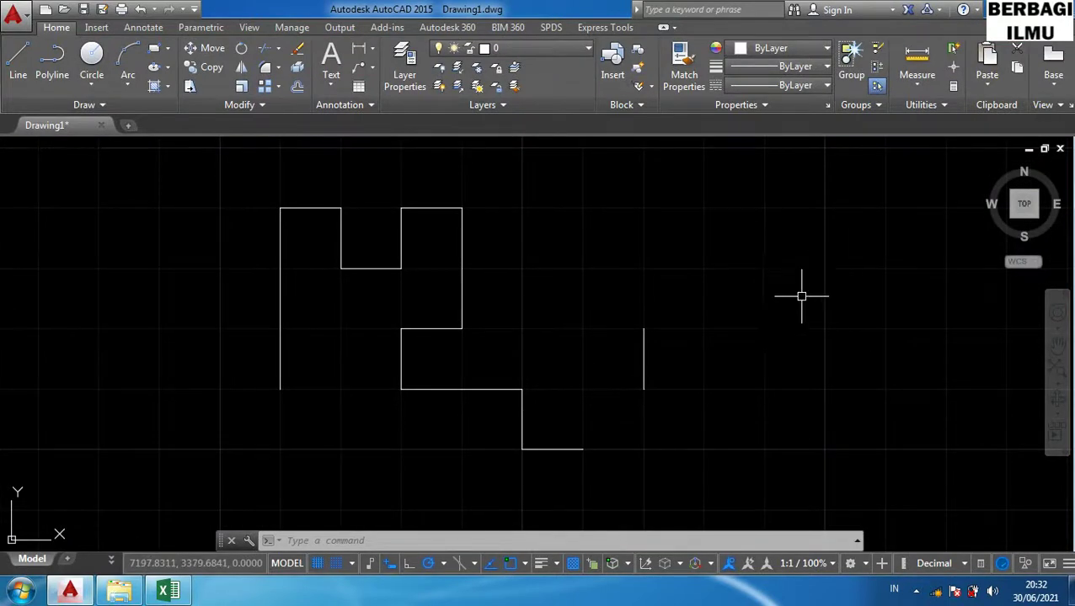
pyautogui.click(706, 365)
pyautogui.click(633, 328)
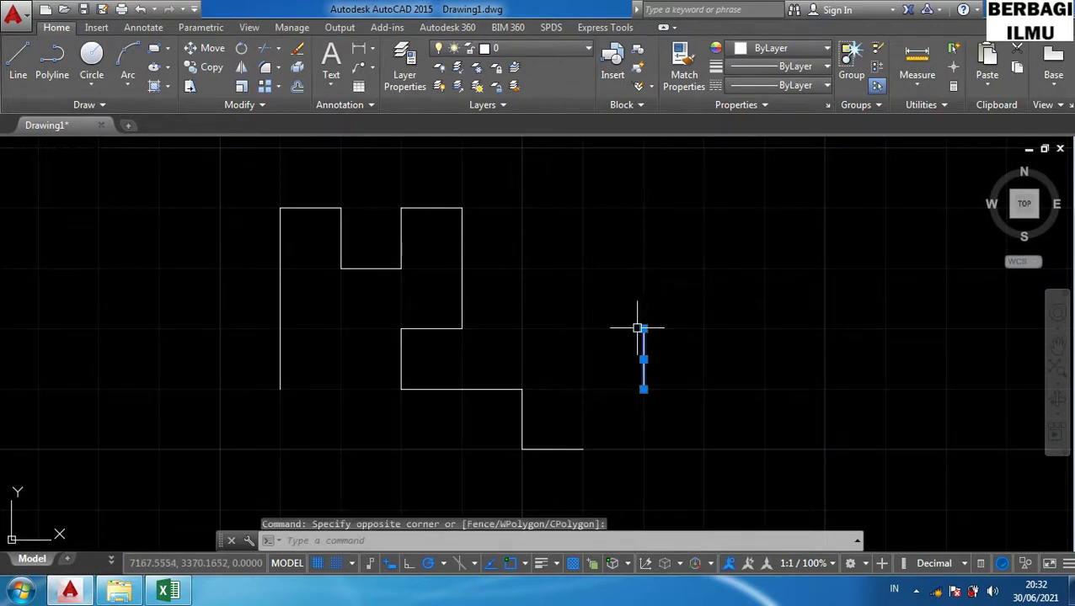
pyautogui.press('Delete')
# Draw a 30 by 30 unit square with the Rectangle command, to the right of the stepped outline.
pyautogui.scroll(-2, 648, 314)
pyautogui.moveTo(701, 292); pyautogui.dragTo(572, 339, button='middle')
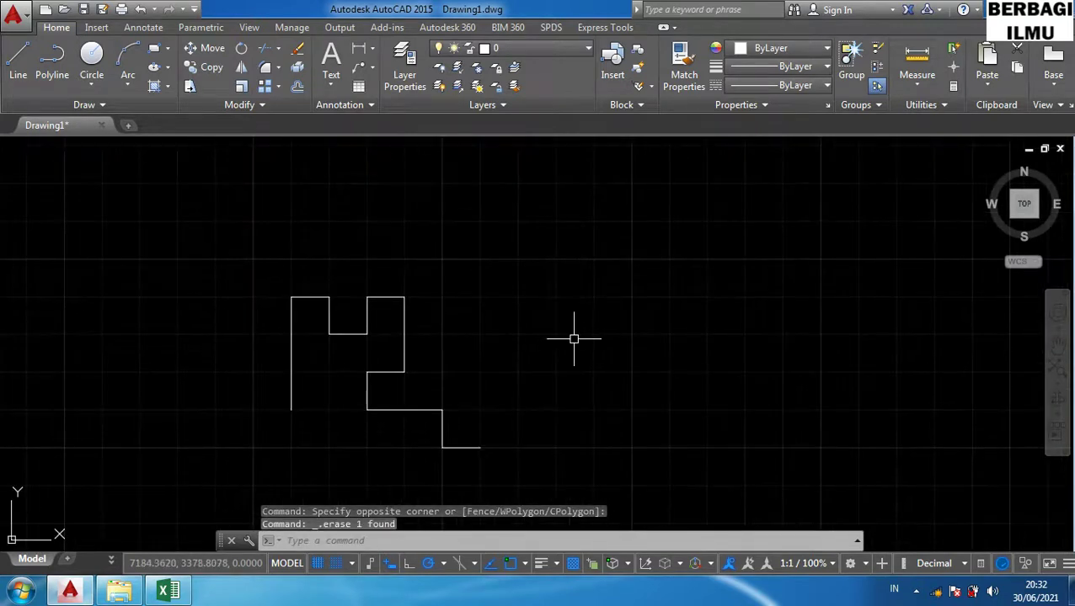
pyautogui.write('R')
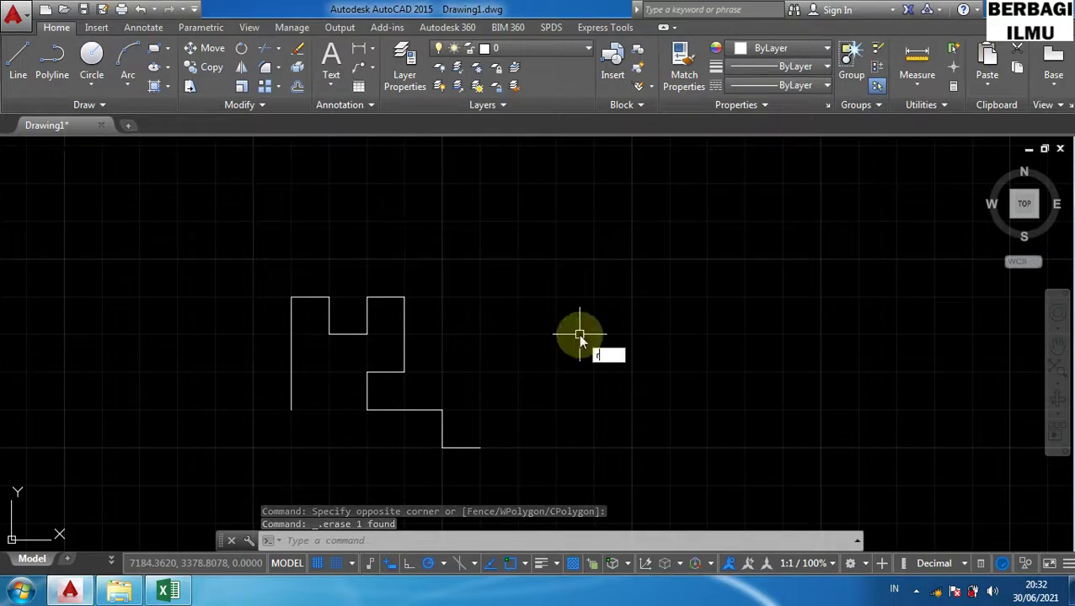
pyautogui.write('EC')
pyautogui.press('Return')
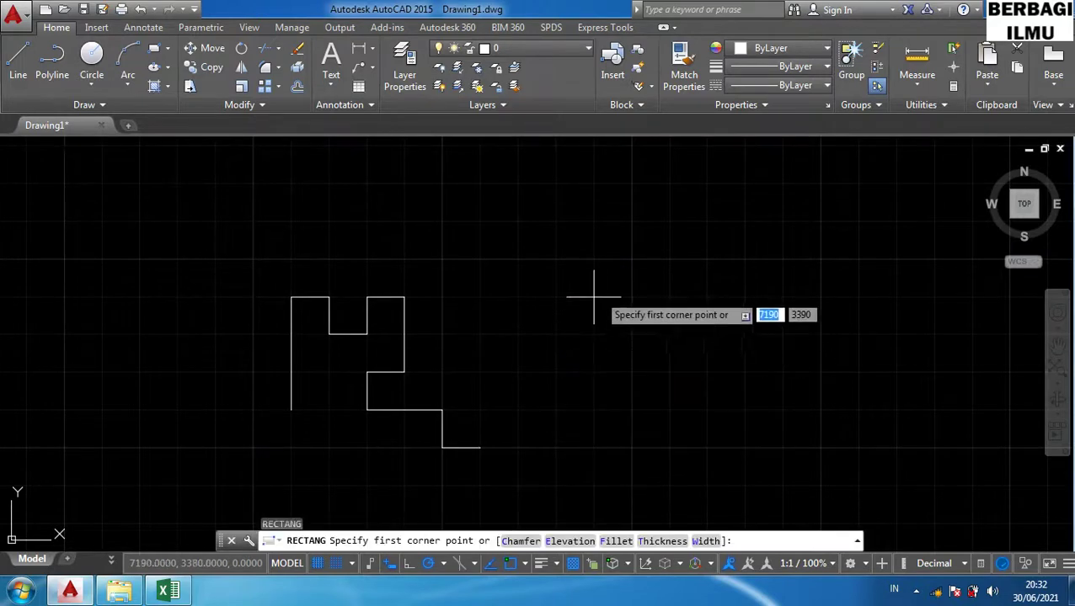
pyautogui.click(593, 259)
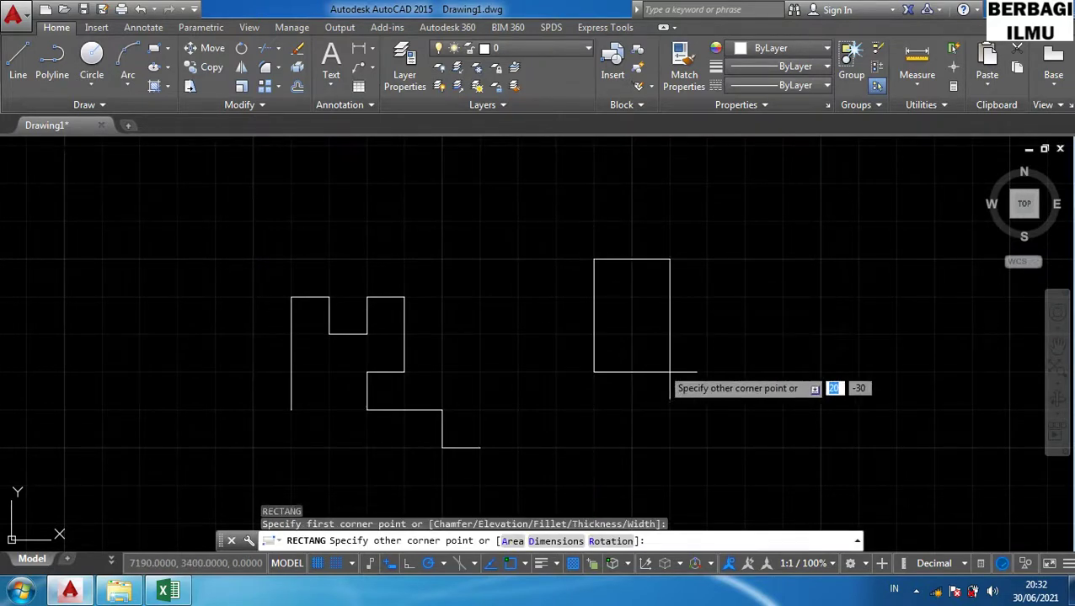
pyautogui.click(706, 371)
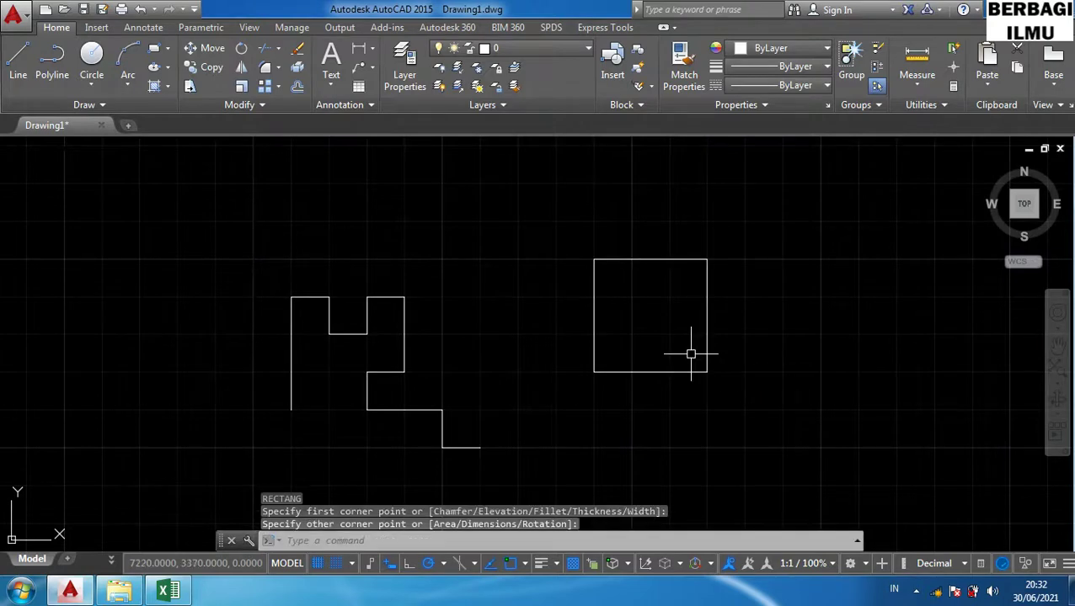
# Copy the square from its lower-right corner to a point 60 units to the right and 50 units down.
pyautogui.click(729, 398)
pyautogui.click(700, 357)
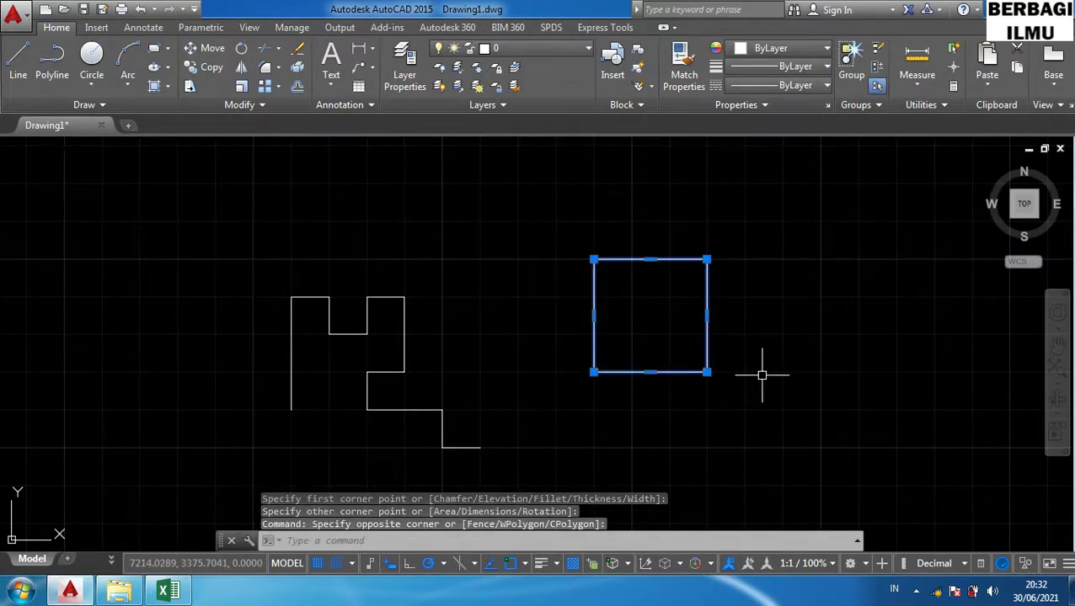
pyautogui.write('co')
pyautogui.press('Return')
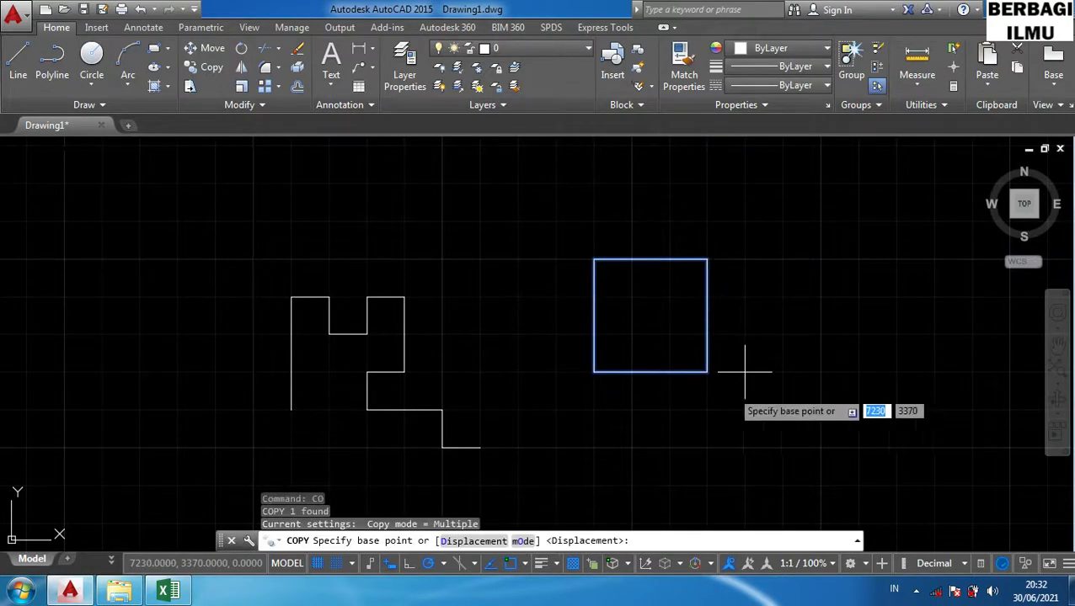
pyautogui.click(706, 372)
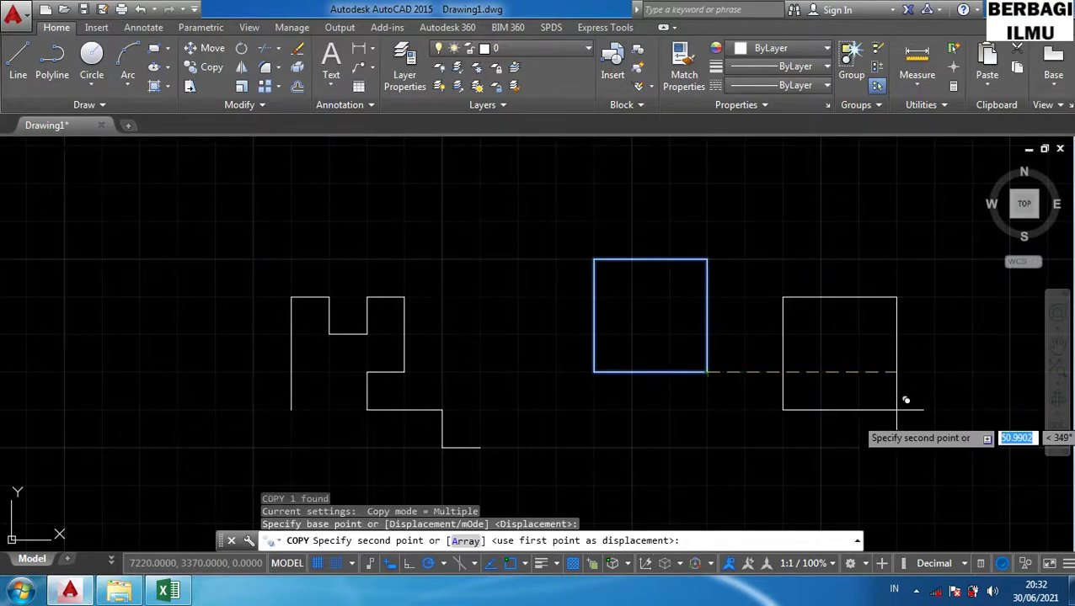
pyautogui.moveTo(902, 439)
pyautogui.mouseDown(button='middle')
pyautogui.moveTo(797, 408)
pyautogui.moveTo(739, 411)
pyautogui.mouseUp(button='middle')
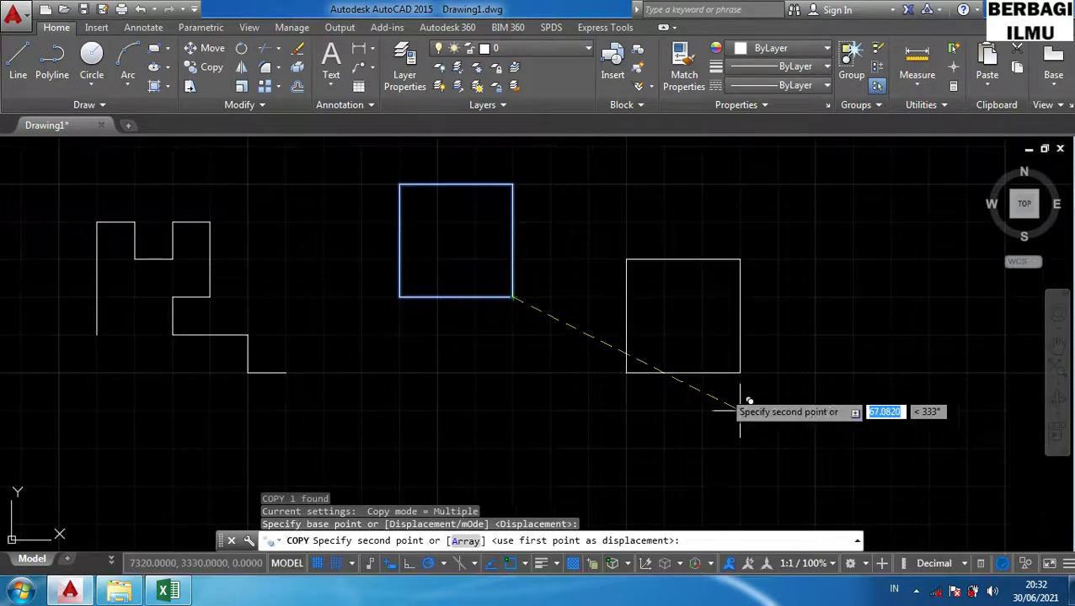
pyautogui.click(739, 486)
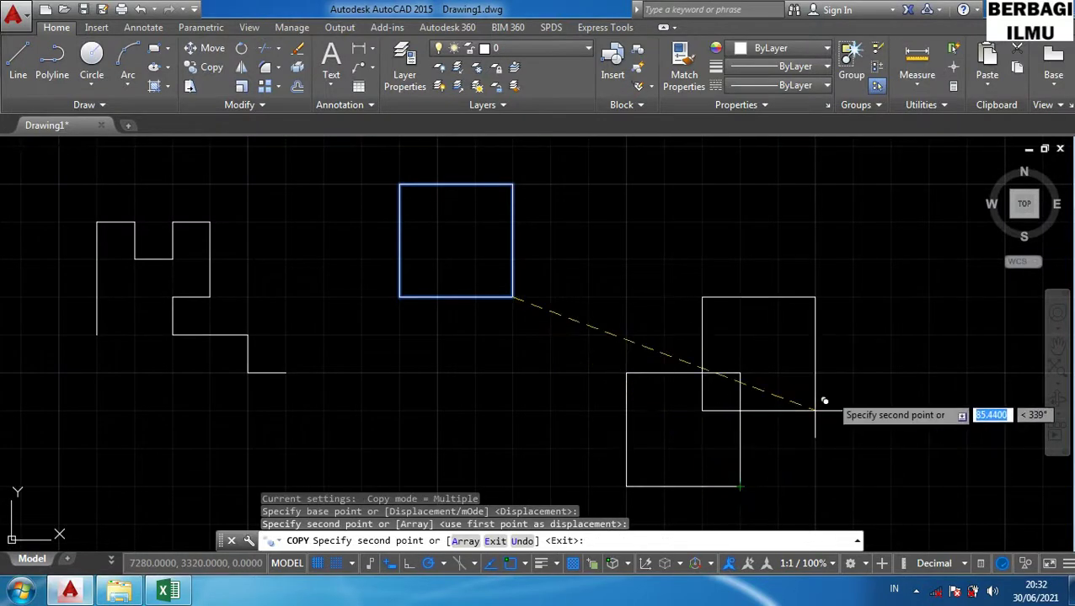
pyautogui.press('Escape')
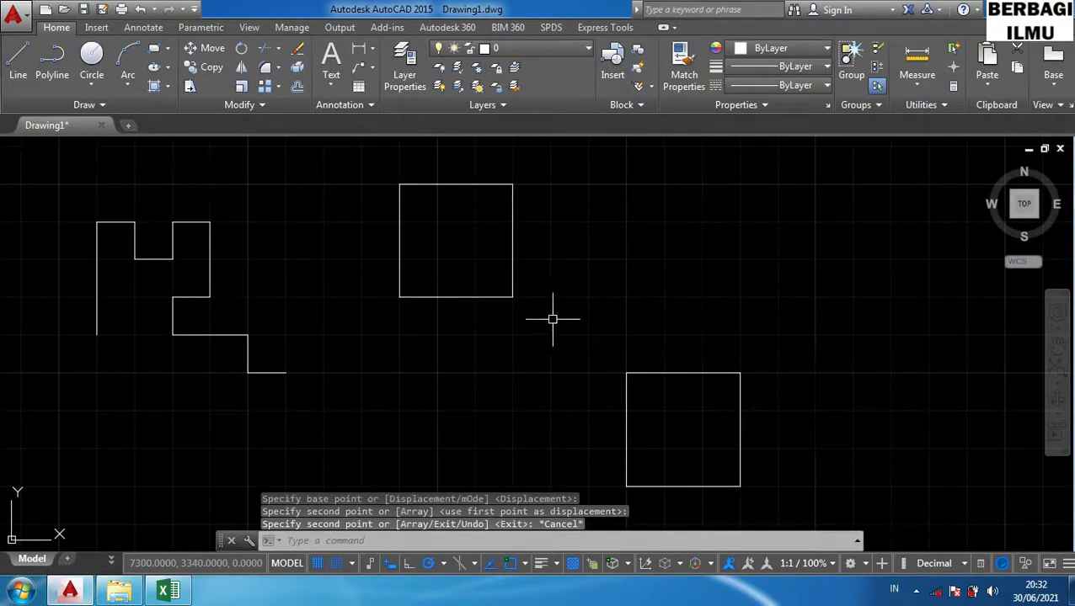
# Erase the whole stepped outline, keeping only the two squares.
pyautogui.click(310, 390)
pyautogui.click(68, 204)
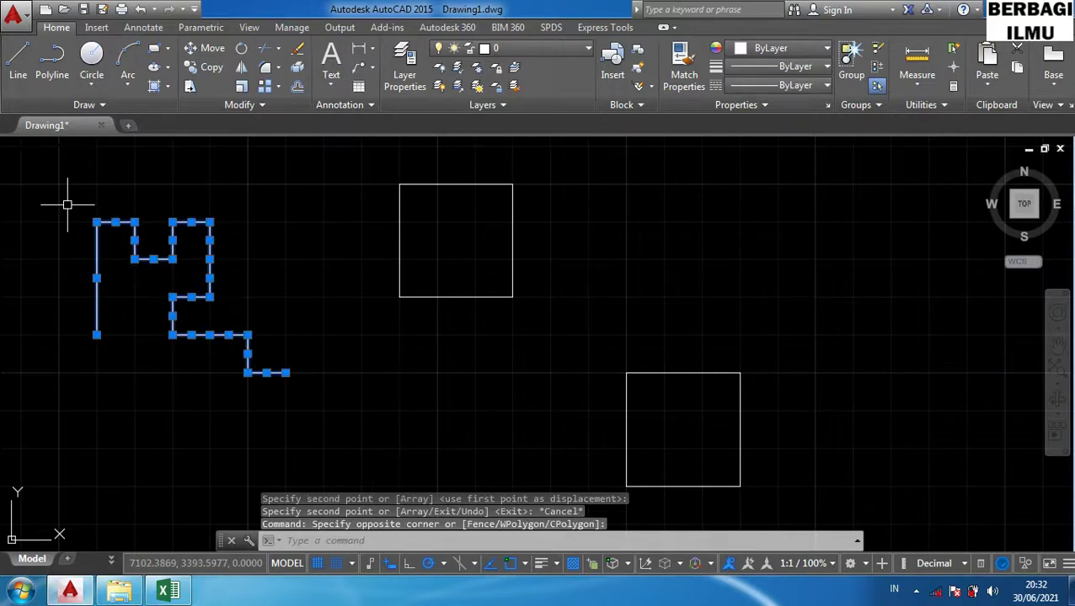
pyautogui.press('Delete')
pyautogui.moveTo(606, 354); pyautogui.dragTo(582, 309, button='middle')
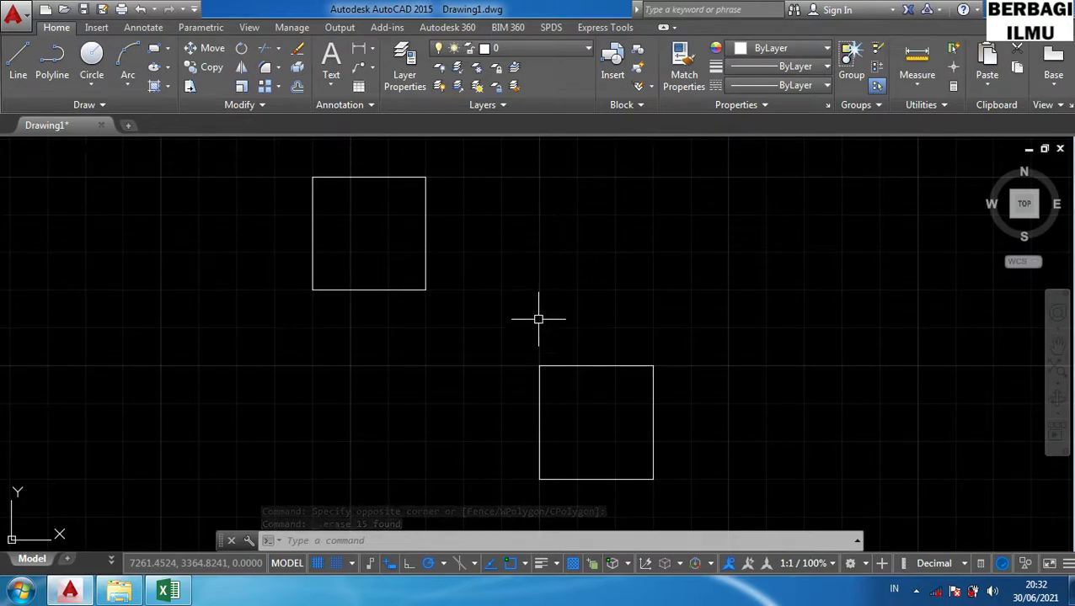
pyautogui.moveTo(552, 290); pyautogui.dragTo(526, 305, button='middle')
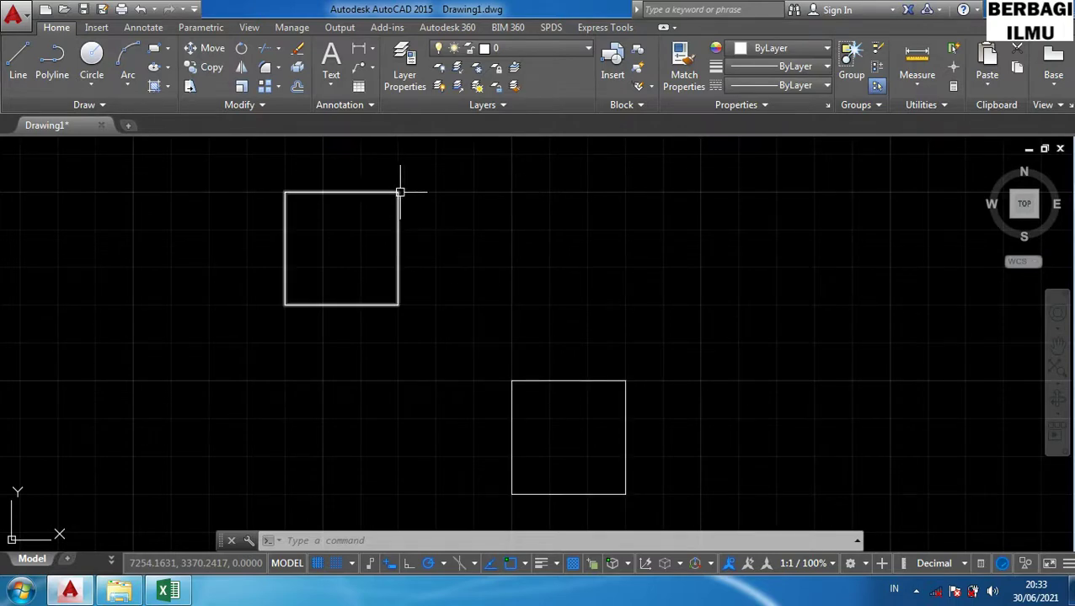
# Draw a line from the upper square's top-right corner 30 units horizontally, continuing 50 units down to the lower square's top-left corner.
pyautogui.write('l')
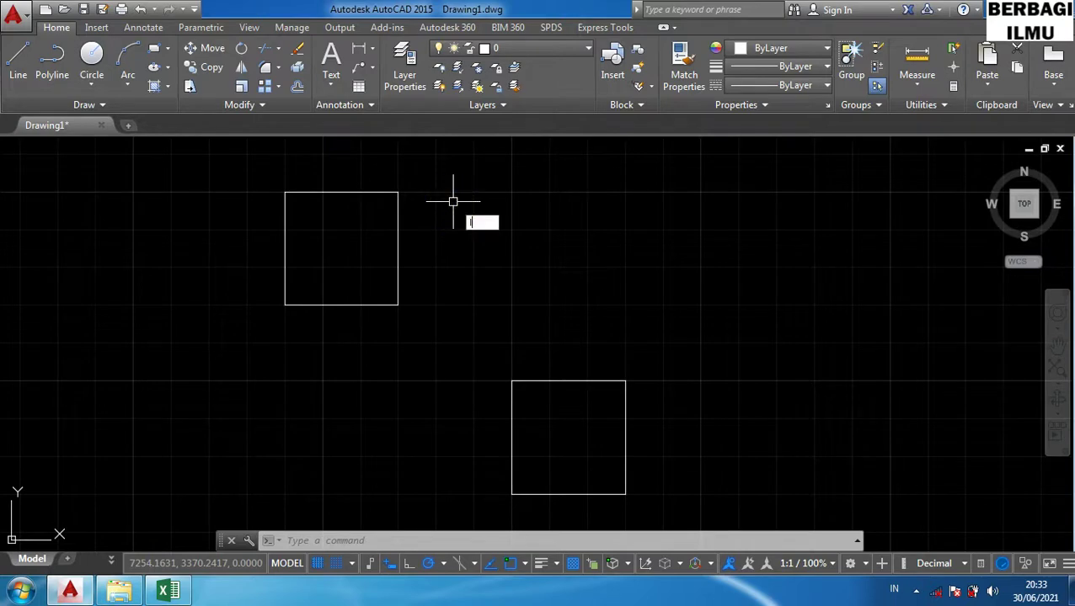
pyautogui.press('Return')
pyautogui.click(398, 192)
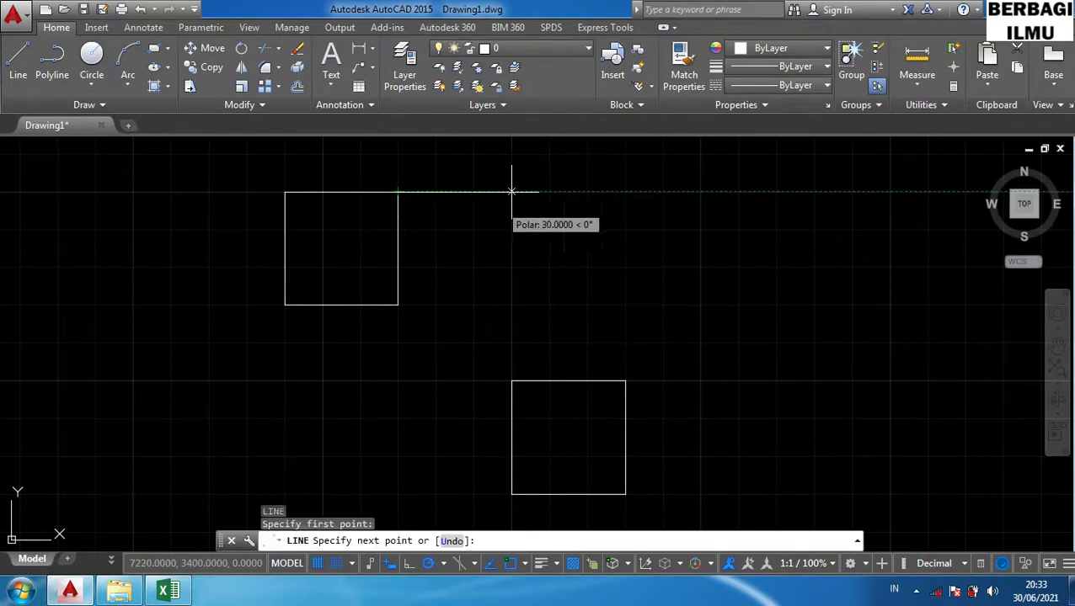
pyautogui.click(511, 192)
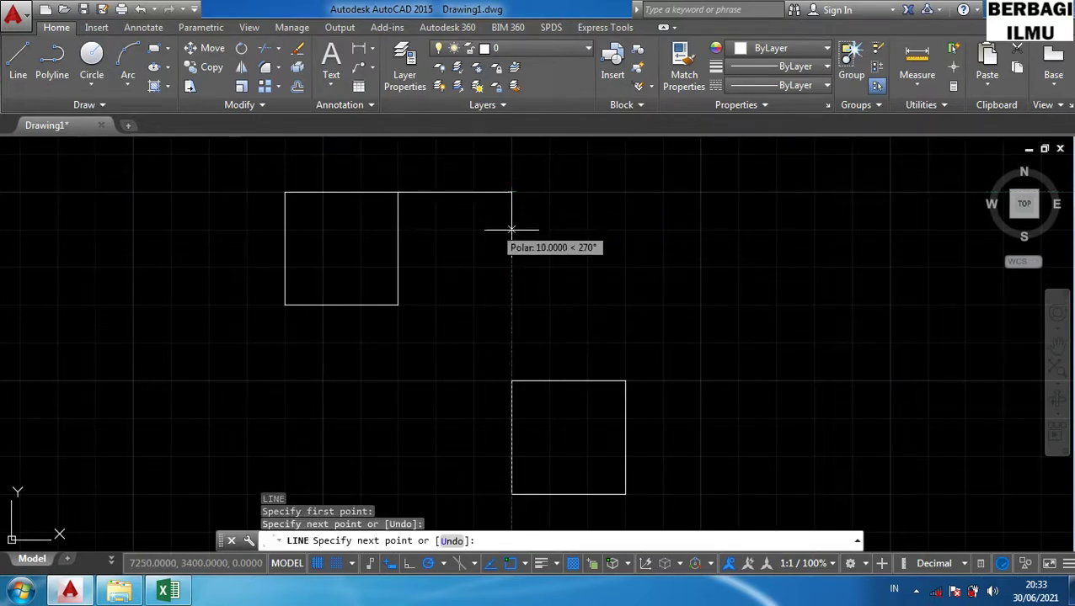
pyautogui.click(511, 381)
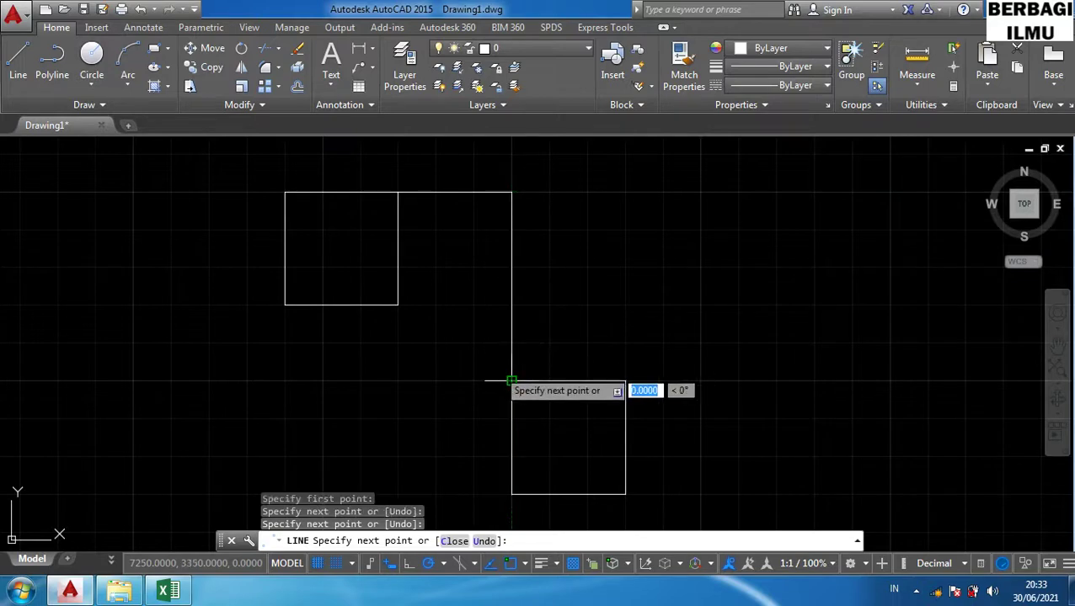
pyautogui.press('Escape')
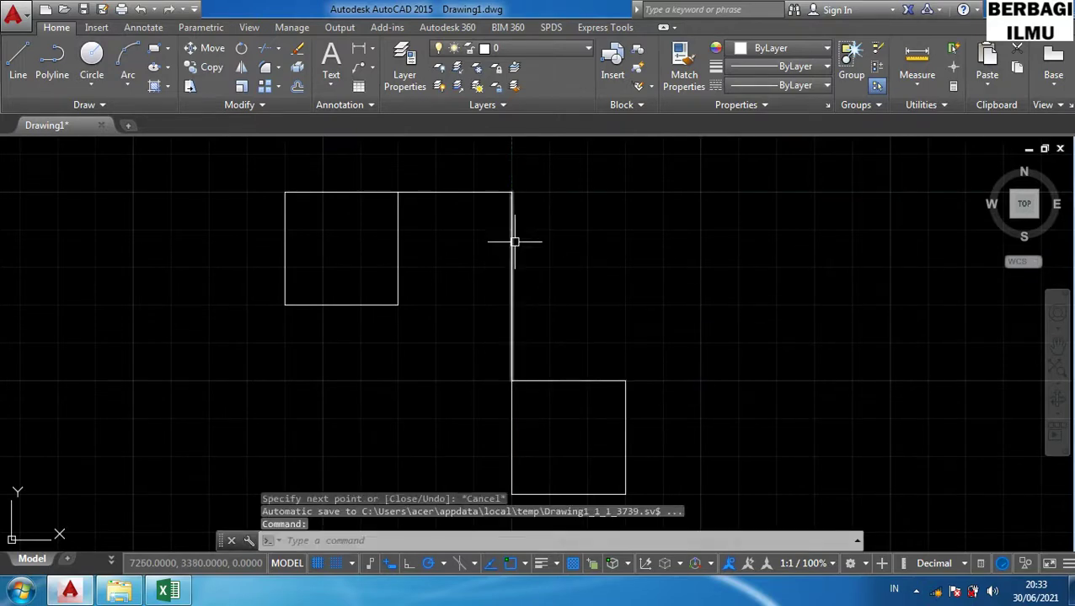
# Erase the horizontal and vertical lines connecting the two squares.
pyautogui.click(510, 195)
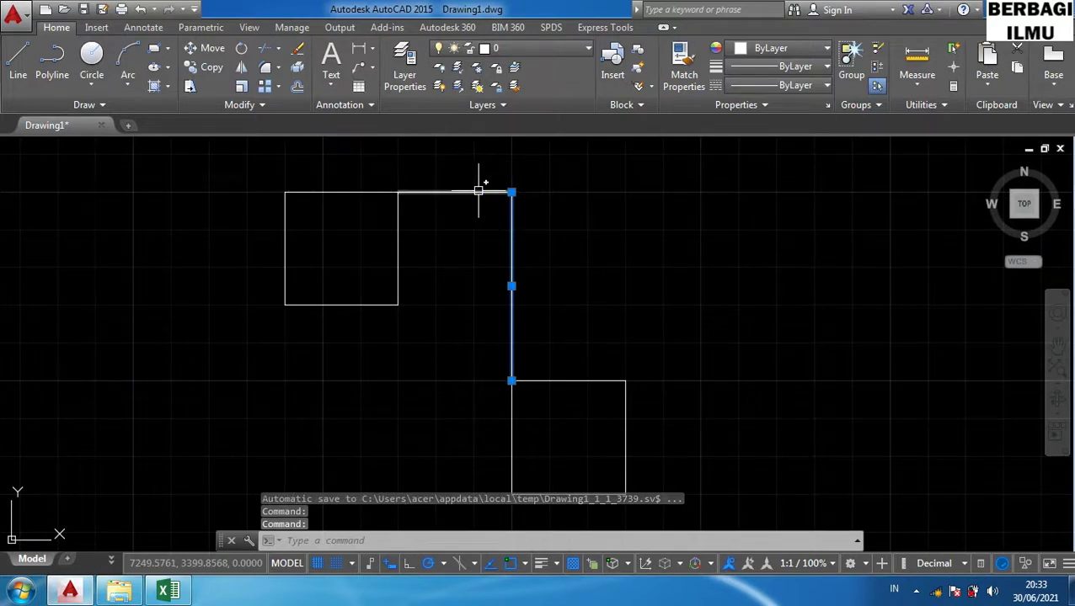
pyautogui.click(481, 191)
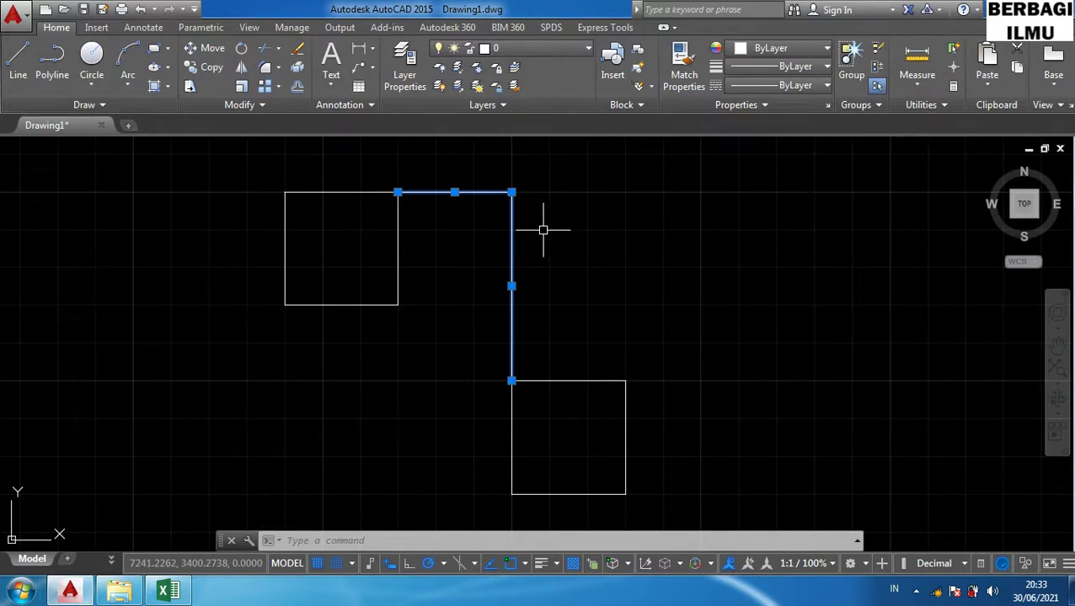
pyautogui.press('Escape')
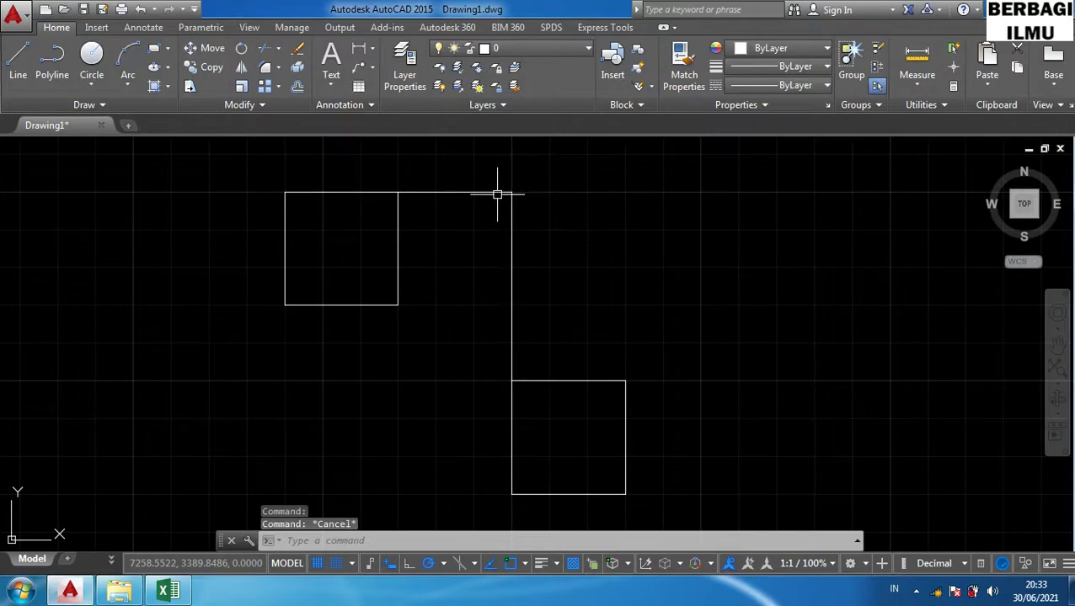
pyautogui.click(565, 247)
pyautogui.click(503, 187)
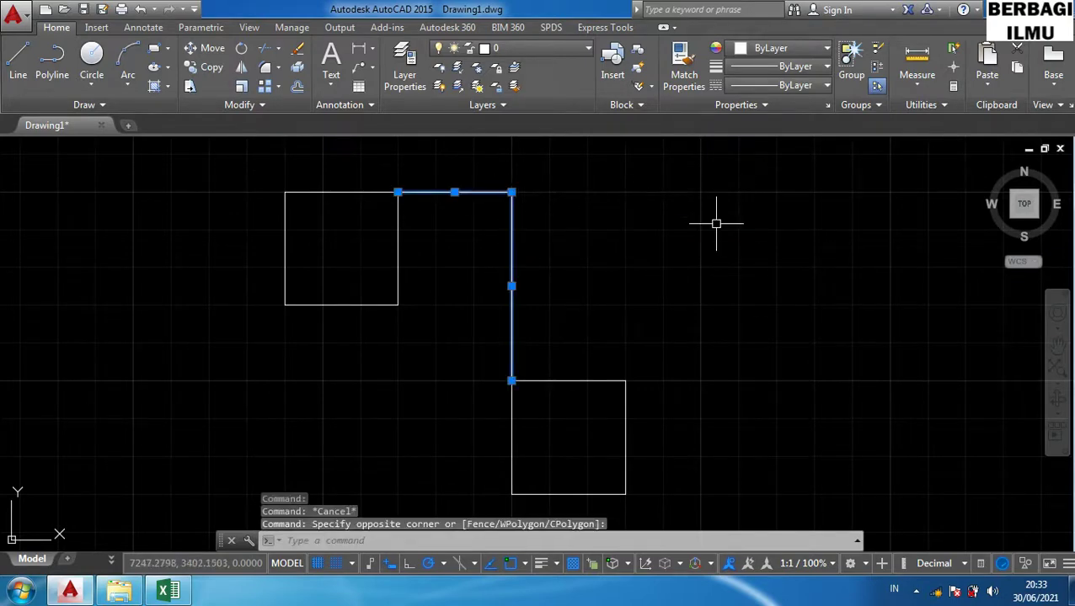
pyautogui.press('Delete')
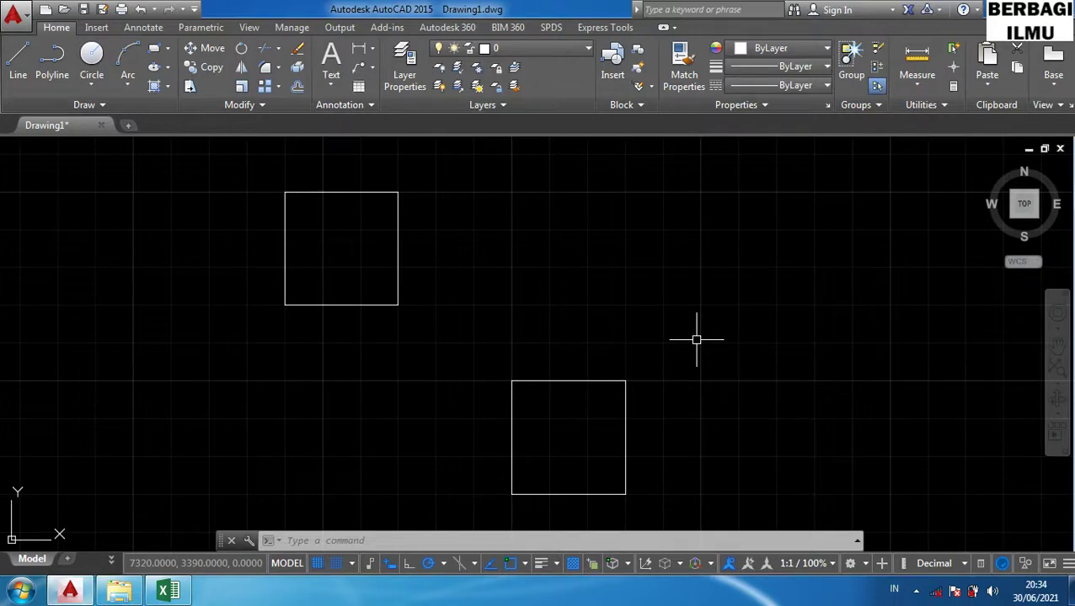
# Toggle Object Snap Tracking off and back on.
pyautogui.press('F11')
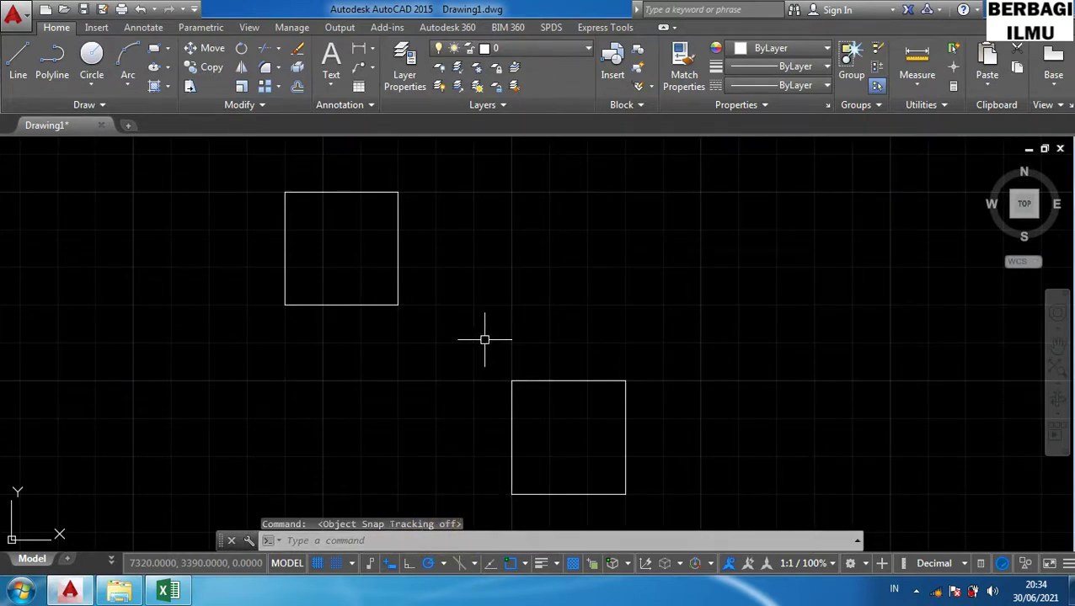
pyautogui.press('F11')
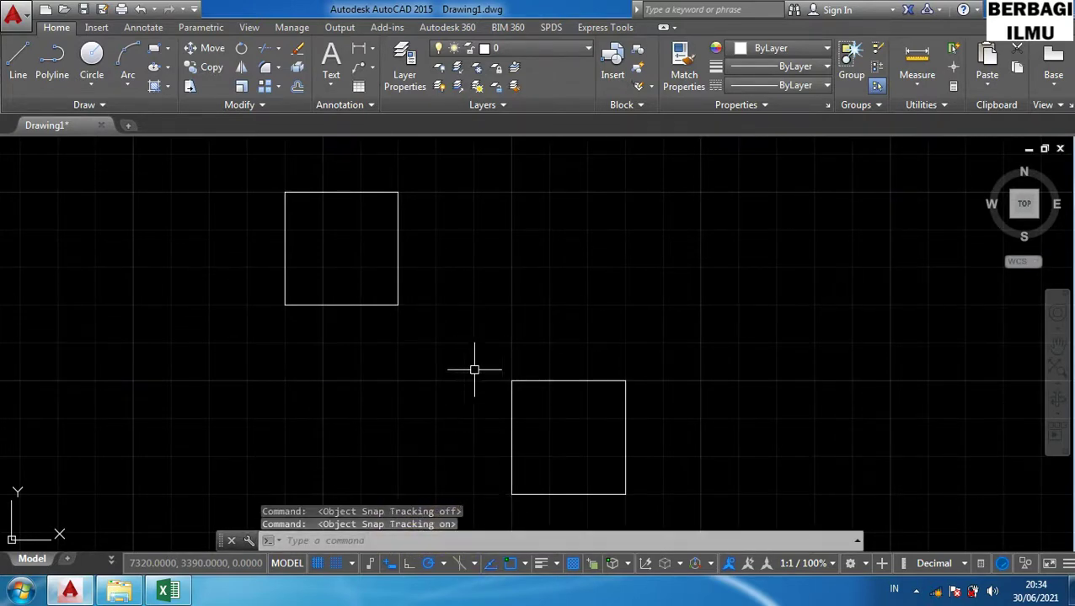
# Toggle Object Snap Tracking off and on, and draw a circle centred where the upper square's top-right and lower square's top-left corner alignments meet.
pyautogui.click(491, 563)
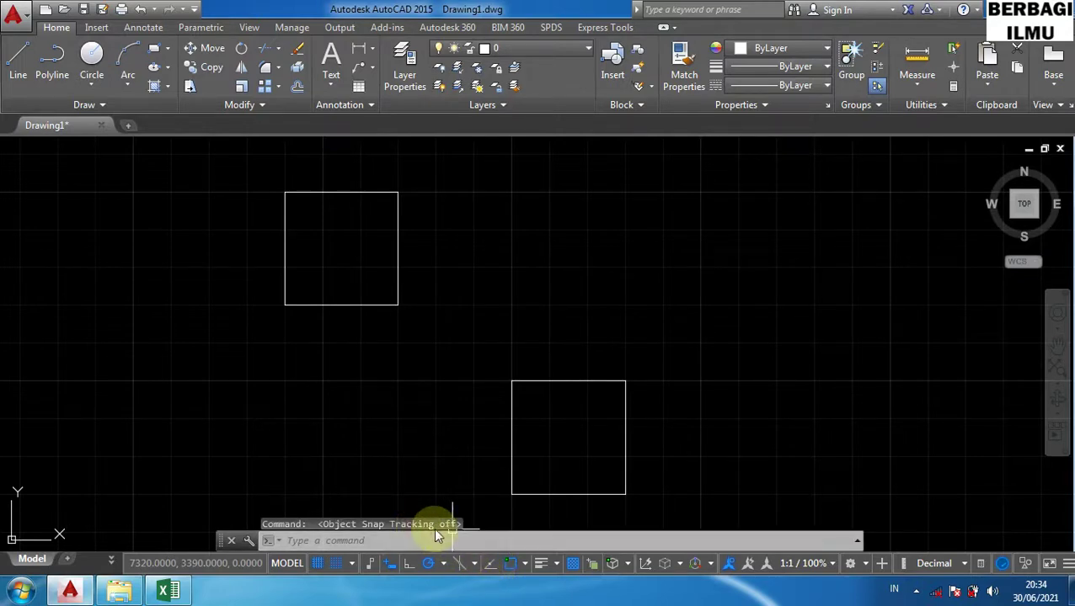
pyautogui.click(490, 563)
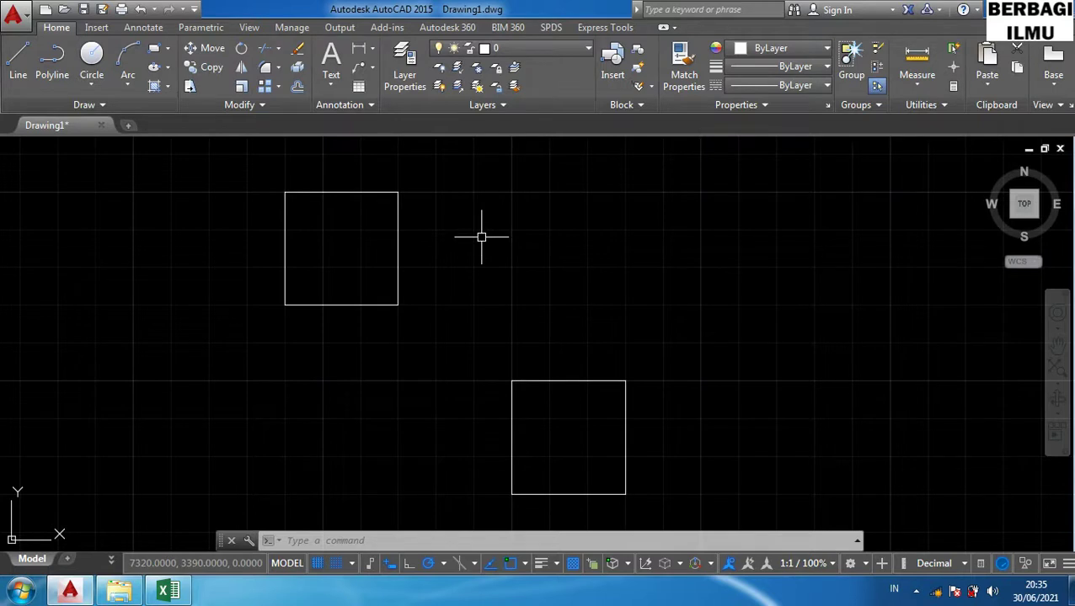
pyautogui.write('c')
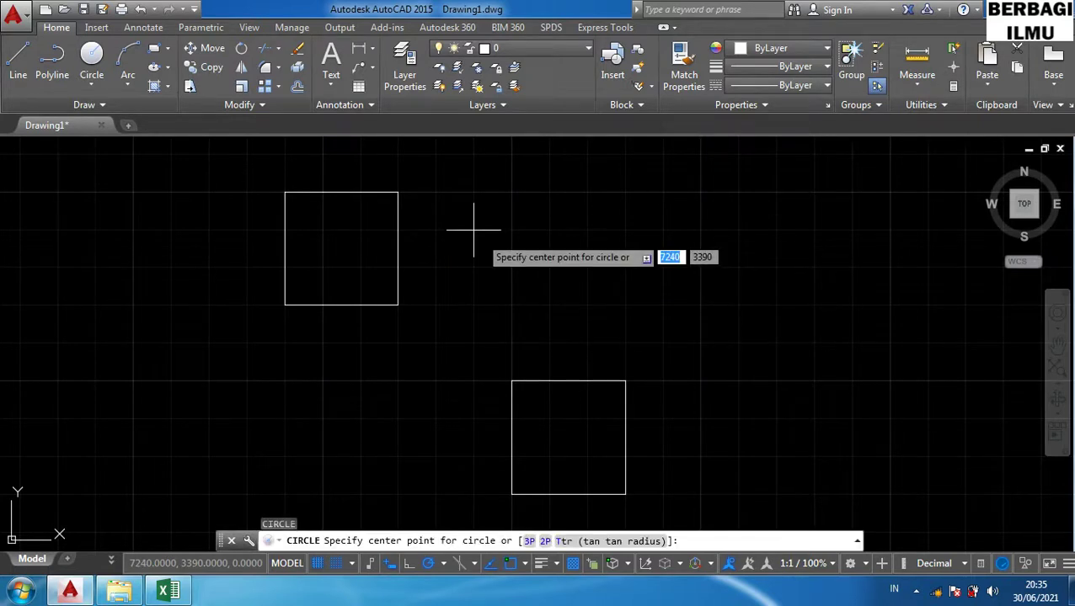
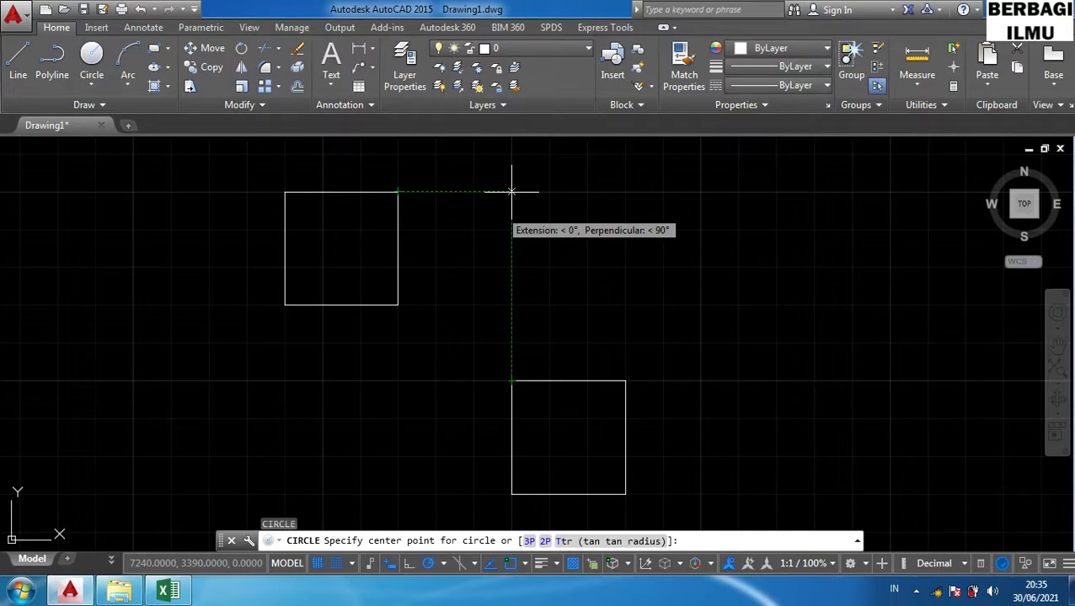
pyautogui.click(511, 192)
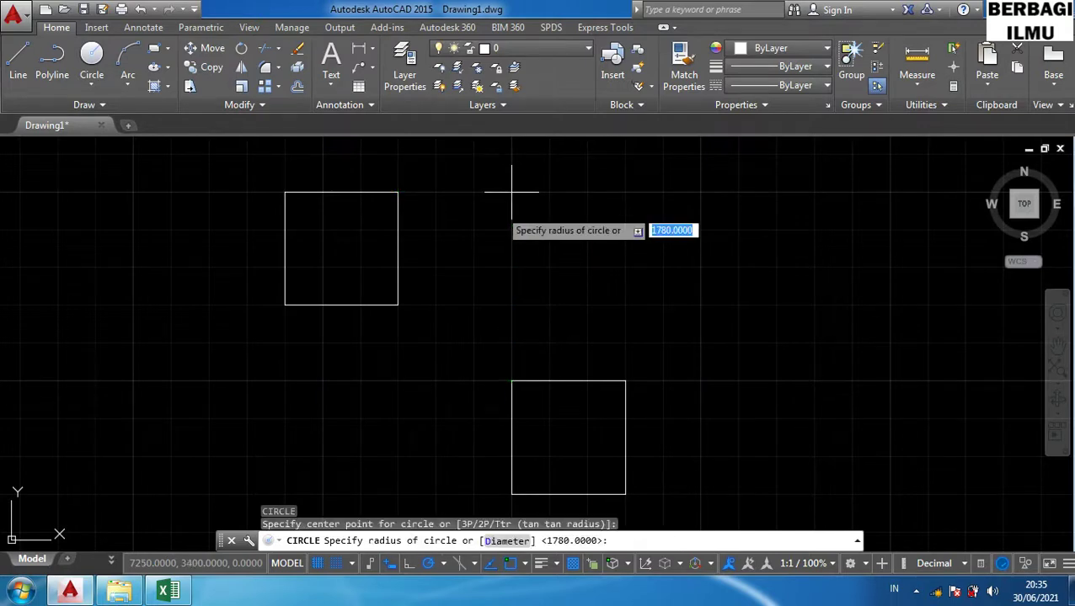
pyautogui.click(549, 227)
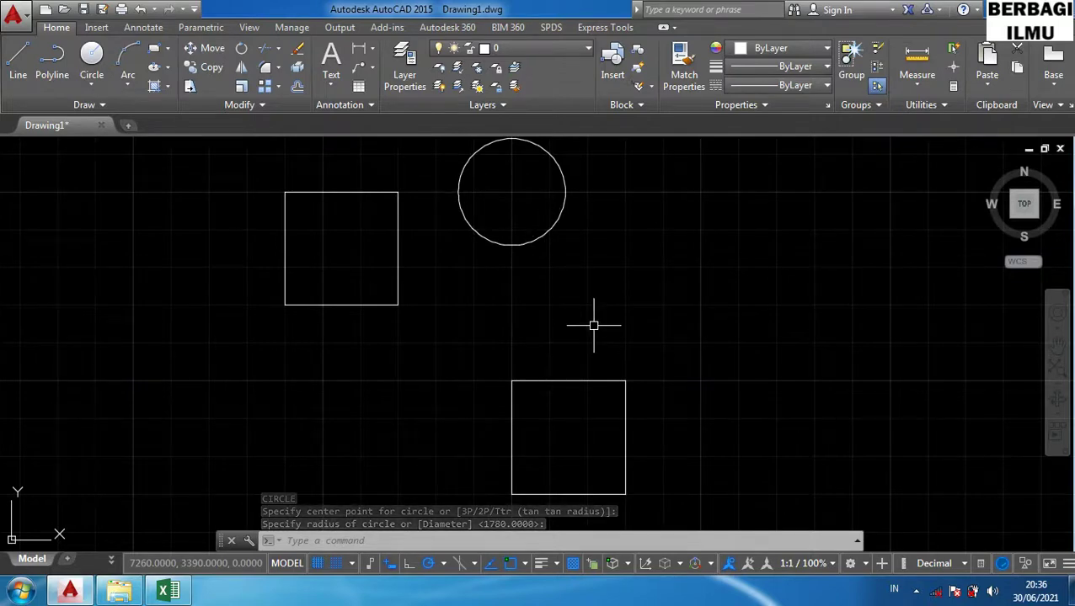
# Draw connected lines from the lower square's top-left corner up to the circle's centre and across to the upper square's top-right corner.
pyautogui.write('l')
pyautogui.press('Return')
pyautogui.click(512, 380)
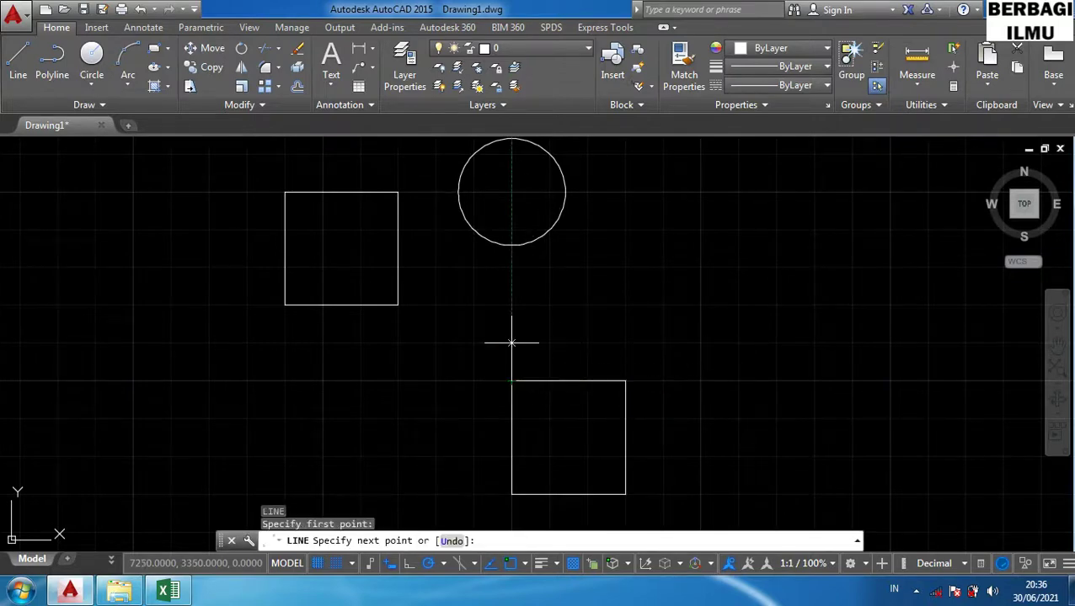
pyautogui.click(511, 192)
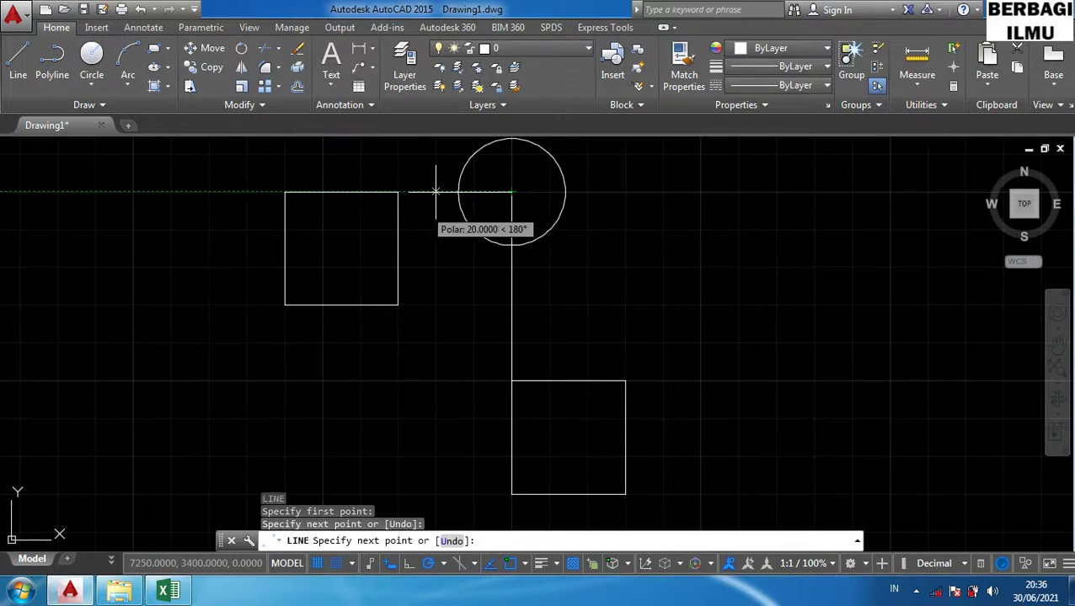
pyautogui.click(396, 191)
pyautogui.press('Return')
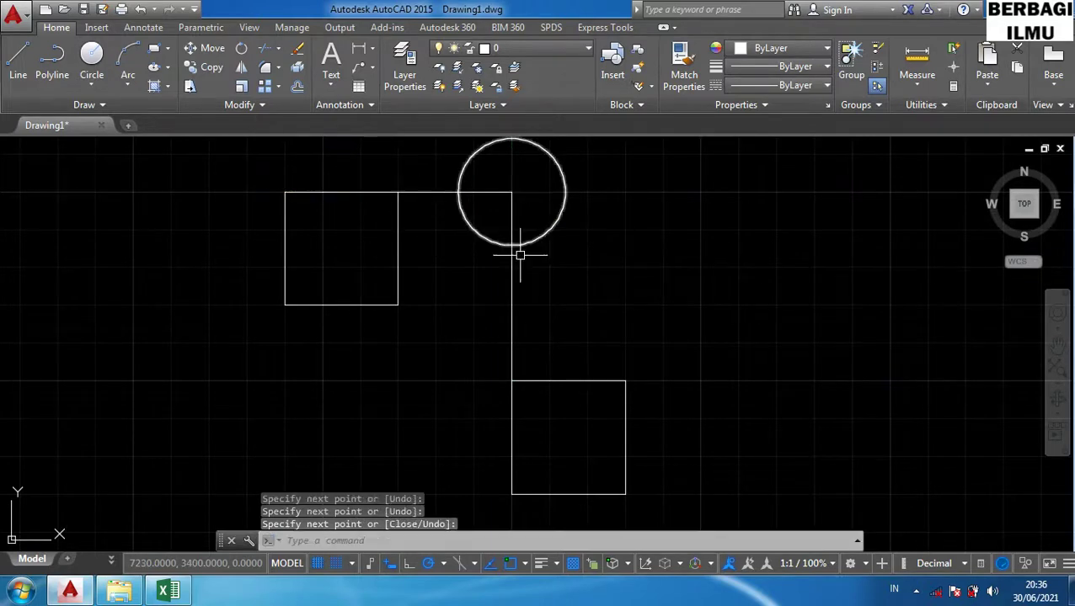
# Erase the vertical and horizontal lines that meet at the circle's centre.
pyautogui.moveTo(509, 207); pyautogui.dragTo(474, 245, button='middle')
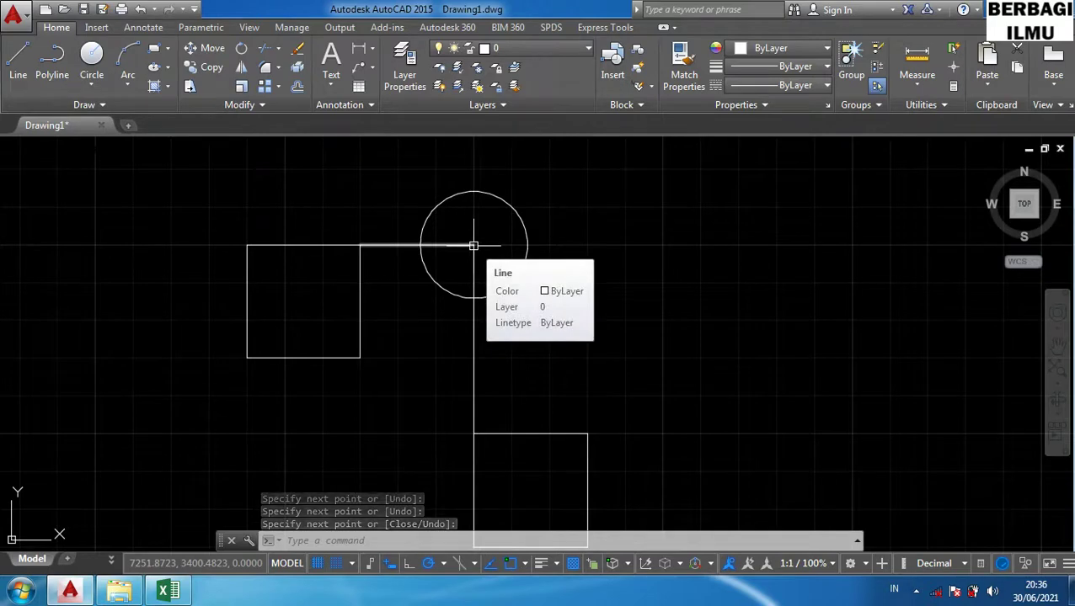
pyautogui.write('l')
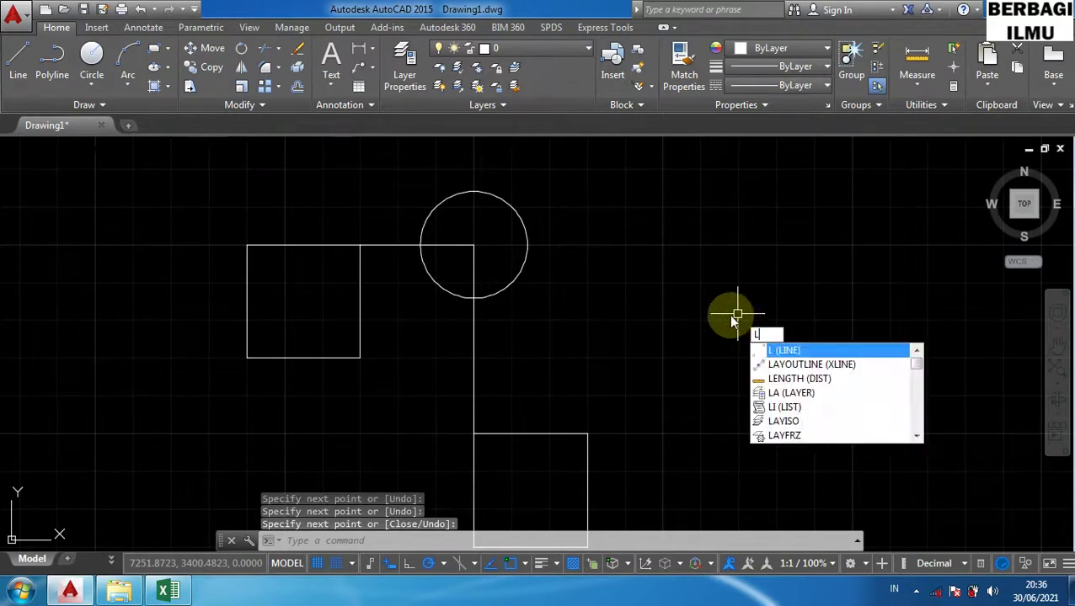
pyautogui.press('Escape')
pyautogui.click(501, 255)
pyautogui.click(462, 233)
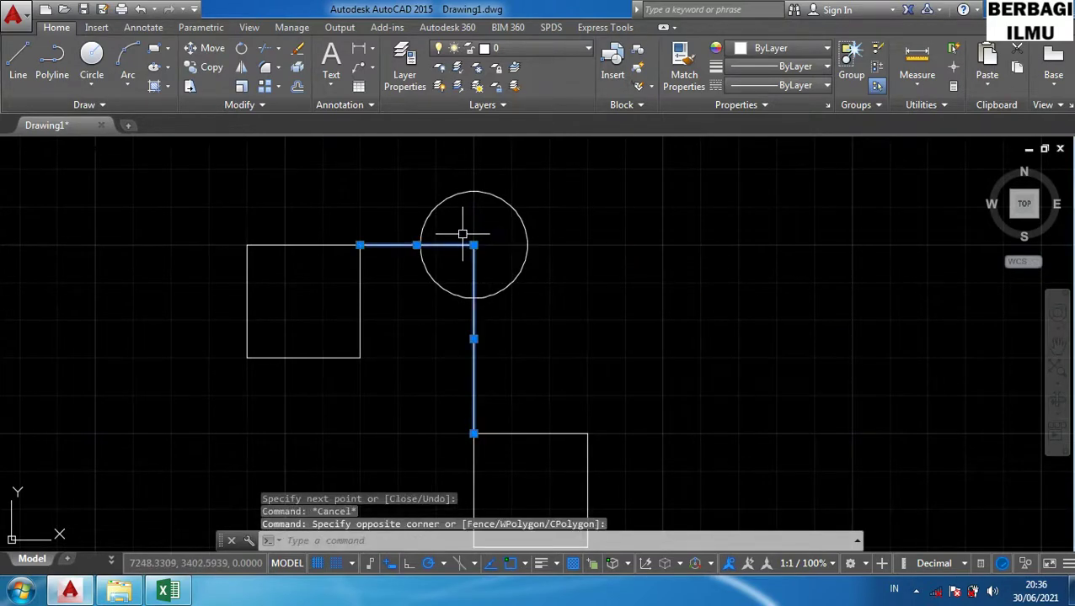
pyautogui.press('Delete')
# Preview line start points at the circle's centre and at the tracked intersection of the two squares' facing corners without drawing anything.
pyautogui.write('l')
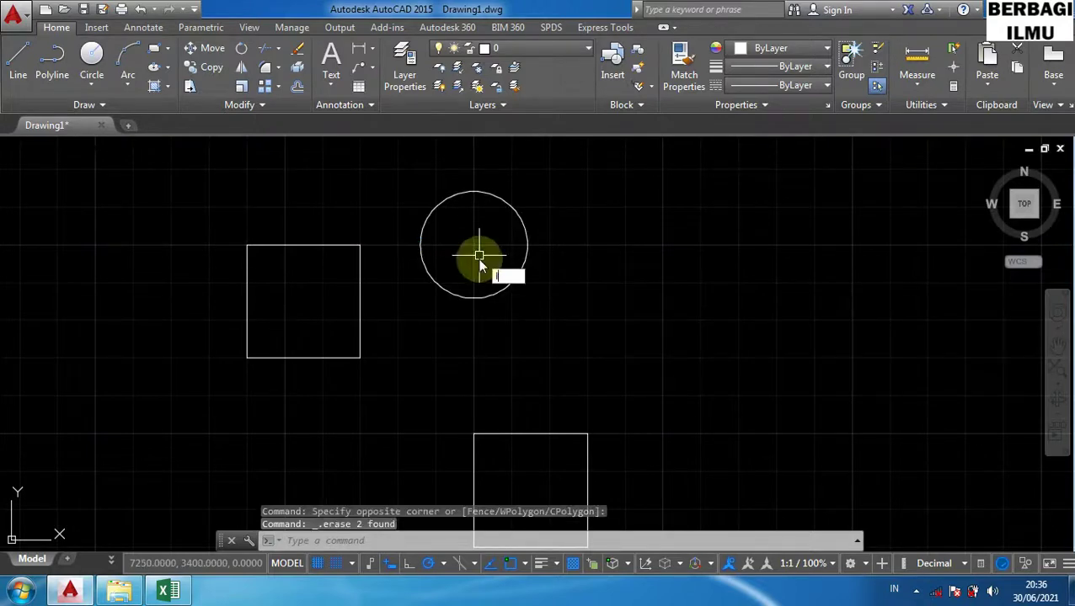
pyautogui.press('Return')
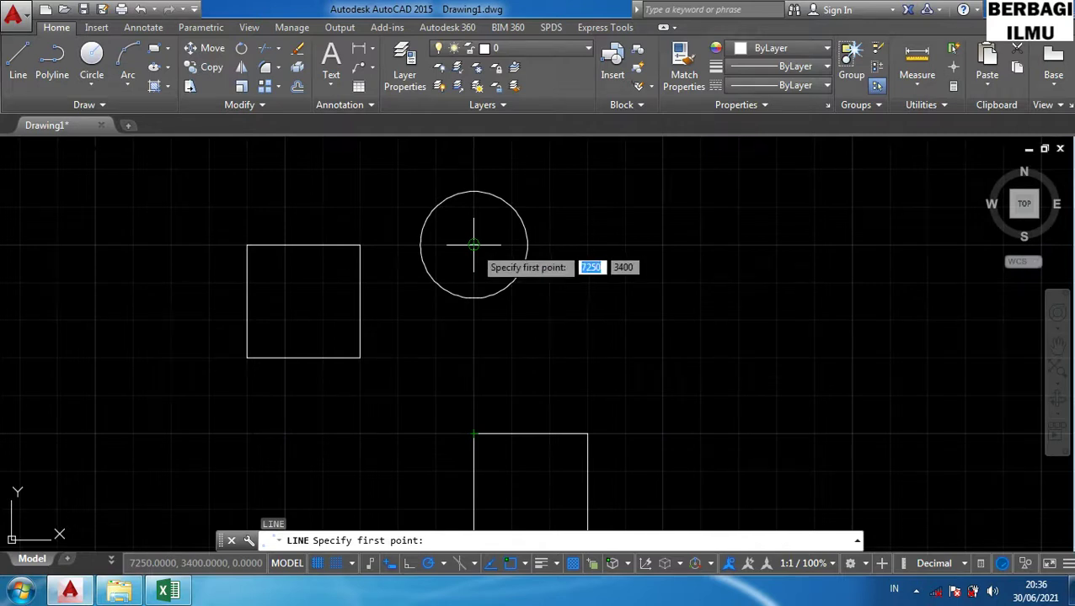
pyautogui.press('Escape')
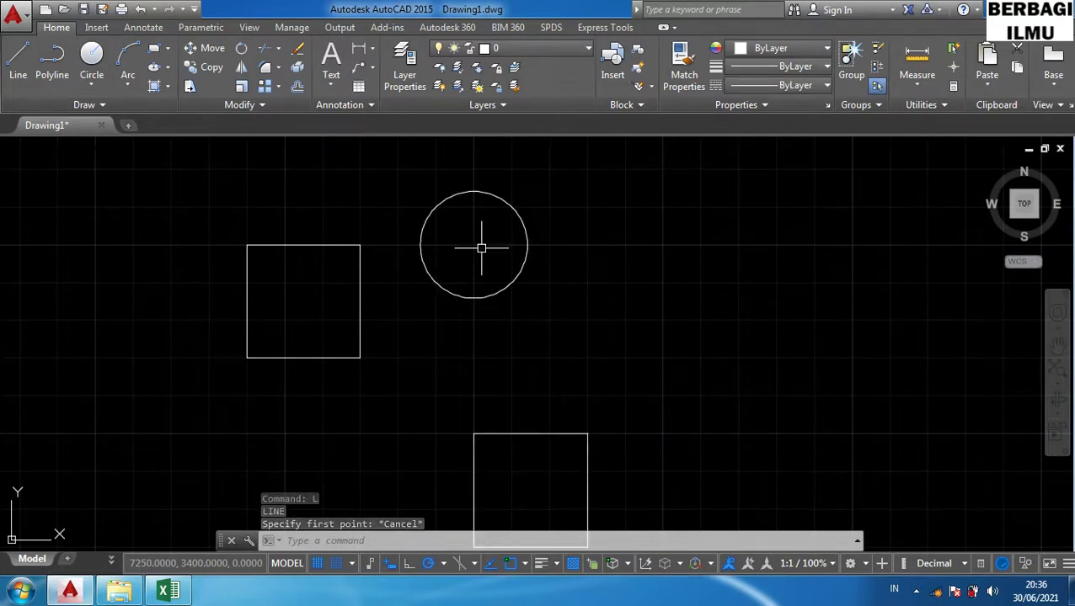
pyautogui.moveTo(446, 441); pyautogui.dragTo(460, 394, button='middle')
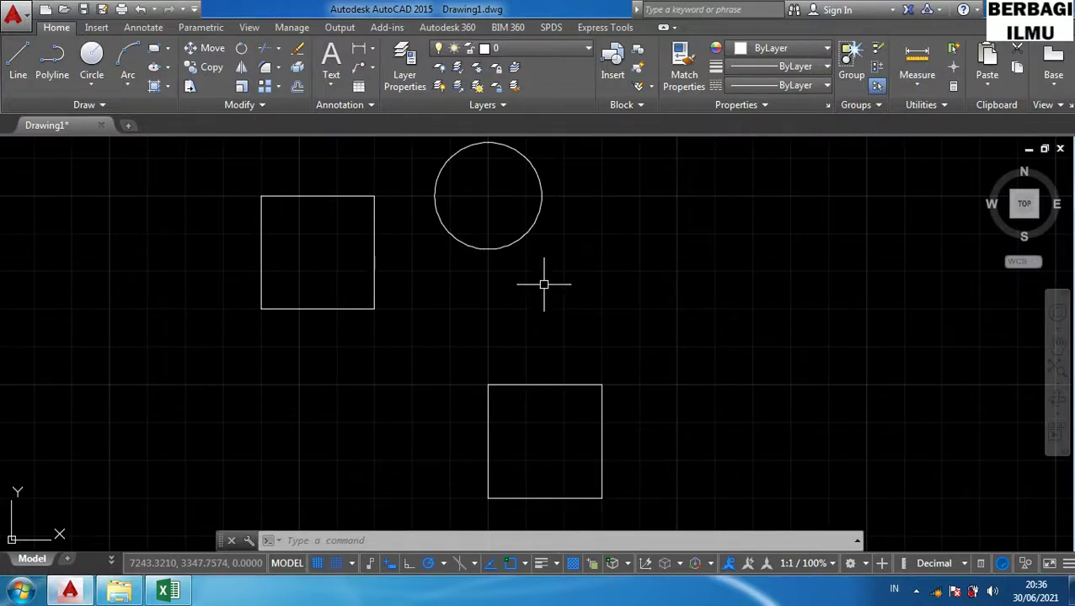
pyautogui.write('l')
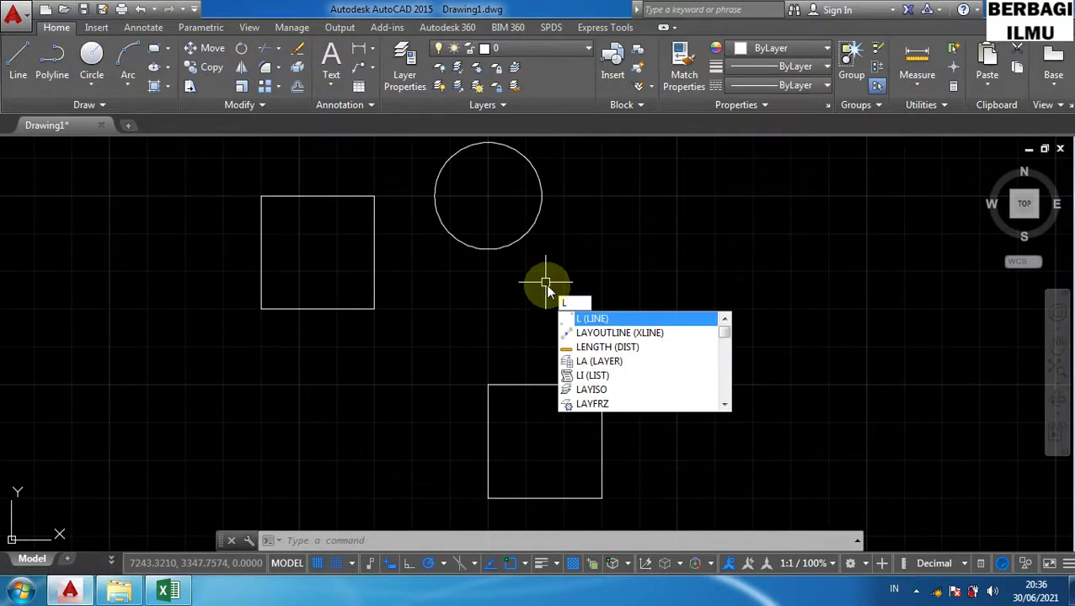
pyautogui.press('Return')
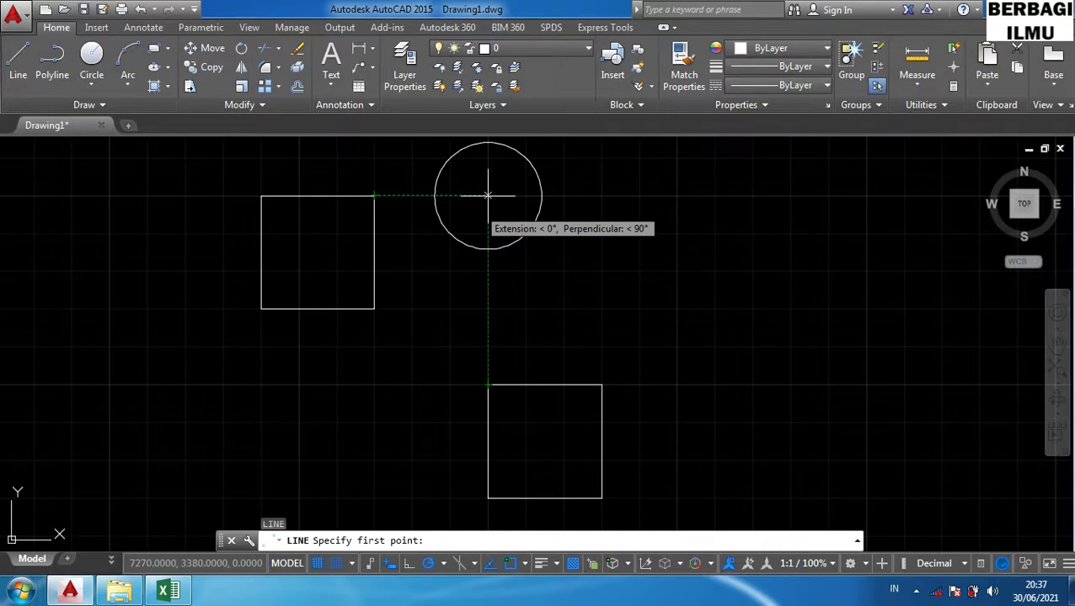
pyautogui.press('Escape')
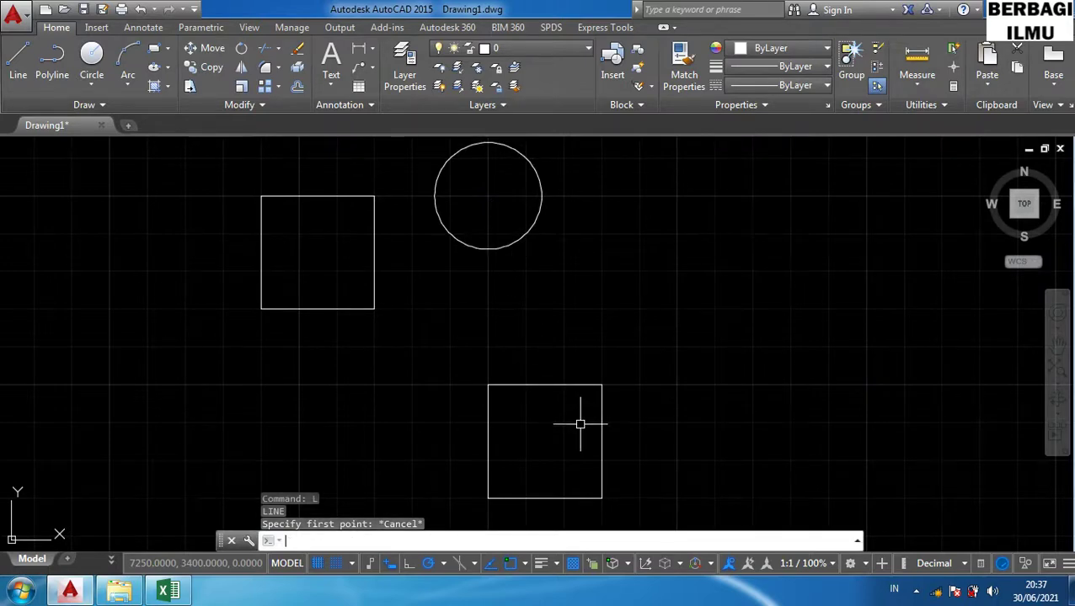
# Turn off Object Snap Tracking and preview a circle centre at the extension intersection of the two squares' corners, without placing it.
pyautogui.click(492, 562)
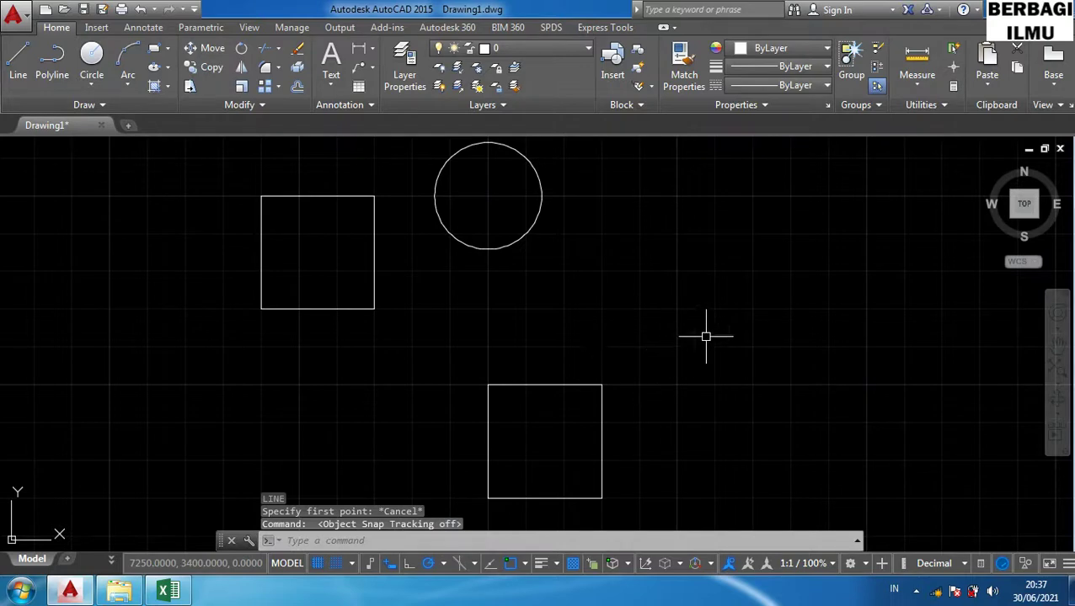
pyautogui.write('l')
pyautogui.press('Return')
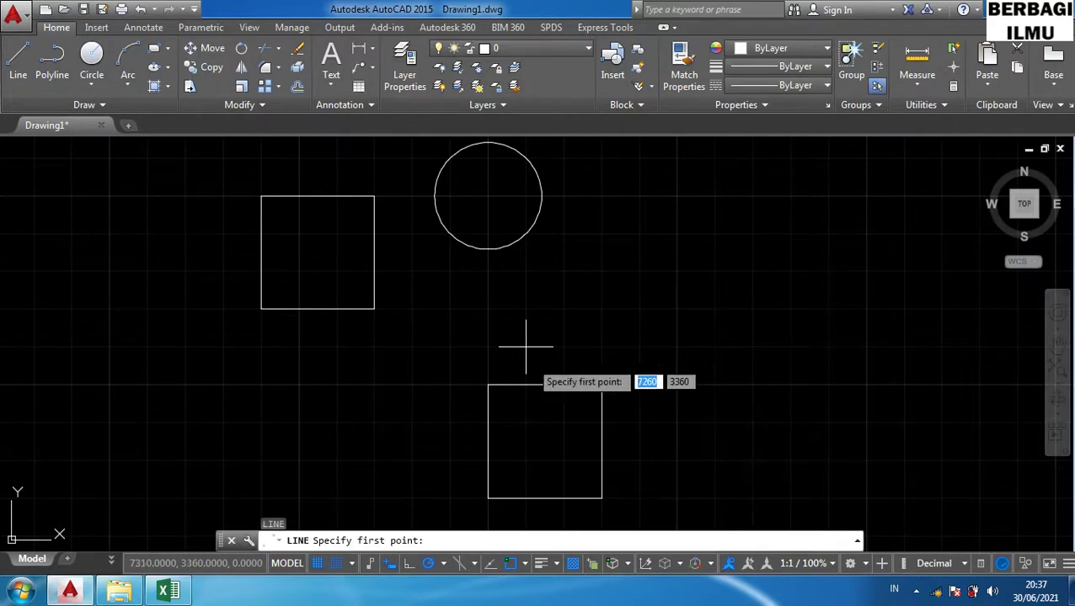
pyautogui.press('Escape')
pyautogui.write('v')
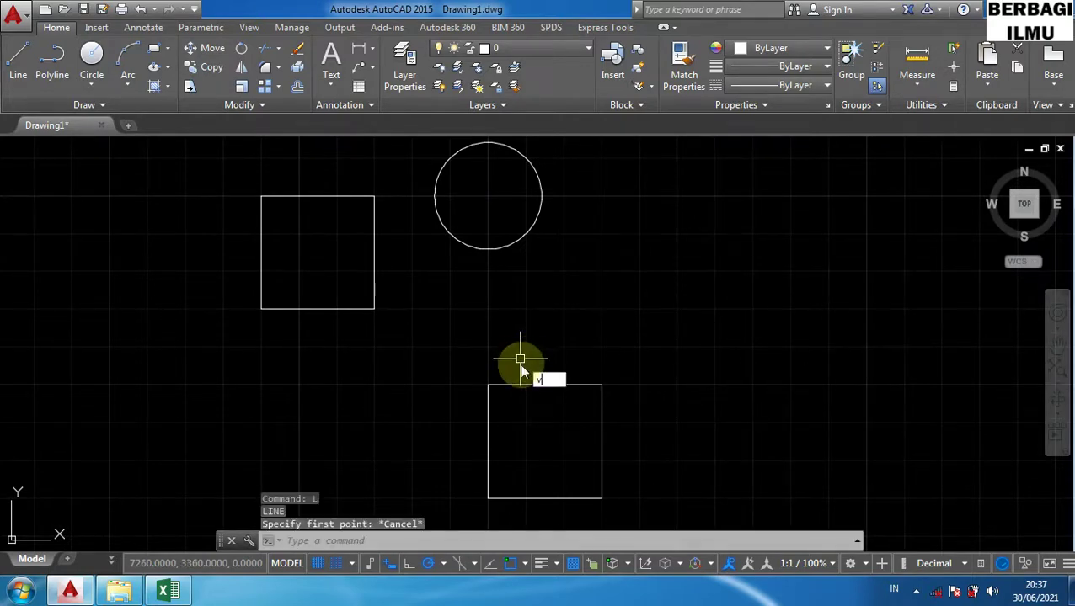
pyautogui.press('Escape')
pyautogui.write('c')
pyautogui.press('Return')
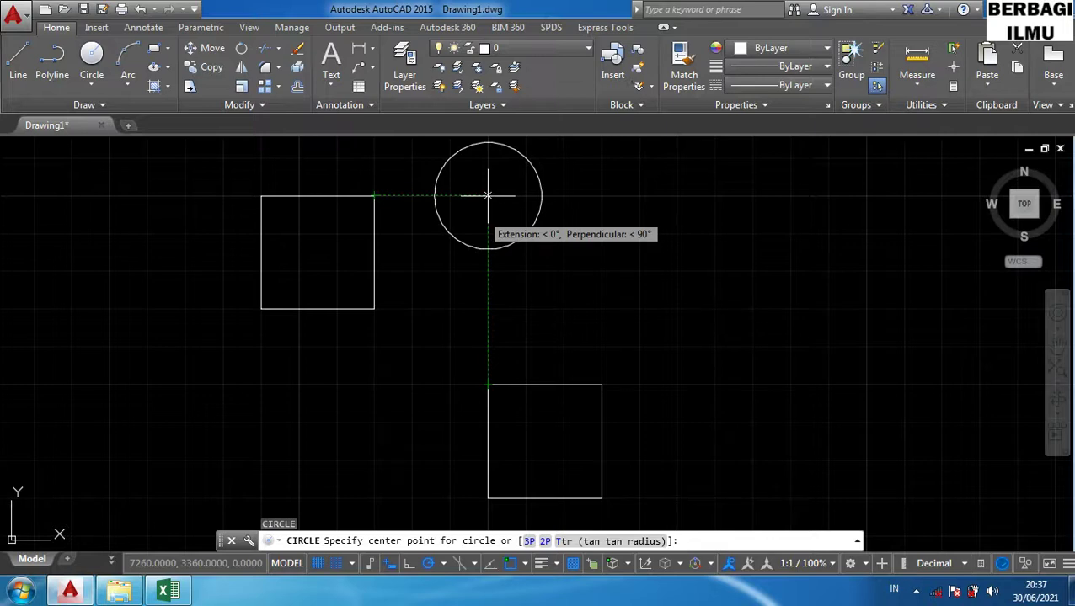
pyautogui.press('Escape')
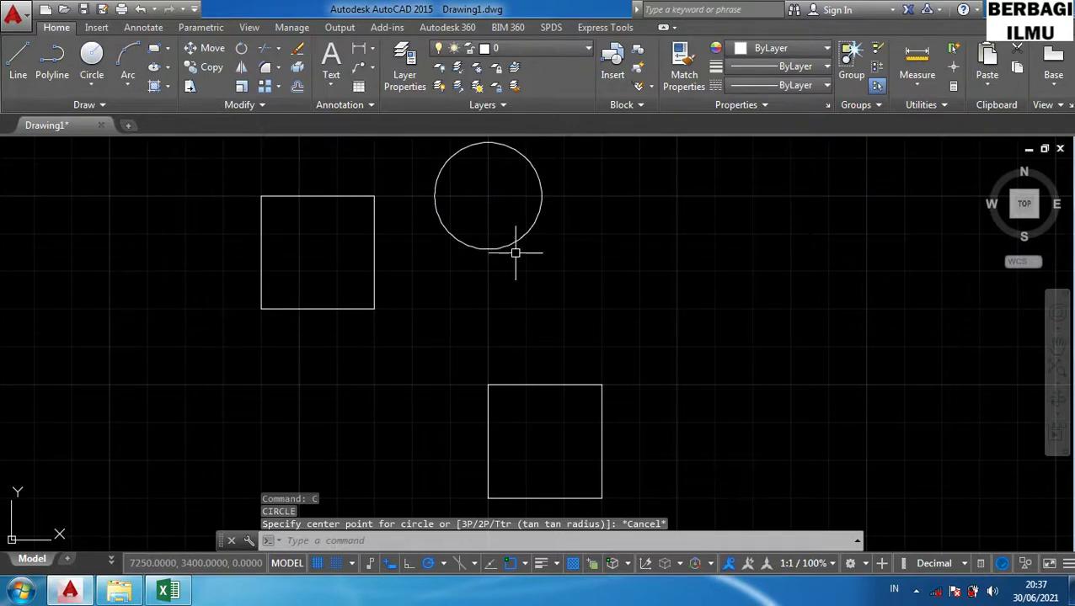
# Erase the circle beside the upper square.
pyautogui.click(513, 250)
pyautogui.click(496, 217)
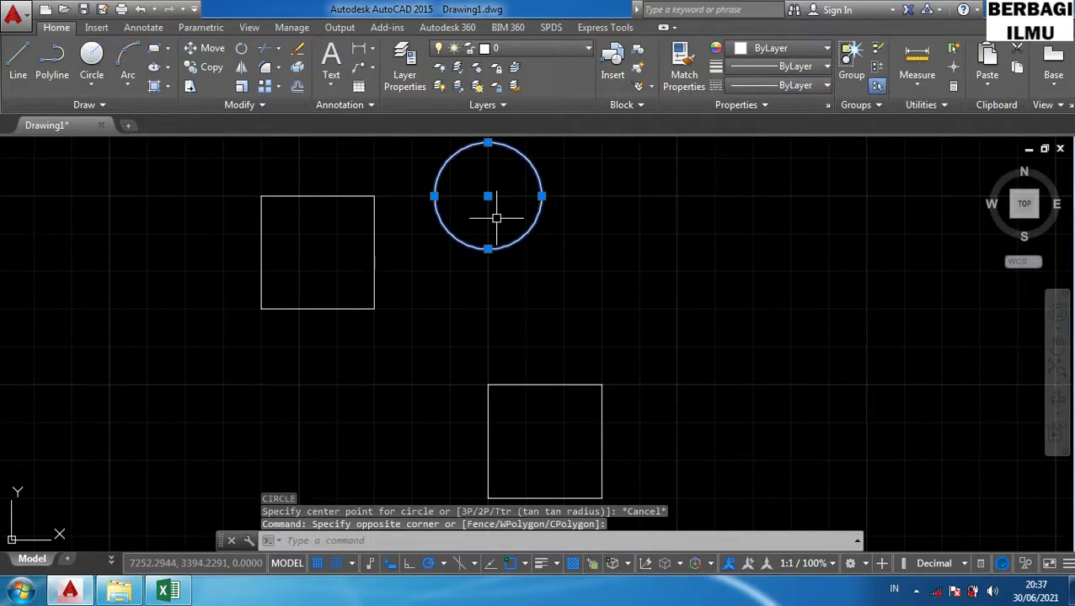
pyautogui.press('Delete')
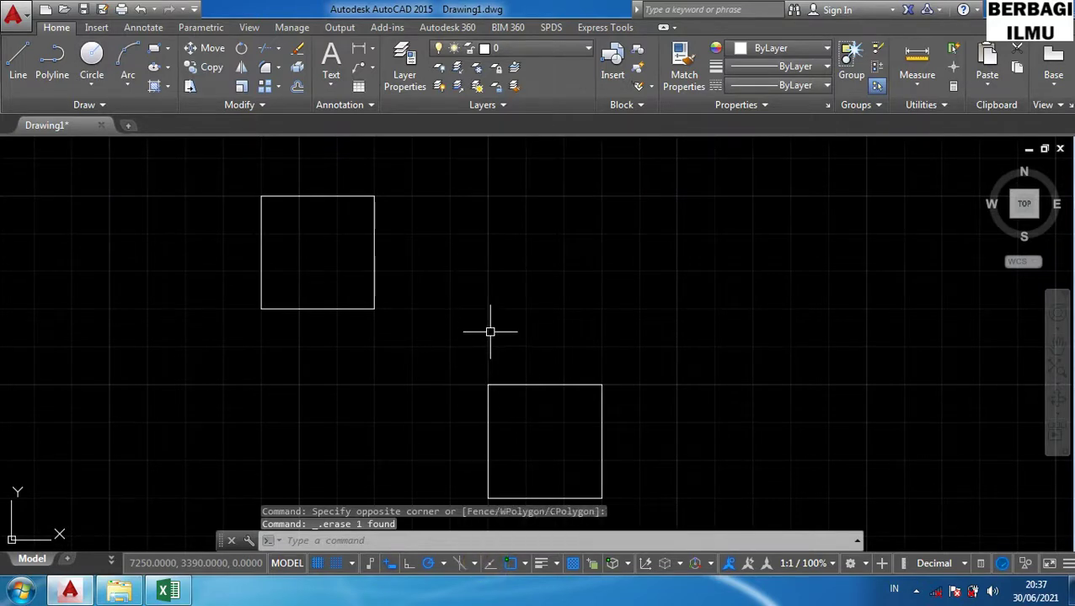
# Preview a circle centre again where the upper square's top edge aligns with the lower square's left edge, and cancel the command.
pyautogui.write('l')
pyautogui.press('Escape')
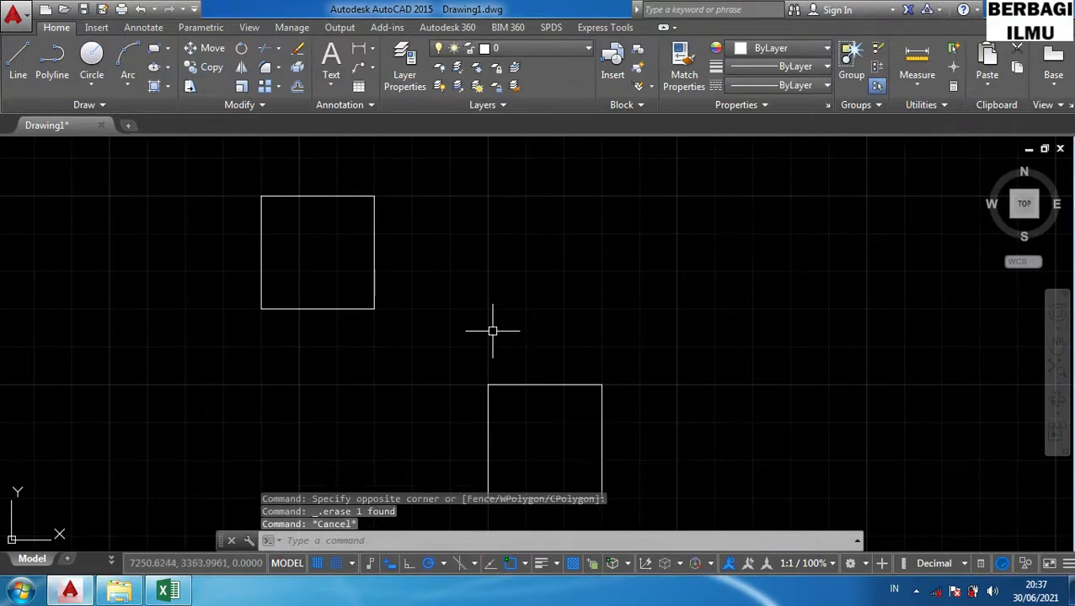
pyautogui.write('c')
pyautogui.press('Return')
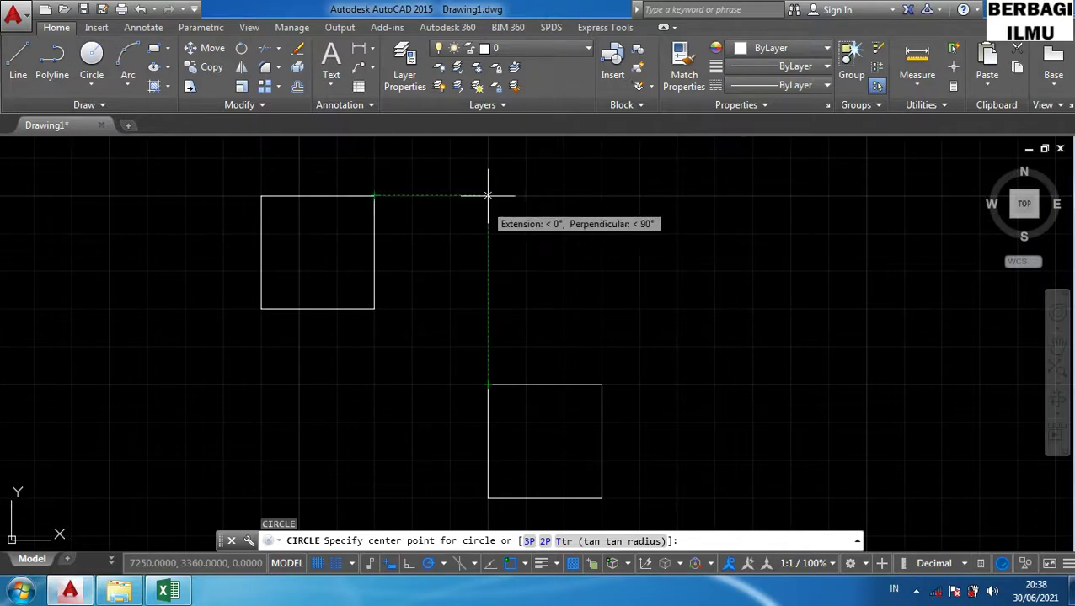
pyautogui.scroll(-3, 487, 195)
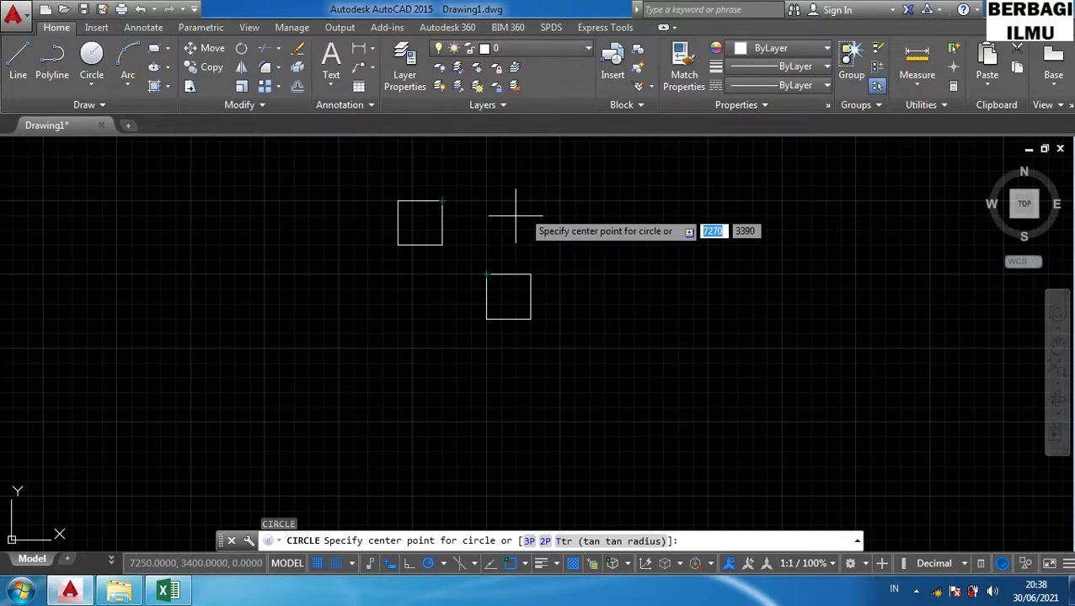
pyautogui.moveTo(524, 221); pyautogui.dragTo(513, 285, button='middle')
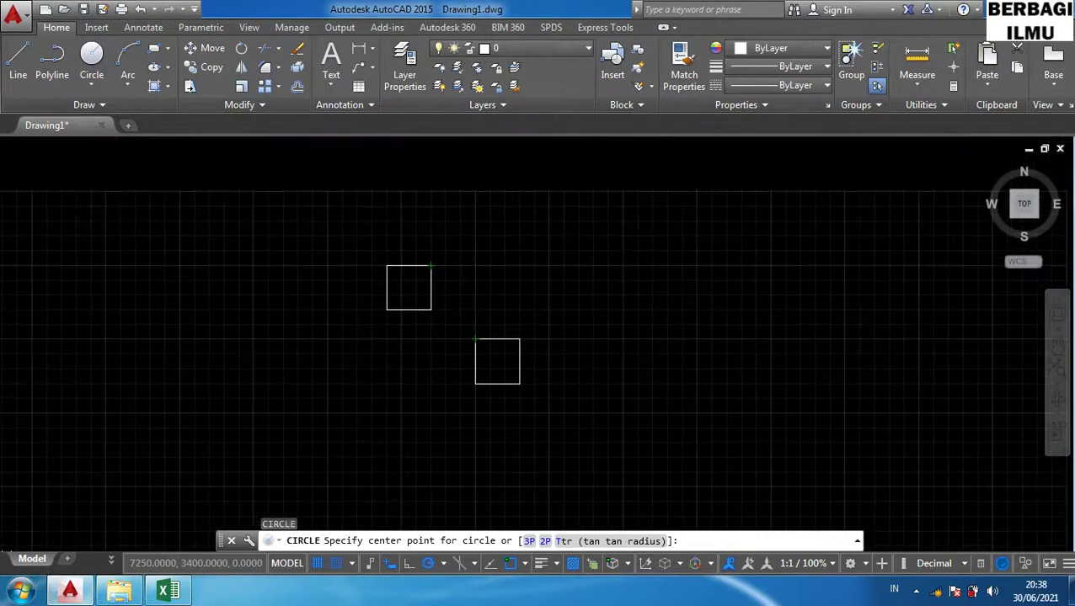
pyautogui.press('Escape')
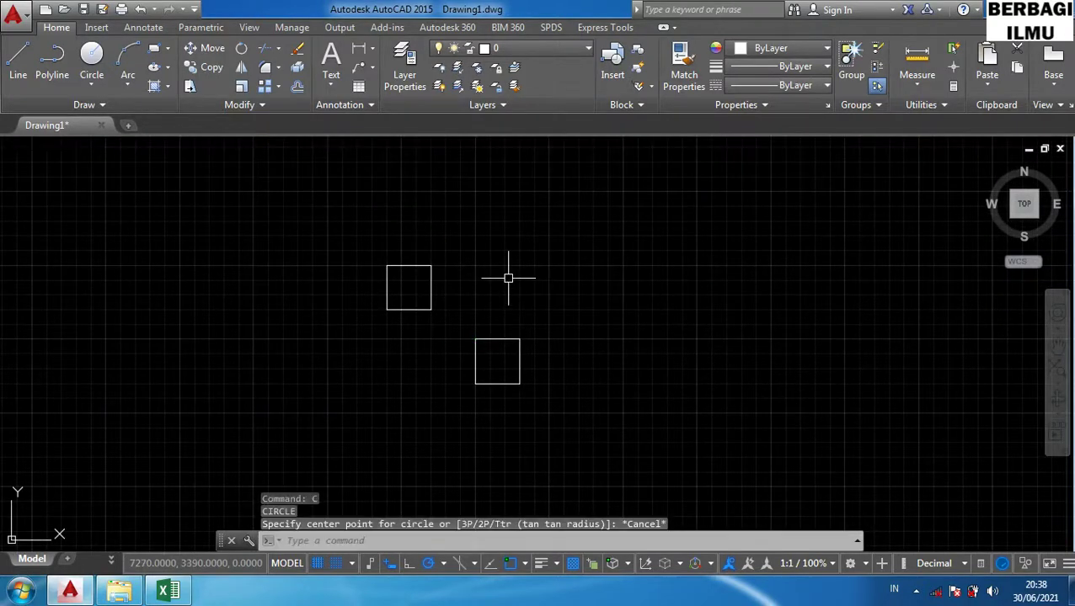
# Copy the lower square from its upper-right corner to a point about 92 units away at 41°, up and to the right.
pyautogui.click(565, 417)
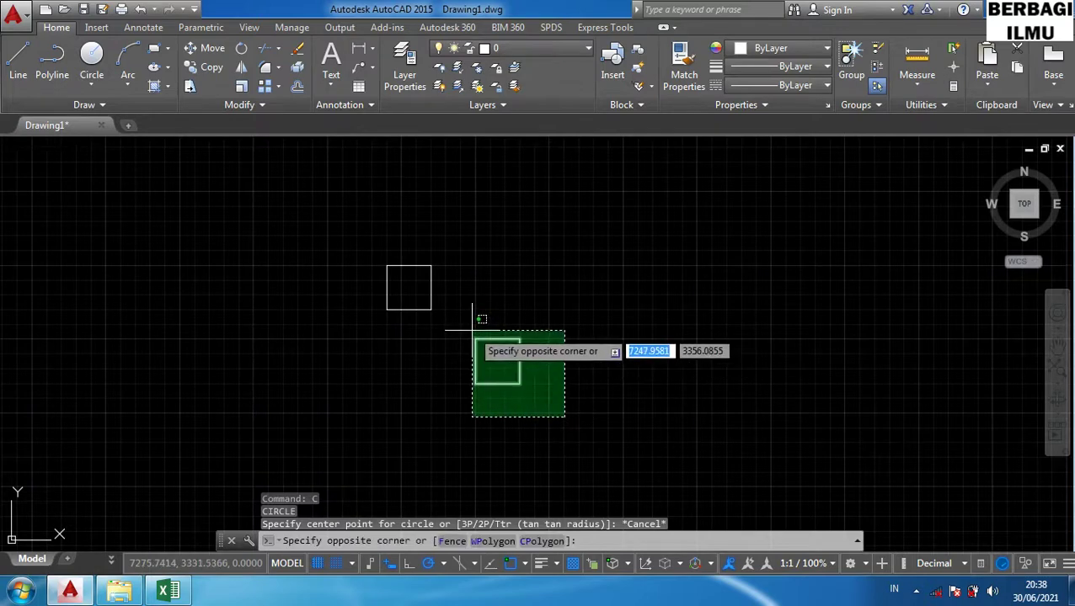
pyautogui.click(469, 328)
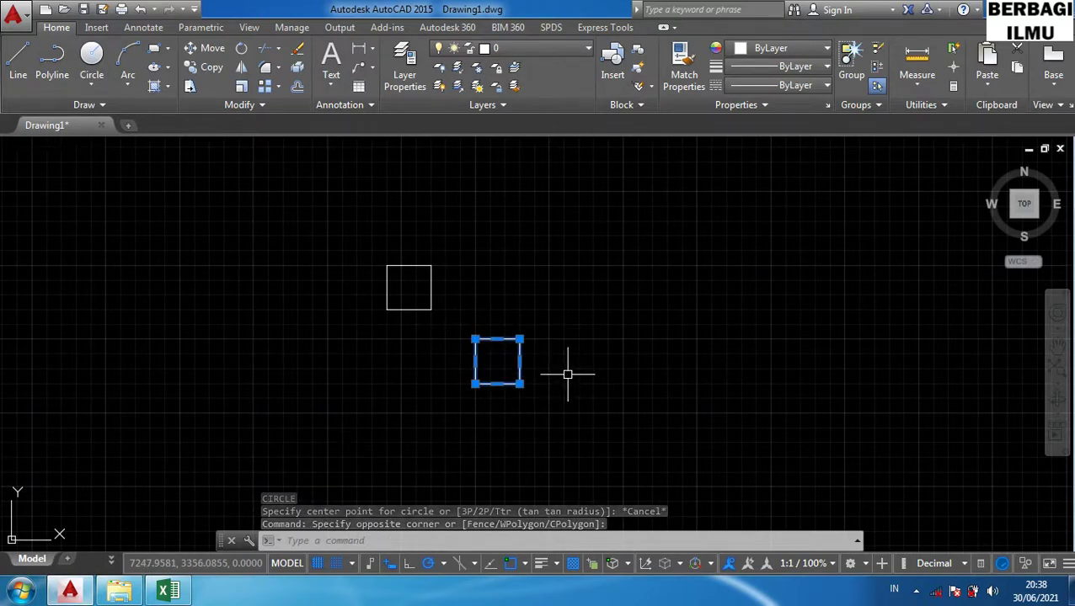
pyautogui.write('co')
pyautogui.press('Return')
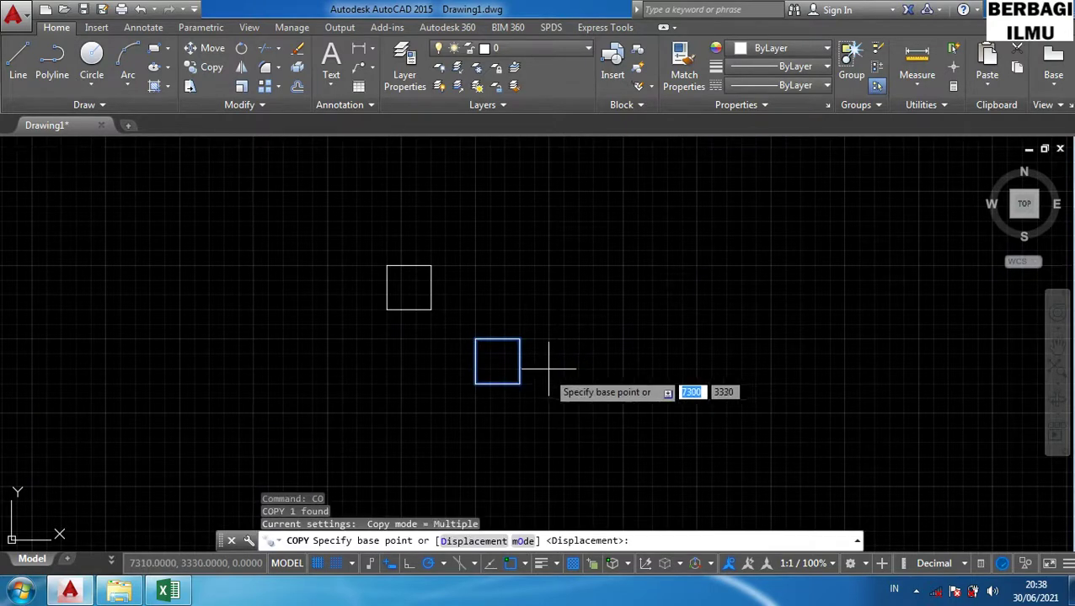
pyautogui.click(520, 340)
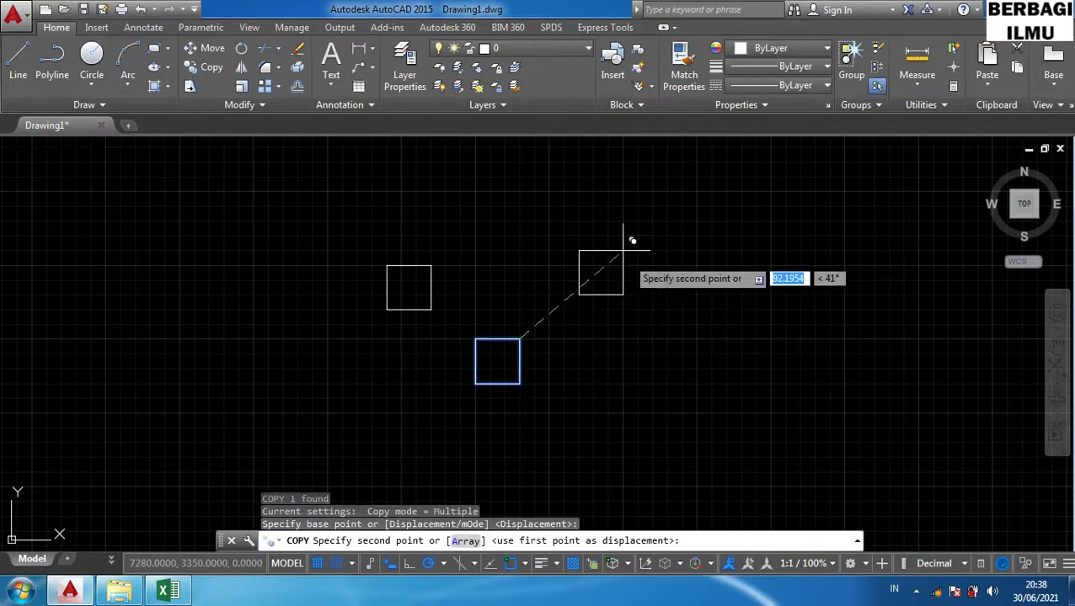
pyautogui.click(623, 250)
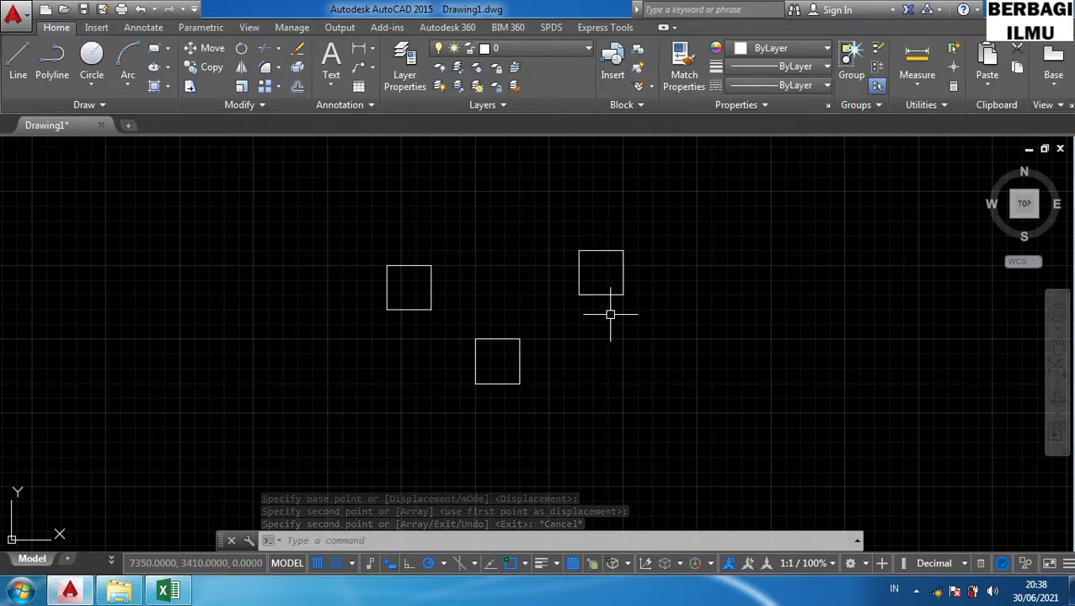
# With Object Snap Tracking off, preview line start points along the lower square's top edge and between the squares.
pyautogui.write('l')
pyautogui.press('Return')
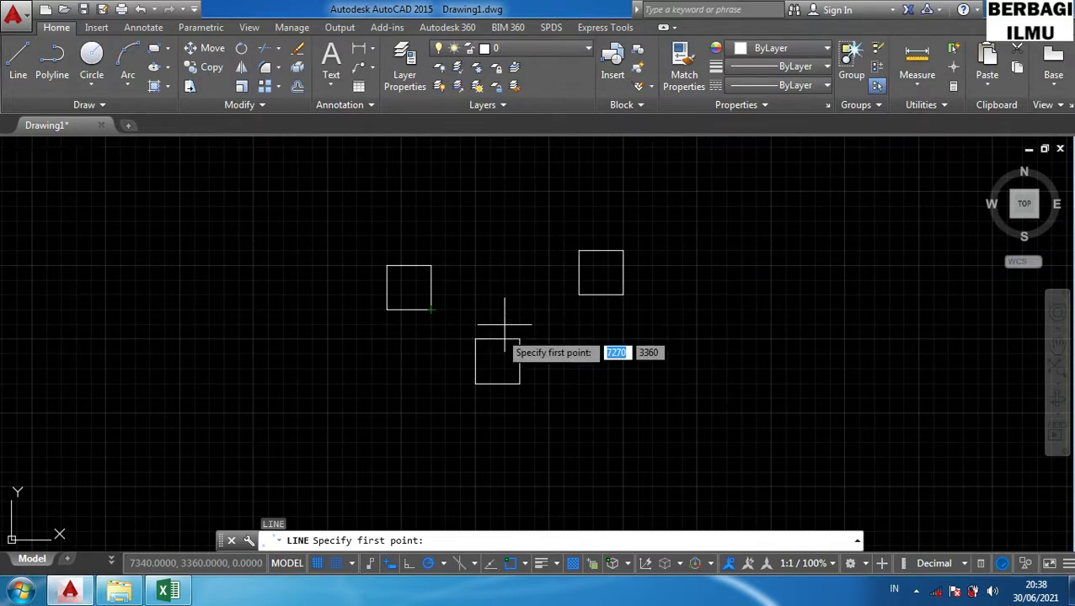
pyautogui.scroll(4, 503, 307)
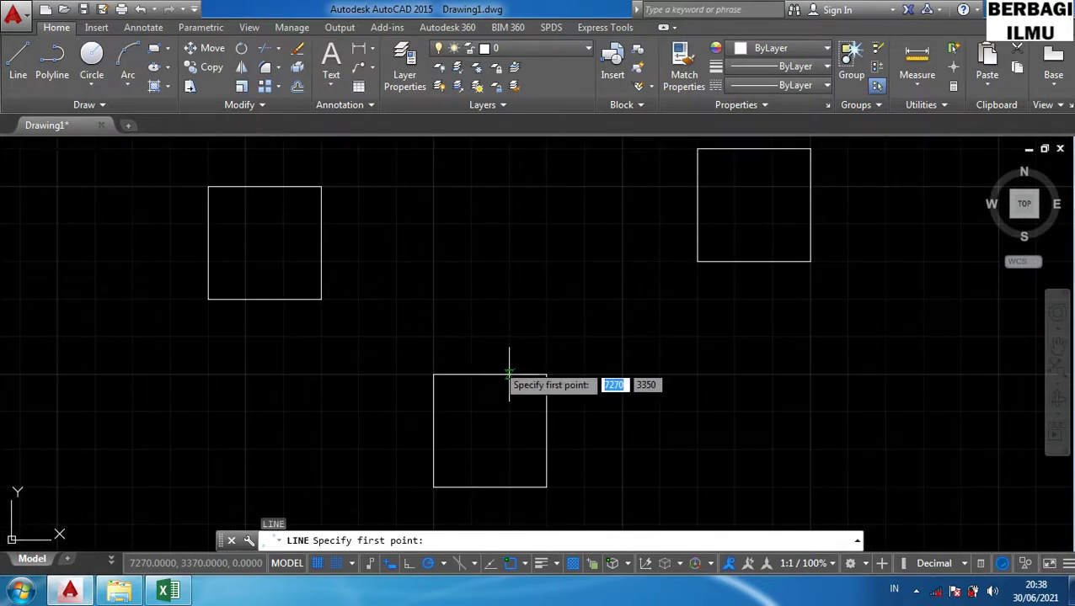
pyautogui.scroll(2, 468, 361)
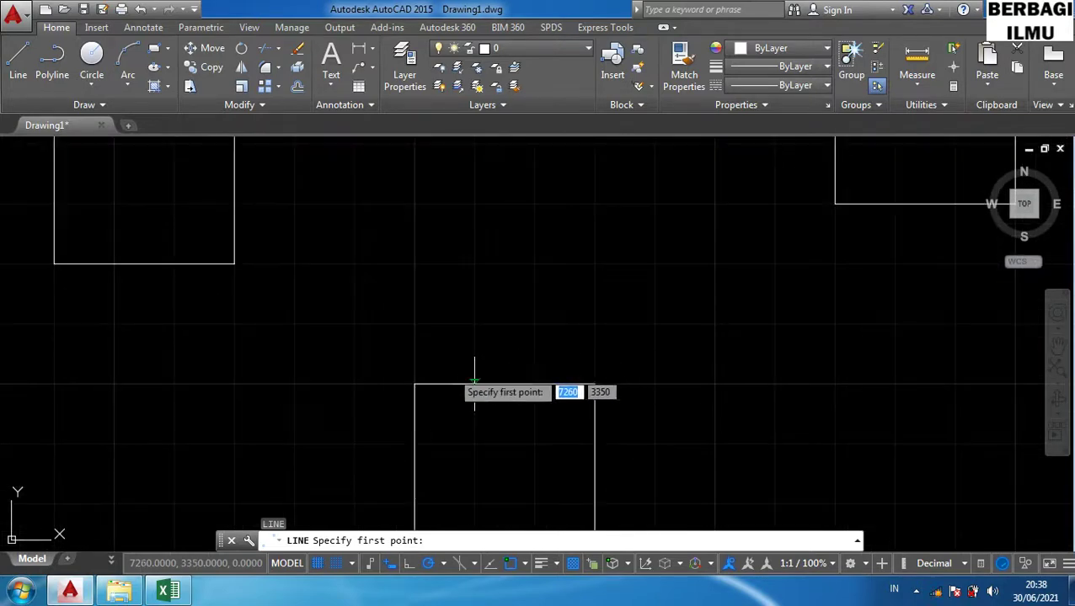
pyautogui.scroll(-2, 534, 384)
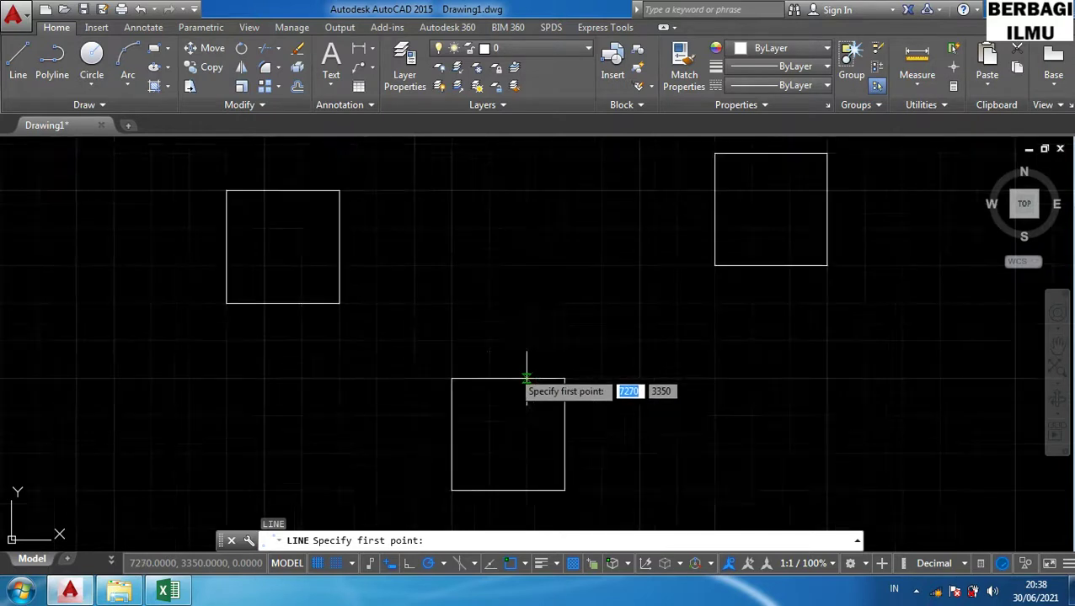
pyautogui.scroll(-4, 514, 379)
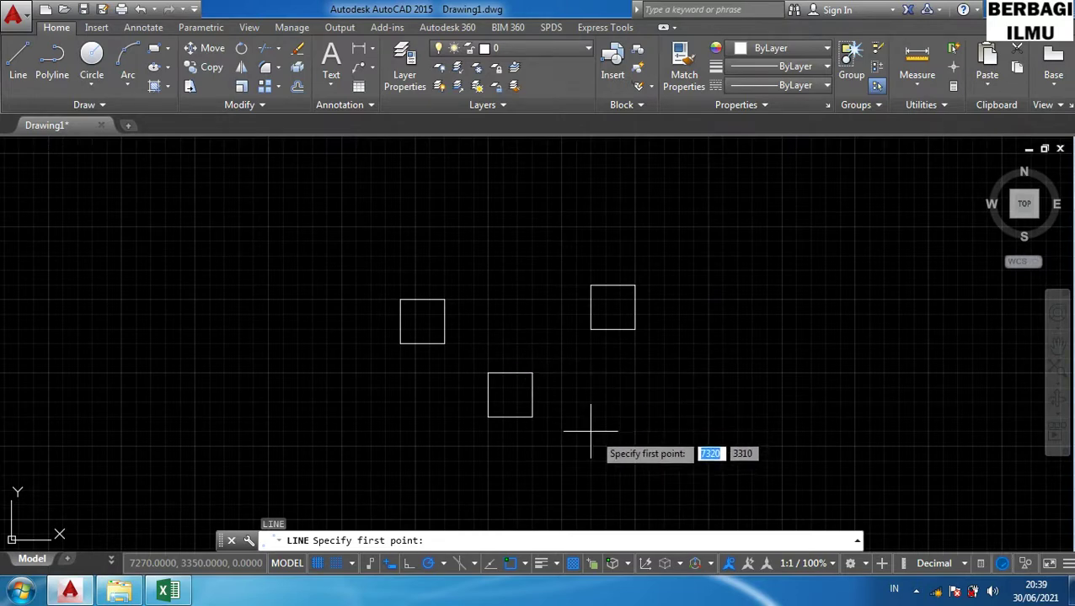
# Turn on Object Snap Tracking and preview line start points tracked perpendicular from the facing edges of the squares, cancelling each time.
pyautogui.press('F11')
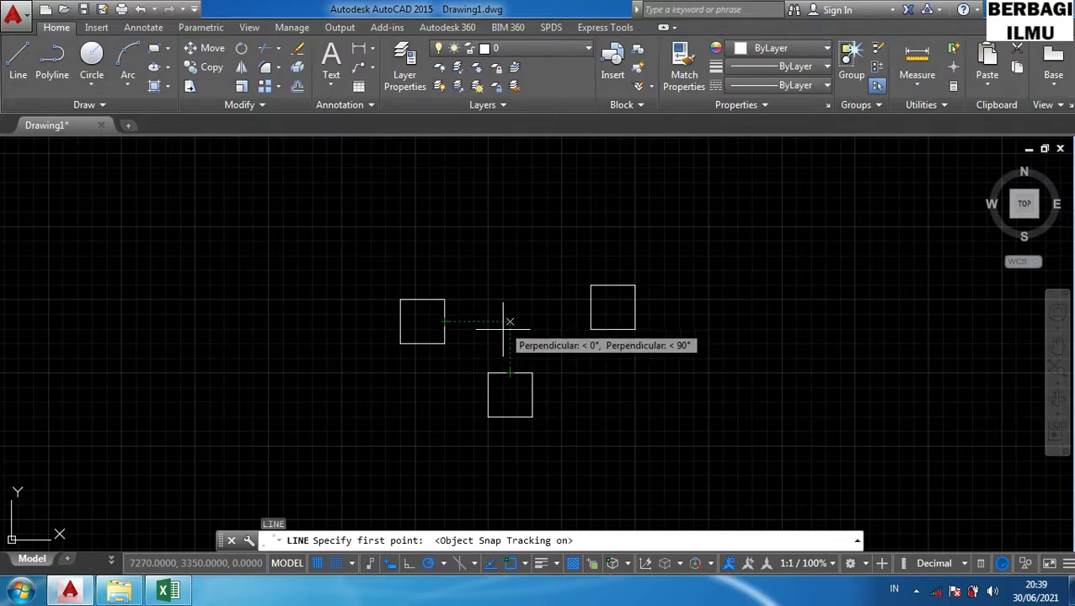
pyautogui.press('Escape')
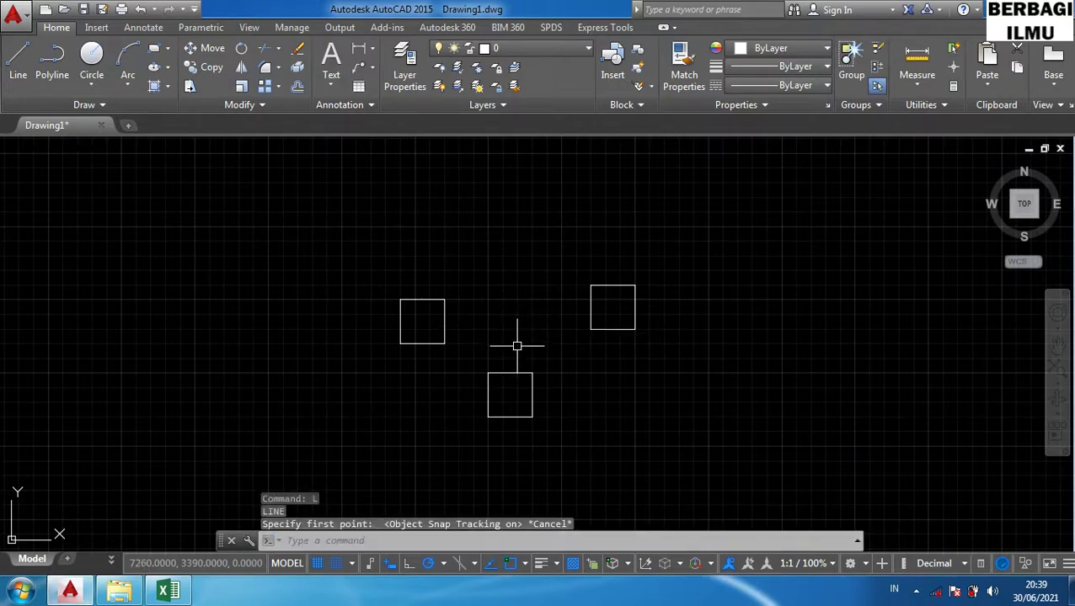
pyautogui.press('Return')
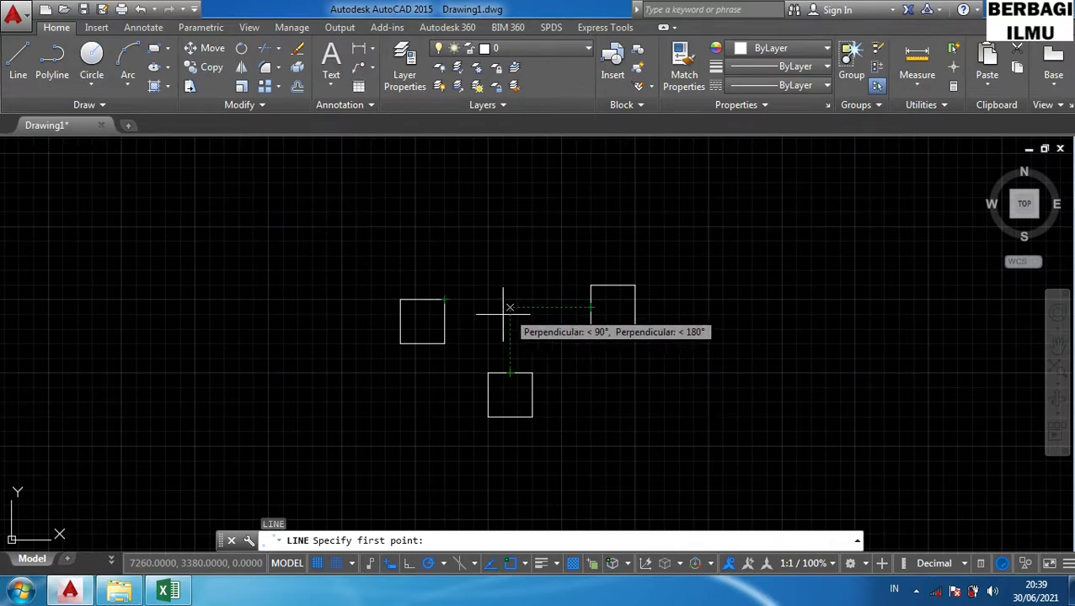
pyautogui.press('Escape')
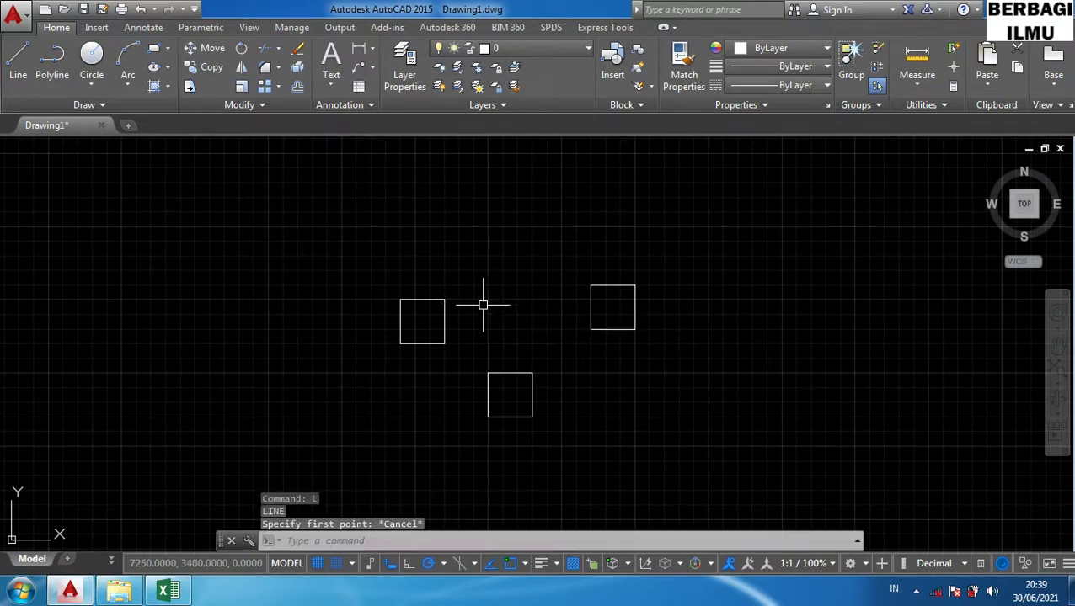
# Move the upper-right square down 10 units from its lower-left corner to align it with the upper-left square.
pyautogui.click(660, 367)
pyautogui.click(560, 275)
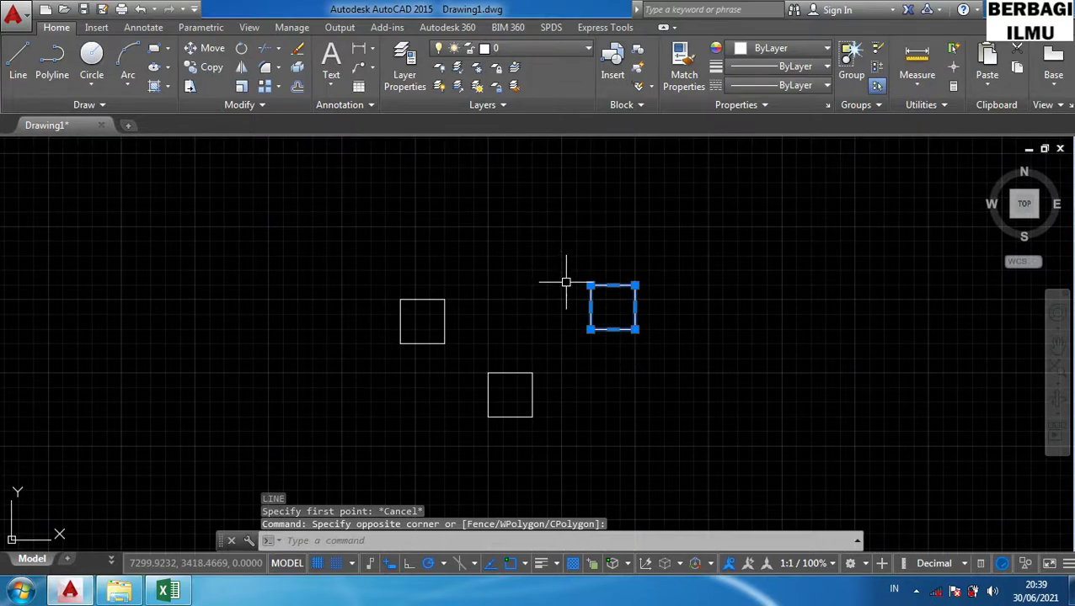
pyautogui.press('Return')
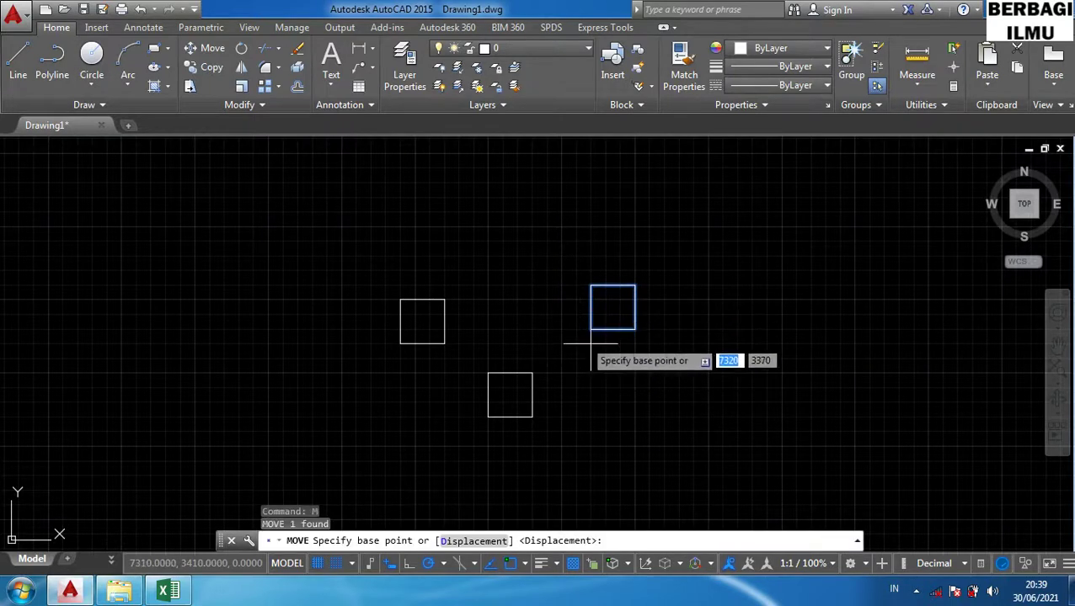
pyautogui.click(603, 317)
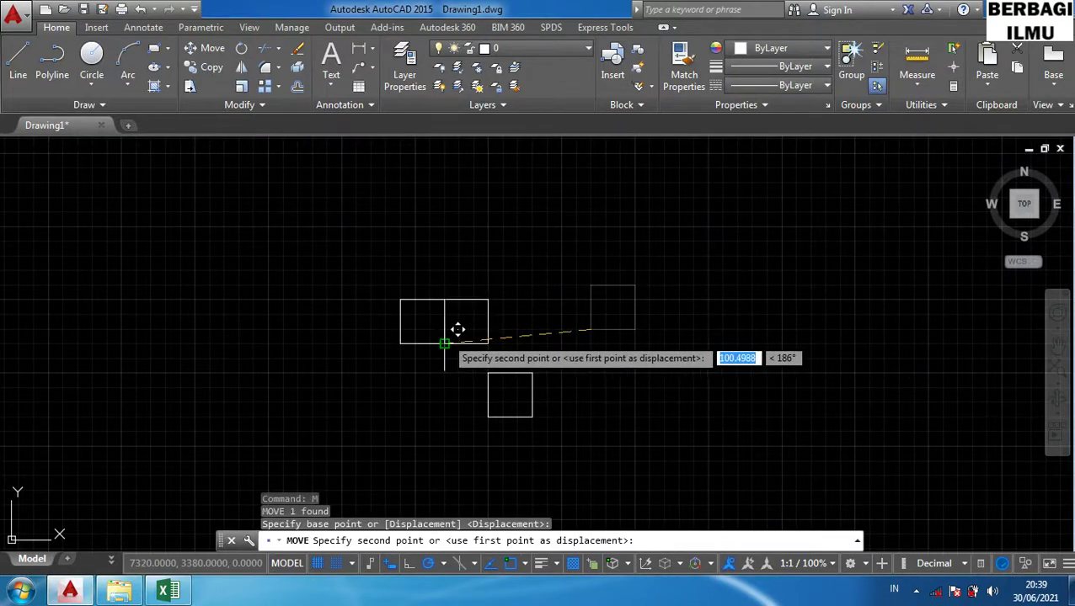
pyautogui.click(590, 344)
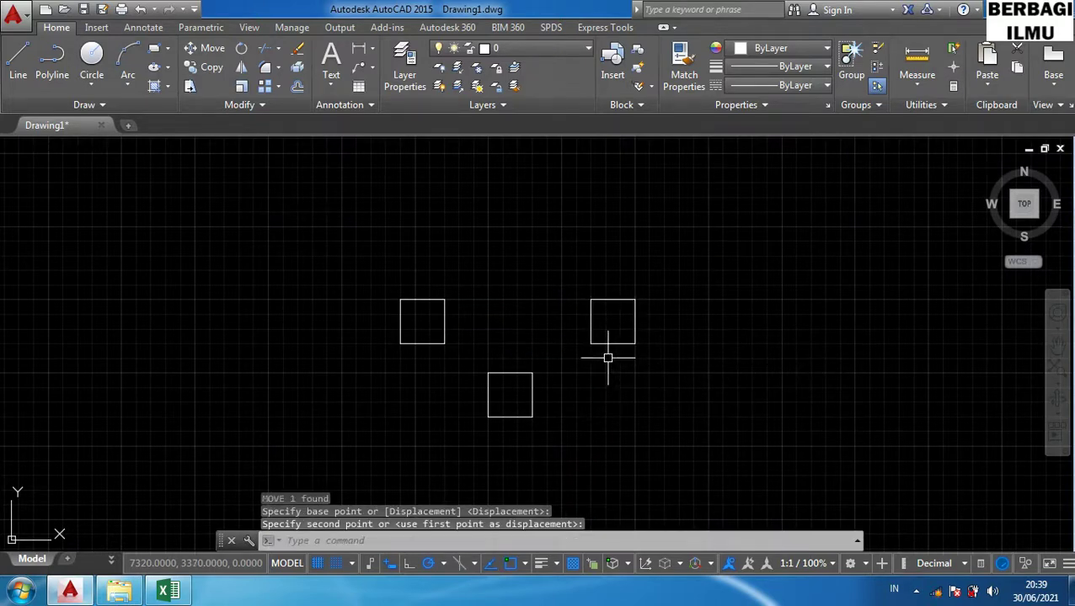
# Preview a line start point tracked from the middles of the upper-left square's right edge and the lower square's top edge, and cancel.
pyautogui.write('l')
pyautogui.press('Return')
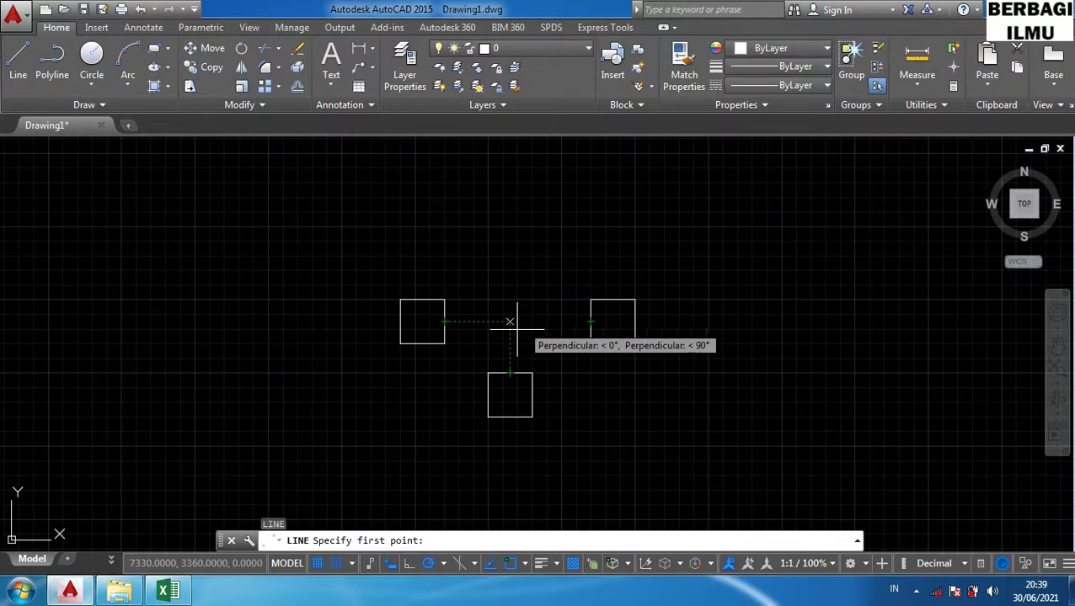
pyautogui.press('Escape')
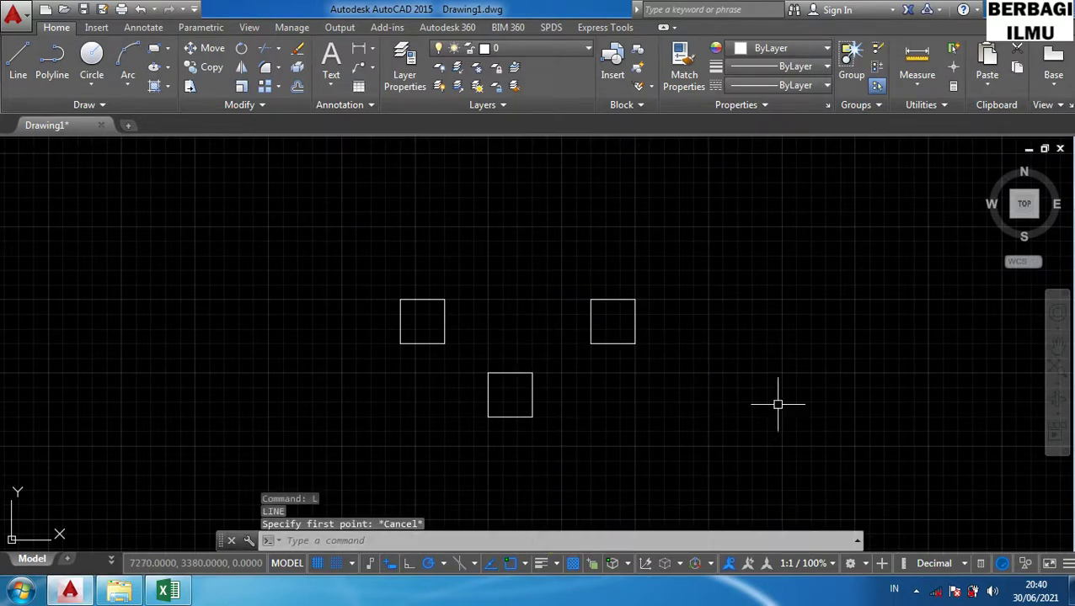
# Turn off Object Snap Tracking and preview a line start point where the upper-left square's top edge extension meets the lower square's left edge extension.
pyautogui.press('F11')
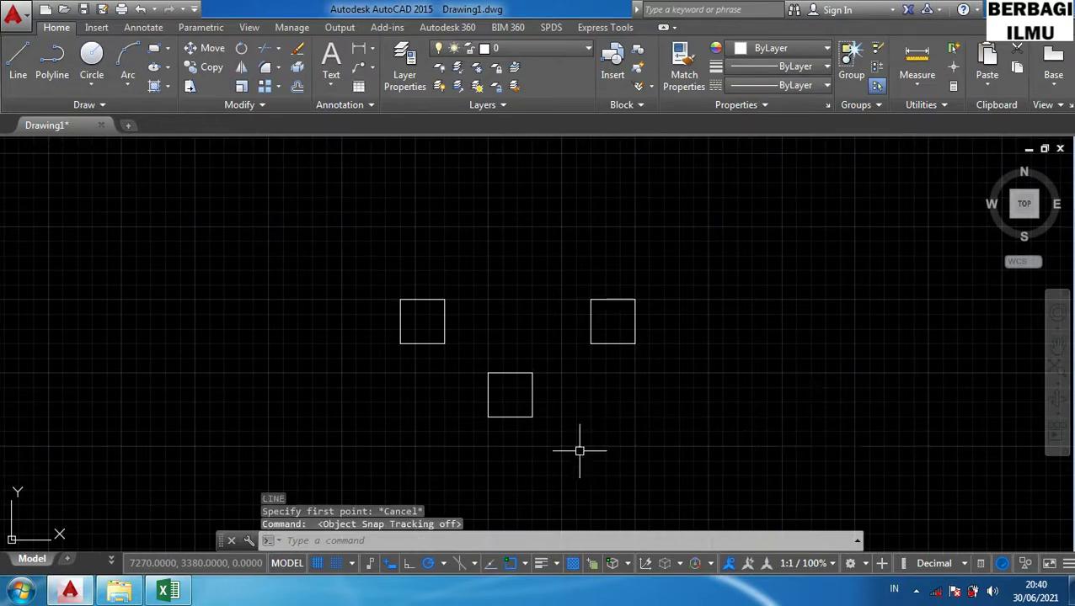
pyautogui.write('l')
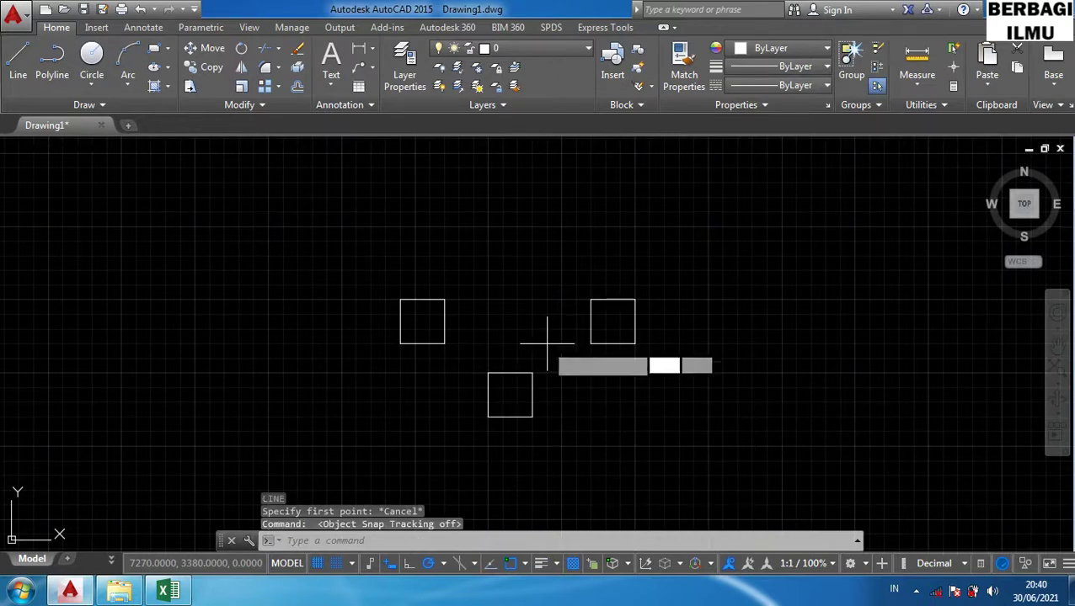
pyautogui.press('Return')
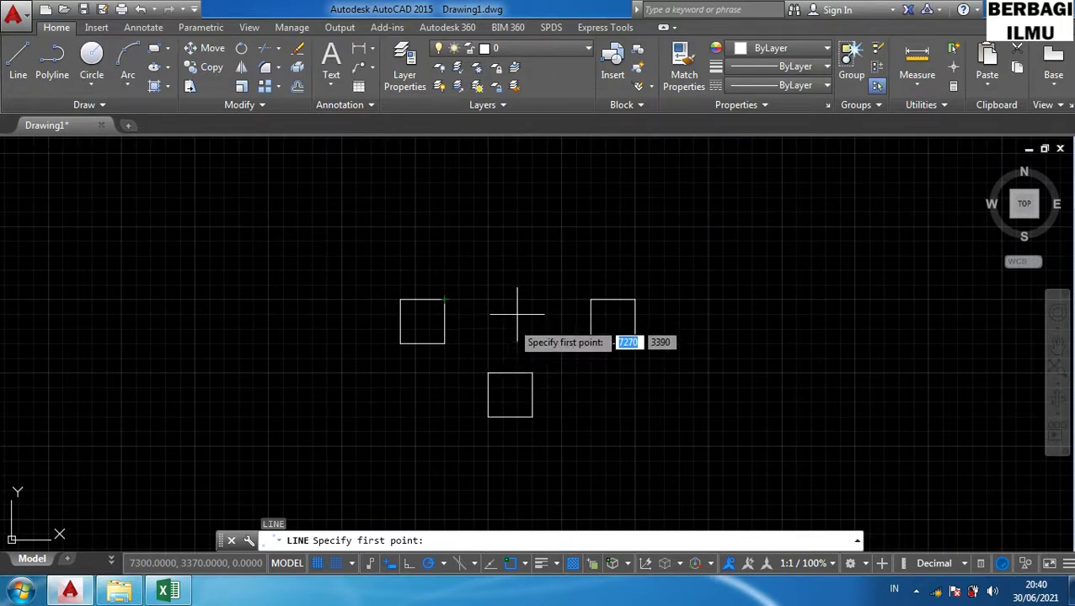
pyautogui.scroll(2, 503, 359)
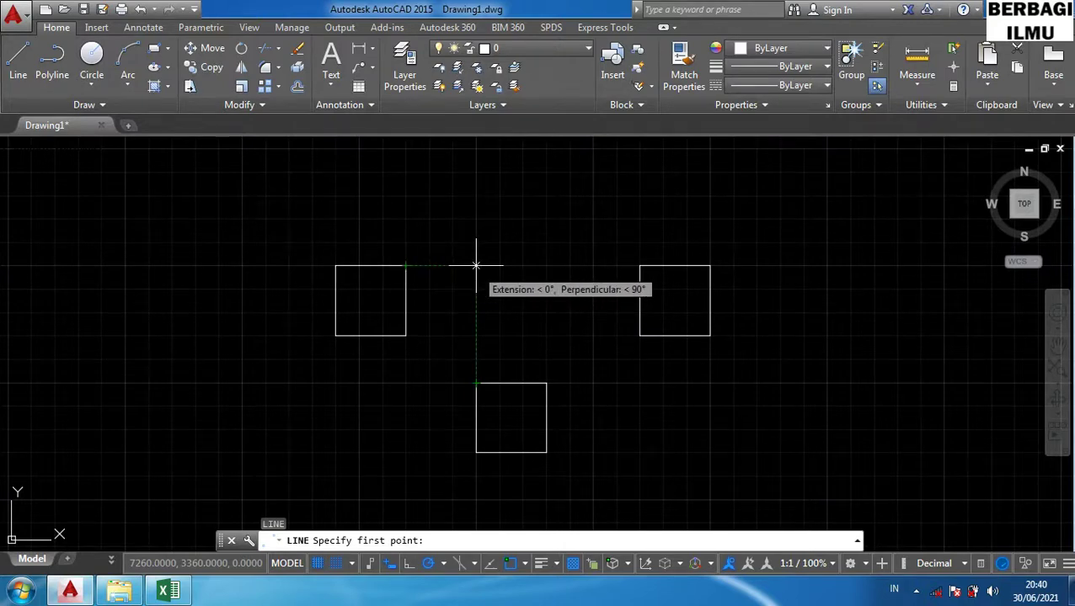
pyautogui.scroll(2, 476, 265)
pyautogui.scroll(-2, 476, 266)
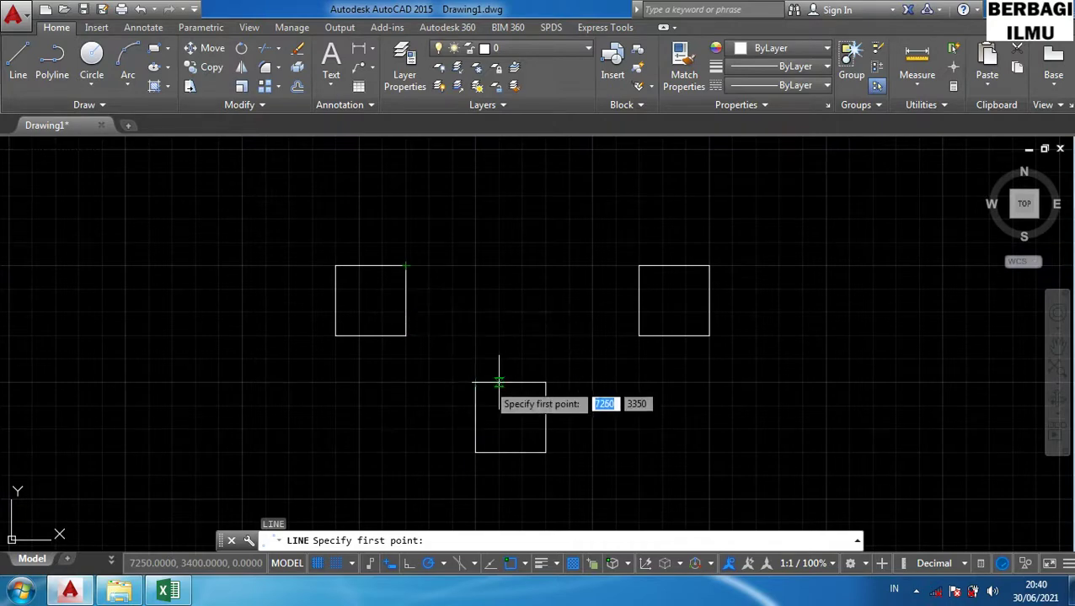
pyautogui.scroll(2, 522, 383)
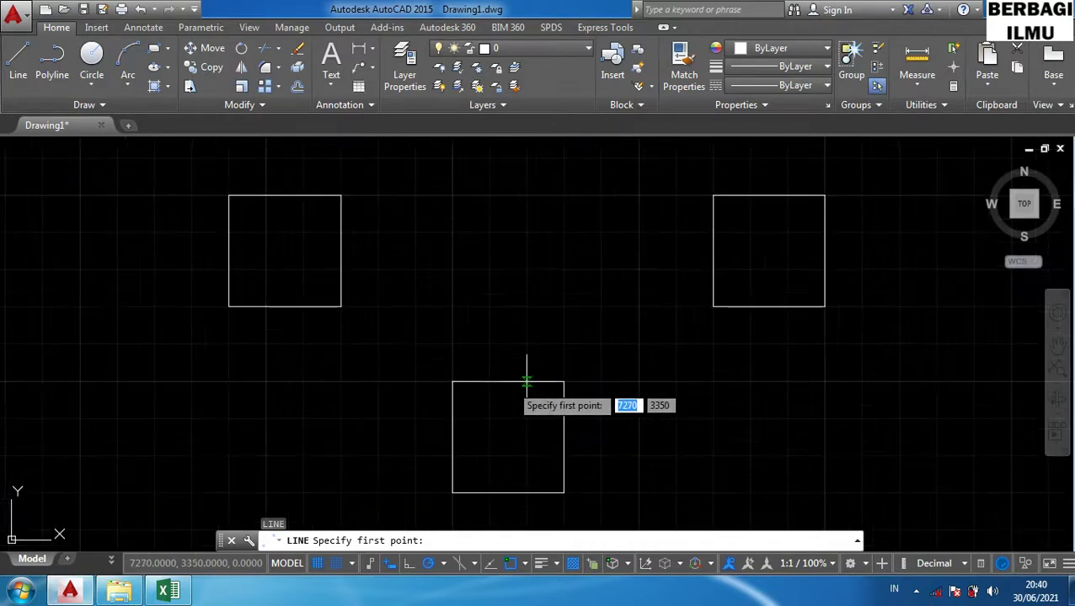
pyautogui.scroll(-2, 490, 383)
pyautogui.scroll(-2, 497, 384)
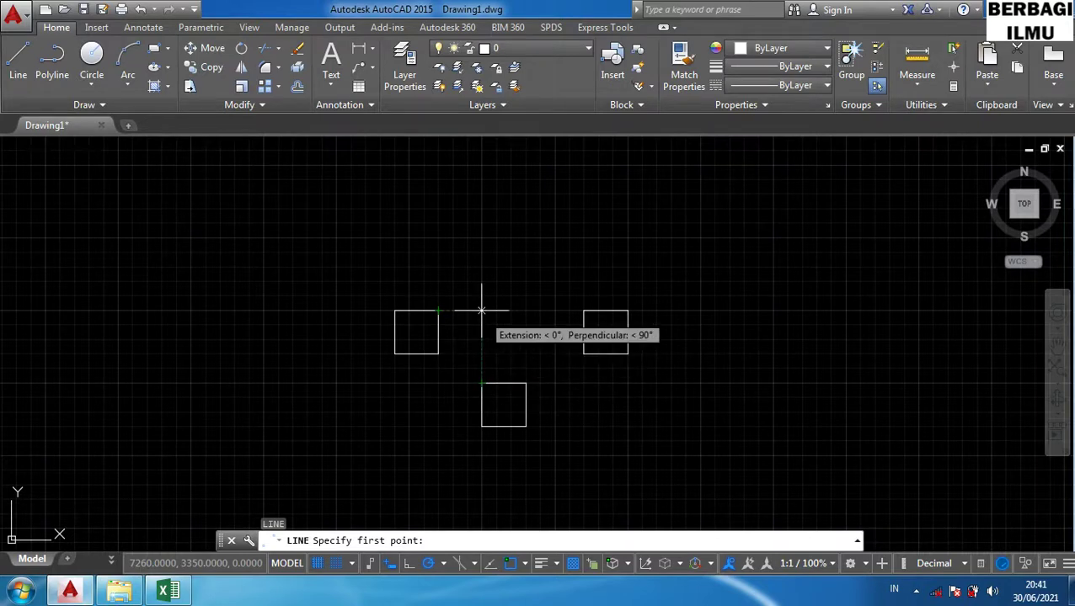
# Examine closely how the line start point snaps along the lower square's top edge without tracking, and cancel the command.
pyautogui.scroll(4, 482, 311)
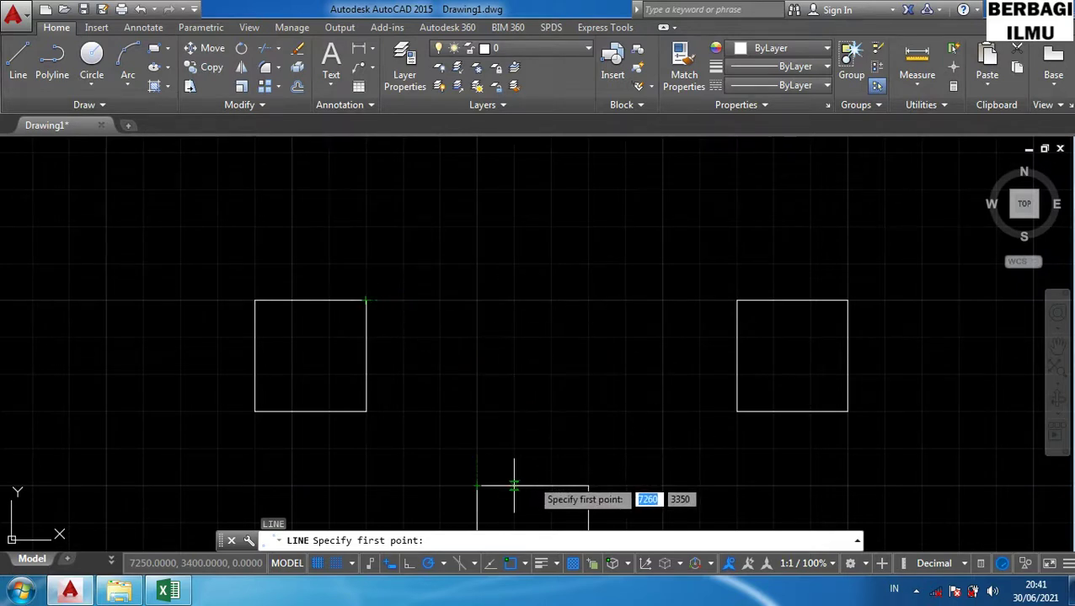
pyautogui.scroll(3, 551, 487)
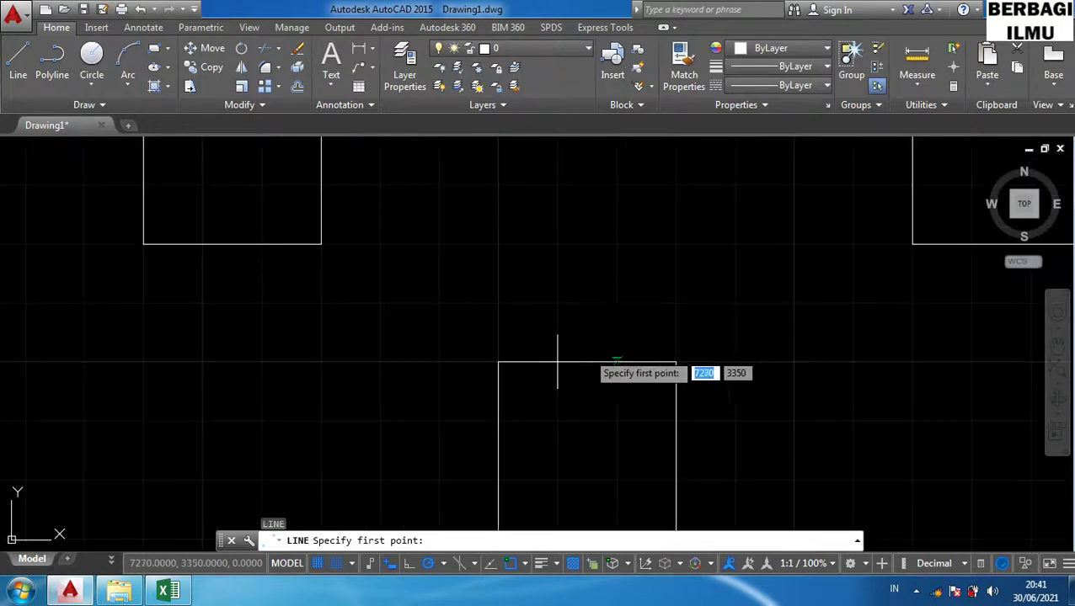
pyautogui.scroll(2, 557, 360)
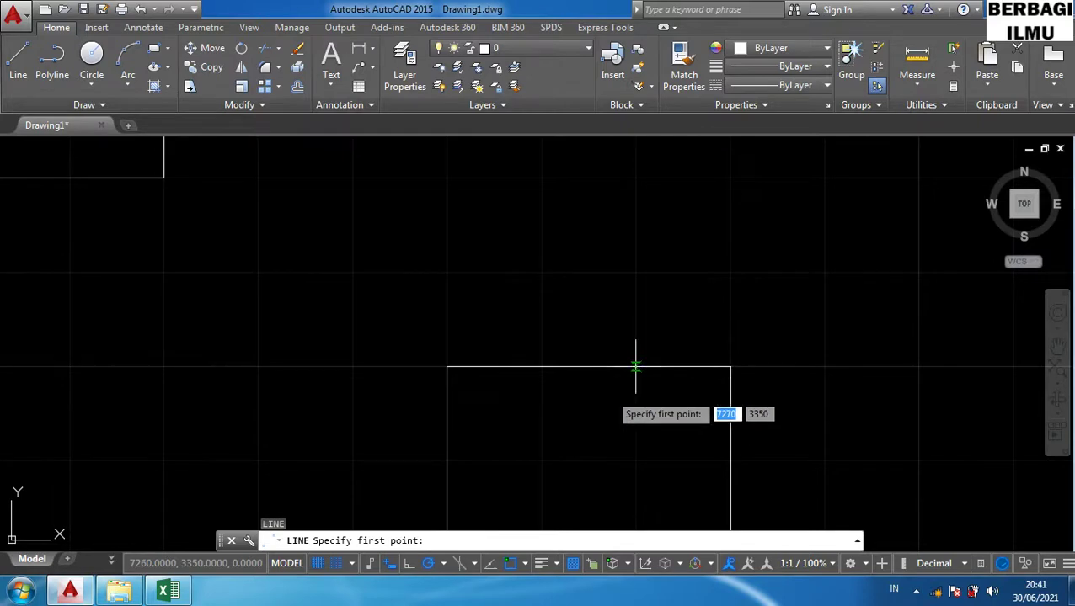
pyautogui.scroll(-2, 635, 368)
pyautogui.scroll(-1, 625, 377)
pyautogui.scroll(-1, 612, 371)
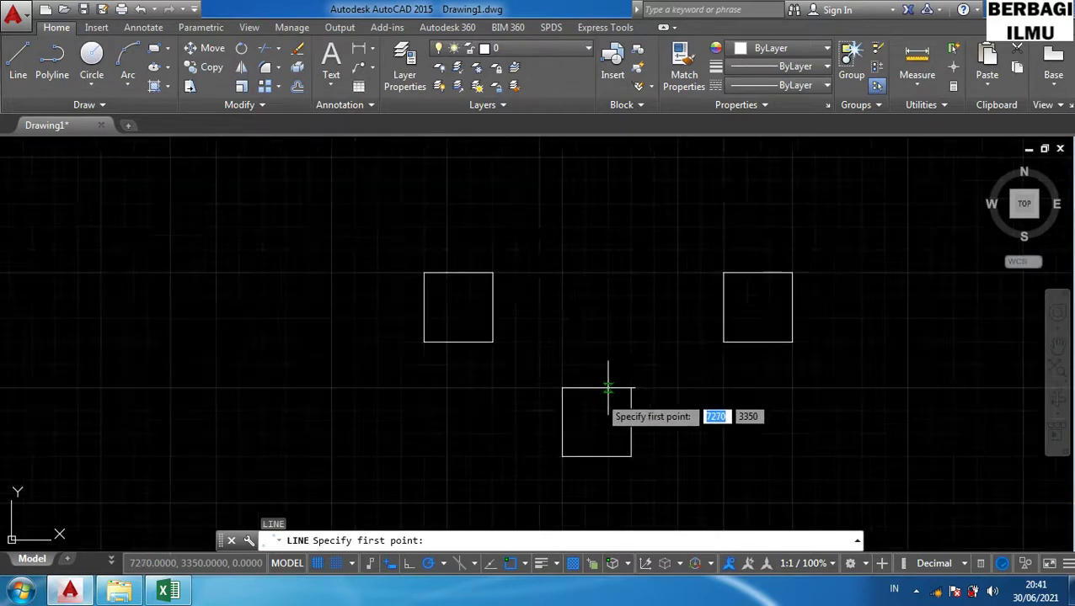
pyautogui.scroll(-1, 589, 389)
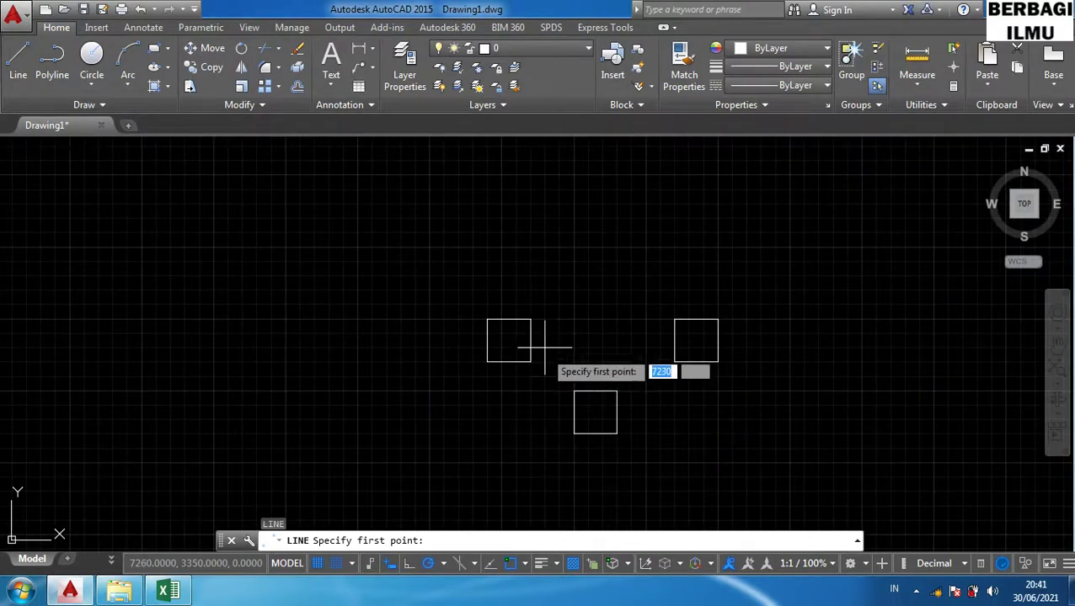
pyautogui.press('Escape')
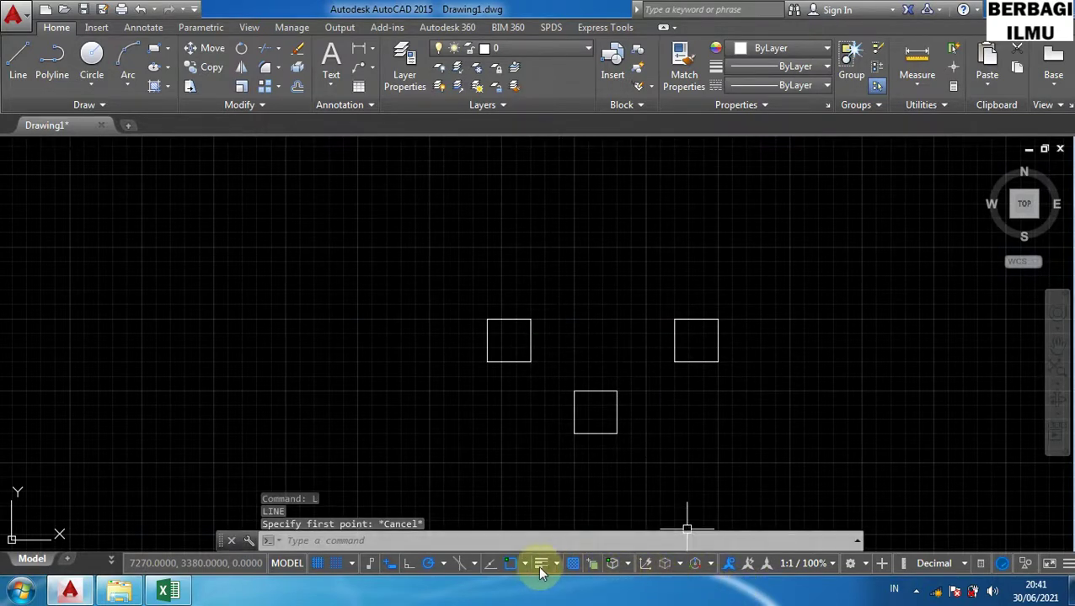
# Turn on Object Snap Tracking, preview a line start point tracked horizontally from the middle of the upper-left square's right edge, and cancel.
pyautogui.click(490, 565)
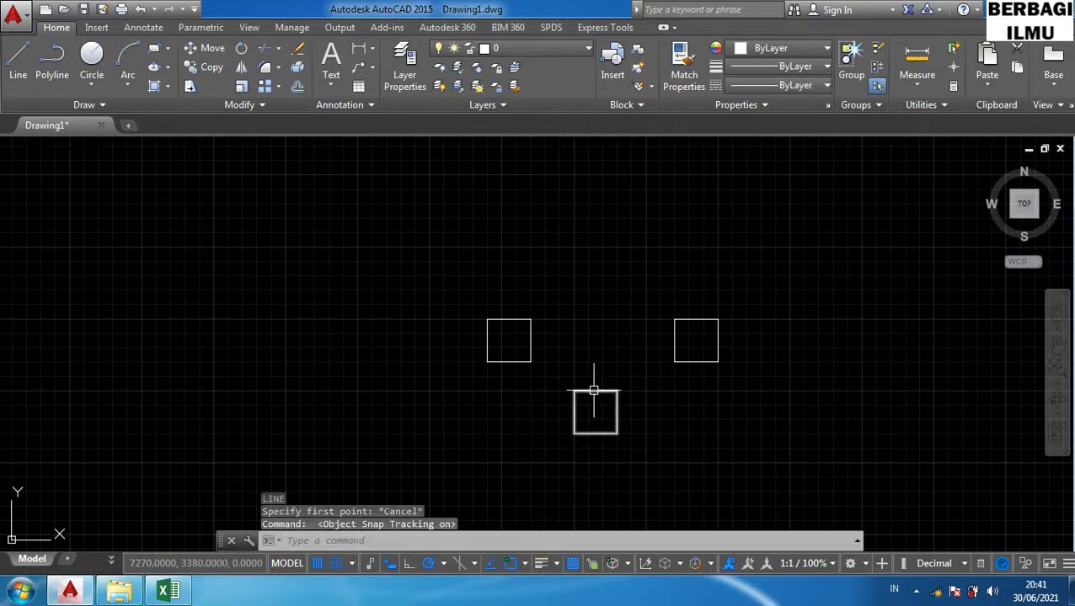
pyautogui.click(887, 443)
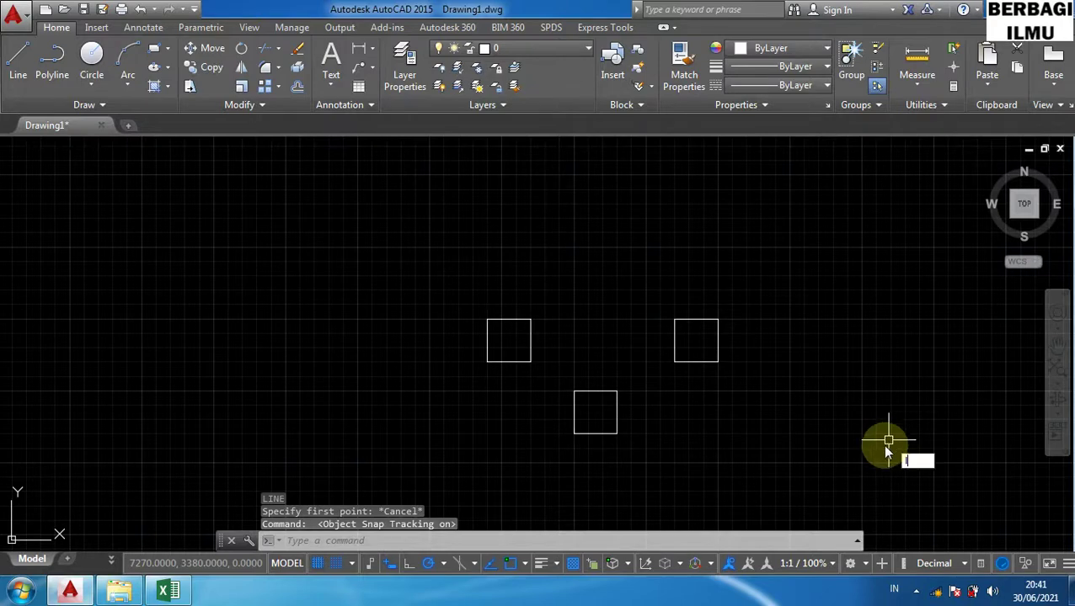
pyautogui.write('l')
pyautogui.press('Return')
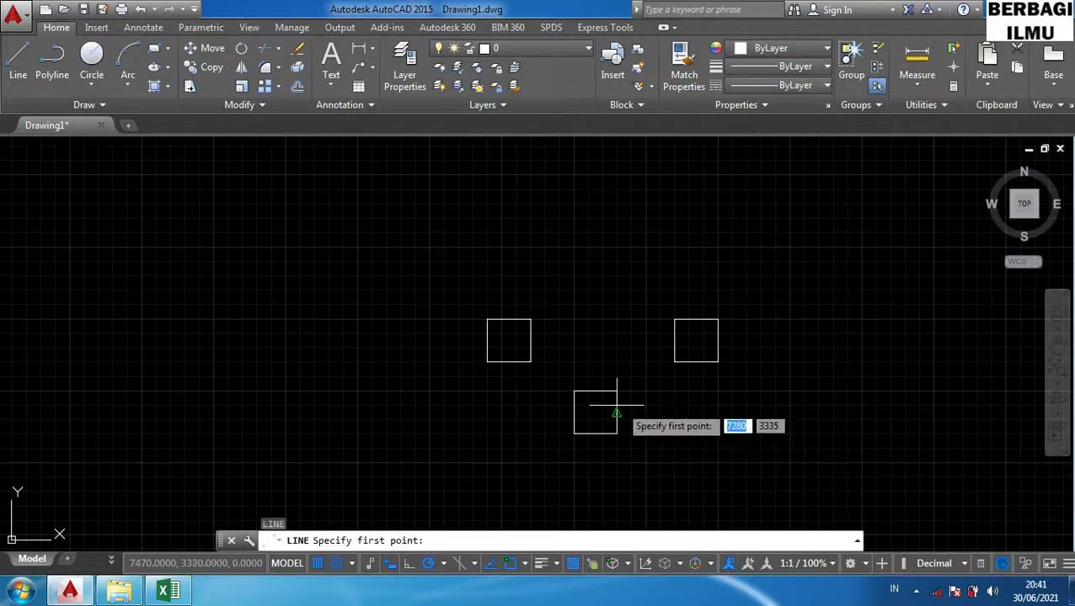
pyautogui.scroll(2, 597, 410)
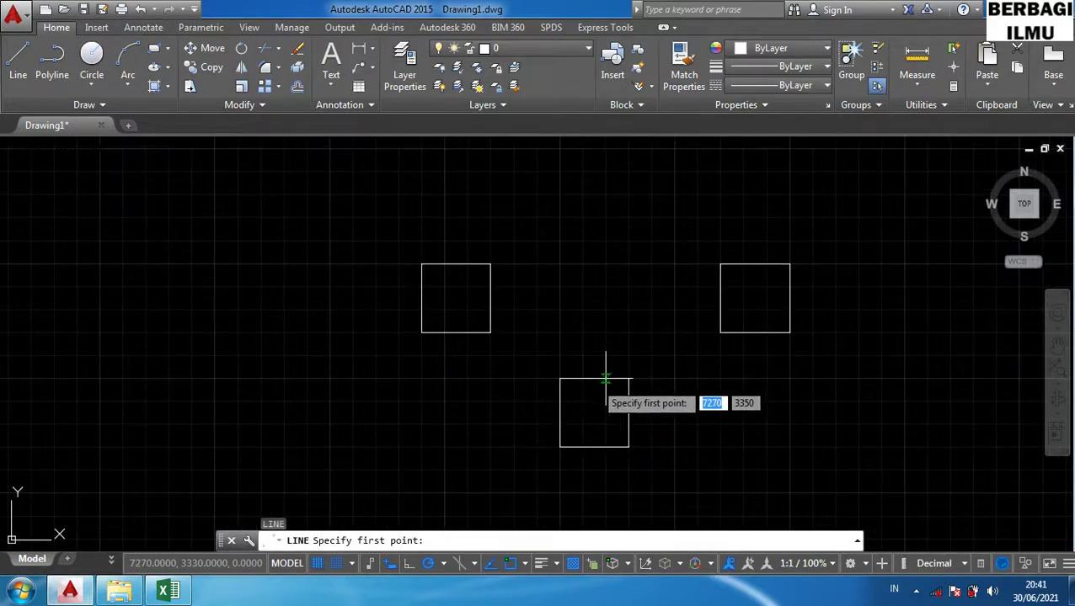
pyautogui.scroll(-2, 604, 377)
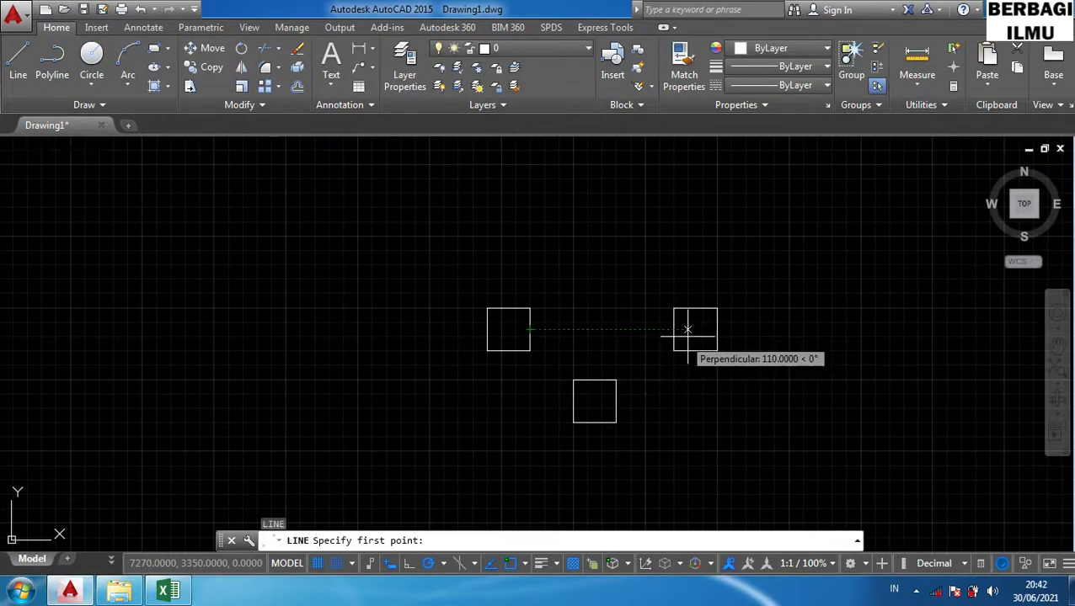
pyautogui.press('Escape')
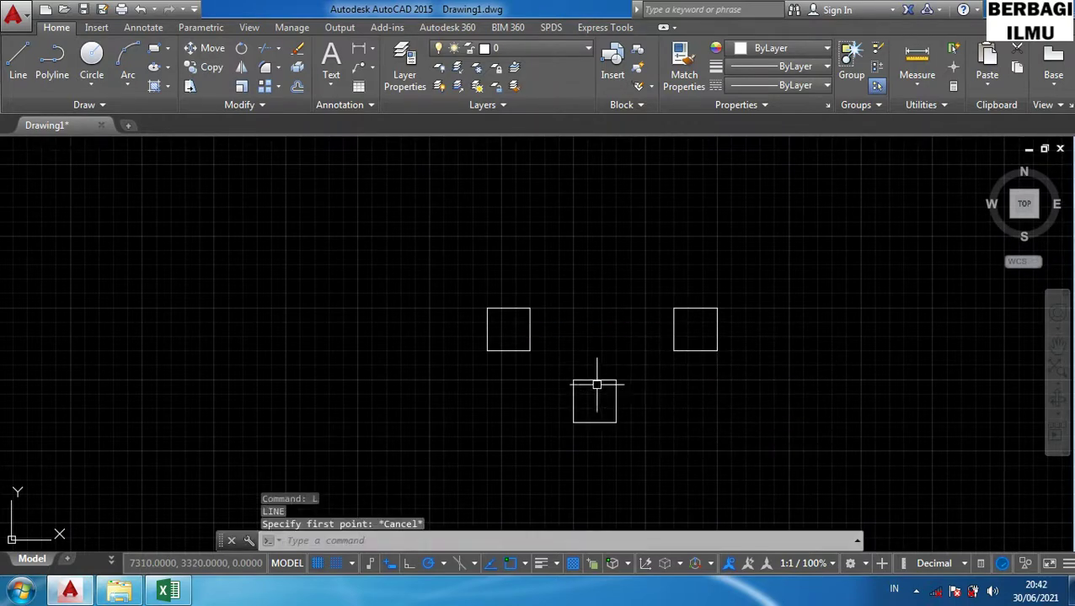
# Preview a line start point tracked from the middles of the upper-right square's left edge and the lower square's top edge, and cancel.
pyautogui.click(644, 393)
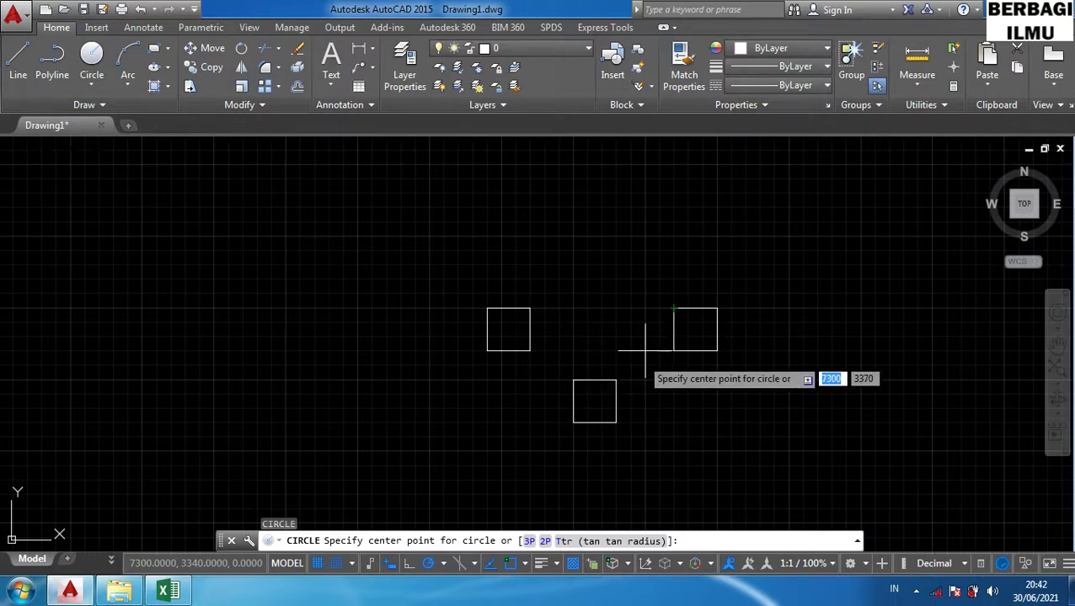
pyautogui.press('Escape')
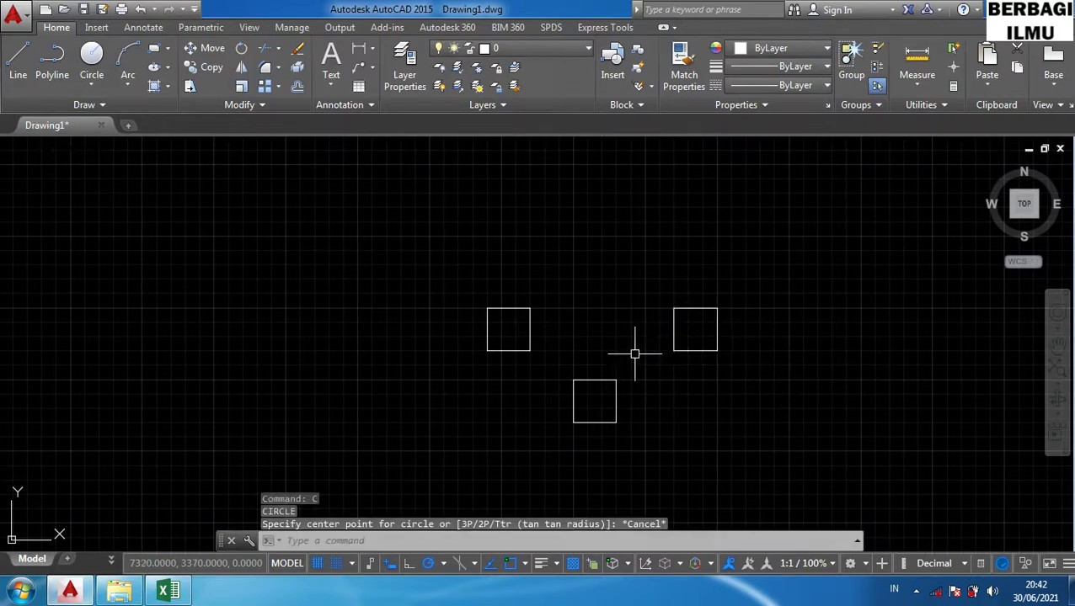
pyautogui.write('l')
pyautogui.press('Return')
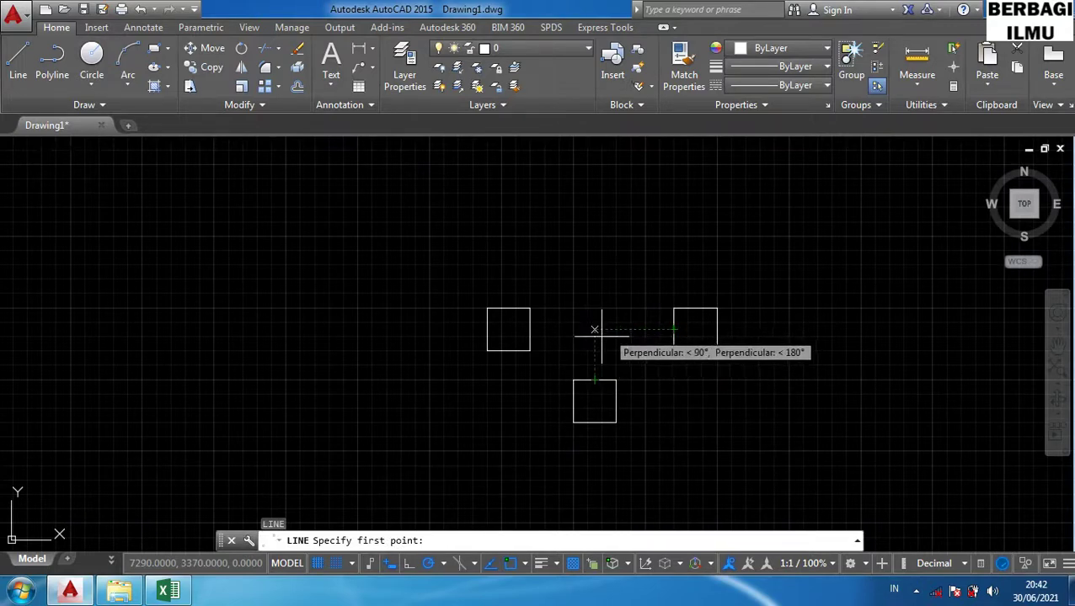
pyautogui.press('Escape')
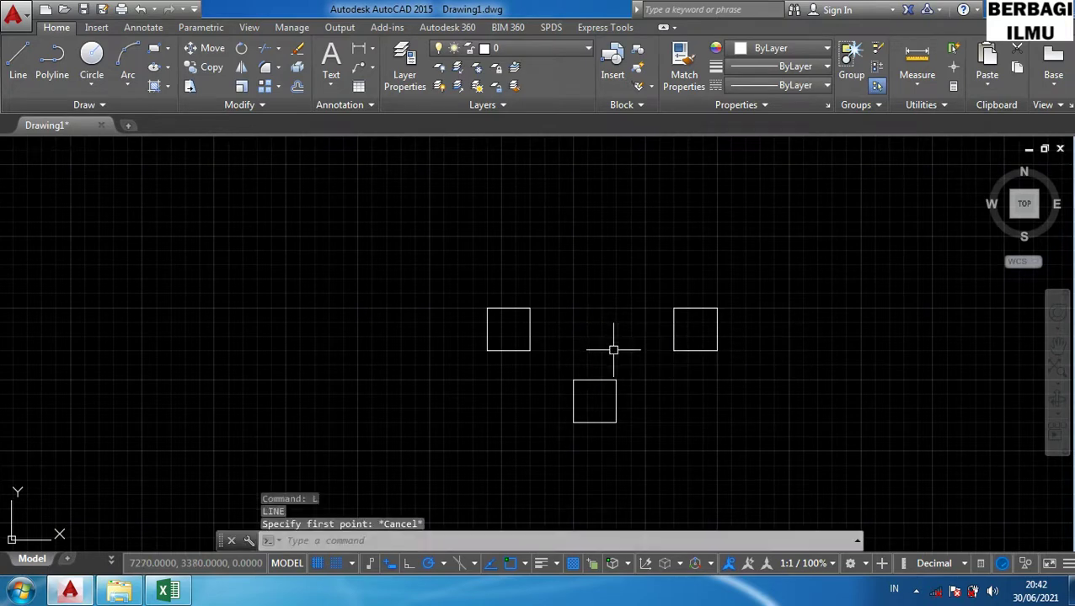
# Preview a line start point tracked from the upper-right square's top-left corner and the lower square's top-right corner, and cancel.
pyautogui.write('l')
pyautogui.press('Return')
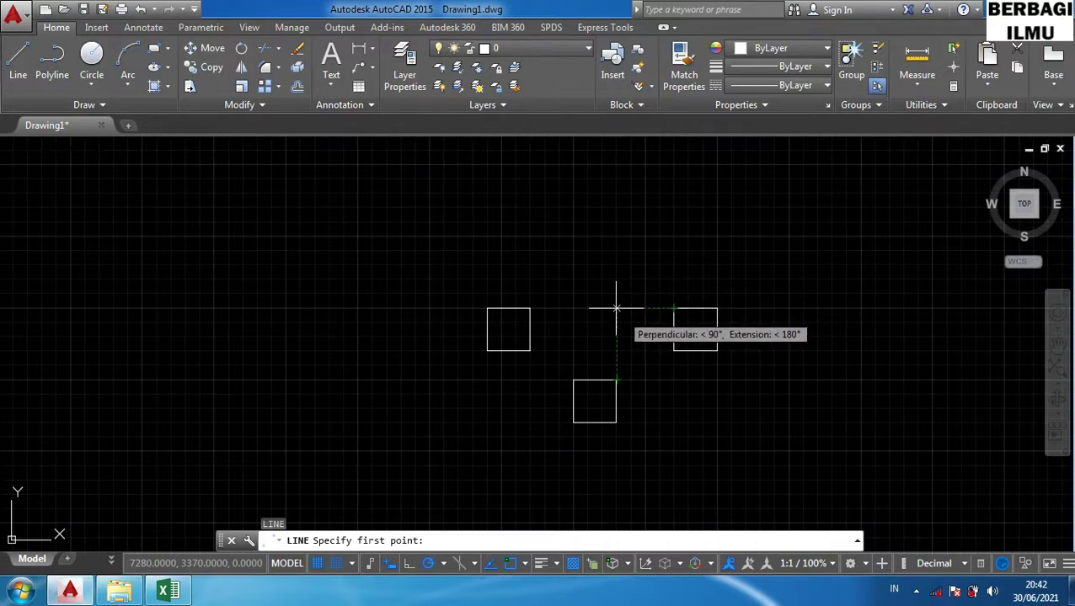
pyautogui.press('Escape')
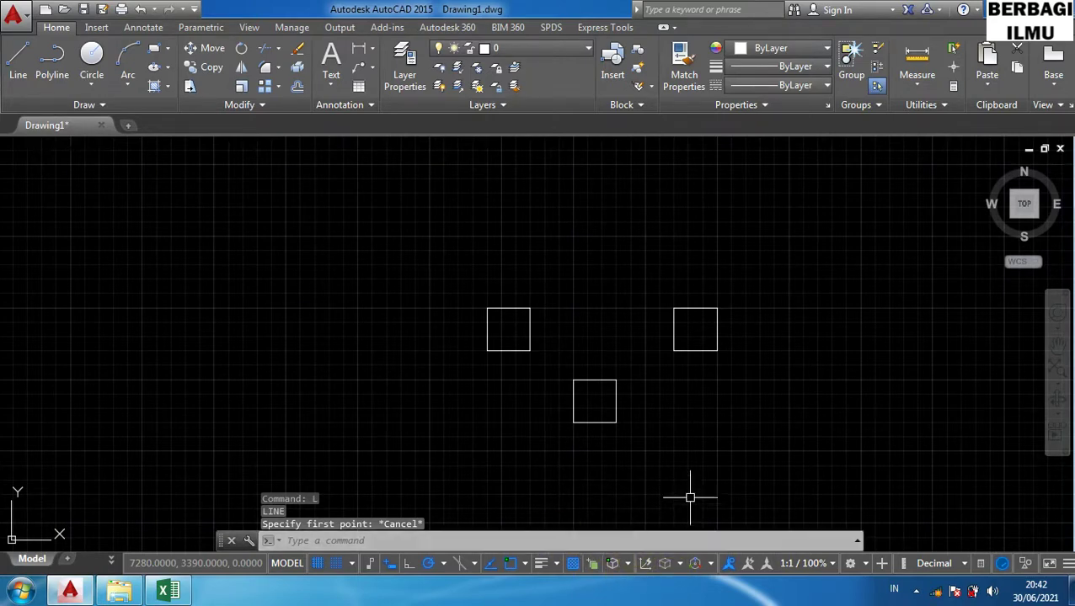
# Turn off Object Snap Tracking, preview a circle center where the upper-left square's top edge and lower square's left edge extensions meet, and cancel.
pyautogui.press('F11')
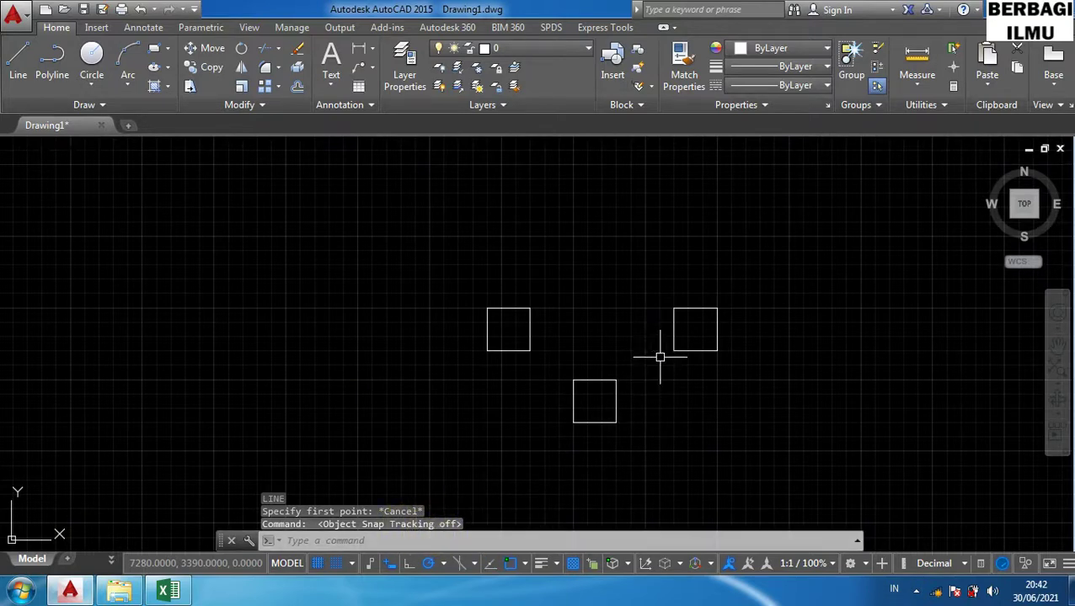
pyautogui.write('v')
pyautogui.press('Escape')
pyautogui.write('c')
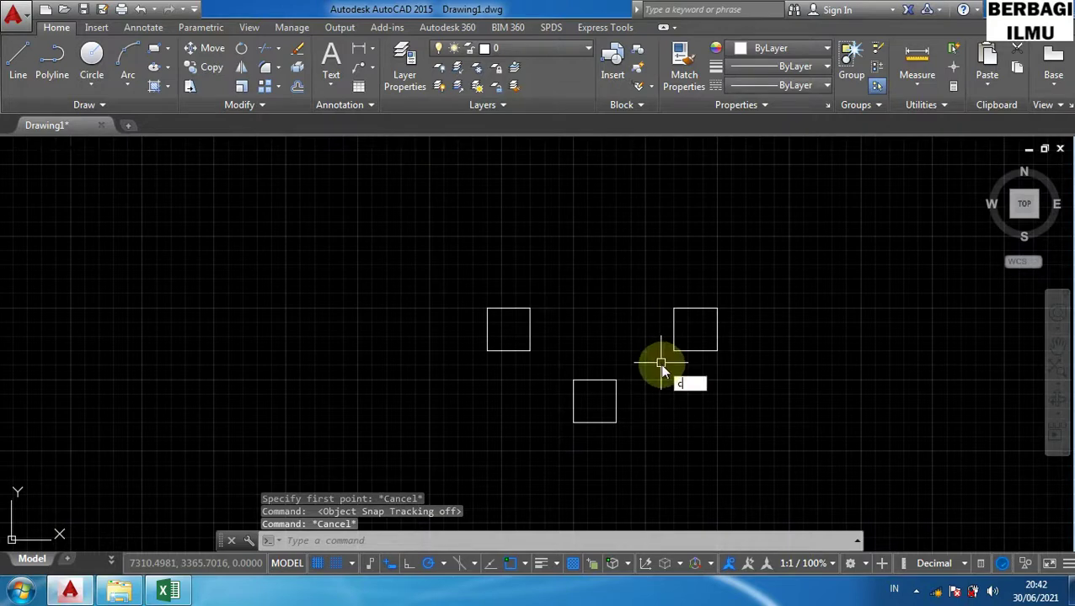
pyautogui.press('Return')
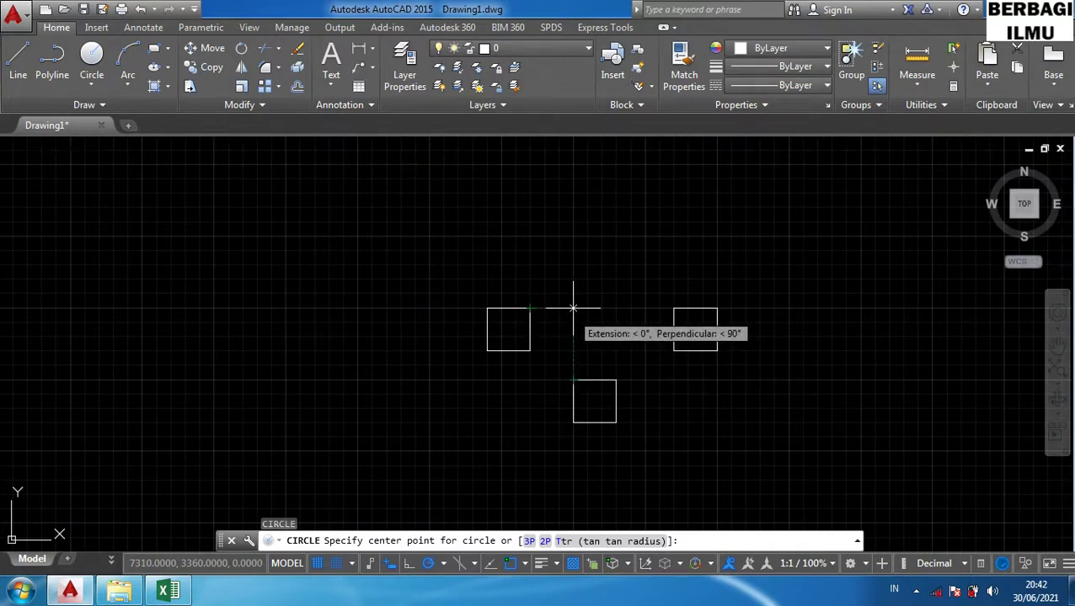
pyautogui.press('Escape')
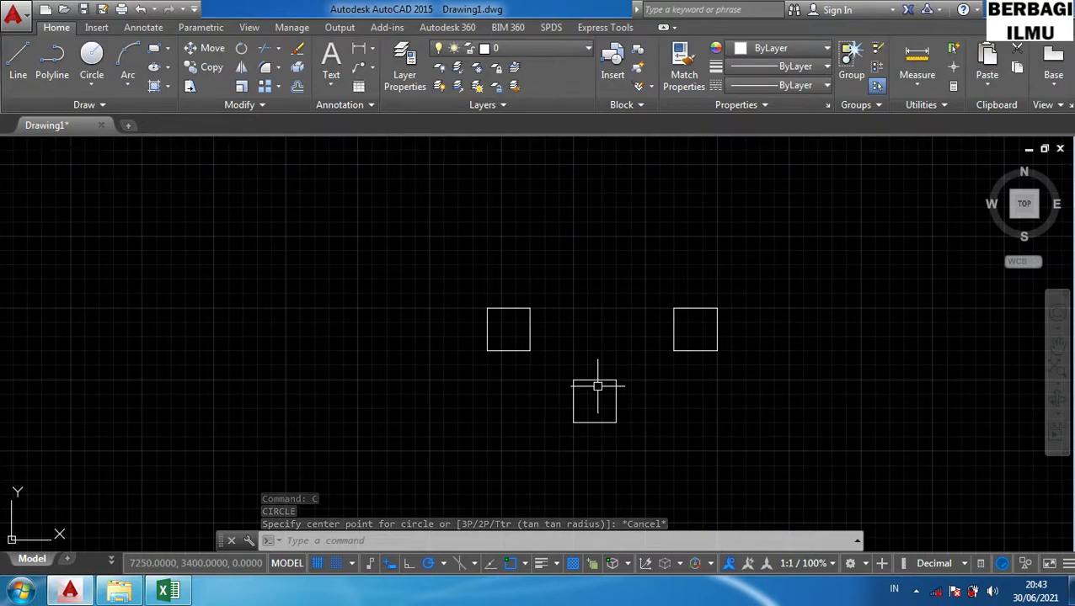
# Examine how a circle center point snaps on the lower square's top edge without tracking, and cancel the command.
pyautogui.write('c')
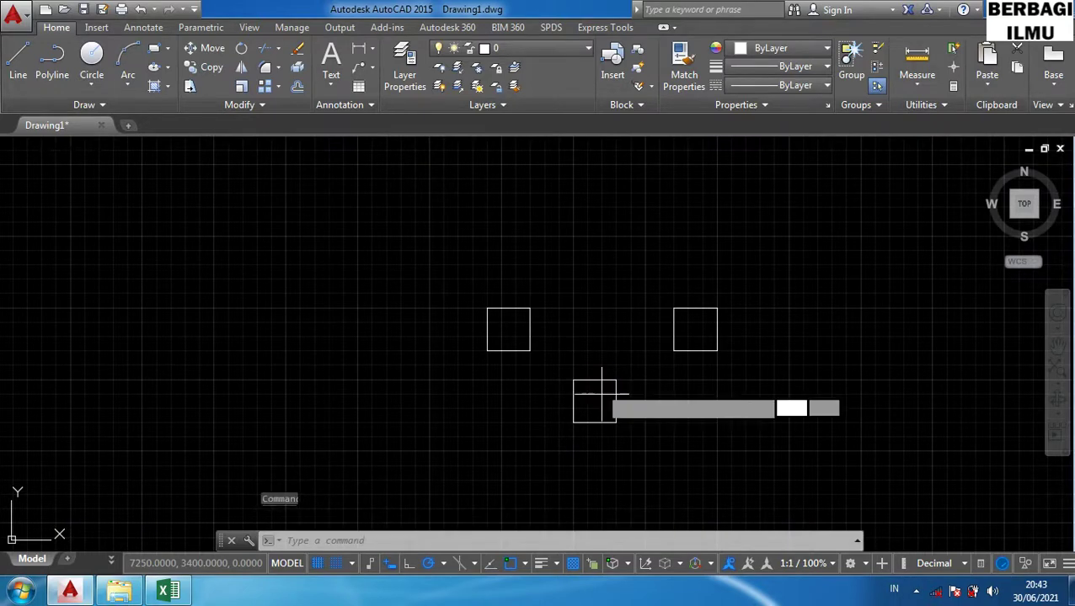
pyautogui.press('Return')
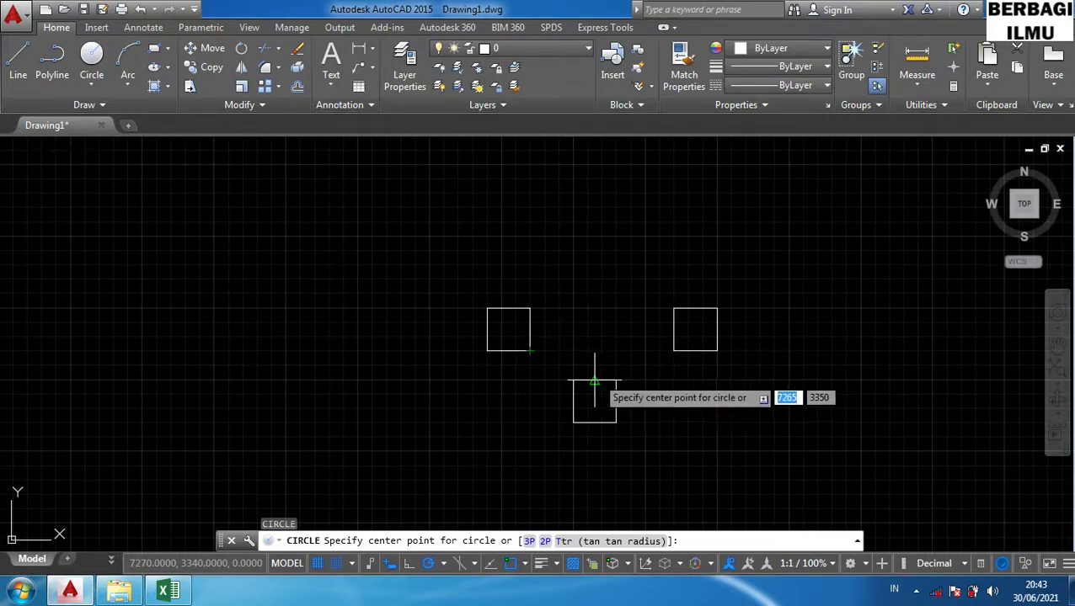
pyautogui.press('Escape')
pyautogui.write('c')
pyautogui.press('Return')
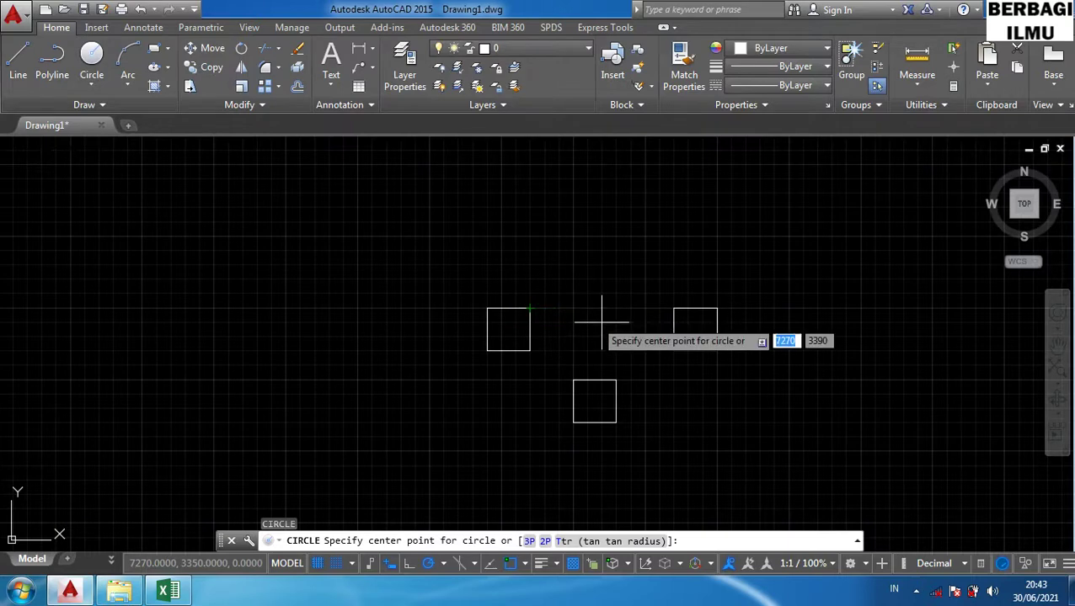
pyautogui.scroll(2, 586, 312)
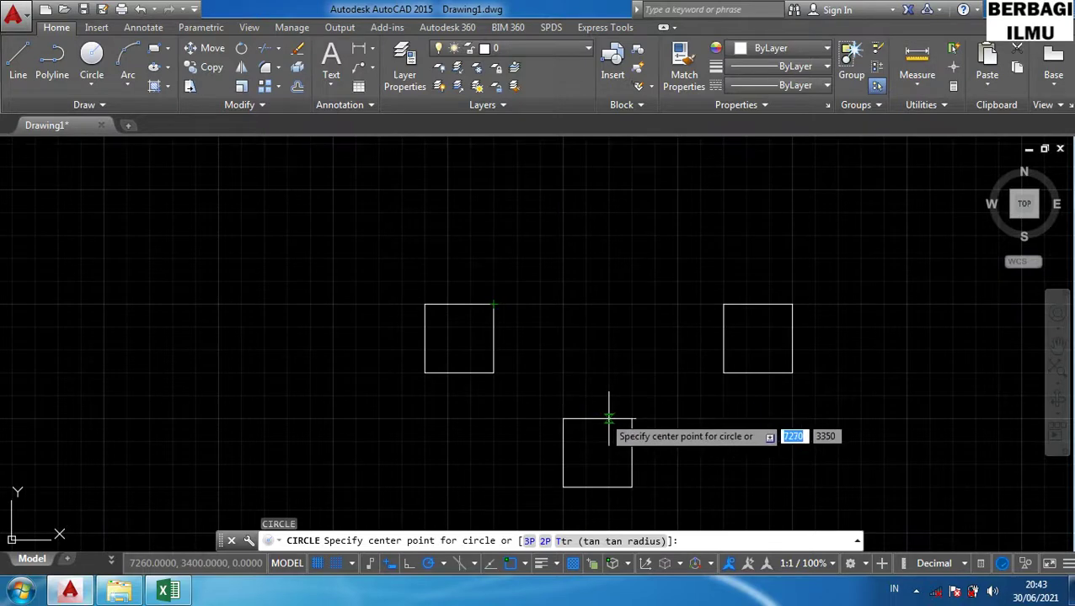
pyautogui.scroll(-2, 665, 303)
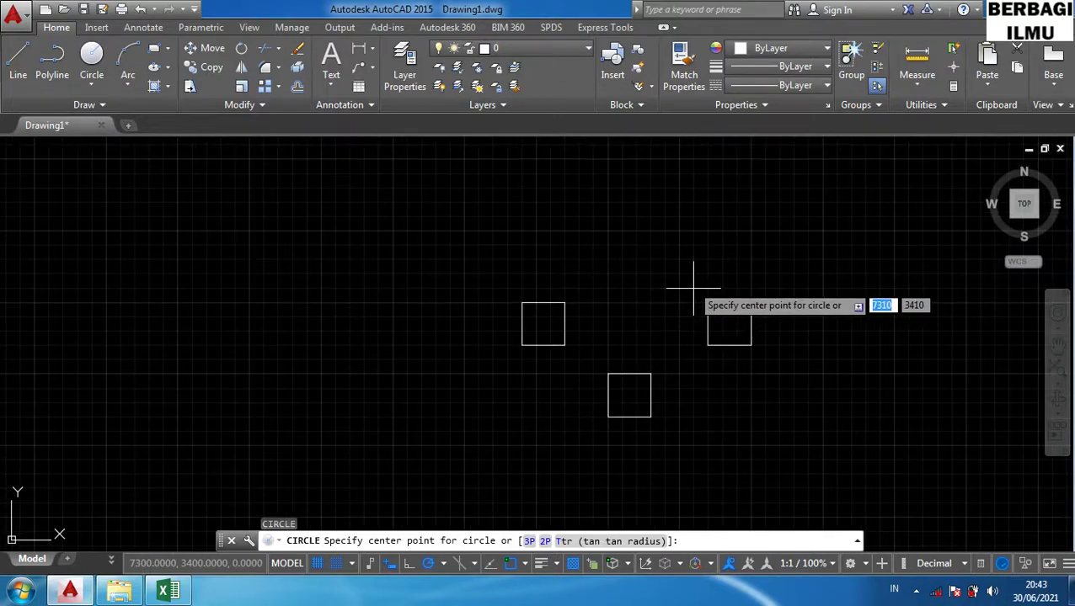
pyautogui.press('Escape')
pyautogui.scroll(-2, 682, 262)
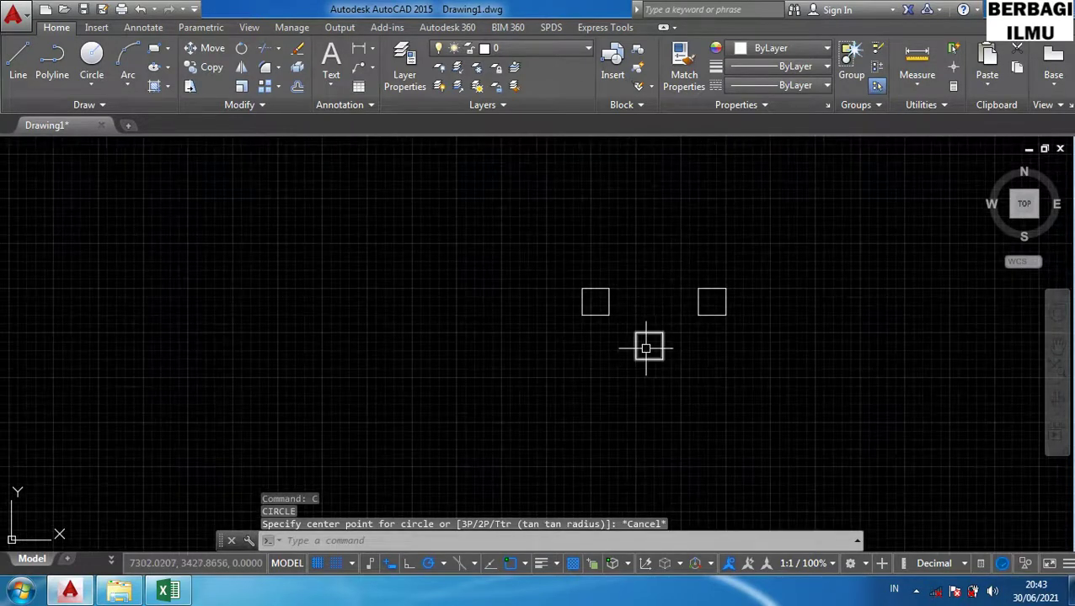
pyautogui.scroll(4, 648, 351)
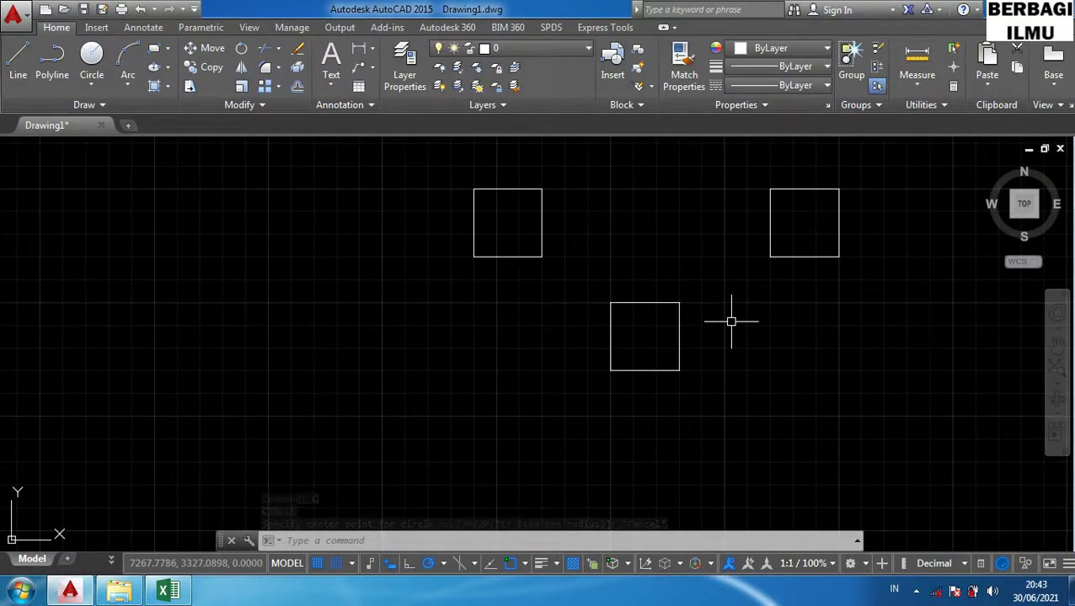
pyautogui.moveTo(731, 325); pyautogui.dragTo(584, 371, button='middle')
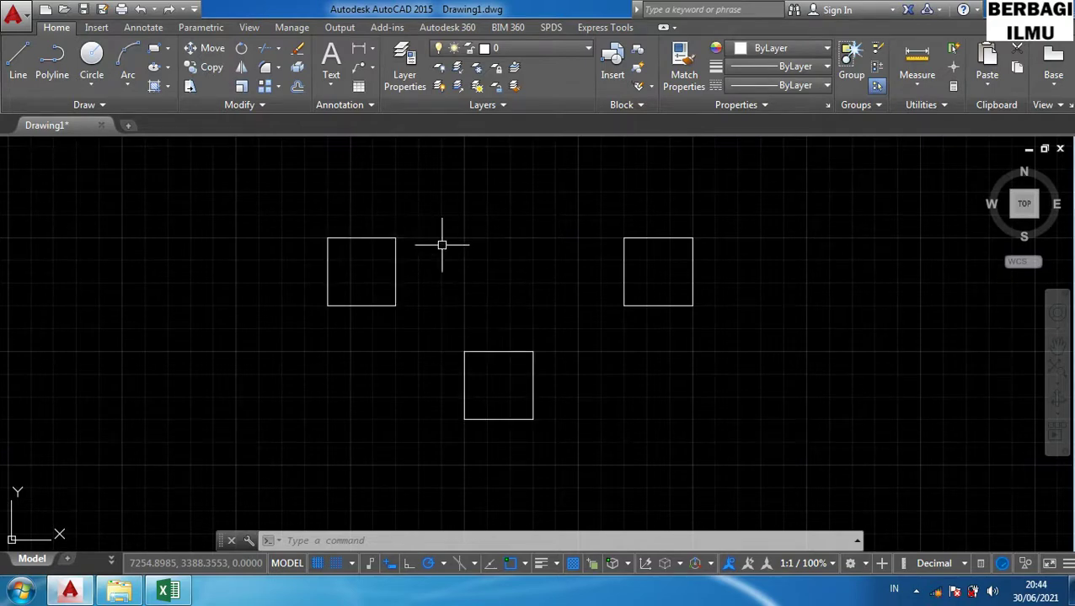
pyautogui.scroll(-2, 537, 360)
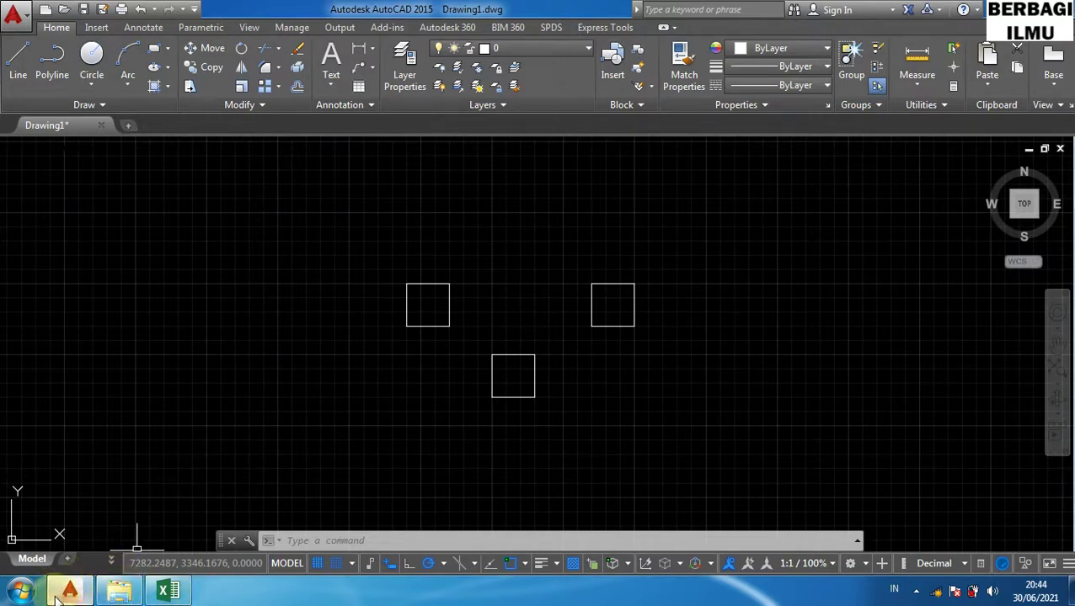
# Switch to the Excel reference table, highlight the F12 row to read its function, and return to AutoCAD.
pyautogui.click(171, 593)
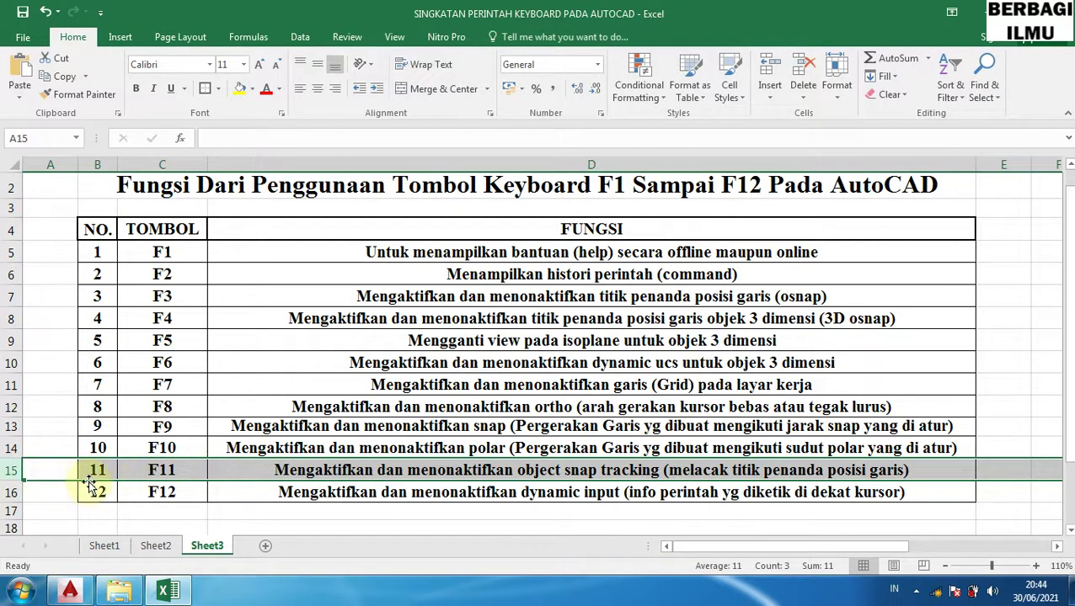
pyautogui.click(10, 493)
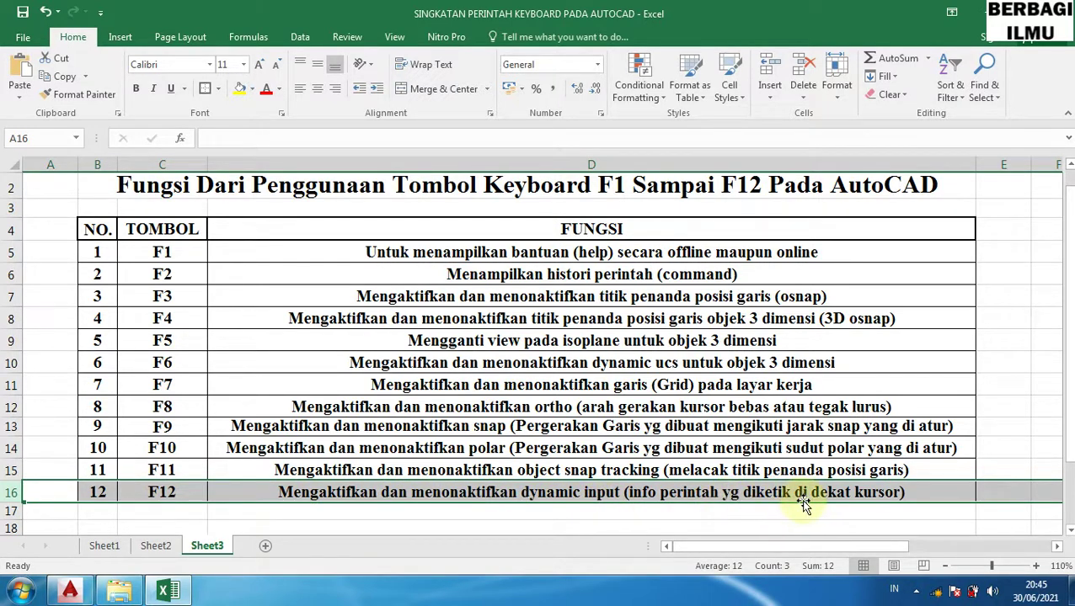
pyautogui.click(70, 593)
pyautogui.scroll(2, 363, 428)
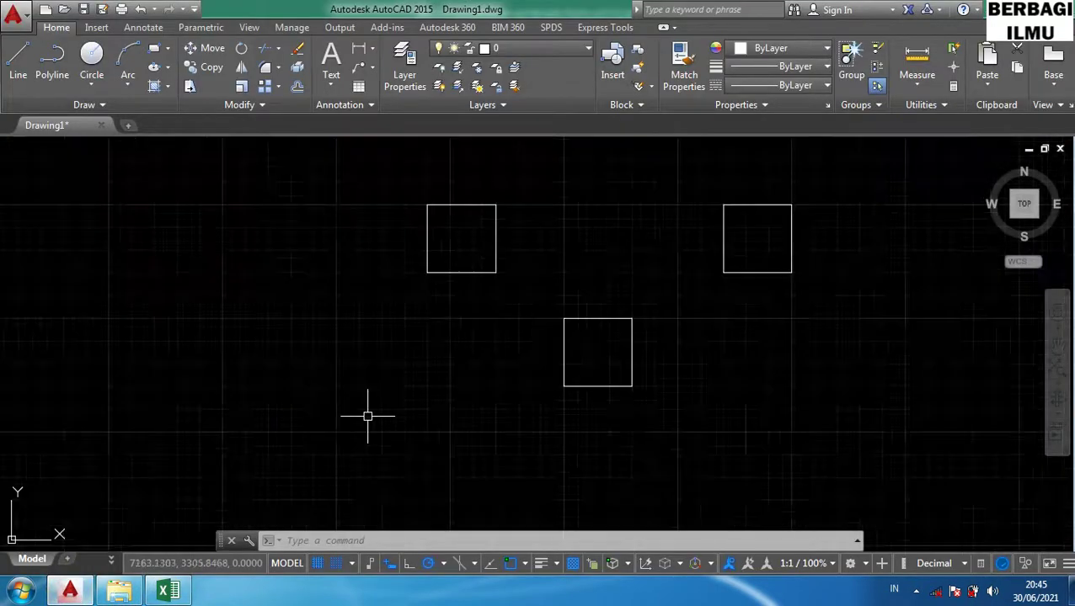
pyautogui.moveTo(366, 419); pyautogui.dragTo(383, 395, button='middle')
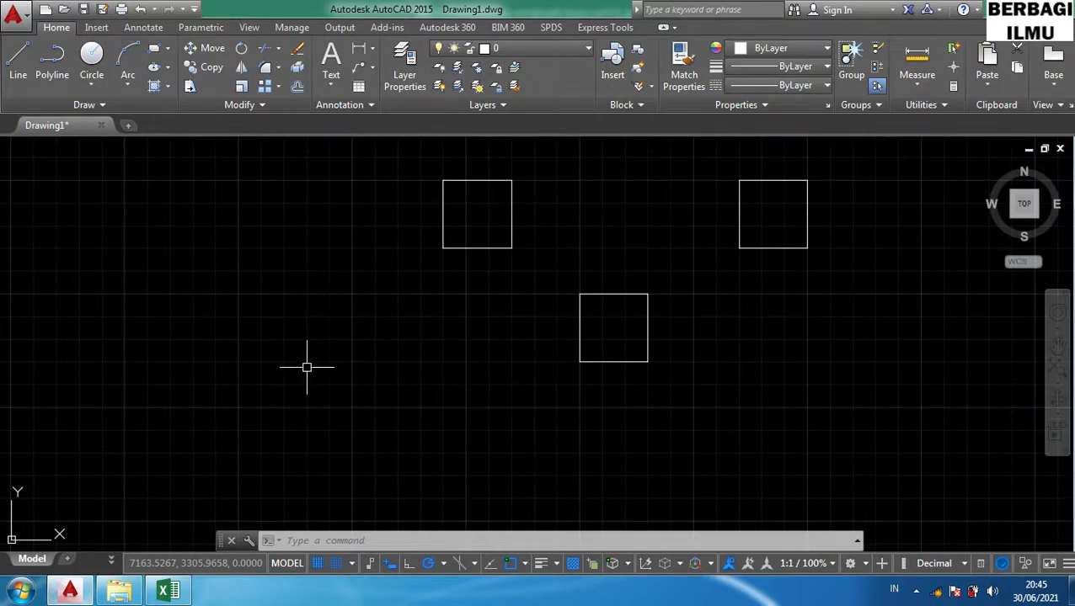
# Preview the REC command entry beside the cursor, cancel it, and toggle Dynamic Input, leaving it off.
pyautogui.write('REC')
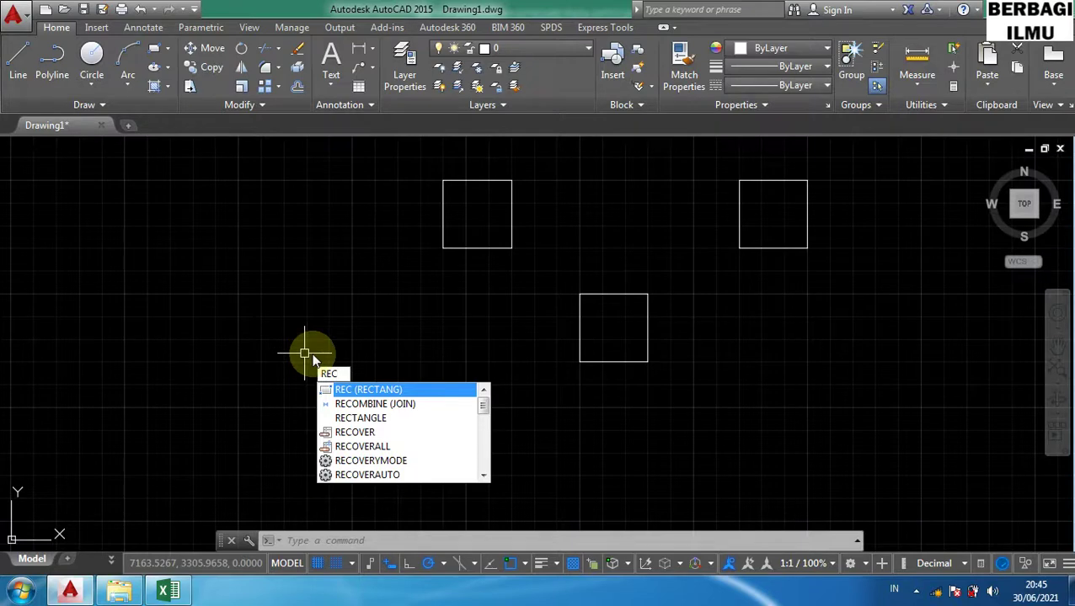
pyautogui.press('Escape')
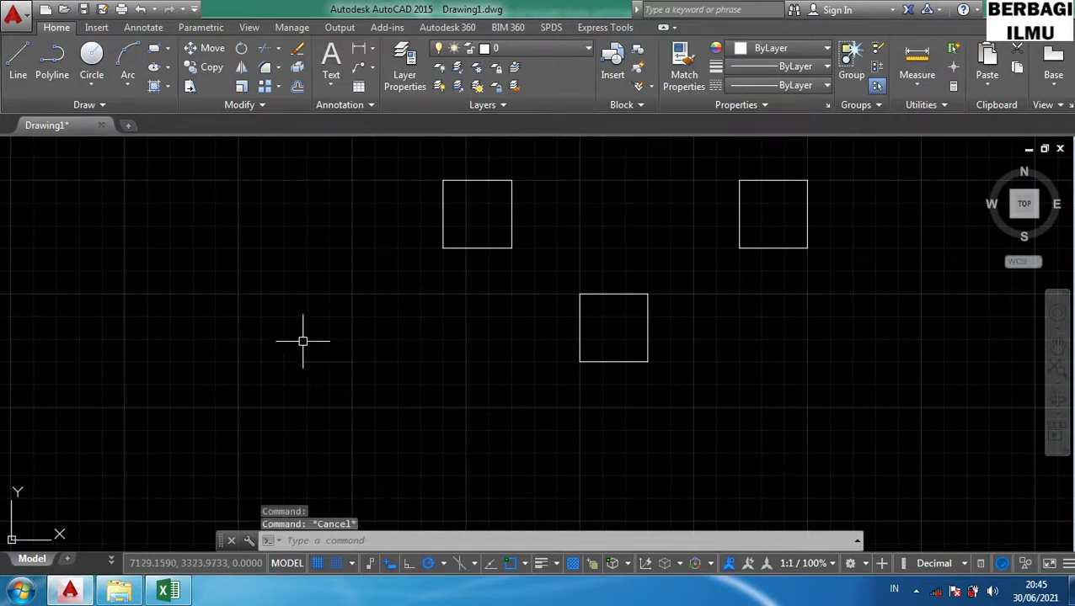
pyautogui.press('F12')
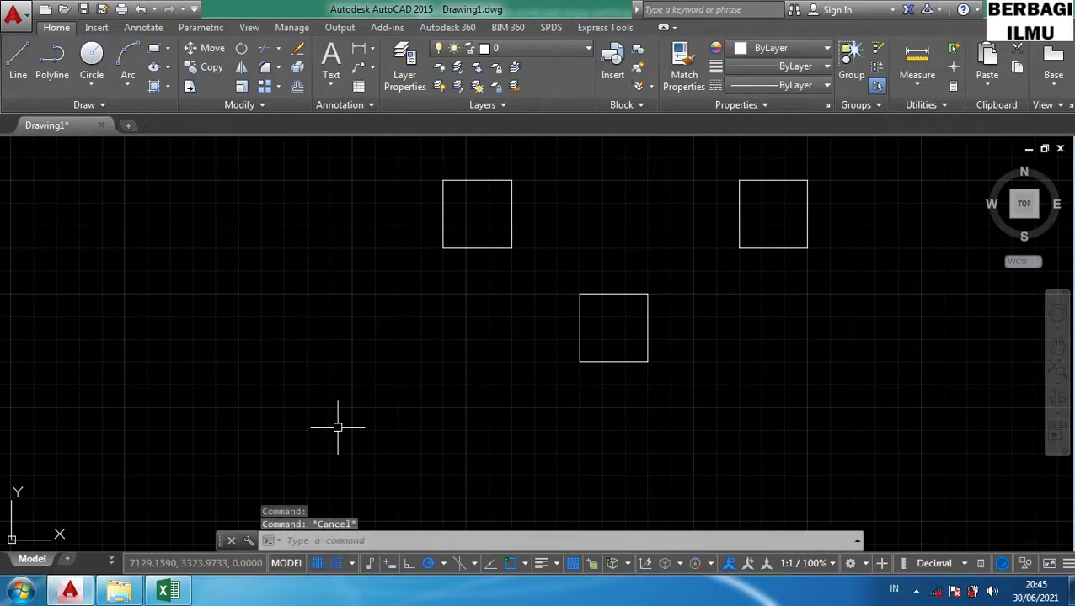
pyautogui.press('F12')
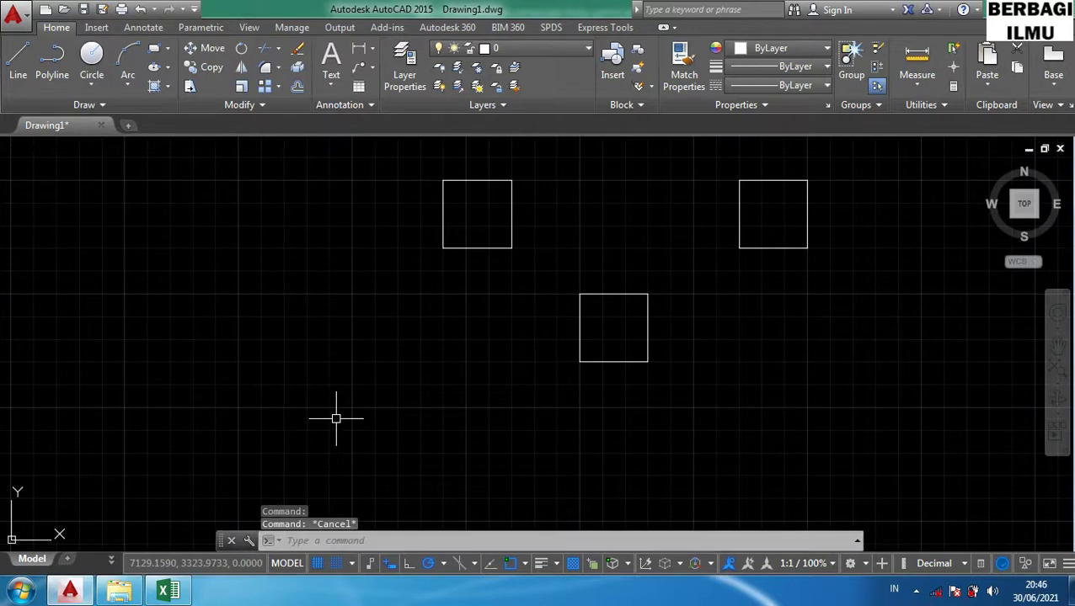
pyautogui.press('Escape')
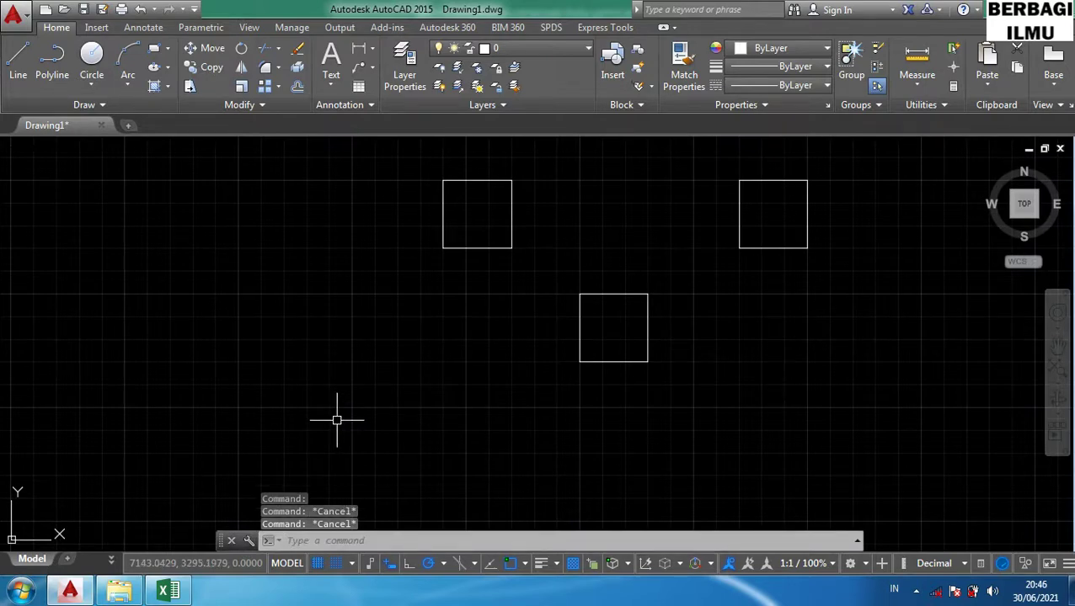
pyautogui.press('F12')
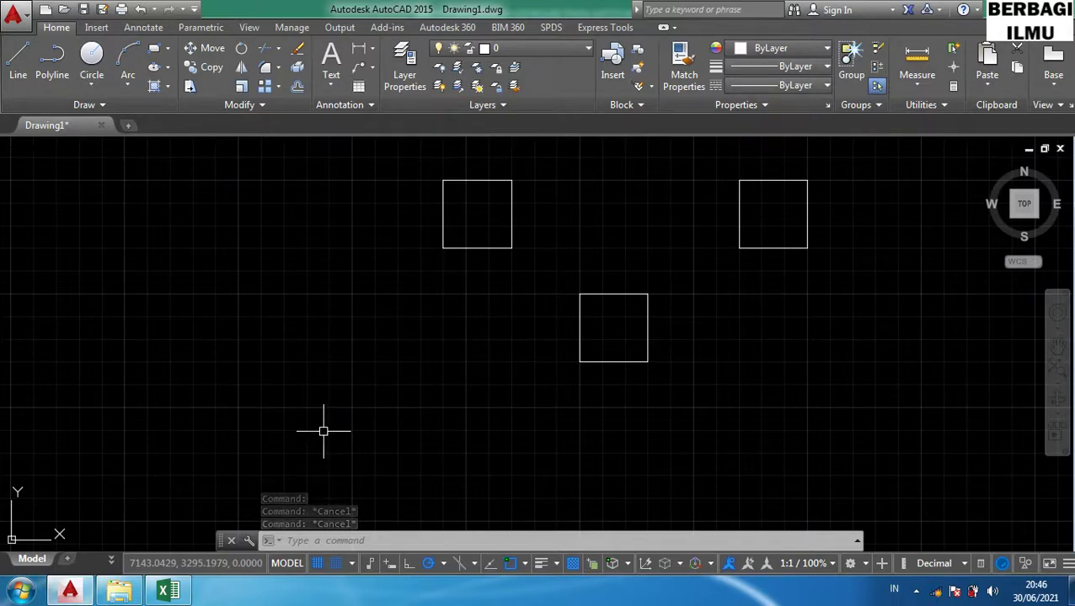
# Toggle Dynamic Input on and off several times, leaving it switched on.
pyautogui.press('Escape')
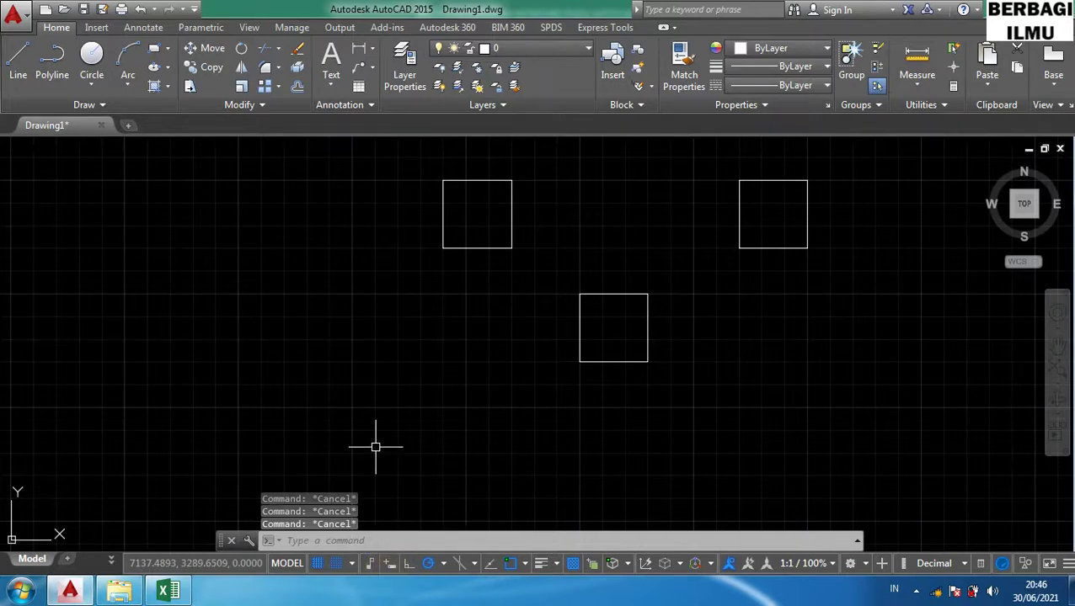
pyautogui.click(390, 566)
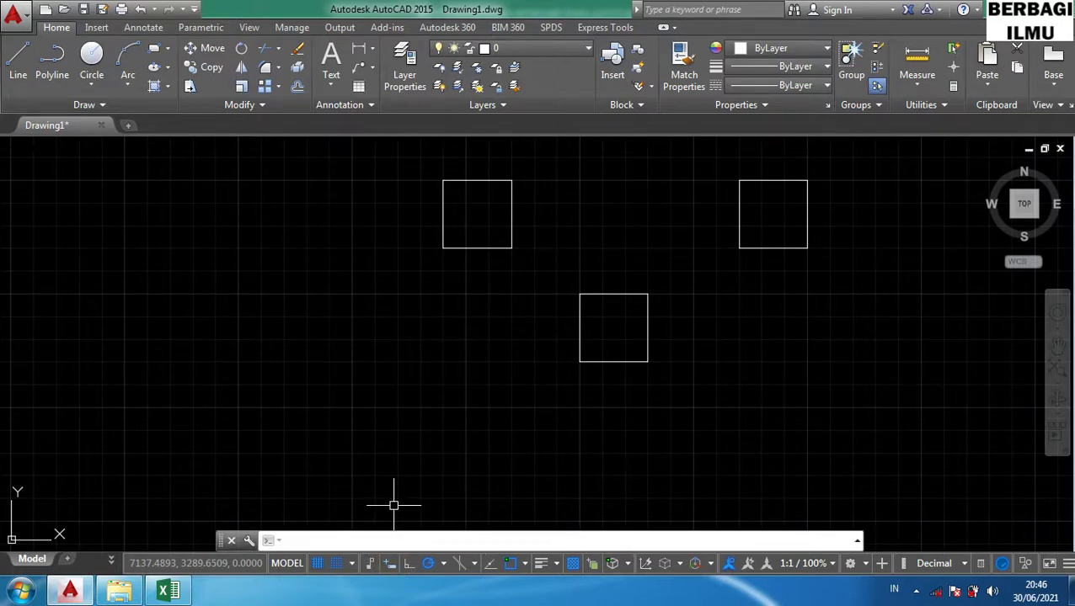
pyautogui.click(390, 571)
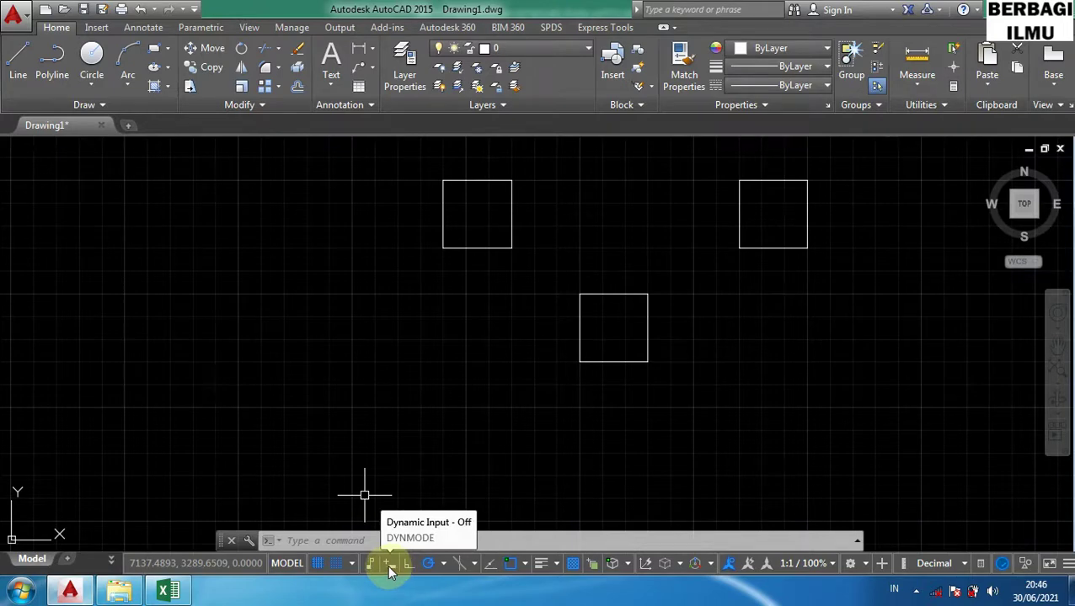
pyautogui.click(390, 572)
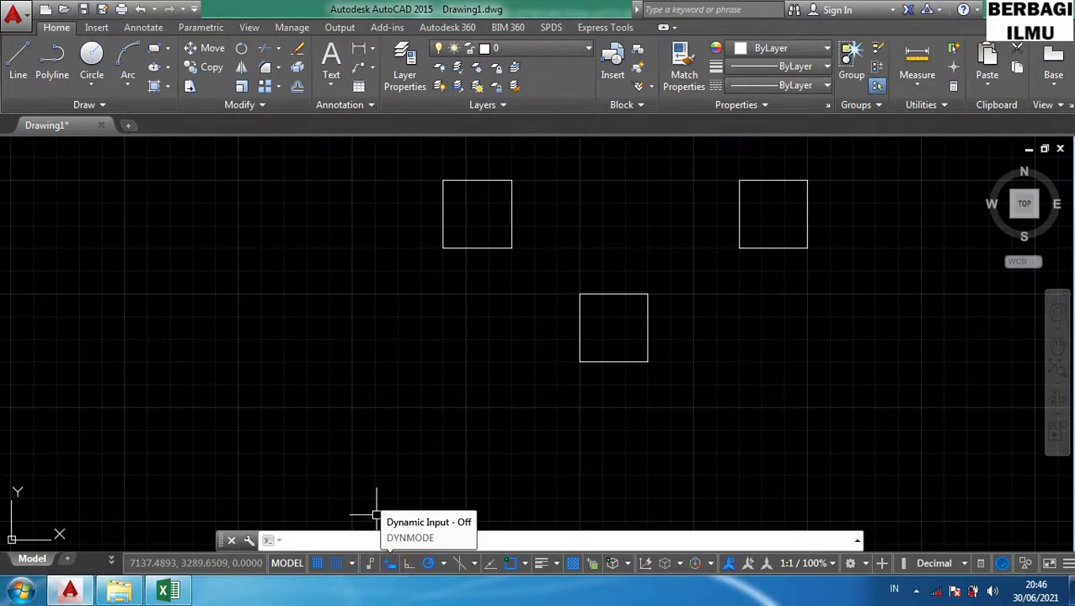
pyautogui.click(393, 571)
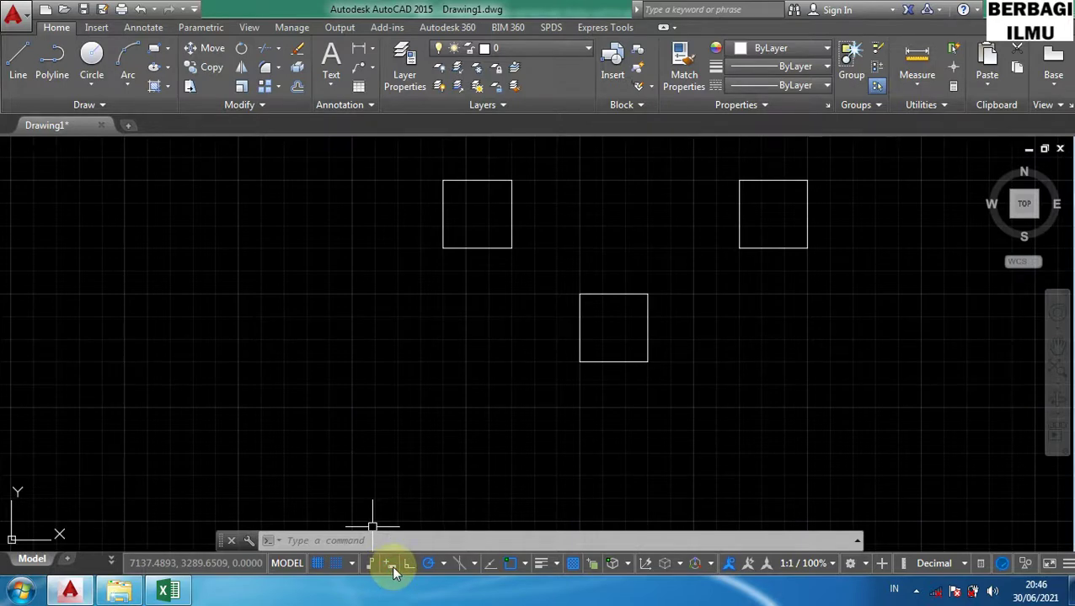
pyautogui.click(393, 570)
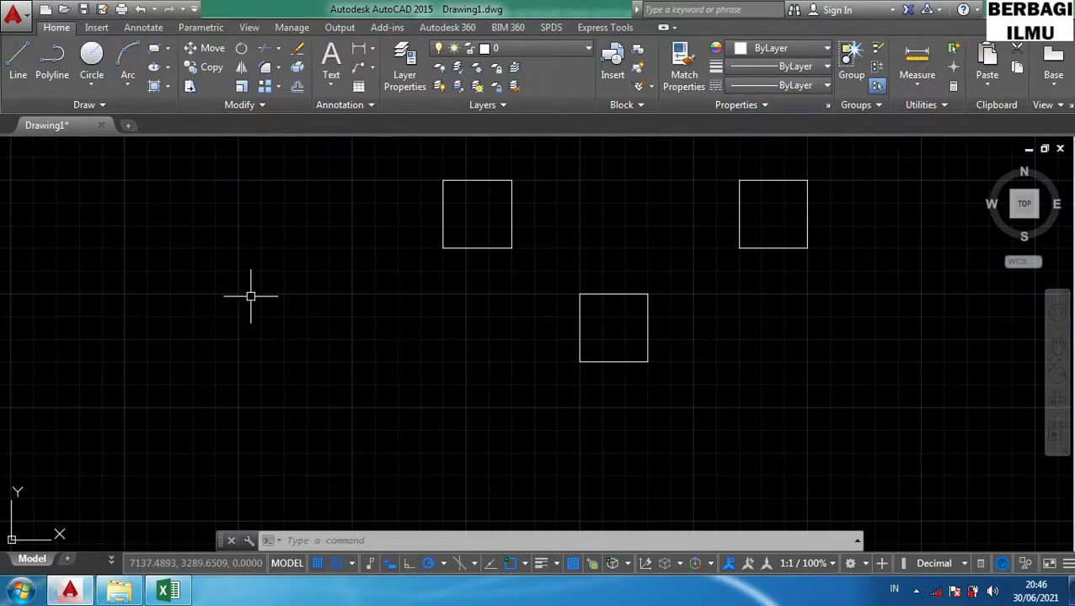
# Preview the REC command entry beside the cursor with Dynamic Input on, and cancel it.
pyautogui.write('rec')
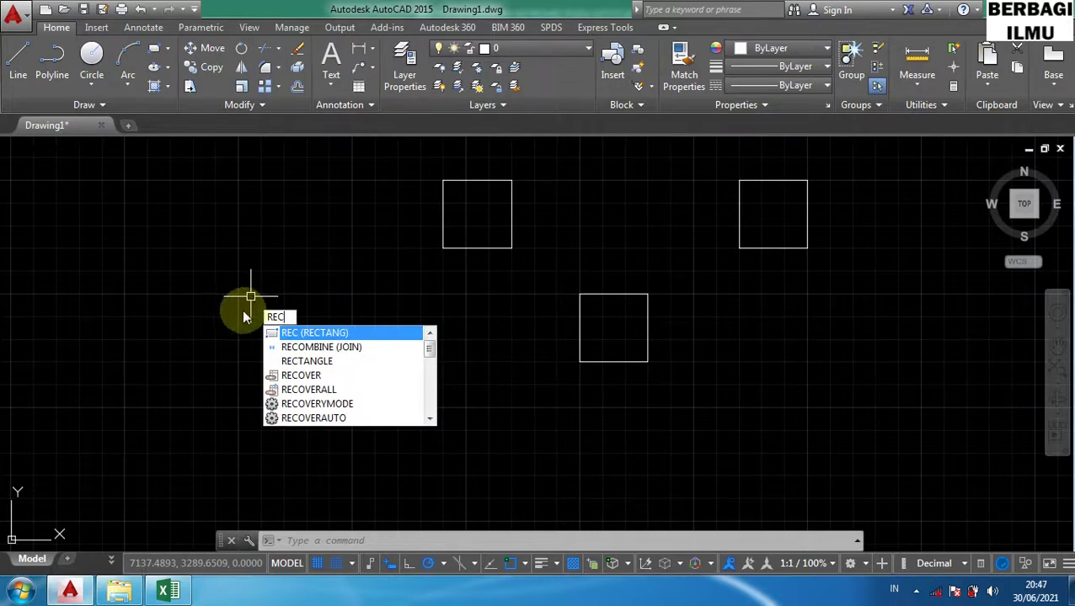
pyautogui.press('Escape')
pyautogui.press('Escape')
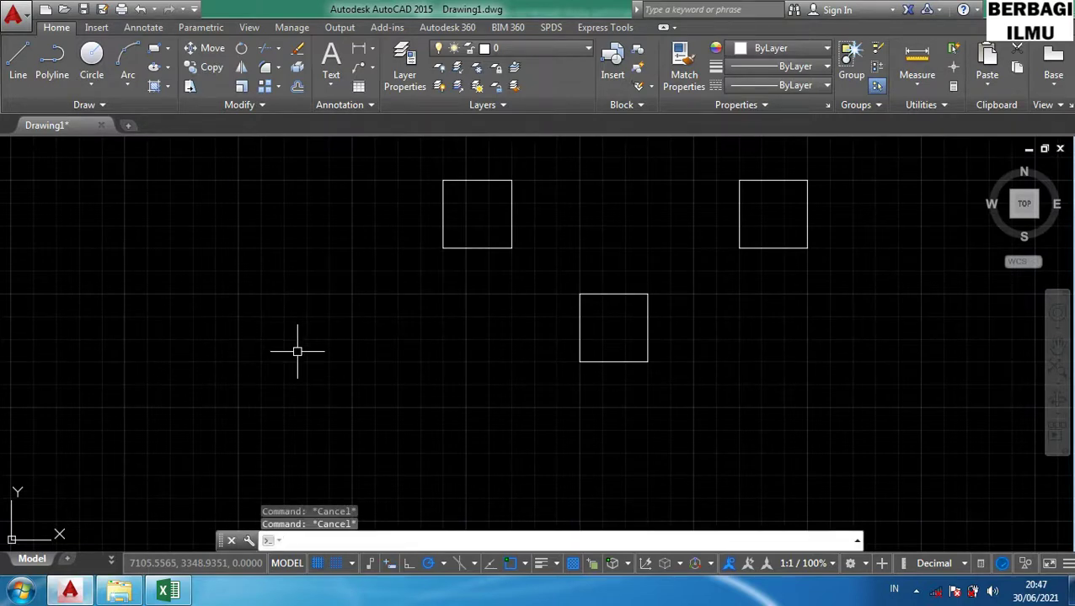
# Preview the REC entry in the command line at two cursor locations with Dynamic Input off, cancelling each entry.
pyautogui.write('r')
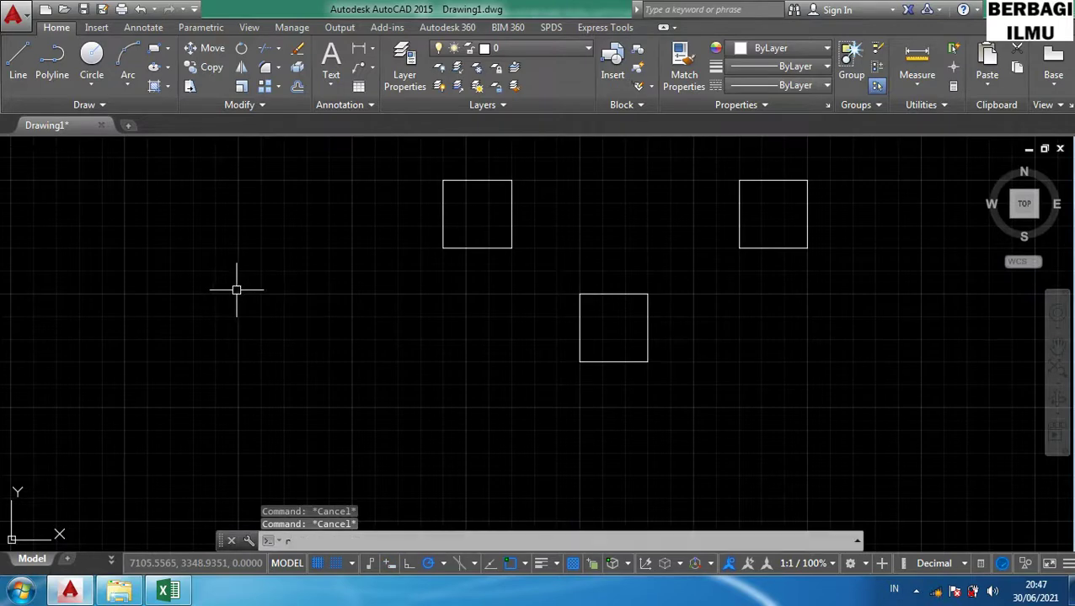
pyautogui.write('e')
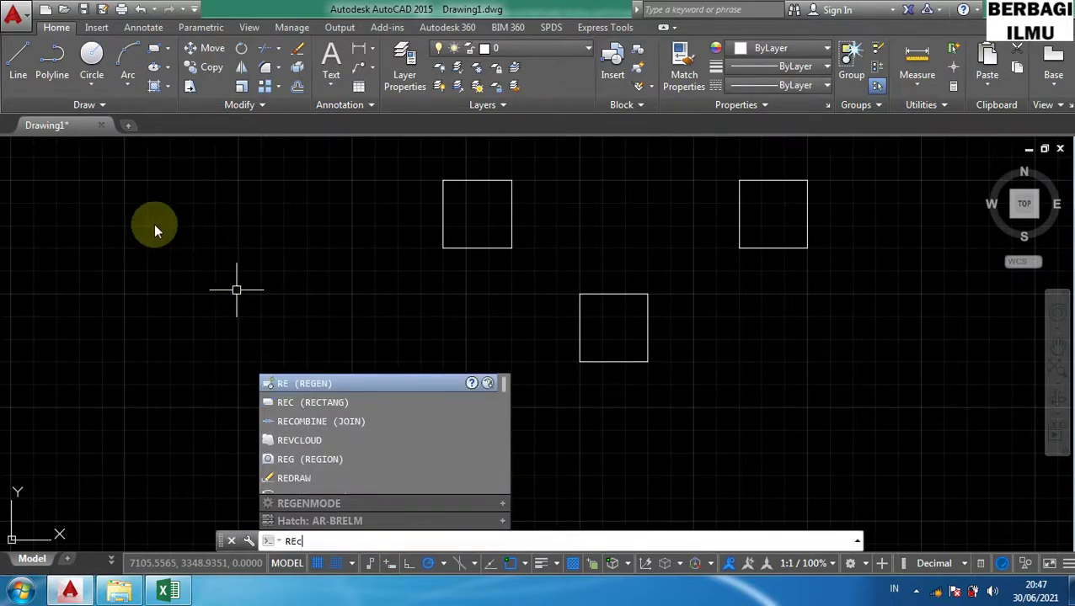
pyautogui.write('c')
pyautogui.press('Escape')
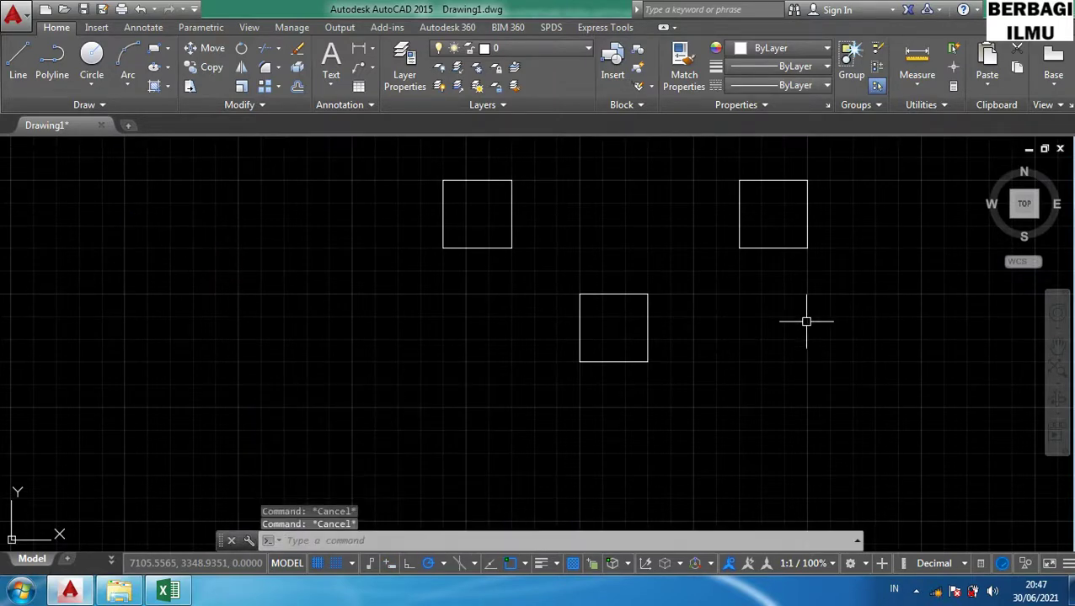
pyautogui.write('rec')
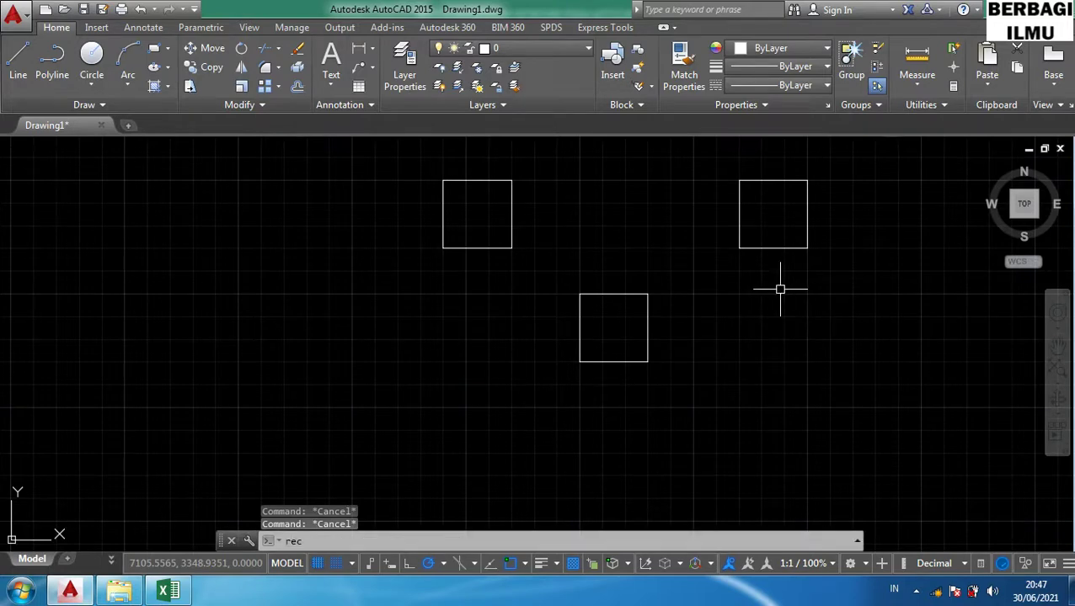
pyautogui.press('Escape')
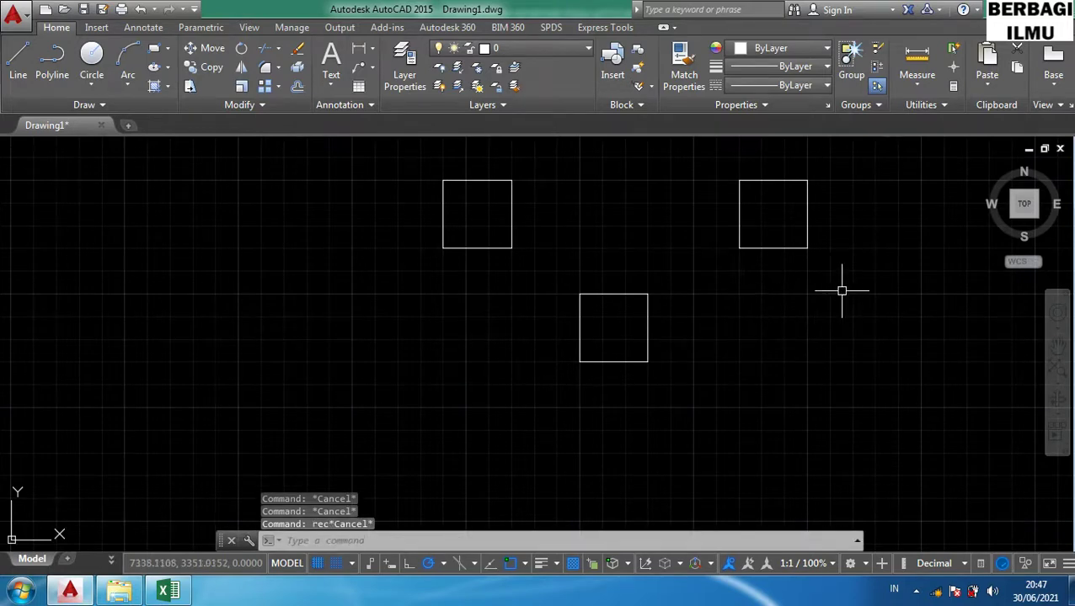
# Browse the command-line suggestions for REC down to DRAWINGRECOVERY, and cancel the entry.
pyautogui.write('rec')
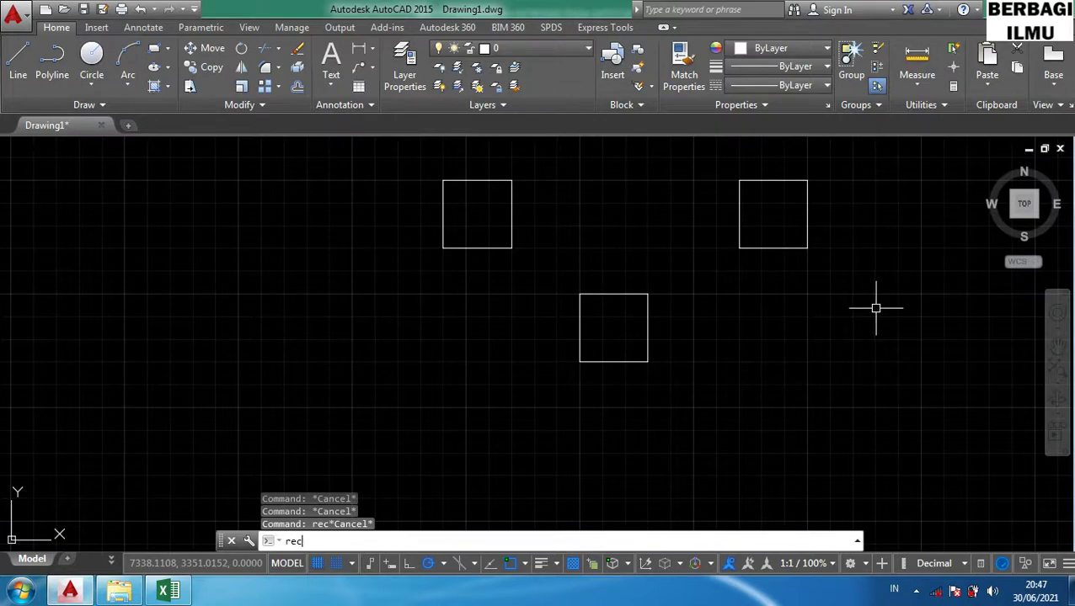
pyautogui.press('Down')
pyautogui.press('Down')
pyautogui.press('Down')
pyautogui.press('Down')
pyautogui.press('Down')
pyautogui.press('Down')
pyautogui.press('Down')
pyautogui.press('Down')
pyautogui.press('Down')
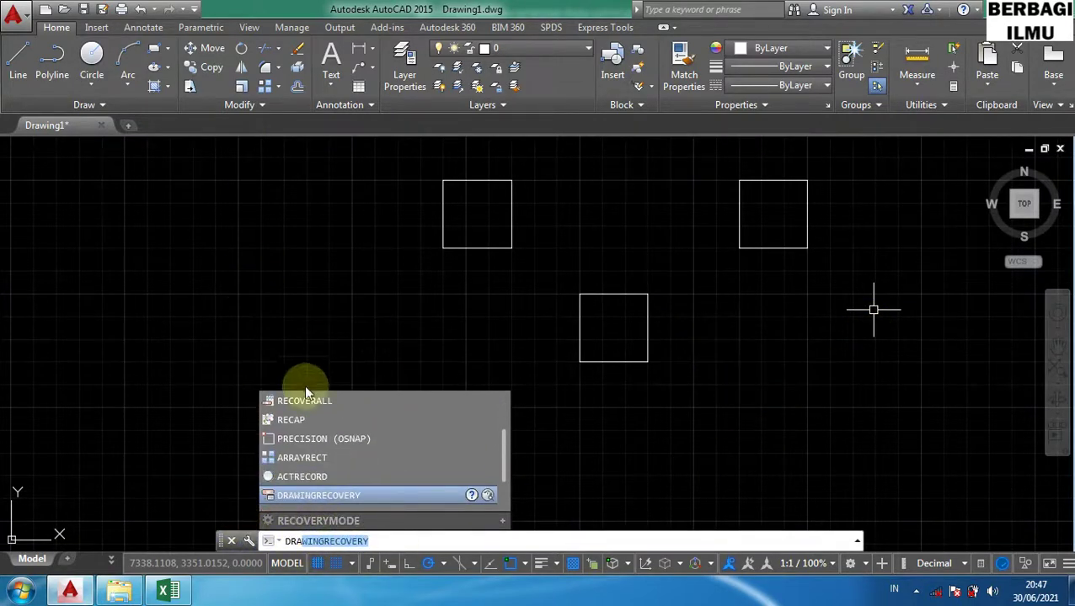
pyautogui.press('Escape')
pyautogui.press('Escape')
pyautogui.press('Escape')
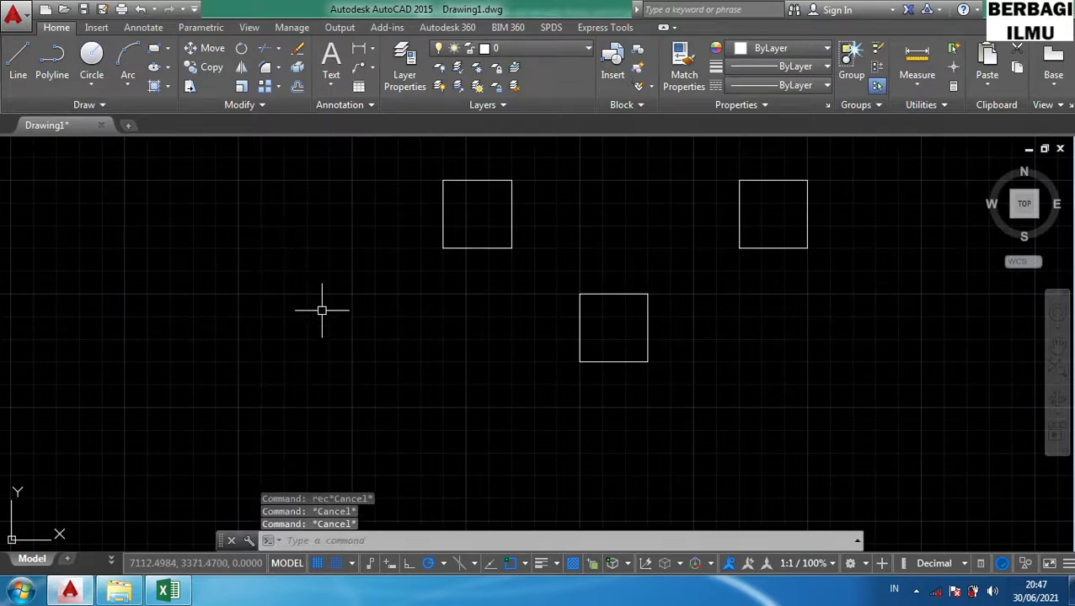
# Toggle Dynamic Input back on, preview the REC command suggestions beside the cursor, and cancel the entry.
pyautogui.click(396, 573)
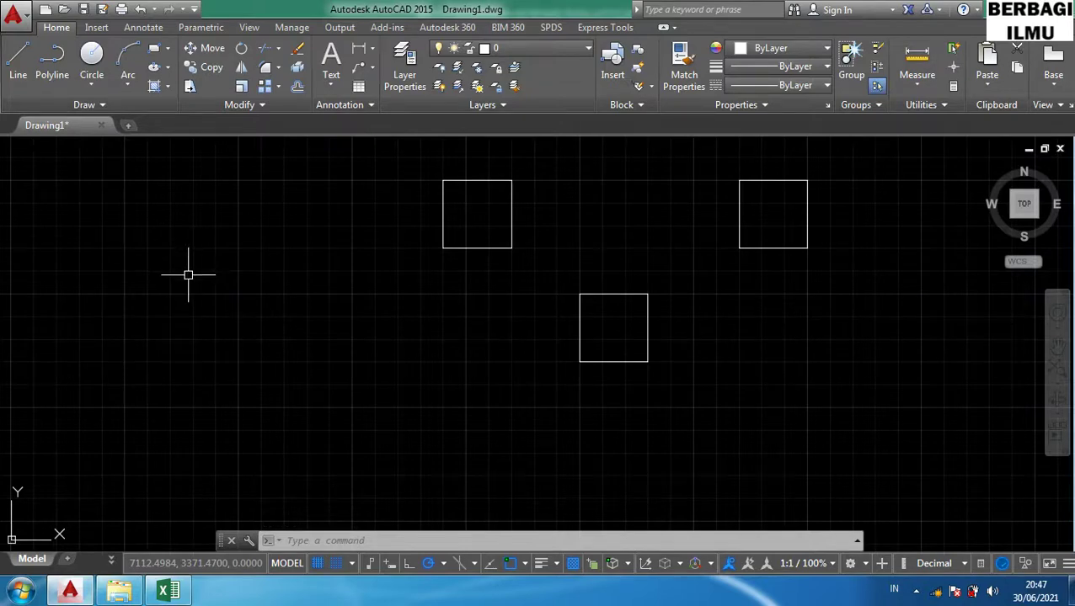
pyautogui.press('F12')
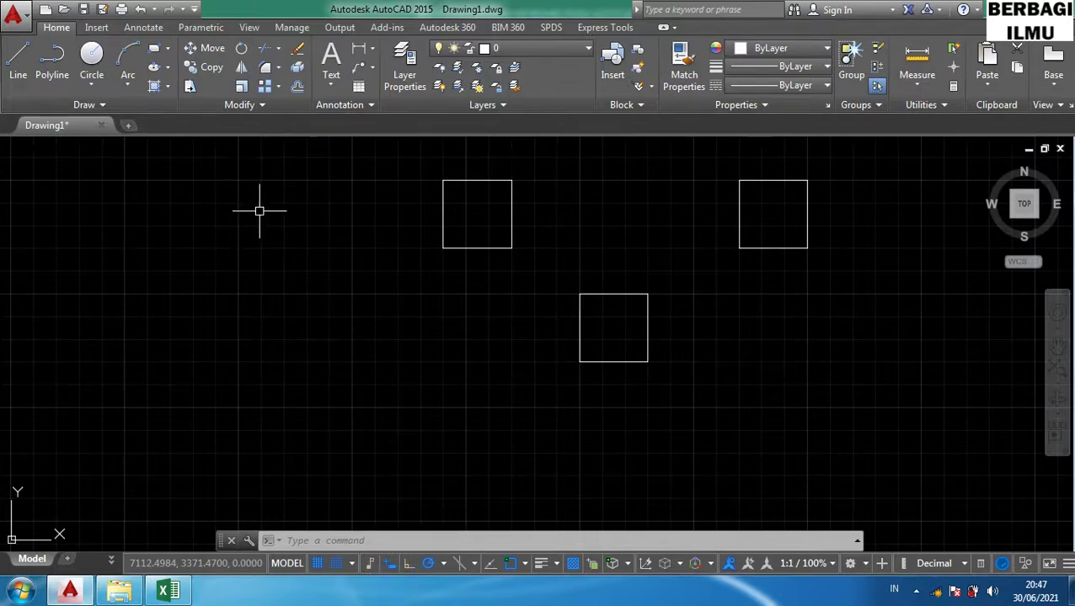
pyautogui.write('RE')
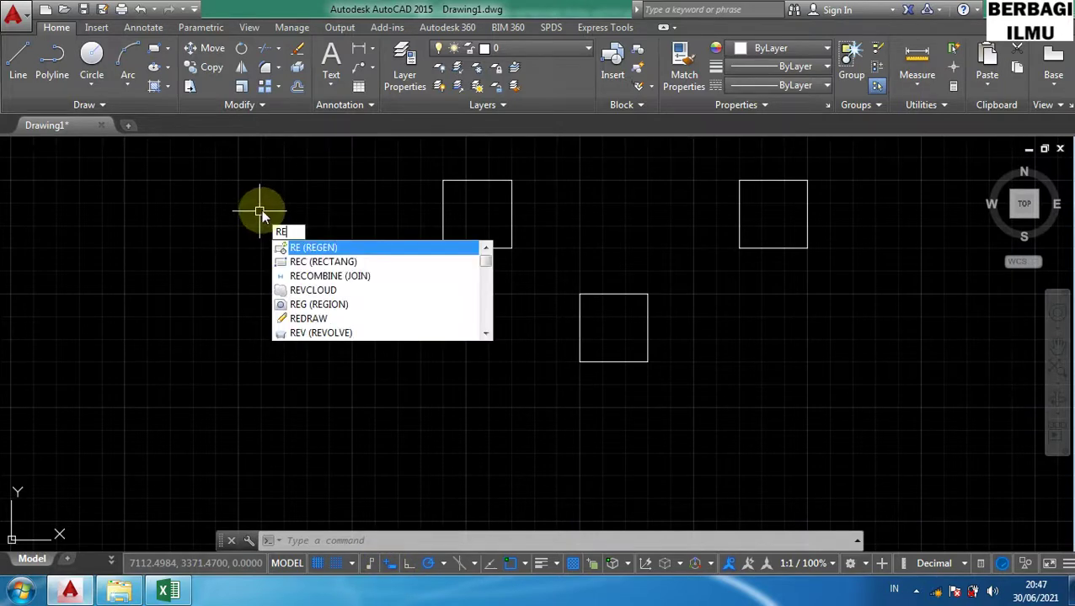
pyautogui.write('C')
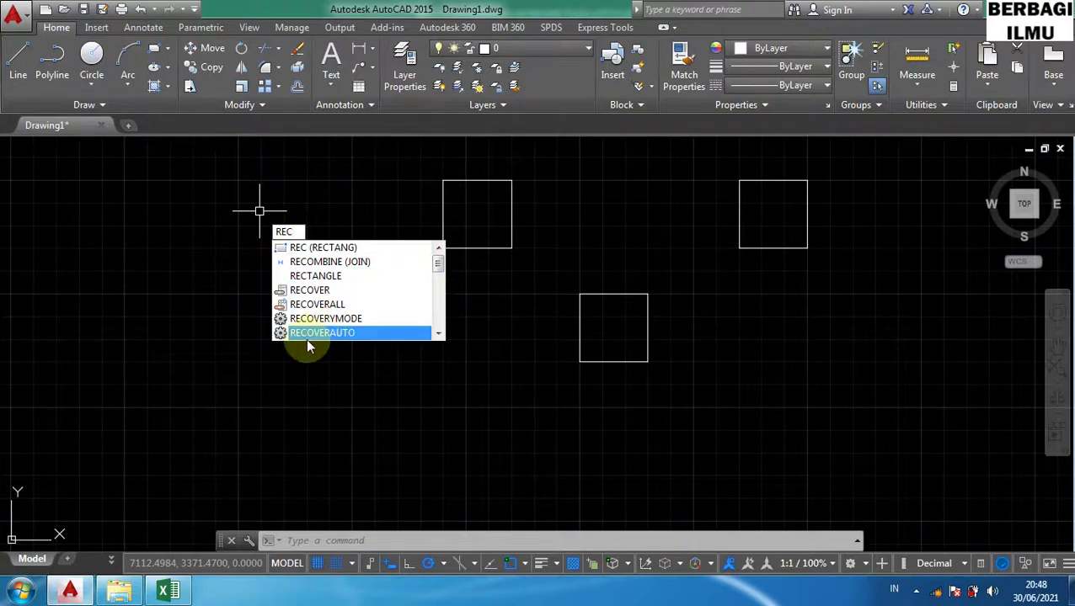
pyautogui.click(349, 373)
pyautogui.press('Escape')
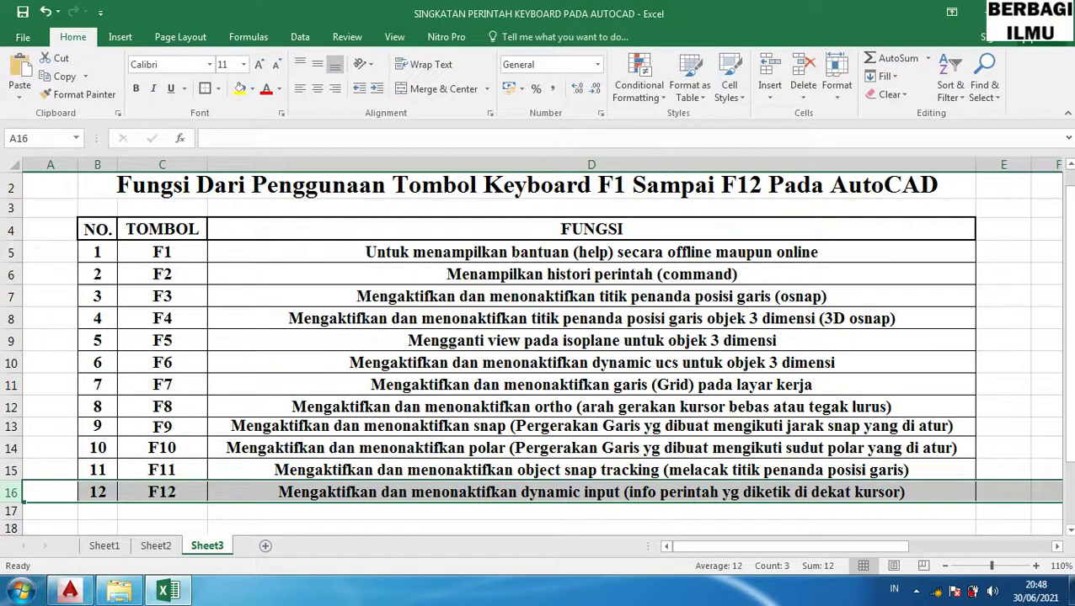
# Minimize the Excel reference table to show the desktop.
pyautogui.click(987, 13)
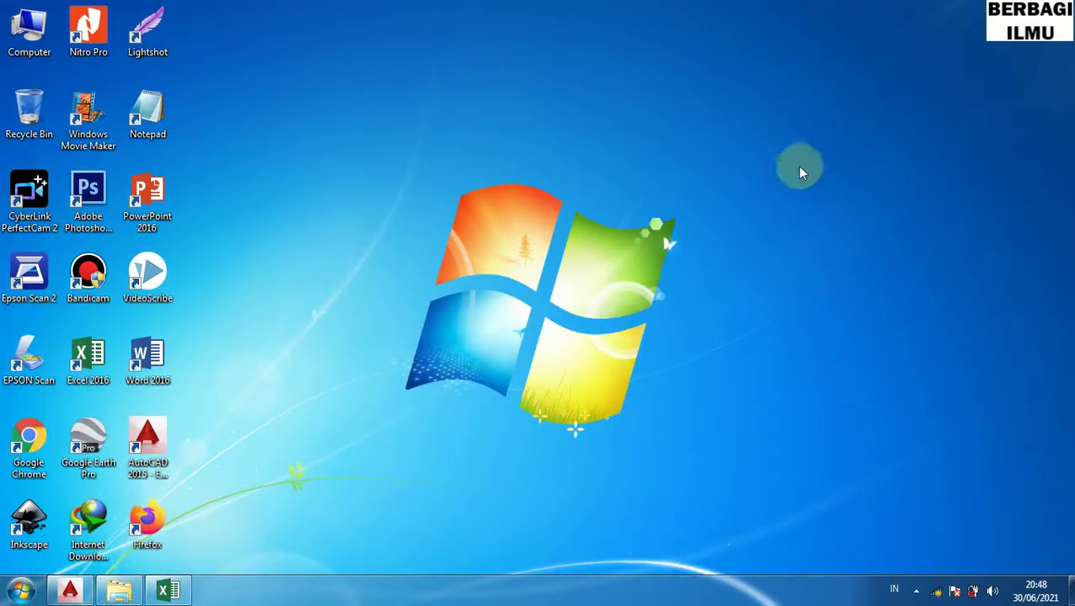